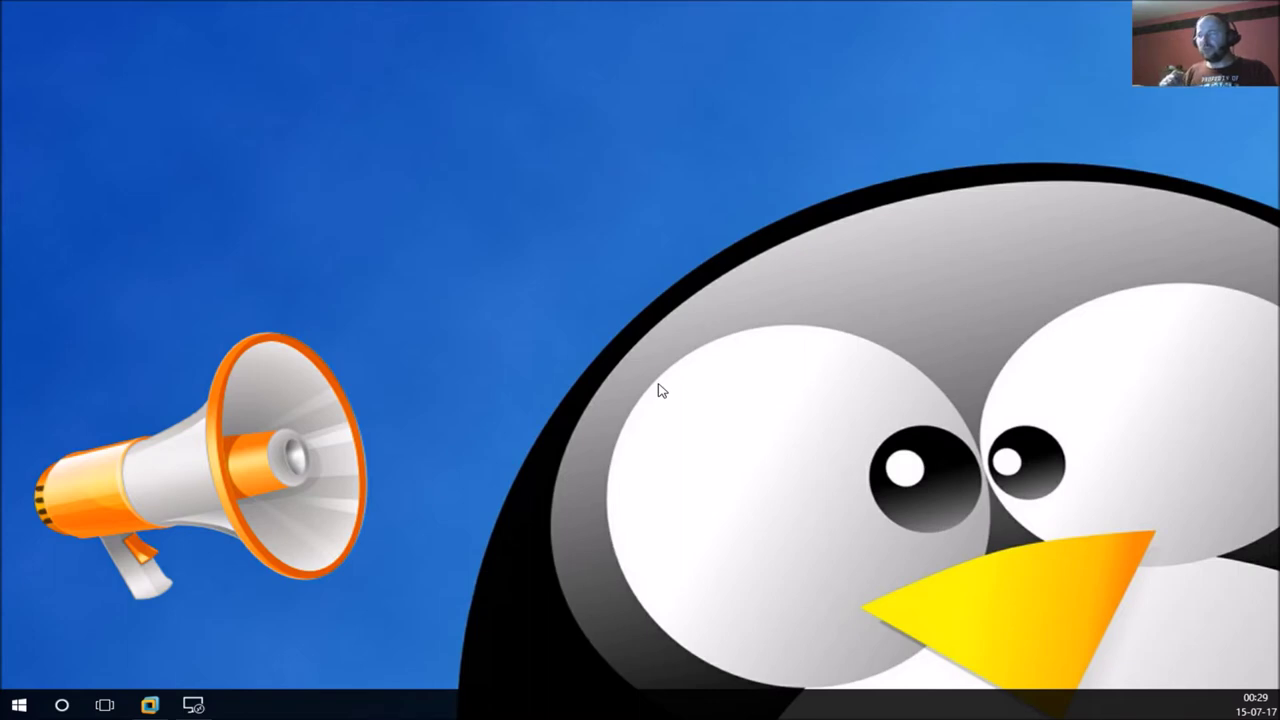
Connect to the MedAkoya computer with Remote Desktop and launch FormatFactory on it
{"action": "left_click", "coordinate": [193, 705]}
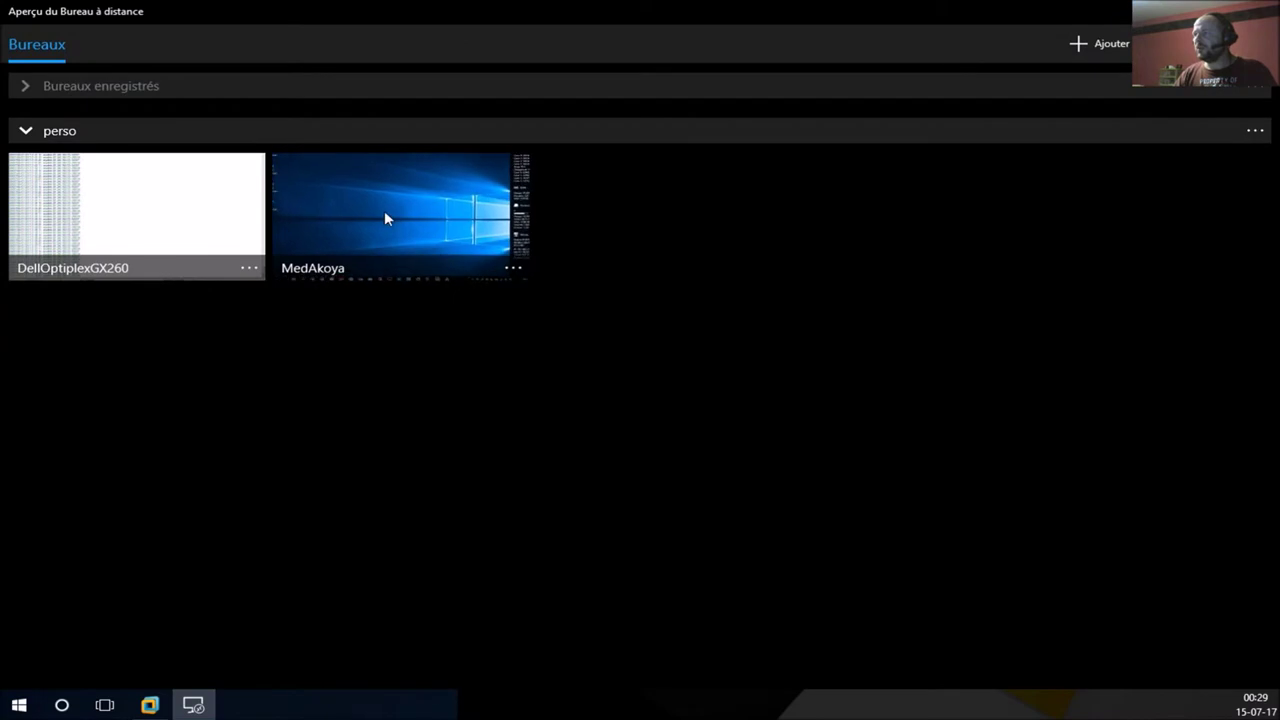
{"action": "left_click", "coordinate": [386, 217]}
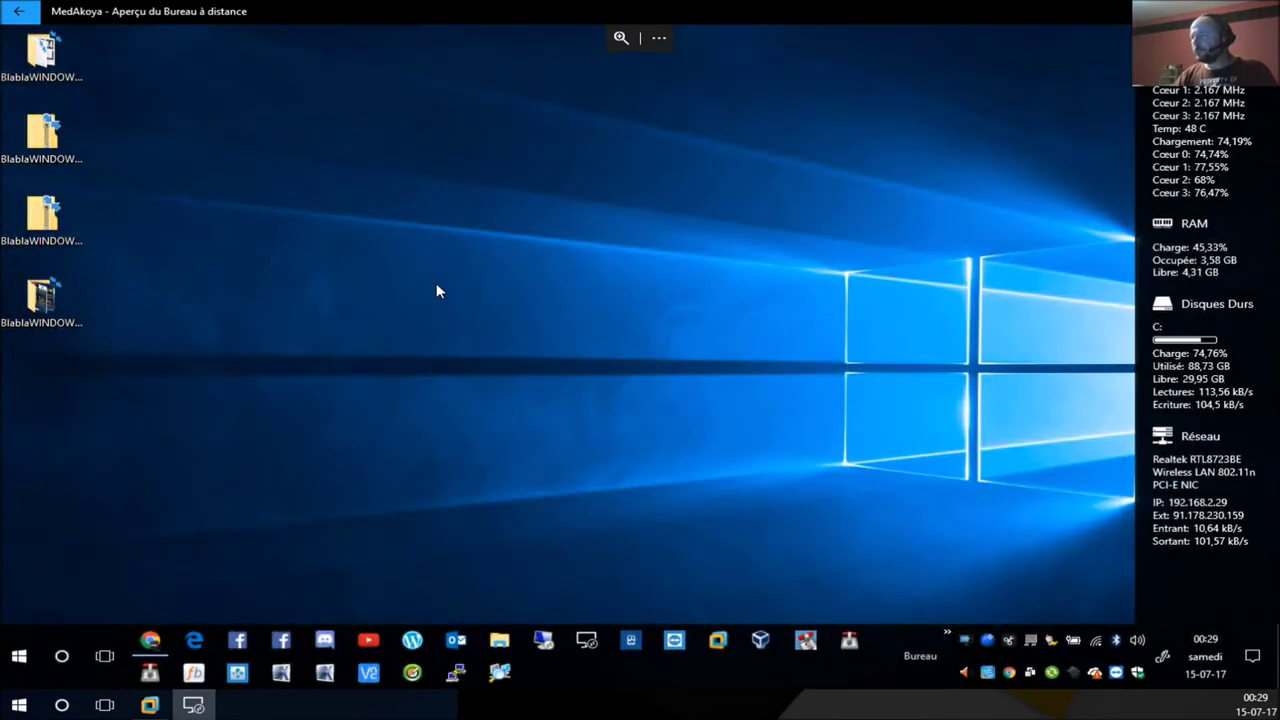
{"action": "left_click", "coordinate": [62, 660]}
{"action": "type", "text": "fo"}
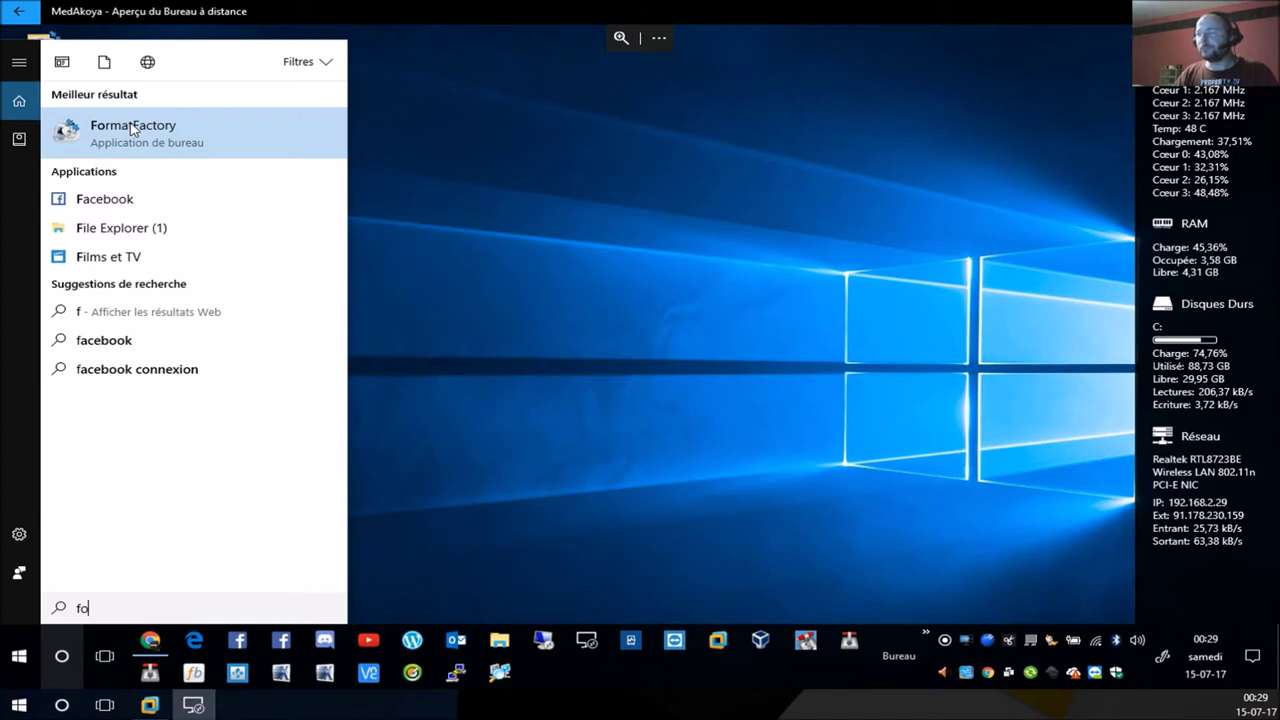
{"action": "type", "text": "rm"}
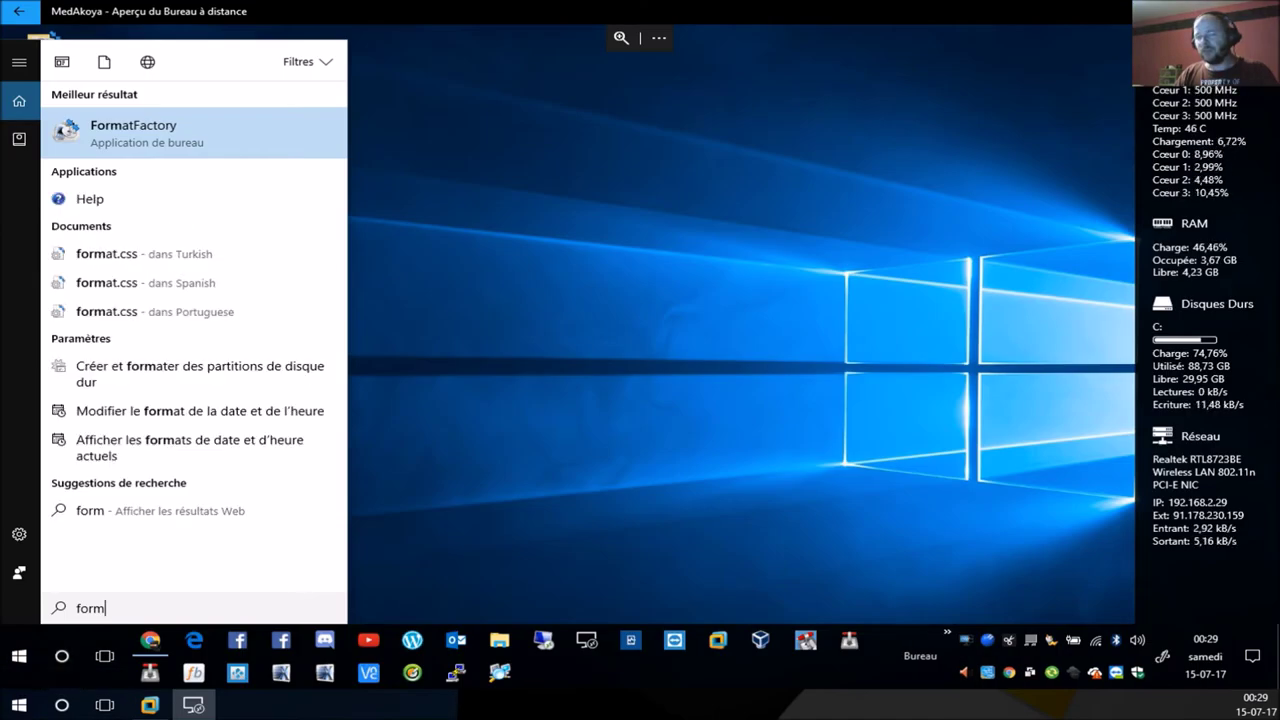
{"action": "left_click", "coordinate": [179, 140]}
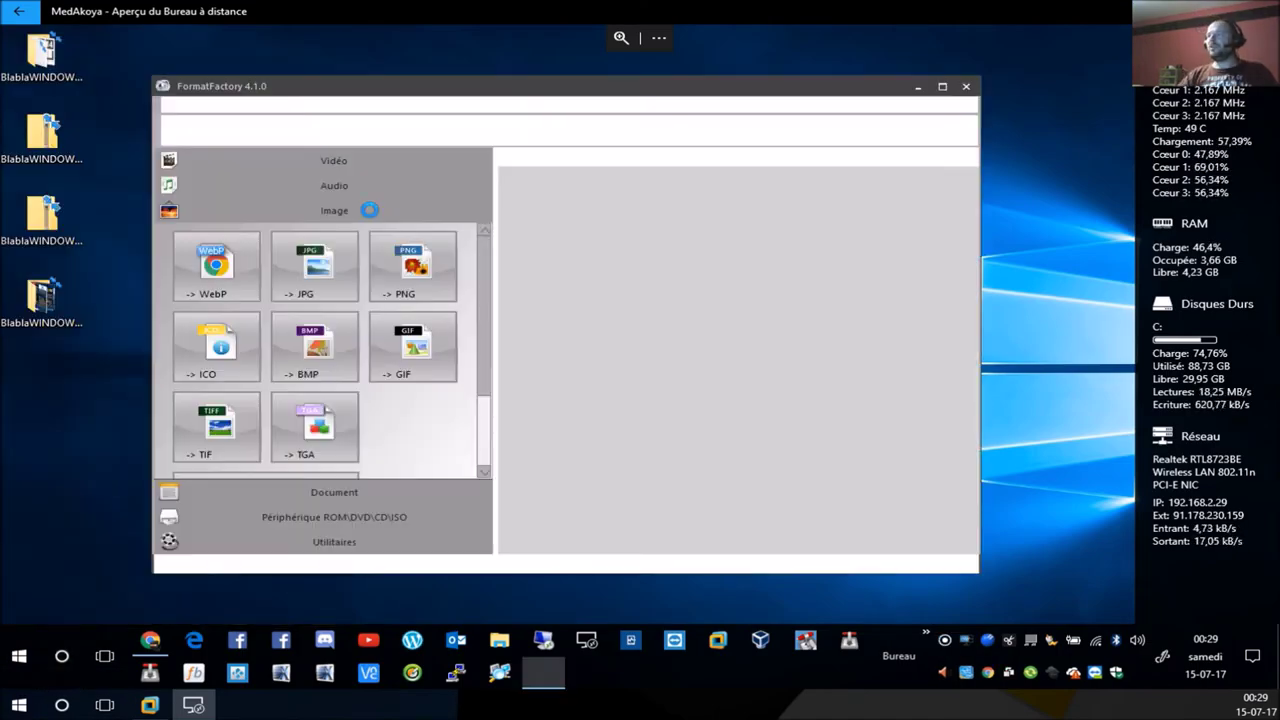
View the version and developer information in FormatFactory's about dialog and close it
{"action": "mouse_move", "coordinate": [615, 89]}
{"action": "left_mouse_down"}
{"action": "mouse_move", "coordinate": [607, 113]}
{"action": "mouse_move", "coordinate": [635, 93]}
{"action": "left_mouse_up"}
{"action": "left_click", "coordinate": [343, 109]}
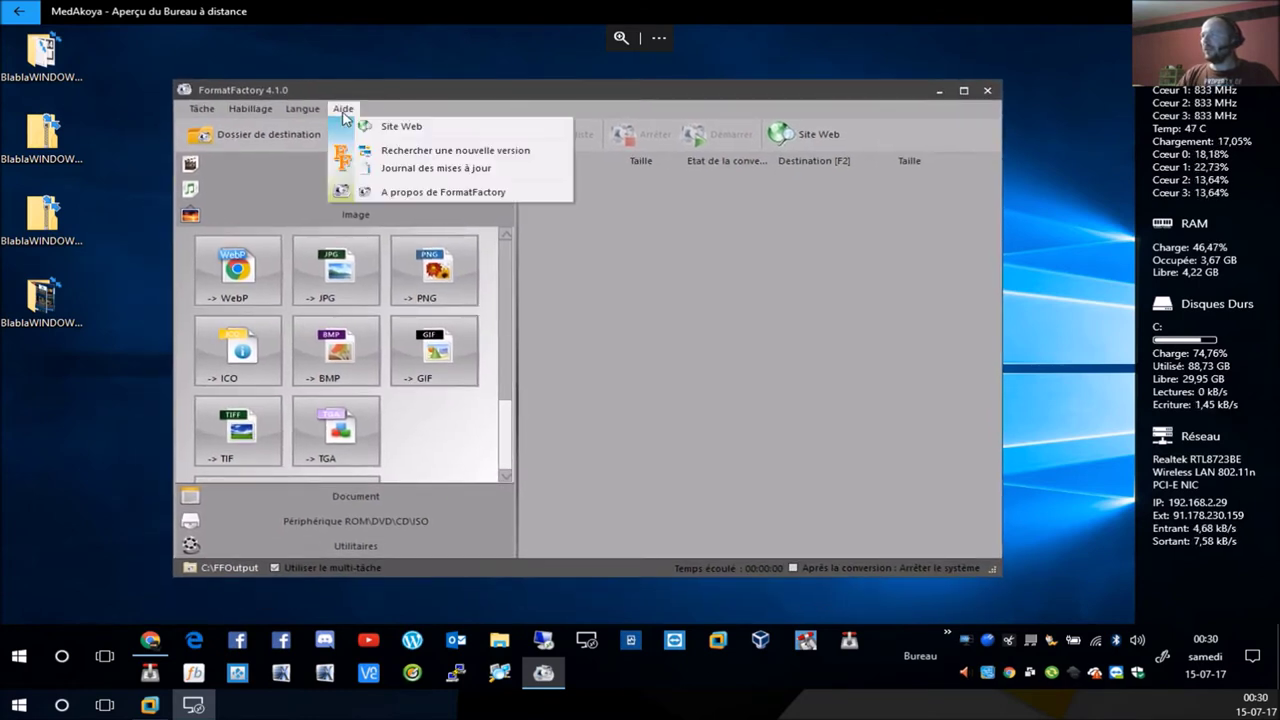
{"action": "left_click", "coordinate": [402, 191]}
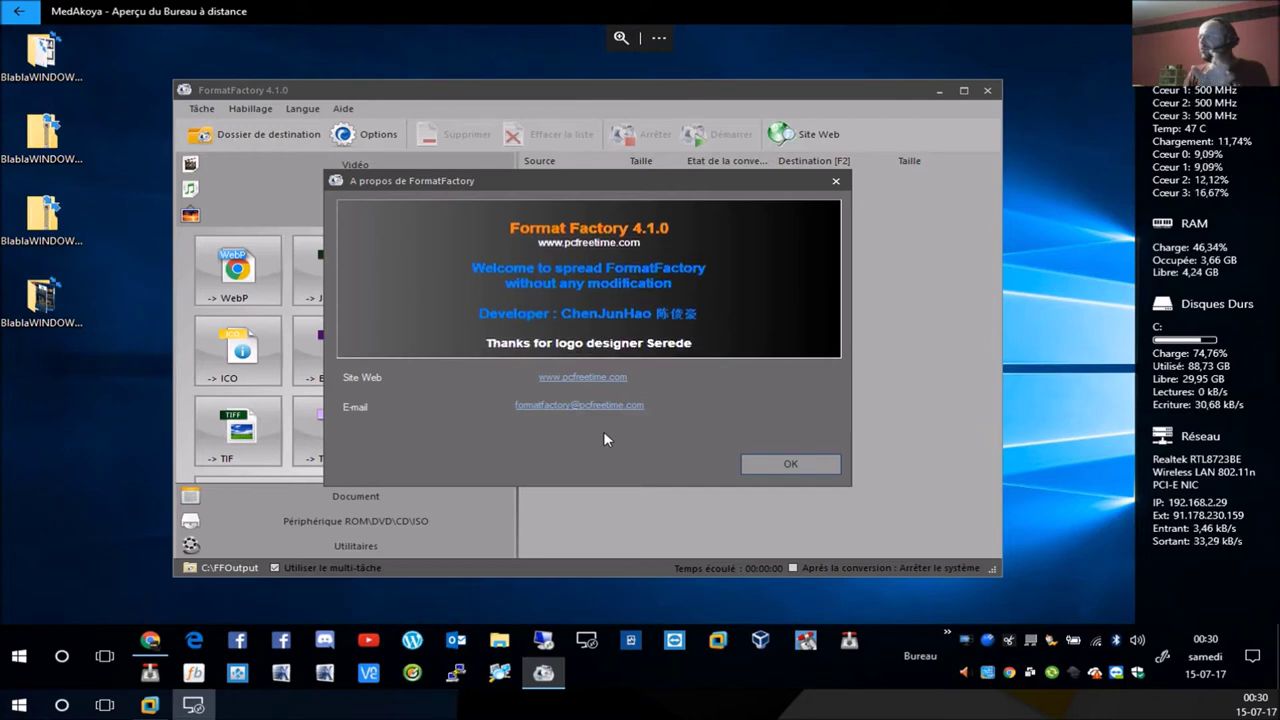
{"action": "left_click", "coordinate": [791, 466]}
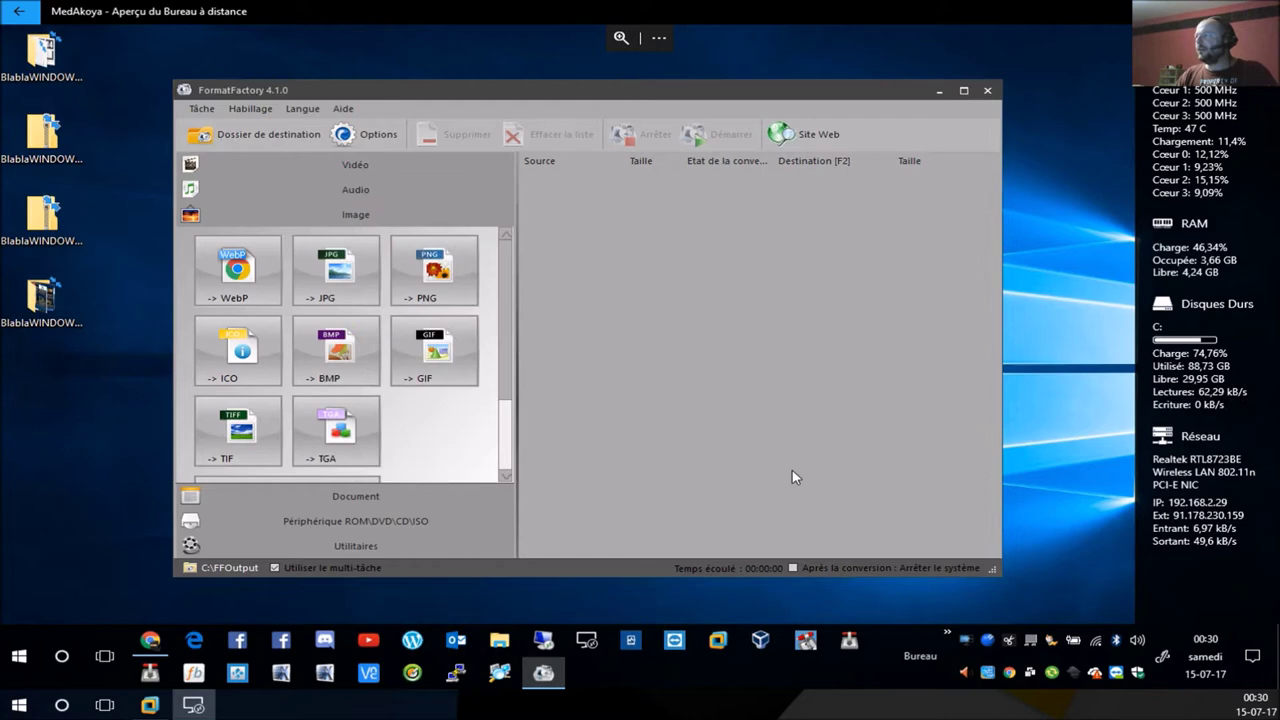
Maximize FormatFactory and examine the tools in its audio, video, document, disc device and utilities categories
{"action": "left_click", "coordinate": [964, 92]}
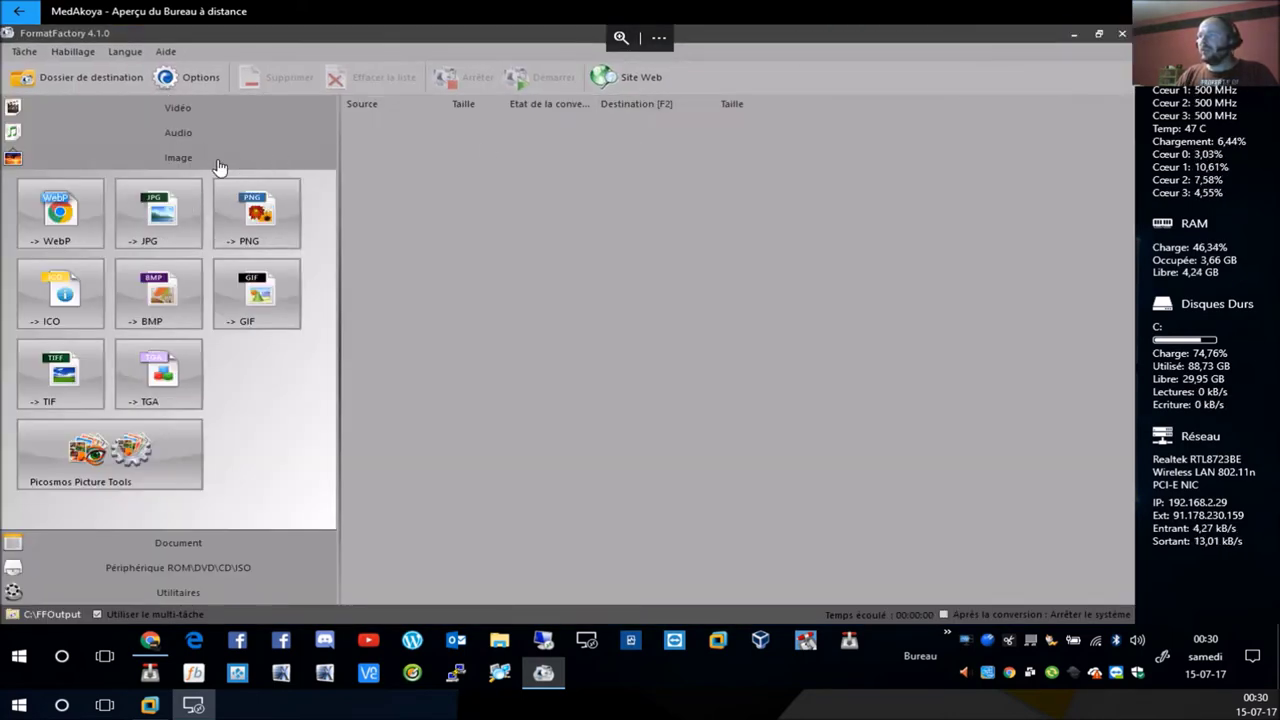
{"action": "left_click", "coordinate": [192, 142]}
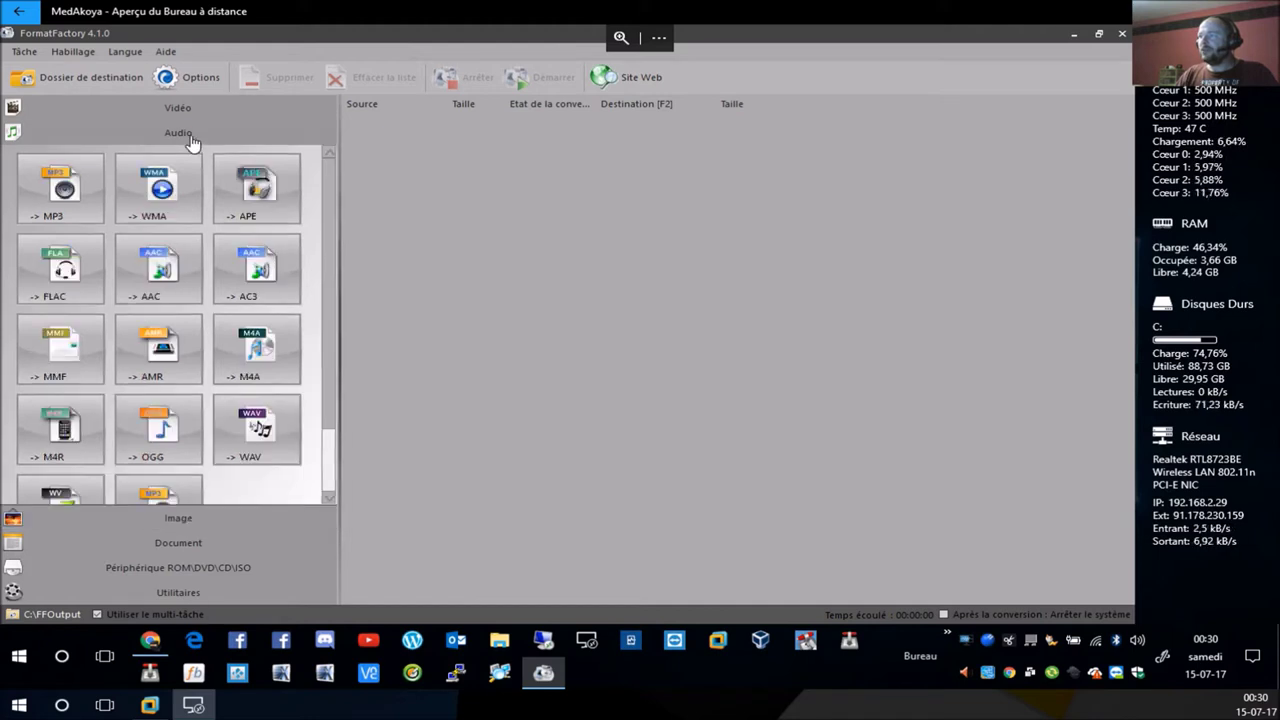
{"action": "left_click", "coordinate": [190, 110]}
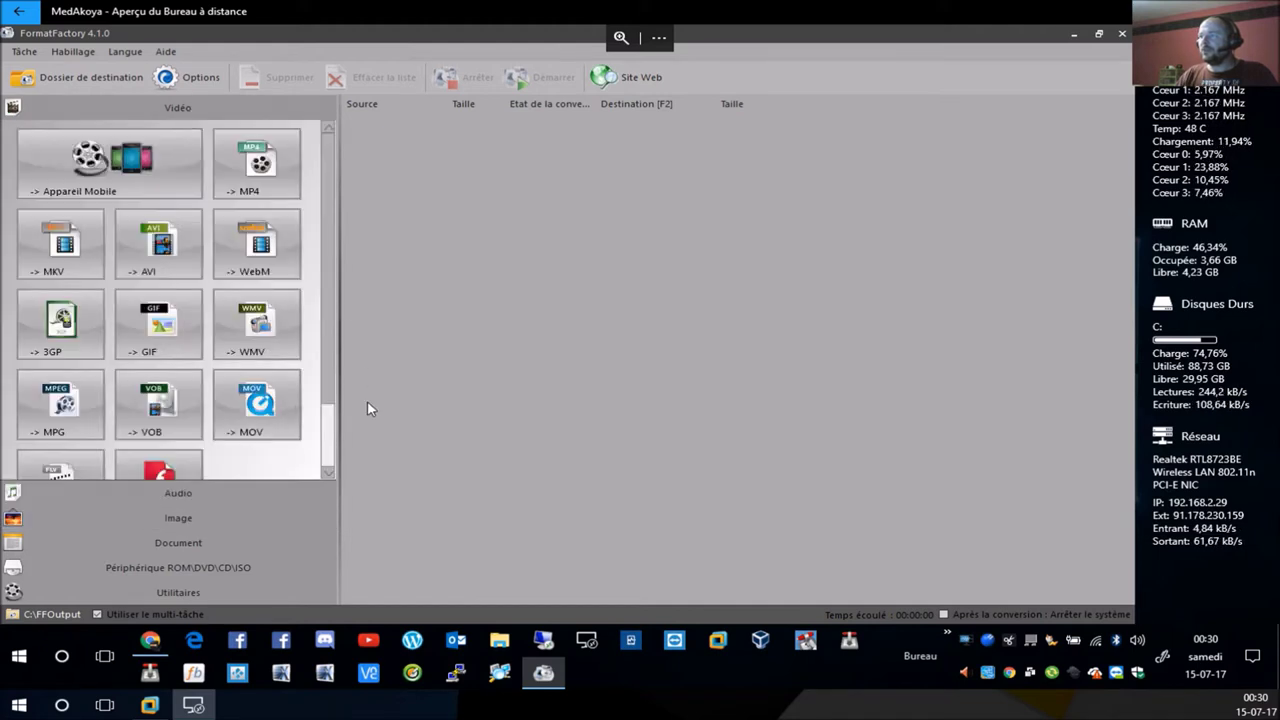
{"action": "left_click", "coordinate": [203, 545]}
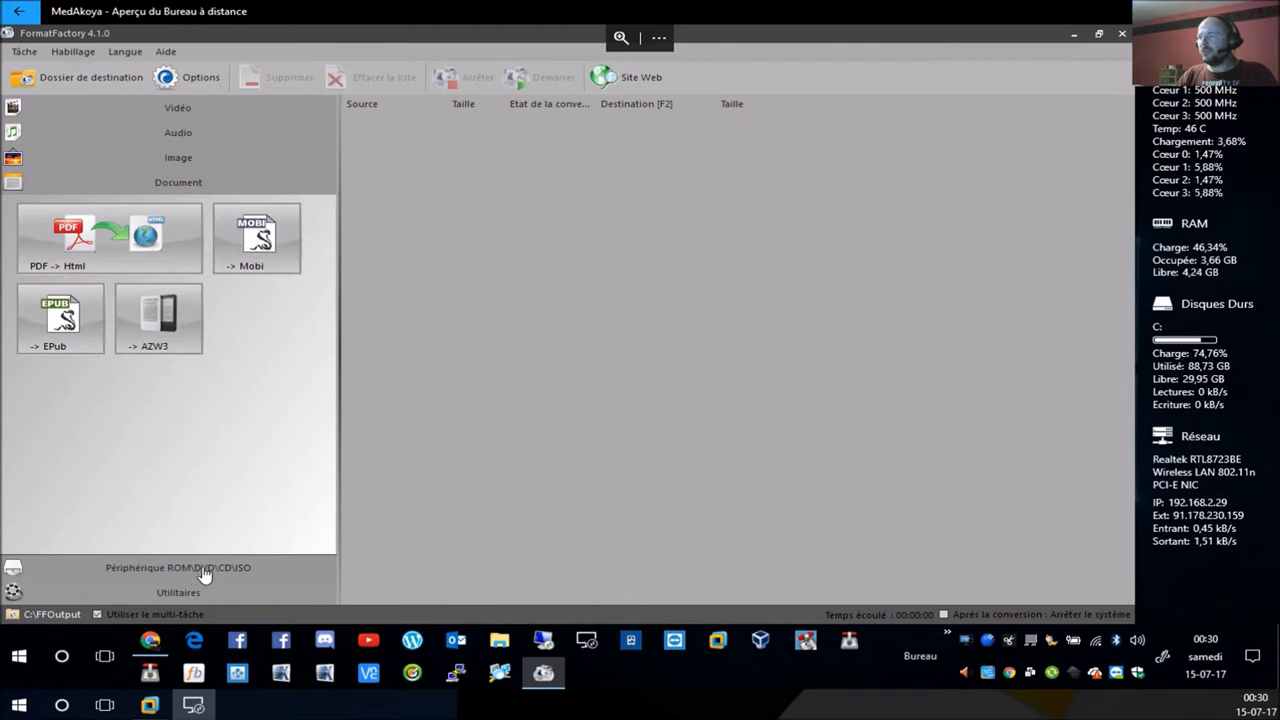
{"action": "left_click", "coordinate": [195, 575]}
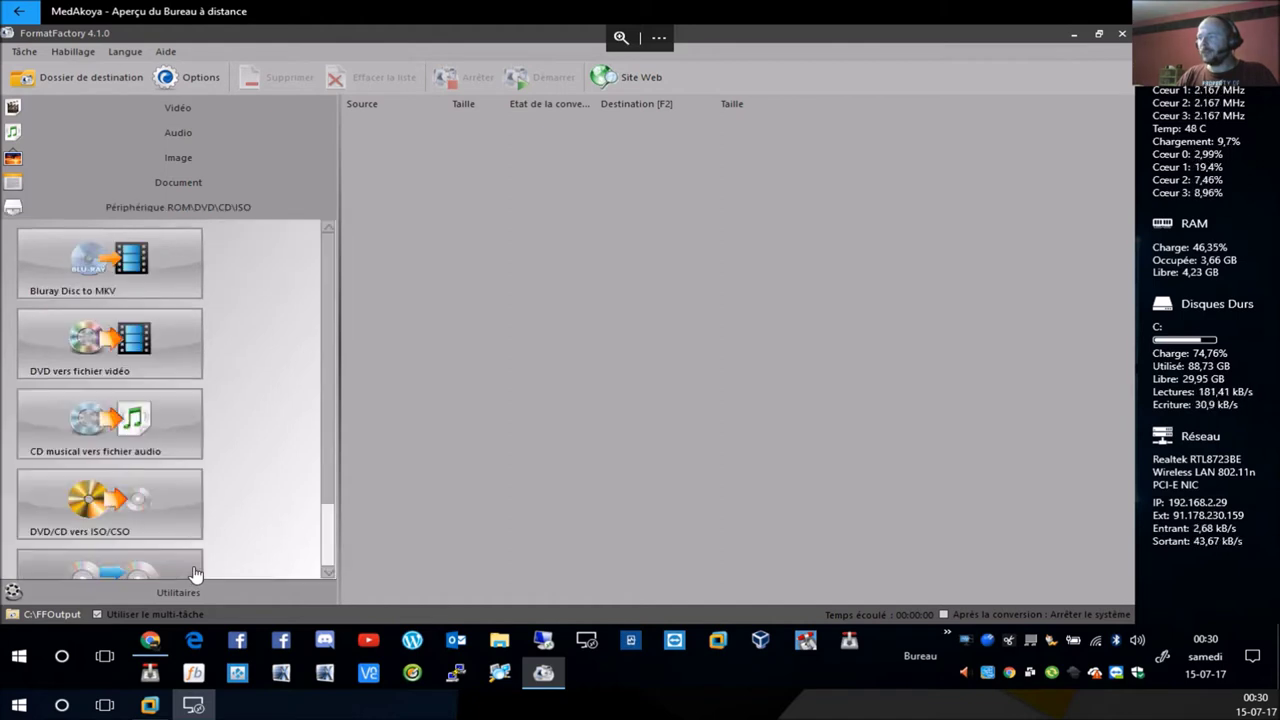
{"action": "scroll", "coordinate": [203, 522], "scroll_direction": "down", "scroll_amount": 1}
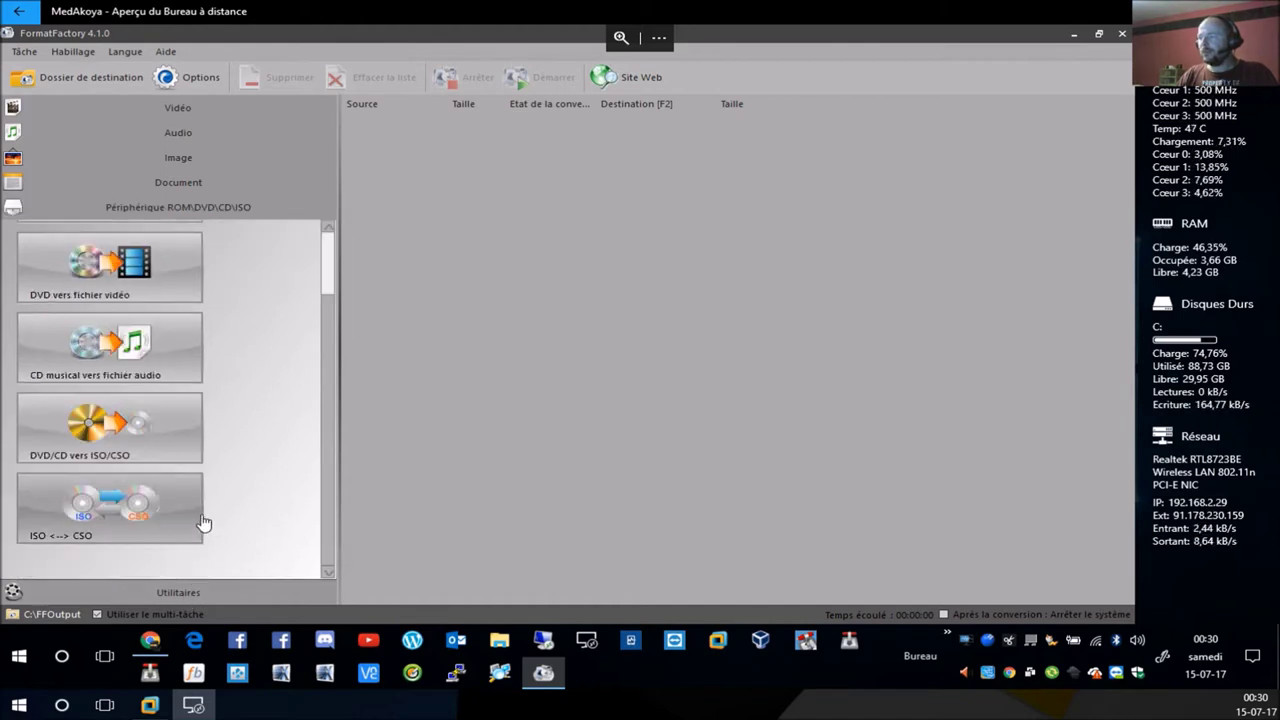
{"action": "left_click", "coordinate": [182, 594]}
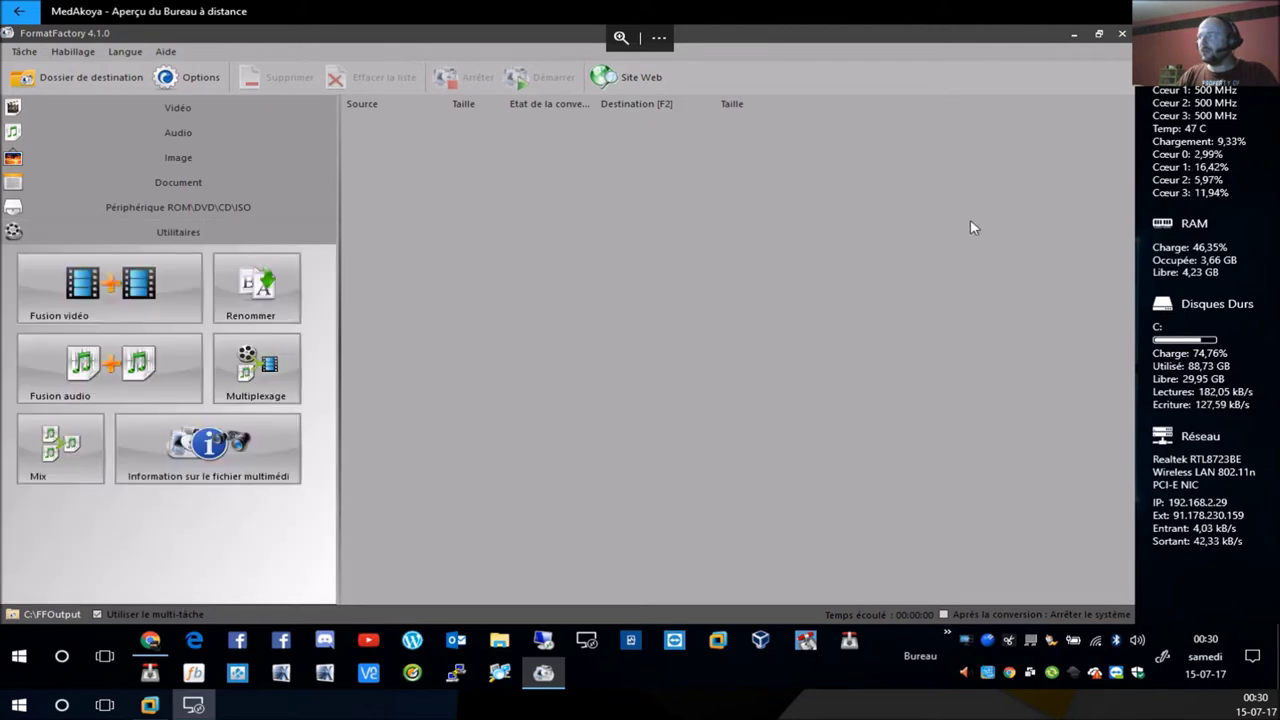
Close FormatFactory, disconnect the MedAkoya remote session and close the Remote Desktop app
{"action": "left_click", "coordinate": [1121, 33]}
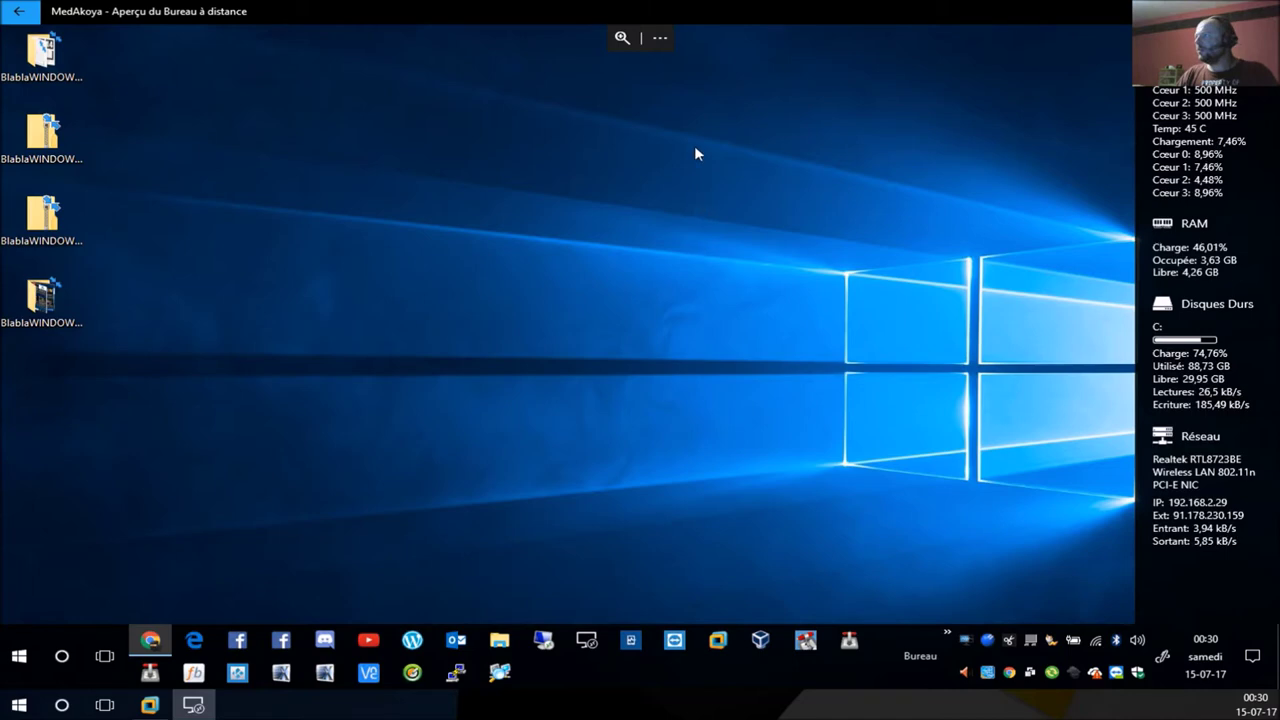
{"action": "left_click", "coordinate": [660, 38]}
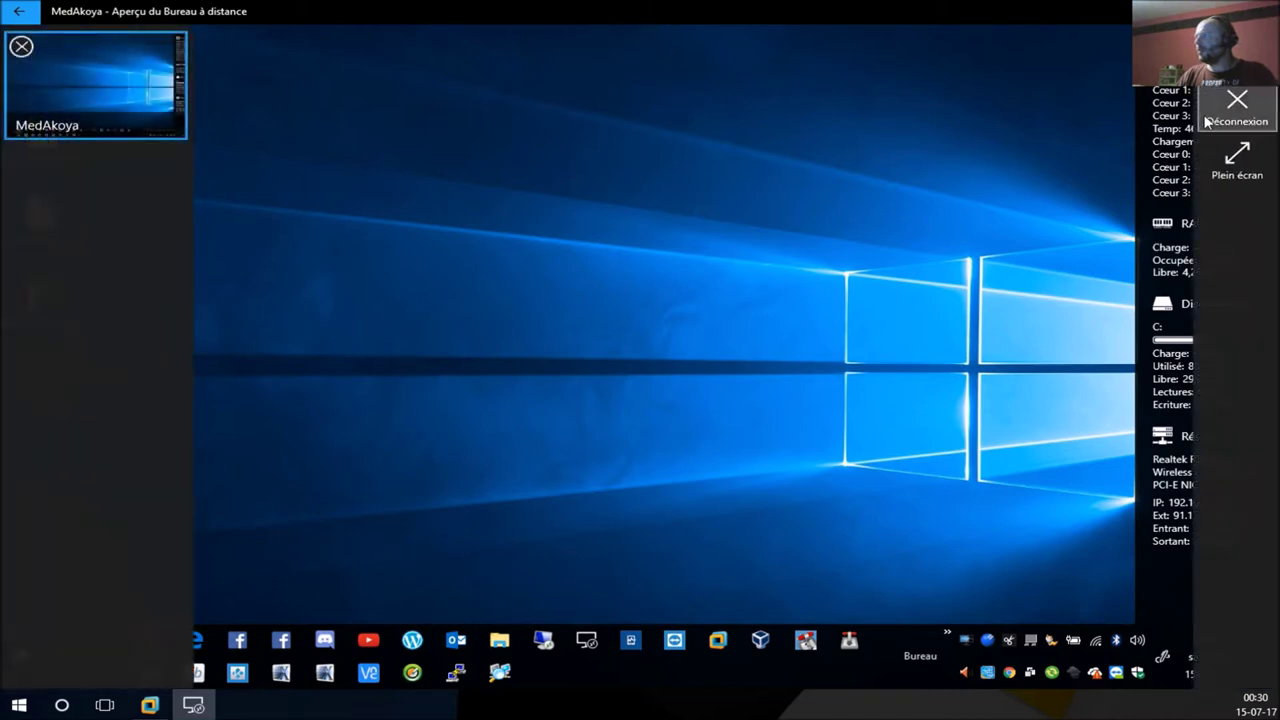
{"action": "left_click", "coordinate": [1207, 121]}
{"action": "left_click", "coordinate": [1262, 10]}
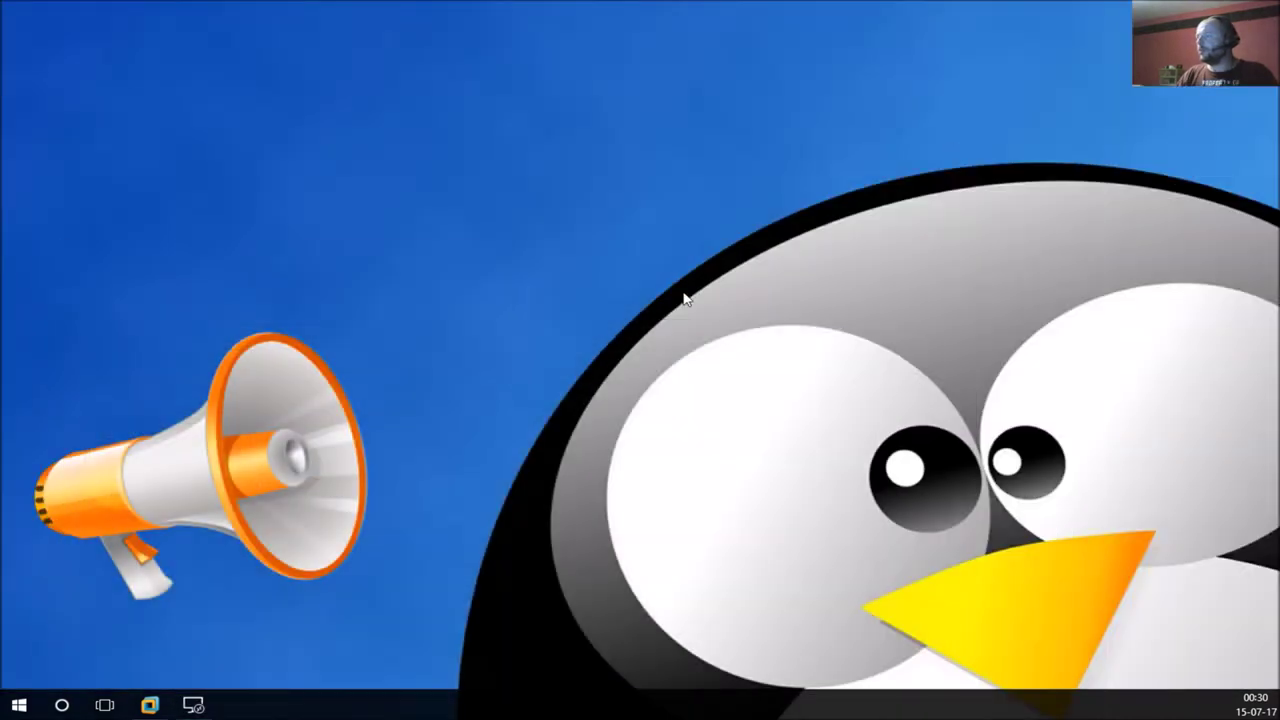
Power on the linuxmint-18.2-xfce-64bit virtual machine in VMware Workstation and hide the library and thumbnail bar
{"action": "left_click", "coordinate": [151, 706]}
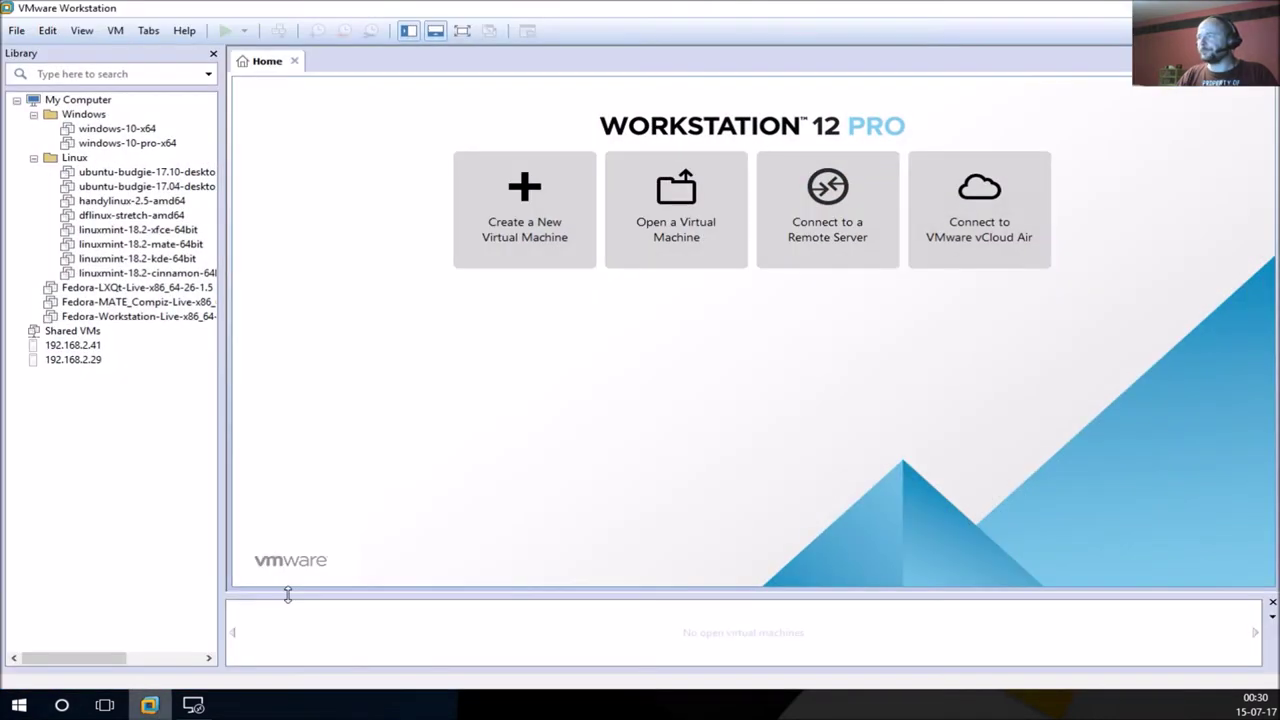
{"action": "left_click", "coordinate": [137, 232]}
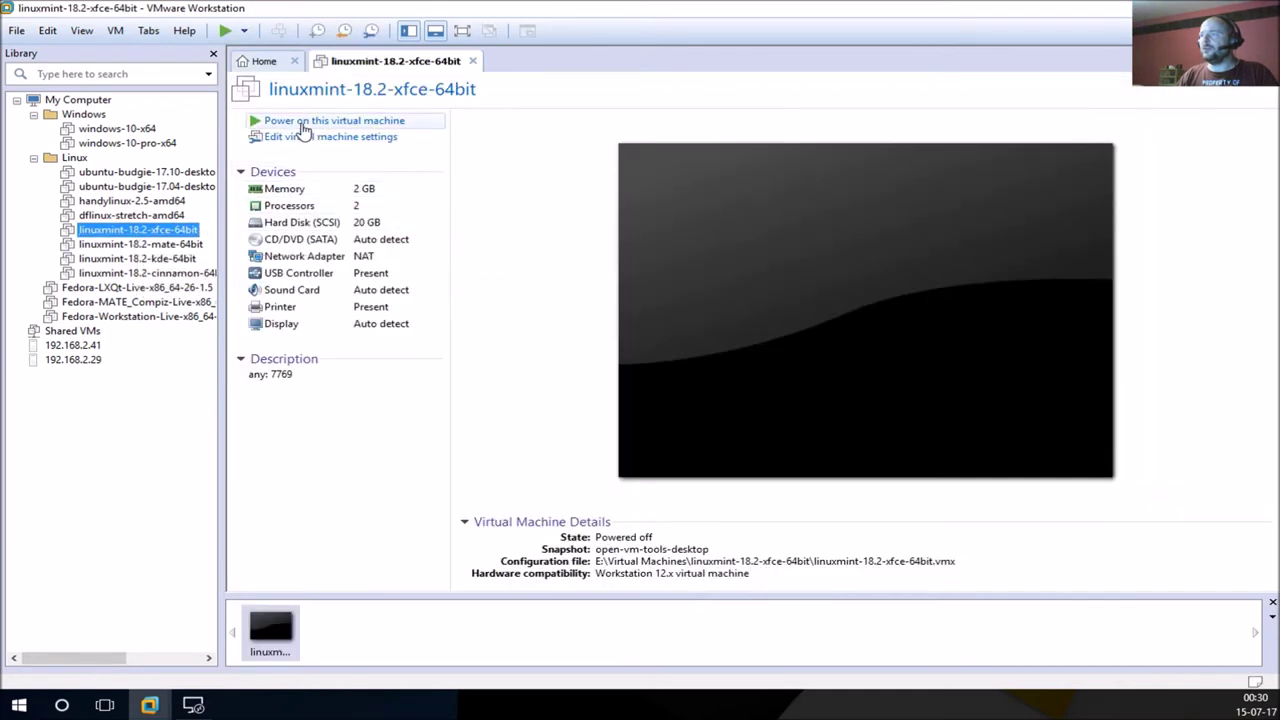
{"action": "left_click", "coordinate": [302, 122]}
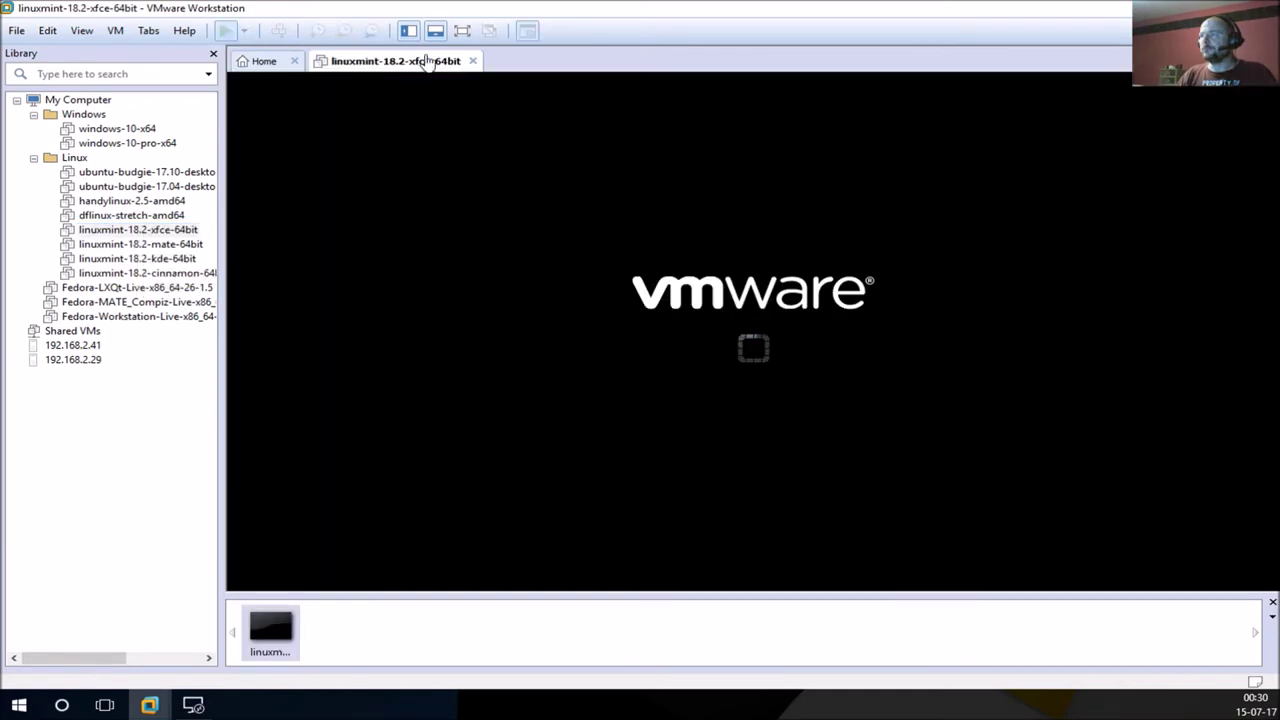
{"action": "left_click", "coordinate": [436, 33]}
{"action": "left_click", "coordinate": [408, 31]}
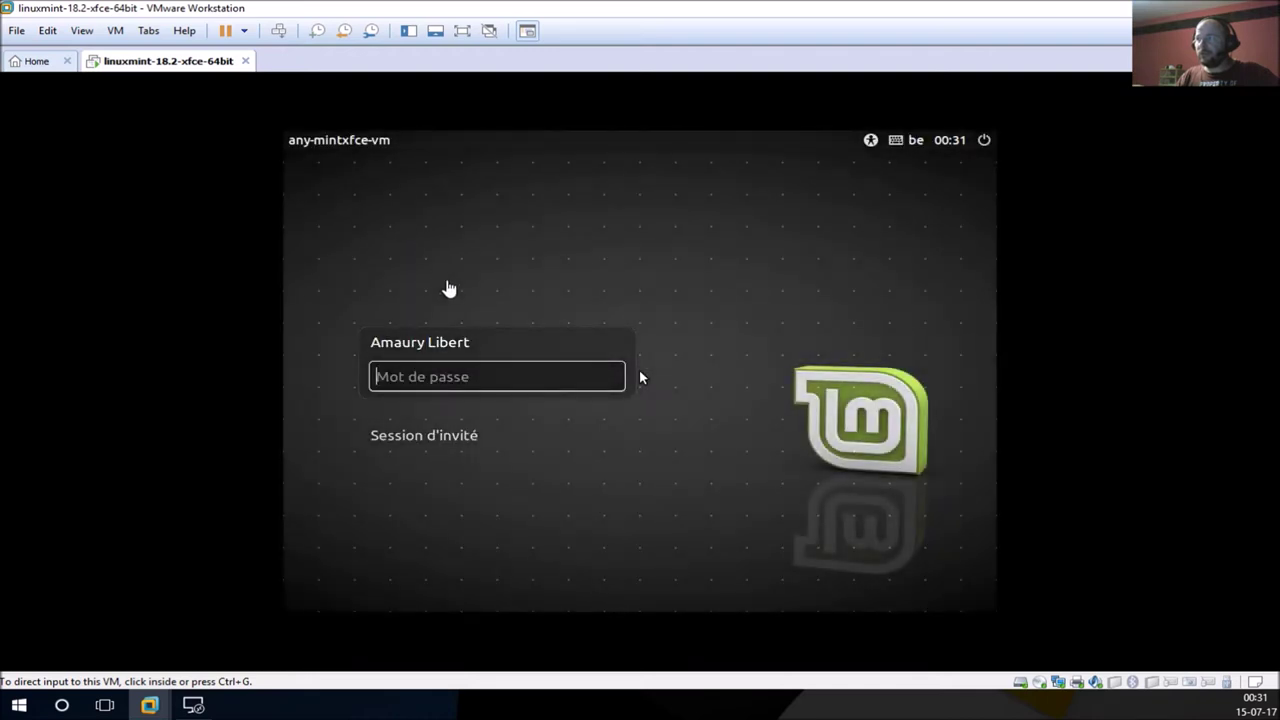
Log in to the Linux Mint Xfce session with the account password and release the input back to the host
{"action": "left_click", "coordinate": [484, 372]}
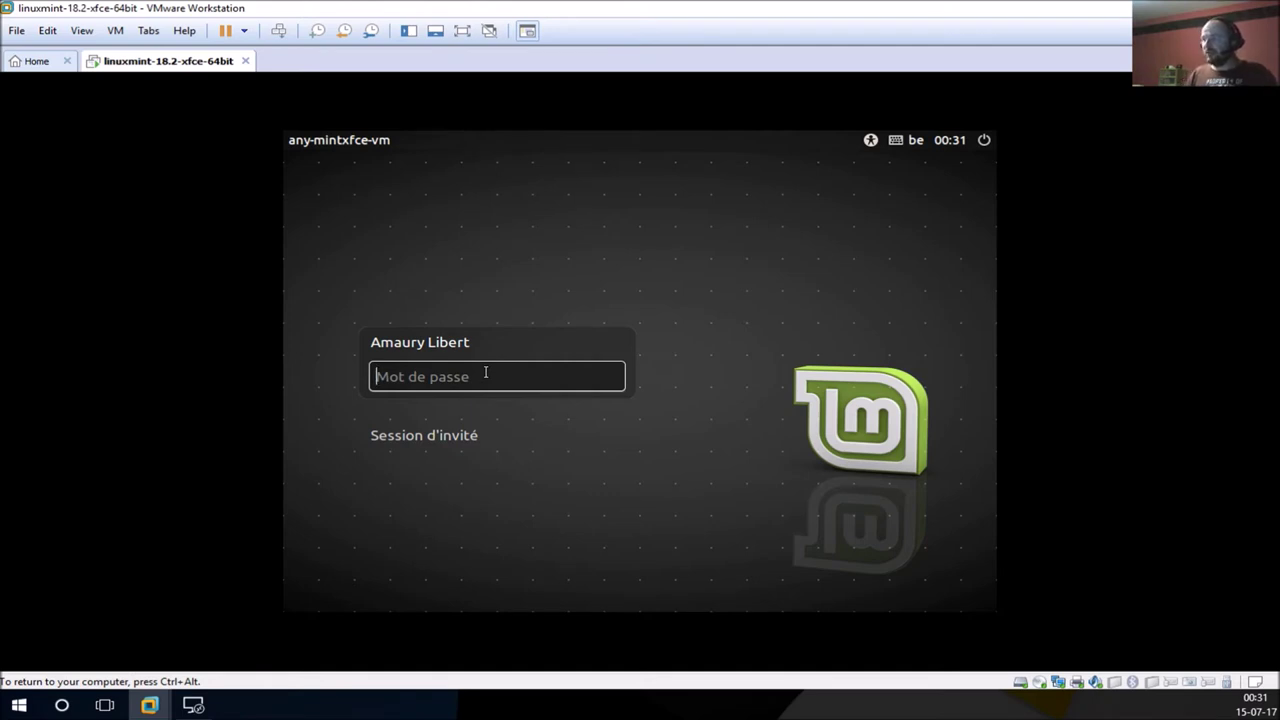
{"action": "type", "text": "•••••"}
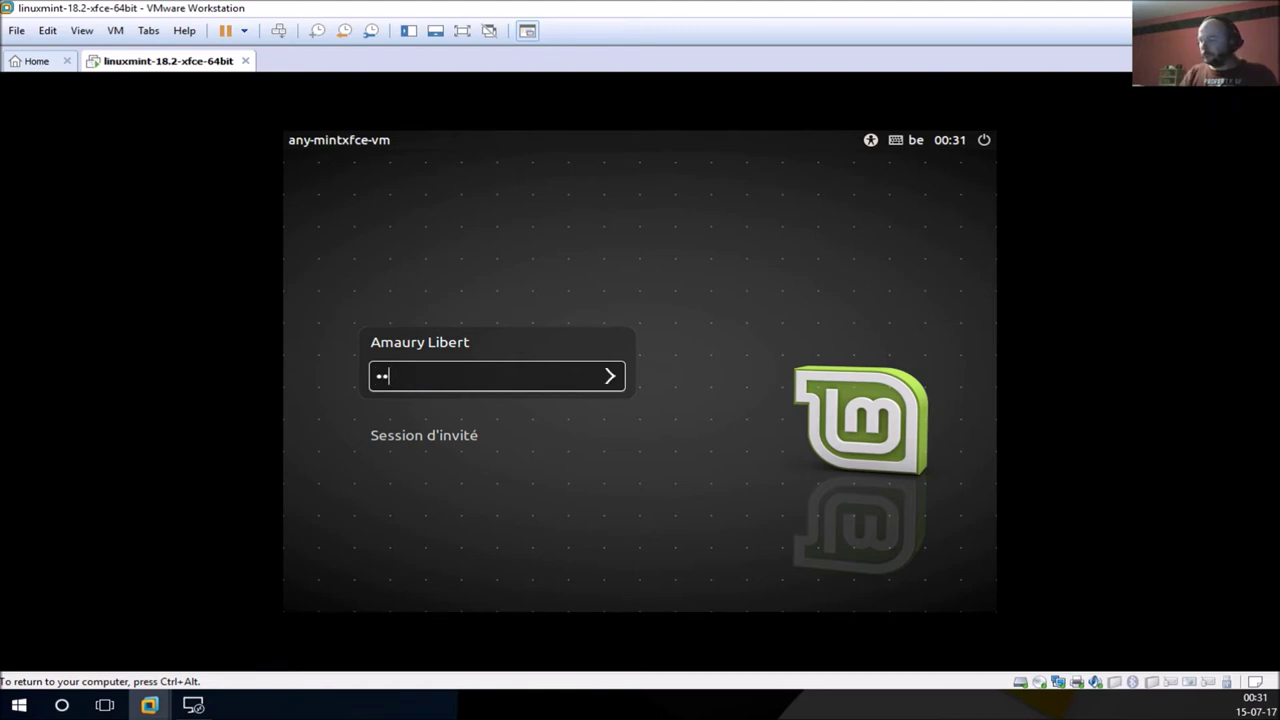
{"action": "key", "text": "Return"}
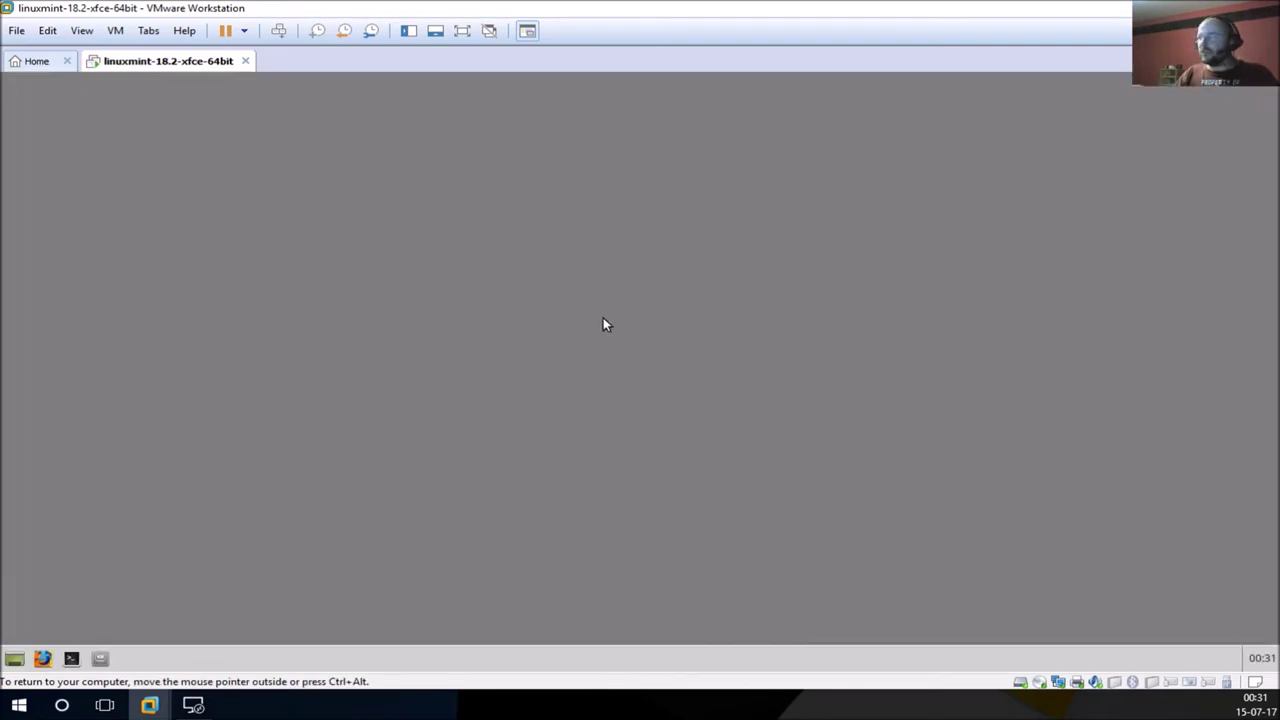
{"action": "key", "text": "ctrl+alt"}
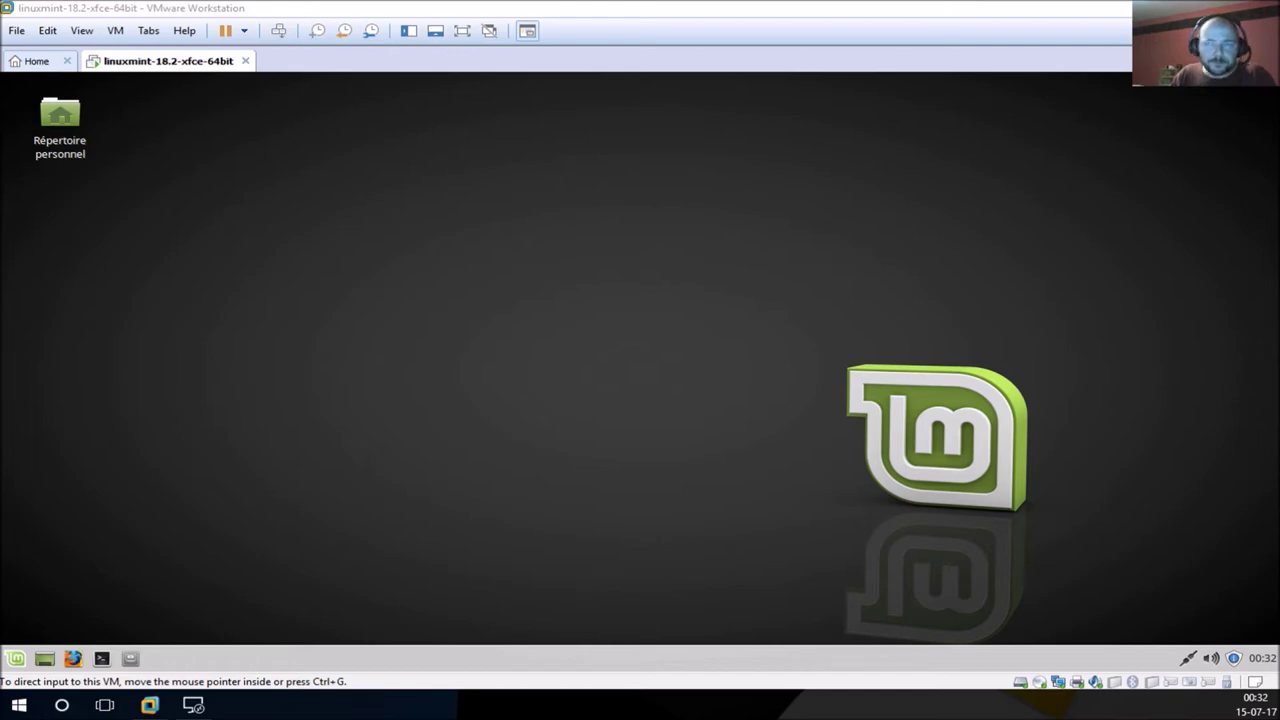
In File Explorer on the host, open the emtec\public\linux folder shared by the network computer DELLOPTIPLEXGX2
{"action": "key", "text": "super+e"}
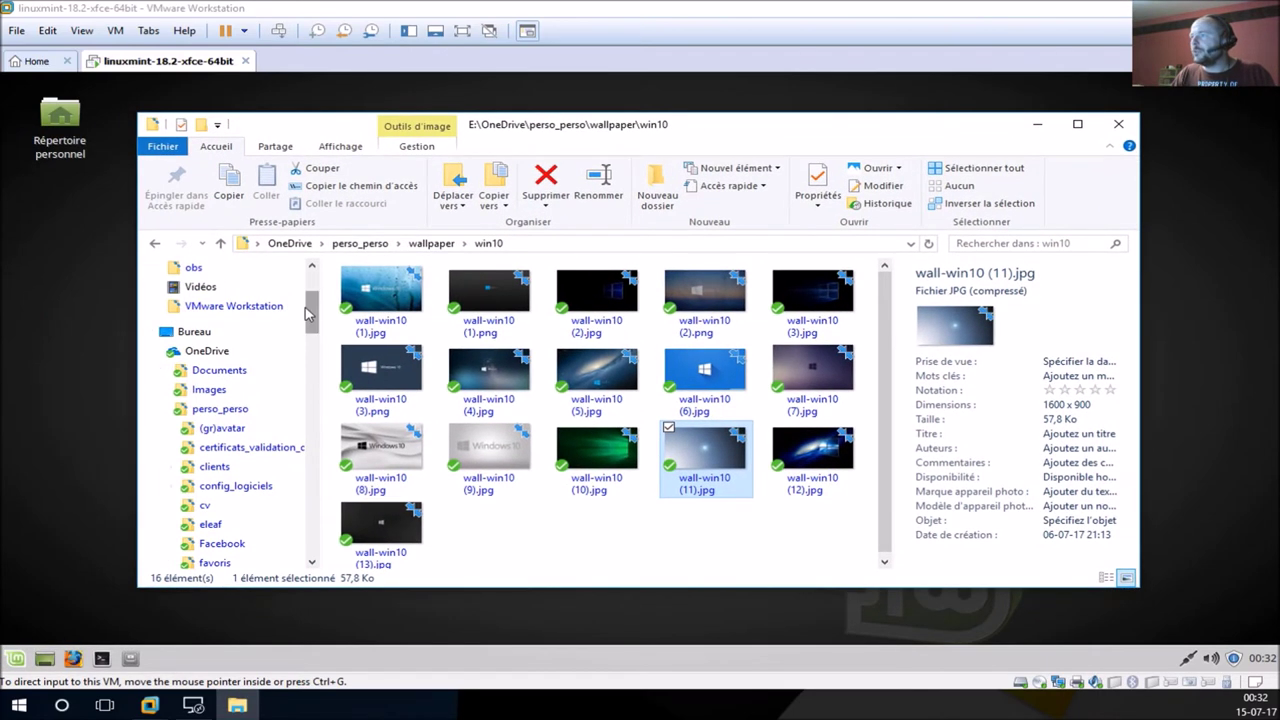
{"action": "scroll", "coordinate": [306, 313], "scroll_direction": "up", "scroll_amount": 3}
{"action": "left_click_drag", "start_coordinate": [310, 300], "coordinate": [338, 516]}
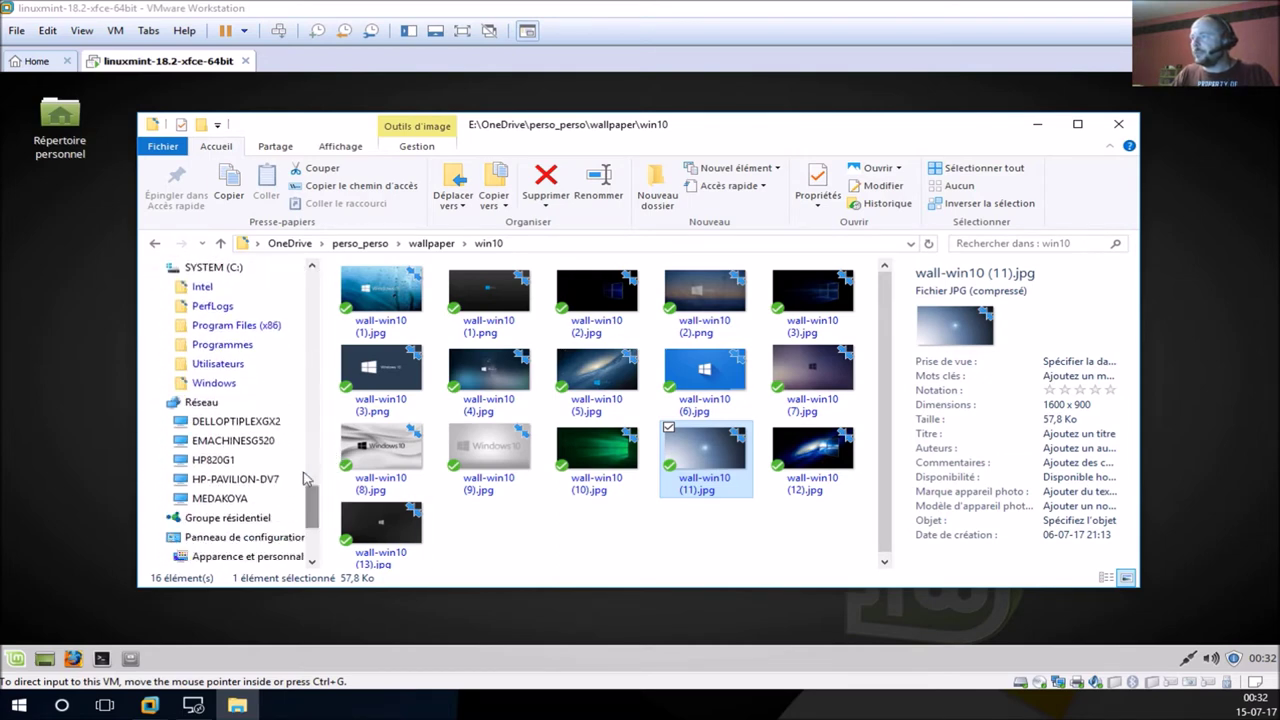
{"action": "left_click", "coordinate": [266, 425]}
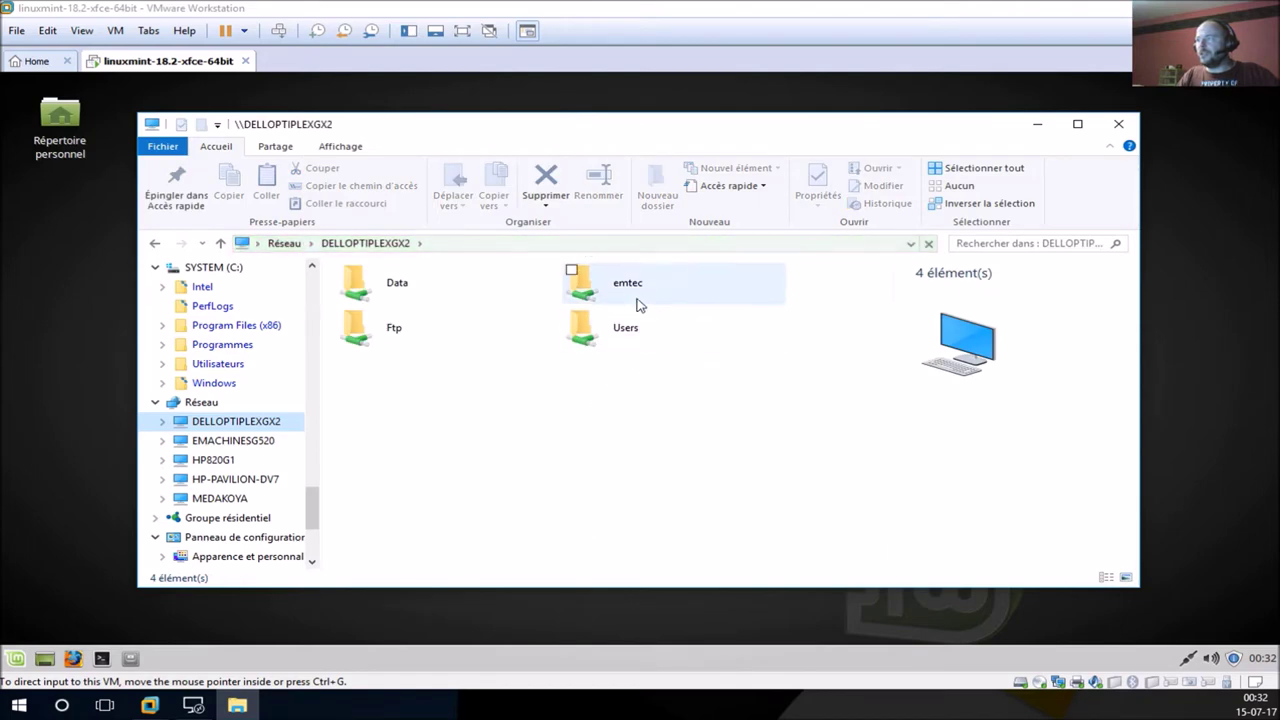
{"action": "left_click", "coordinate": [632, 297]}
{"action": "double_click", "coordinate": [632, 297]}
{"action": "double_click", "coordinate": [417, 310]}
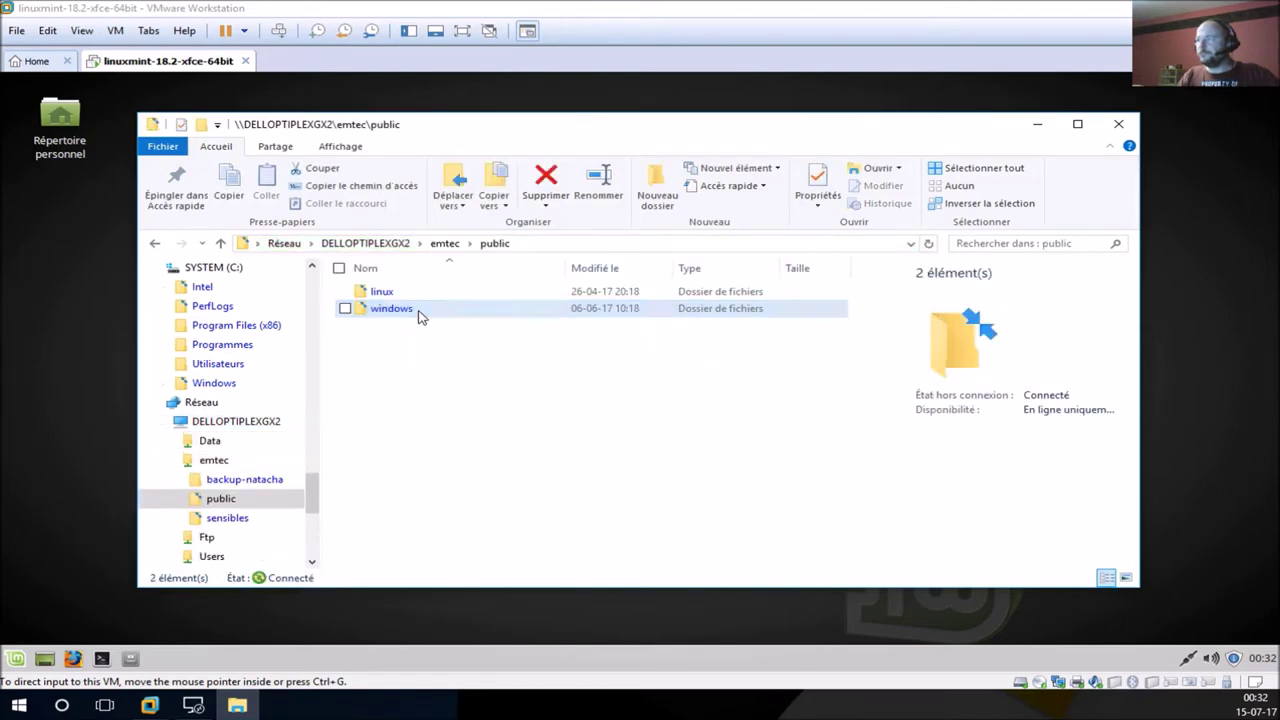
{"action": "left_click", "coordinate": [408, 308]}
{"action": "double_click", "coordinate": [382, 291]}
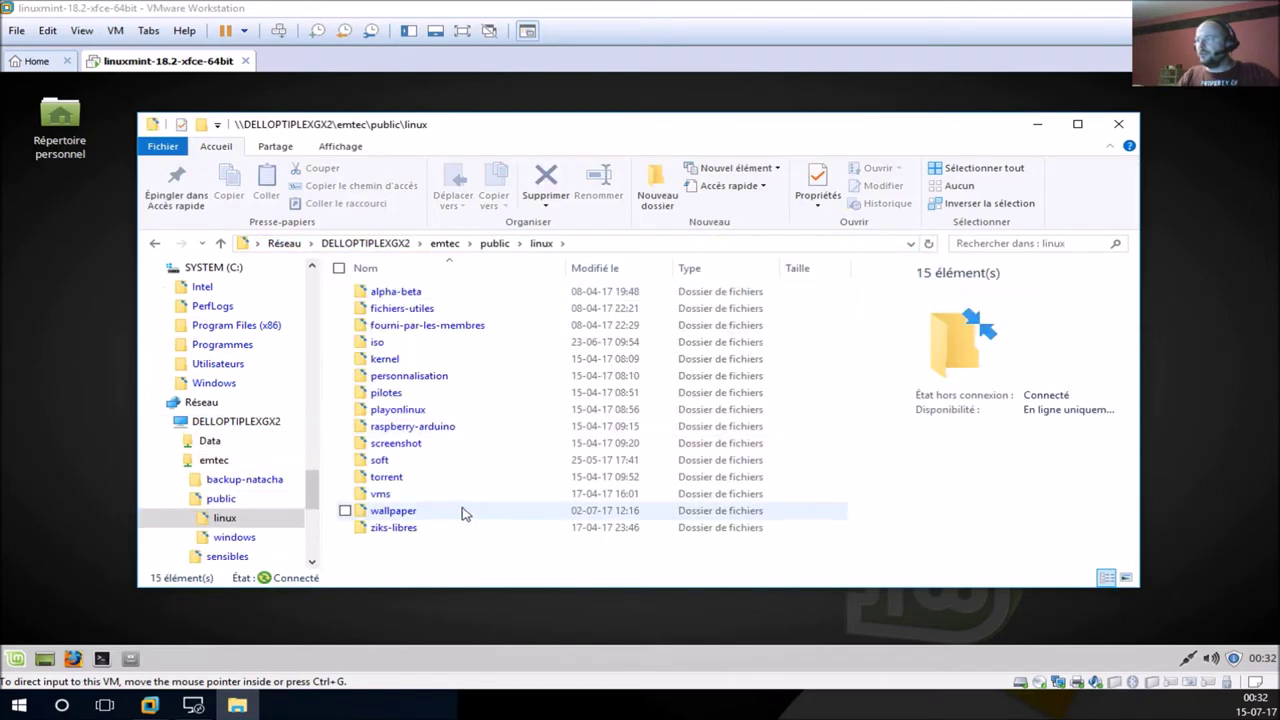
Open the wallpaper\chapeau\24.x subfolder of the linux folder
{"action": "left_click", "coordinate": [447, 514]}
{"action": "double_click", "coordinate": [447, 514]}
{"action": "double_click", "coordinate": [405, 291]}
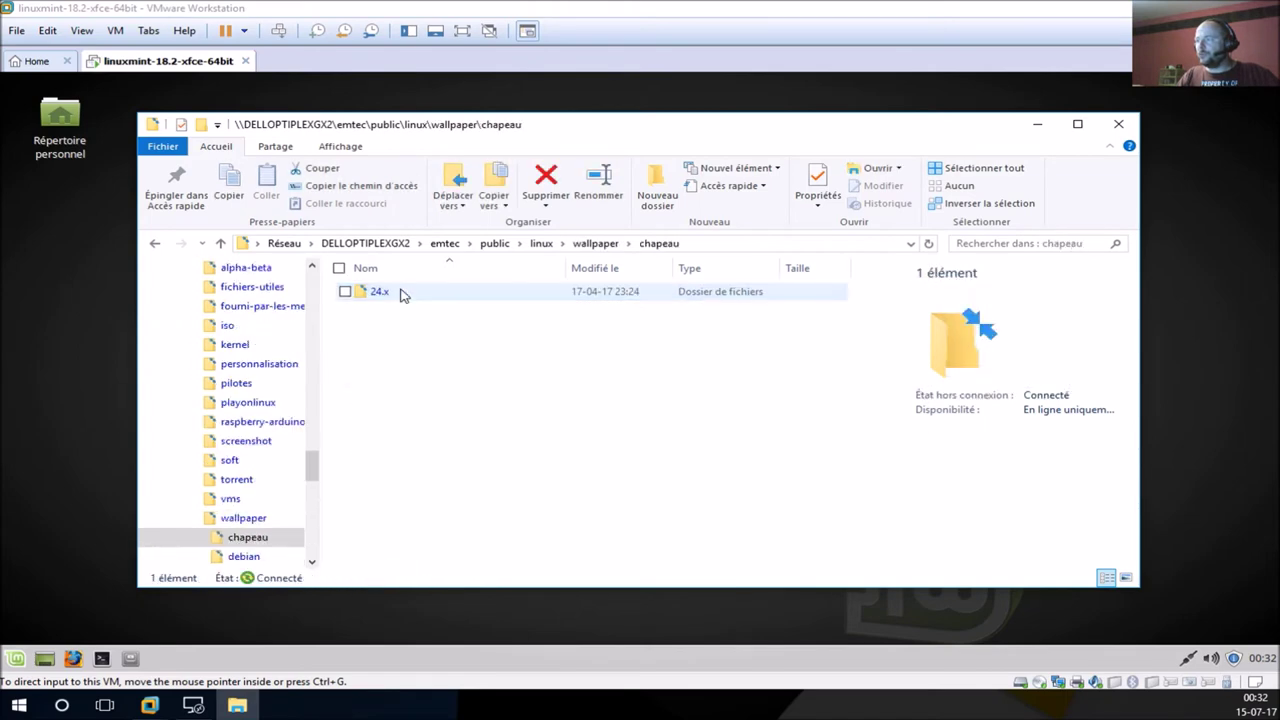
{"action": "double_click", "coordinate": [378, 291]}
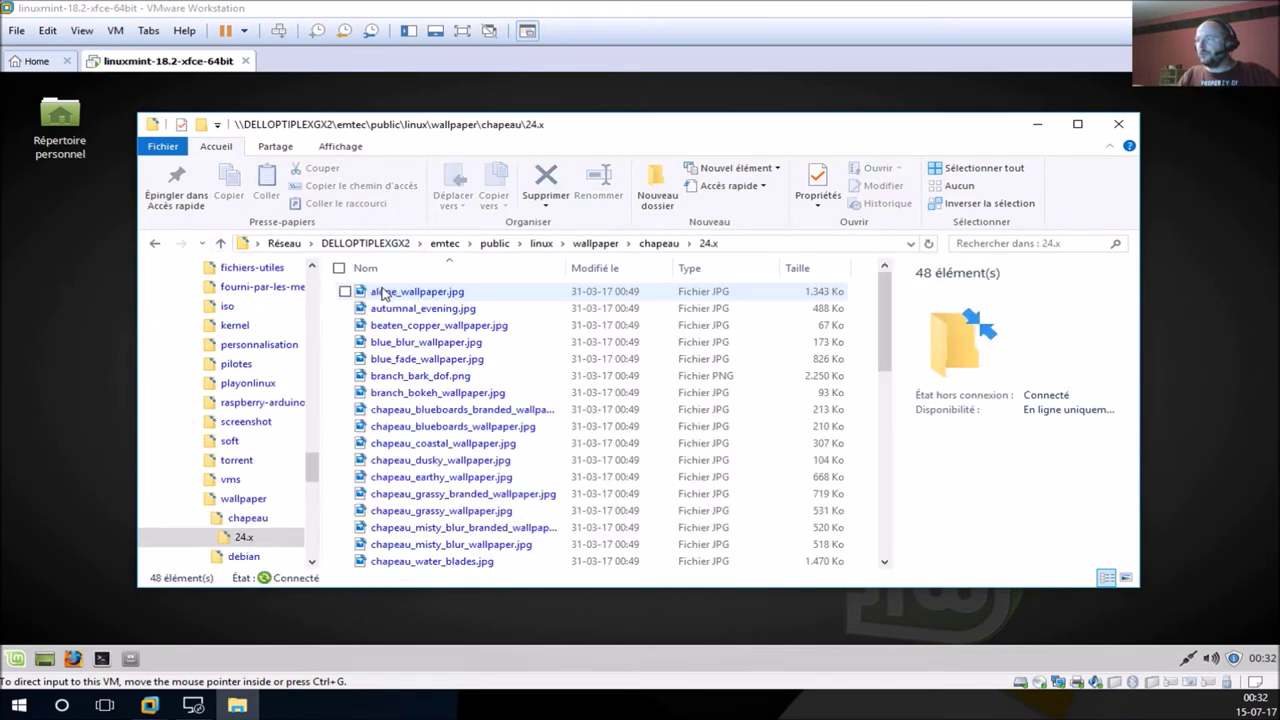
Copy alone_wallpaper.jpg, autumnal_evening.jpg and beaten_copper_wallpaper.jpg from the 24.x folder onto the Linux Mint desktop
{"action": "left_click", "coordinate": [434, 297]}
{"action": "left_click", "coordinate": [437, 313], "text": "ctrl"}
{"action": "left_click", "coordinate": [444, 332], "text": "ctrl"}
{"action": "left_click_drag", "start_coordinate": [602, 130], "coordinate": [706, 147]}
{"action": "left_click_drag", "start_coordinate": [588, 325], "coordinate": [128, 399]}
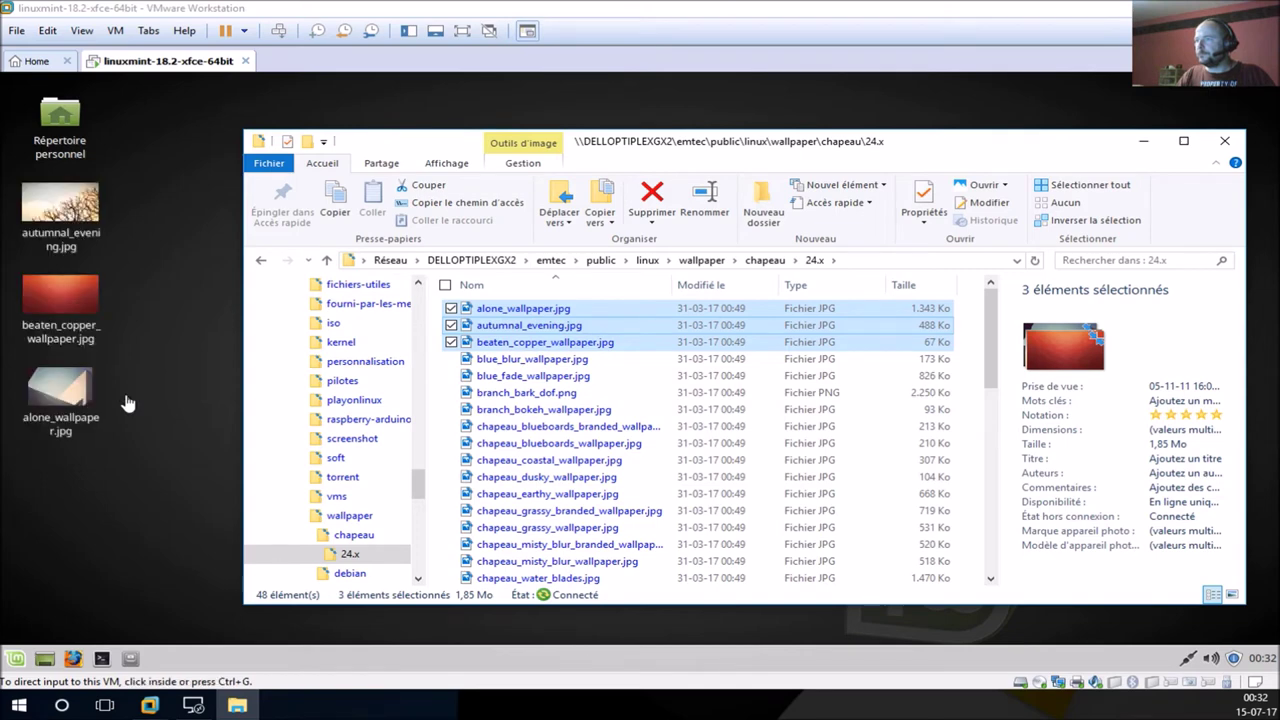
On the host, browse to the OneDrive folder perso_perso\Facebook\groupes\blabla\blablaLINUX_perso\intros
{"action": "left_click_drag", "start_coordinate": [419, 486], "coordinate": [413, 296]}
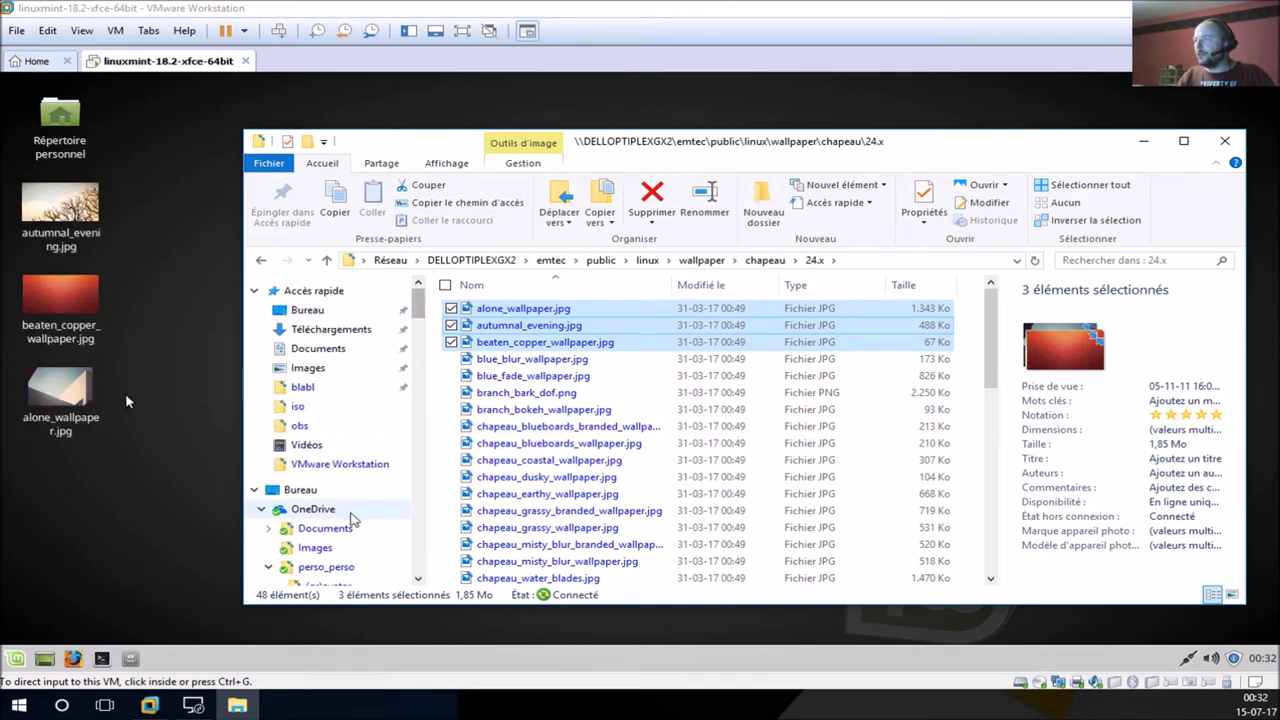
{"action": "left_click", "coordinate": [340, 541]}
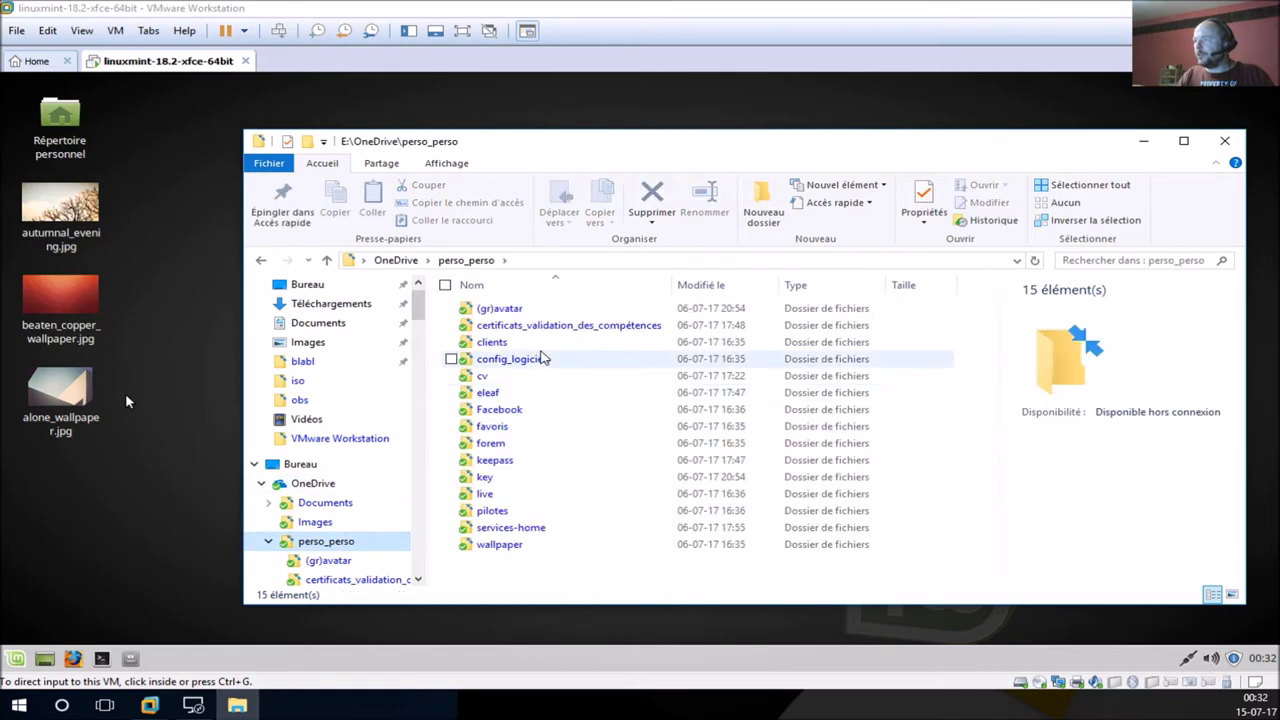
{"action": "double_click", "coordinate": [538, 412]}
{"action": "double_click", "coordinate": [513, 310]}
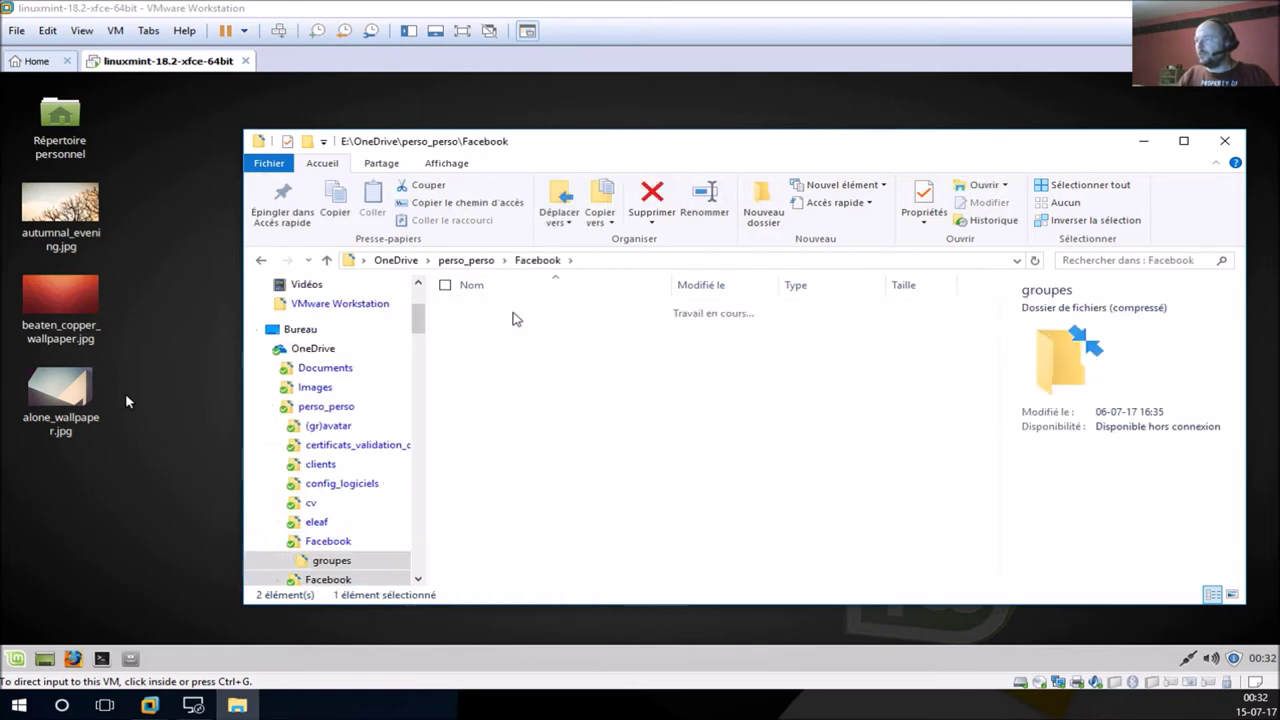
{"action": "double_click", "coordinate": [513, 310]}
{"action": "double_click", "coordinate": [513, 312]}
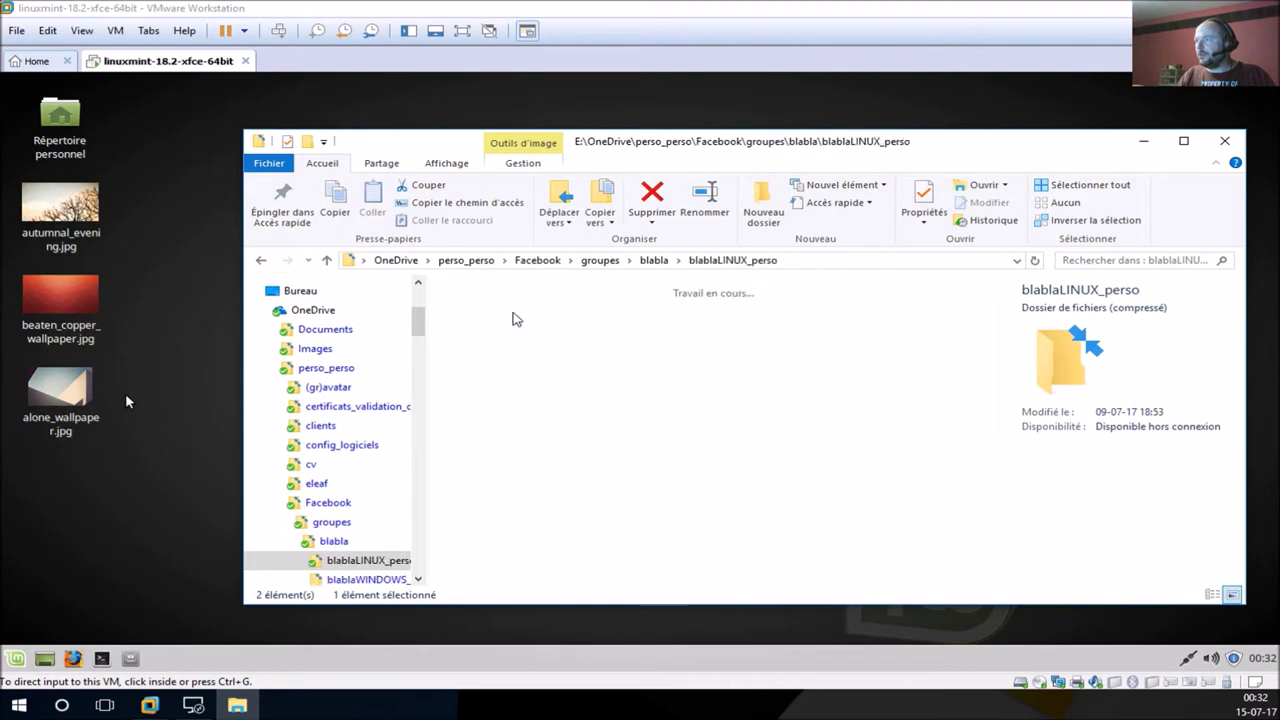
{"action": "double_click", "coordinate": [510, 318]}
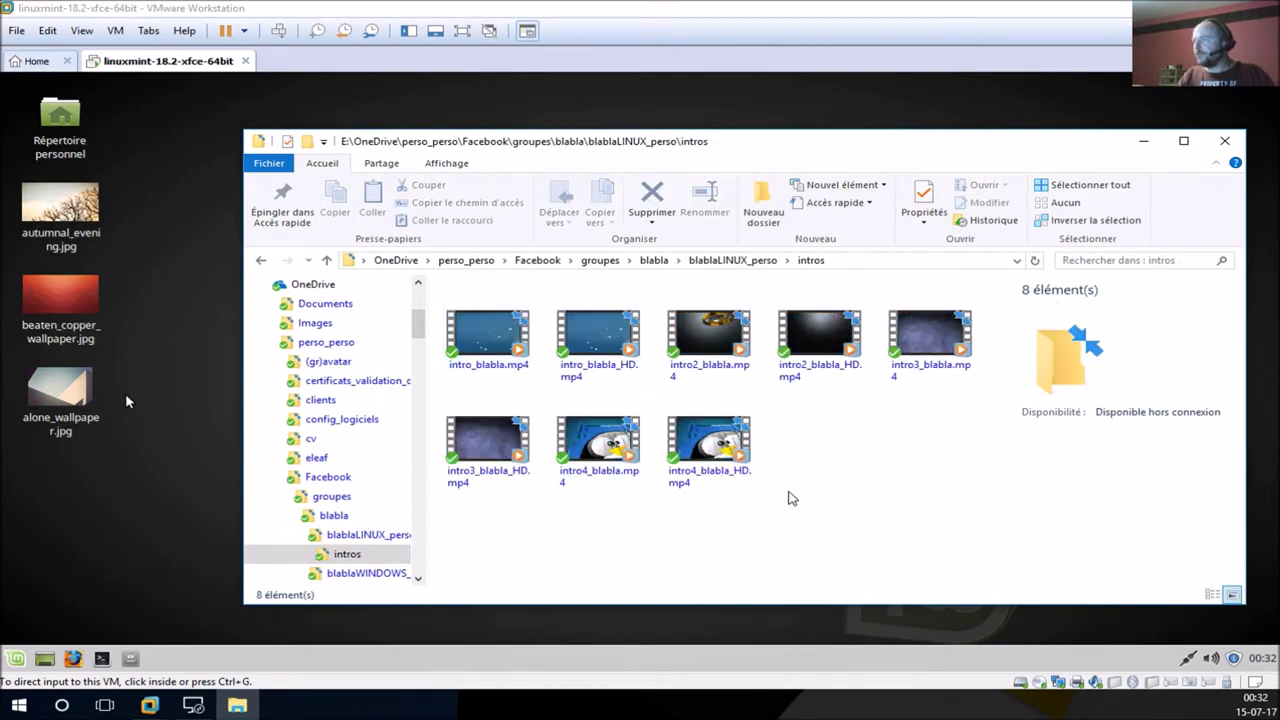
Copy intro_blabla.mp4 from the intros folder onto the Linux Mint desktop, close File Explorer and show the virtual machine full screen
{"action": "left_click_drag", "start_coordinate": [490, 342], "coordinate": [100, 565]}
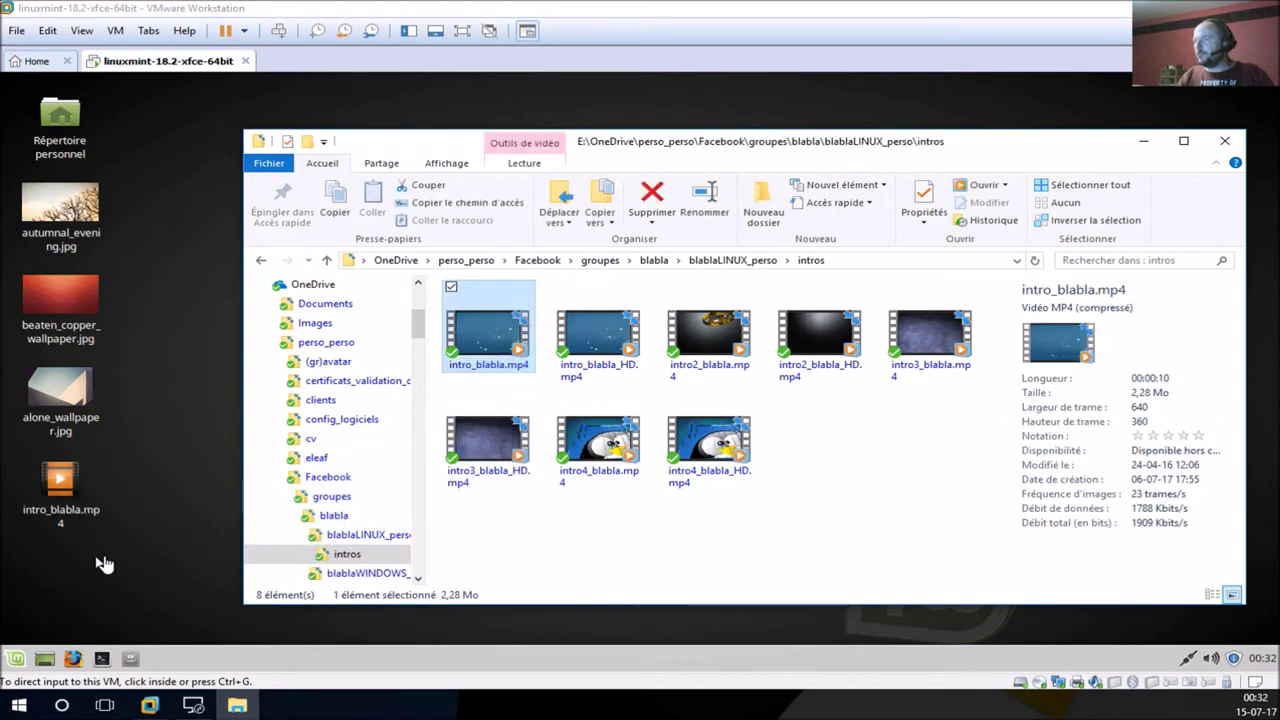
{"action": "left_click", "coordinate": [1221, 141]}
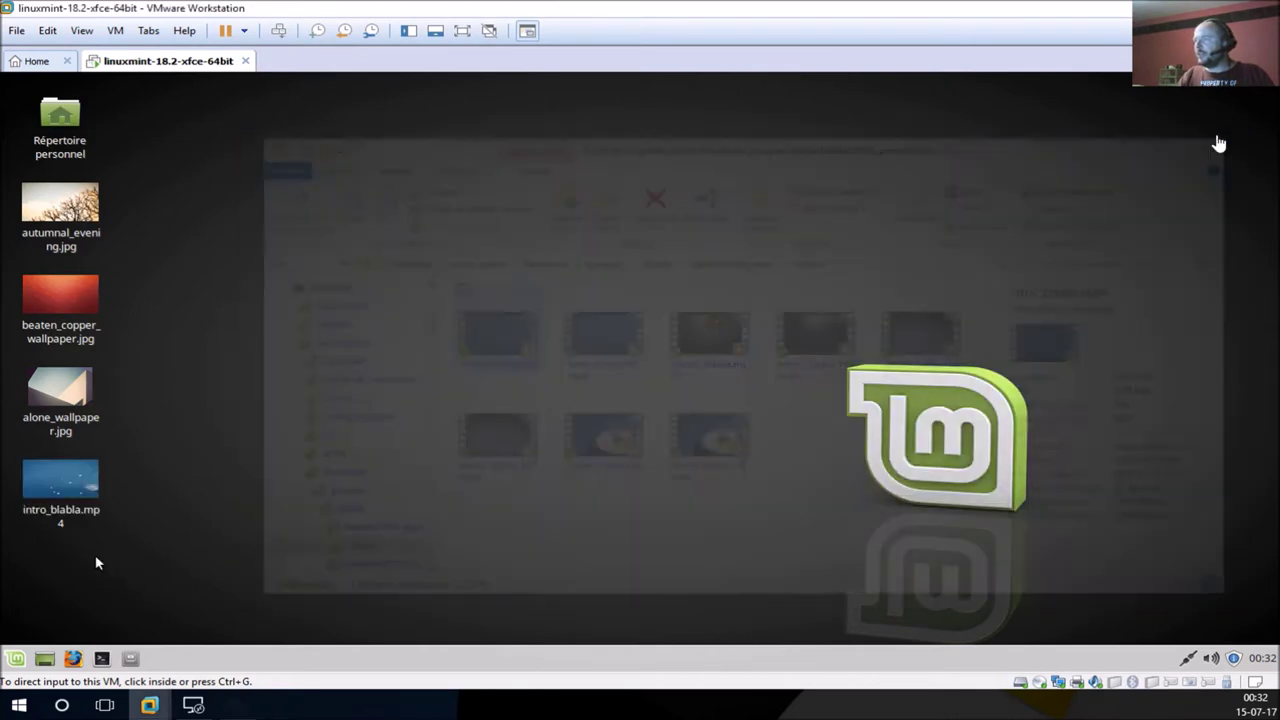
{"action": "left_click", "coordinate": [455, 34]}
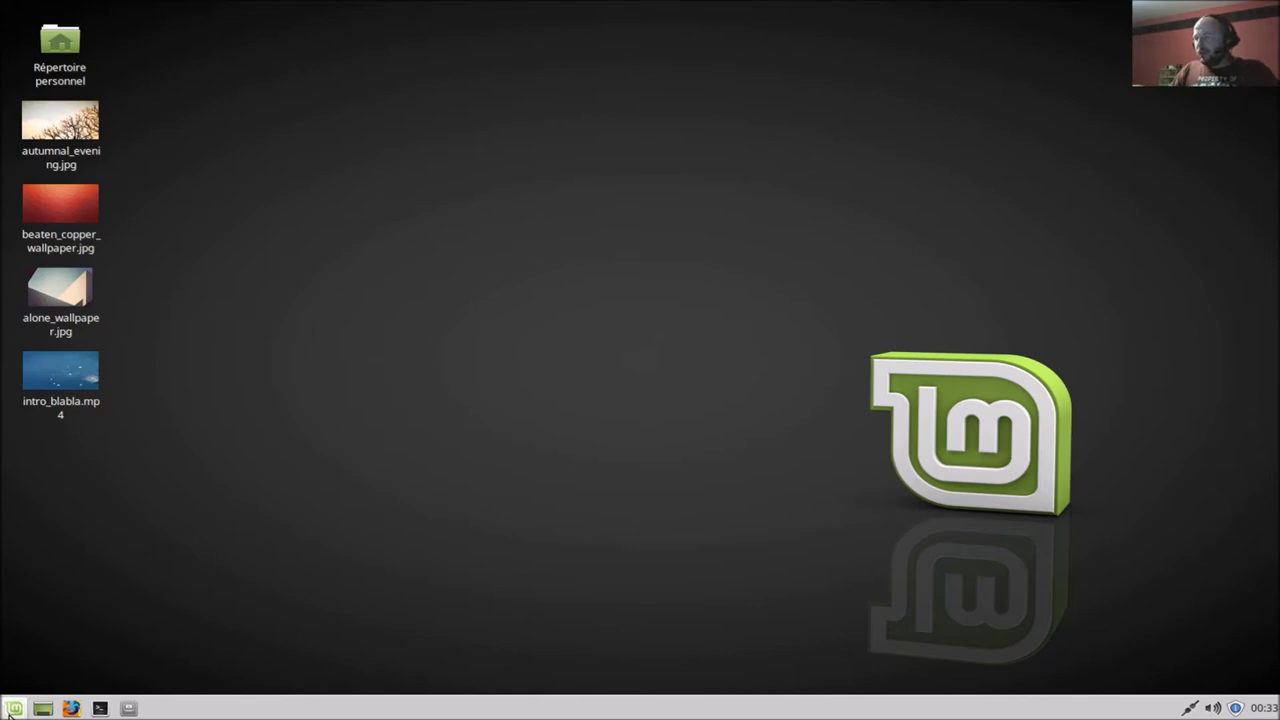
Open the Linux Mint software manager (Gestionnaire de logiciels), authorizing it with the administrator password
{"action": "left_click", "coordinate": [1237, 708]}
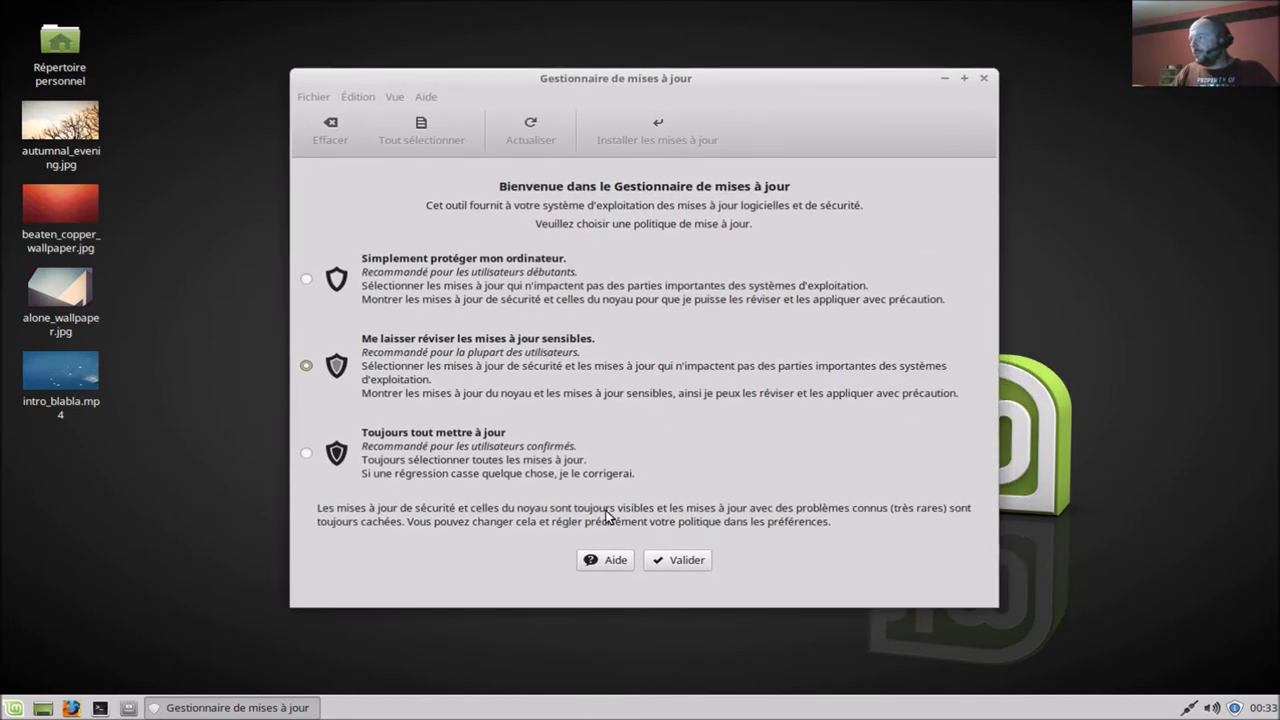
{"action": "left_click", "coordinate": [983, 78]}
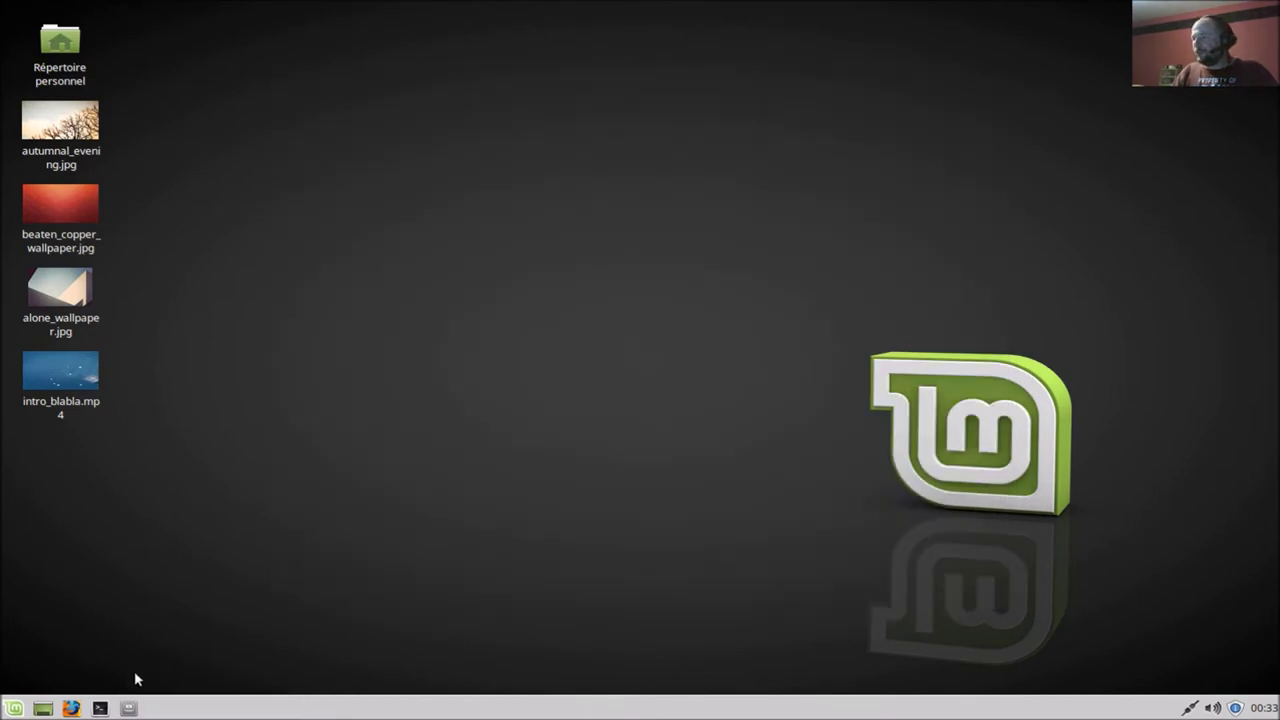
{"action": "left_click", "coordinate": [14, 708]}
{"action": "type", "text": "log"}
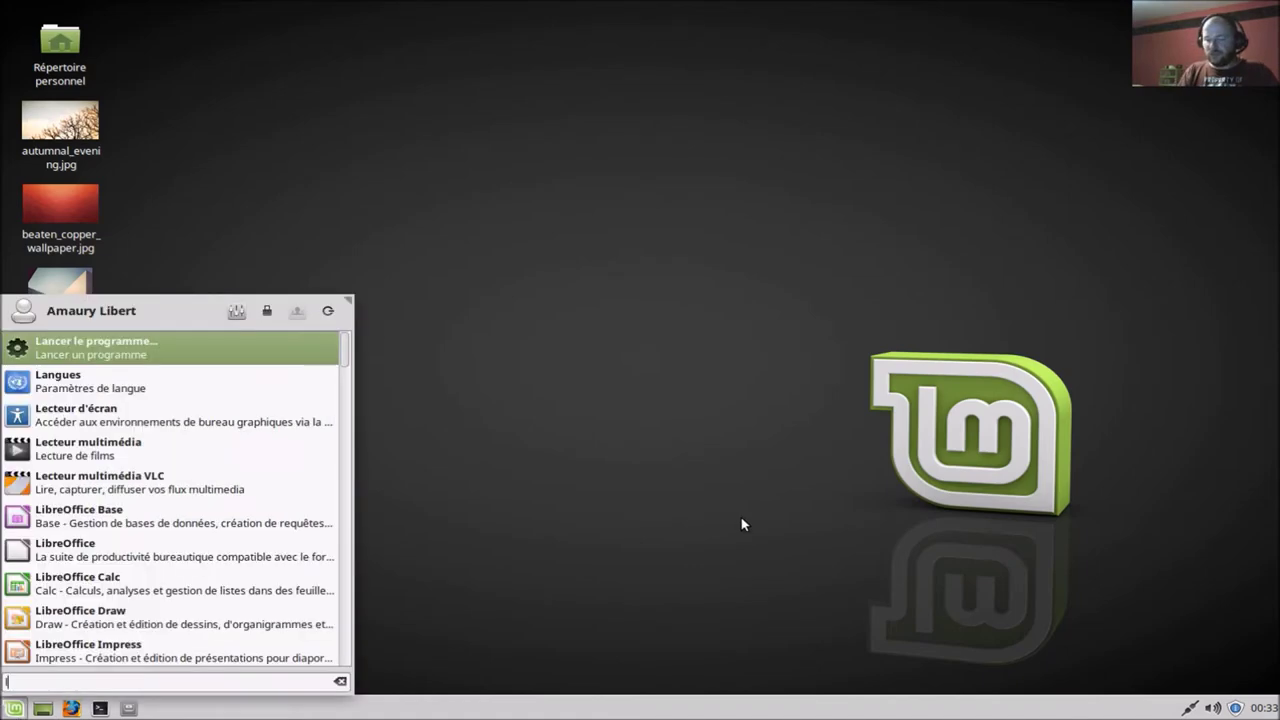
{"action": "left_click", "coordinate": [184, 348]}
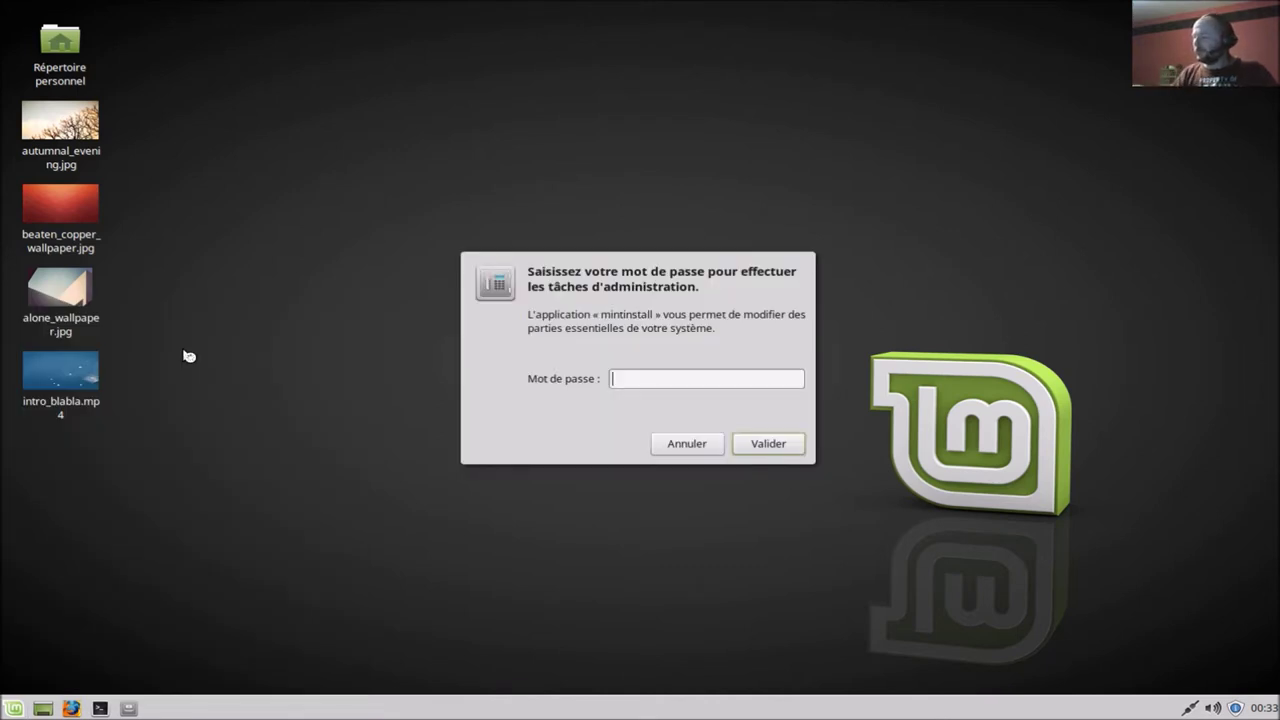
{"action": "type", "text": "••••"}
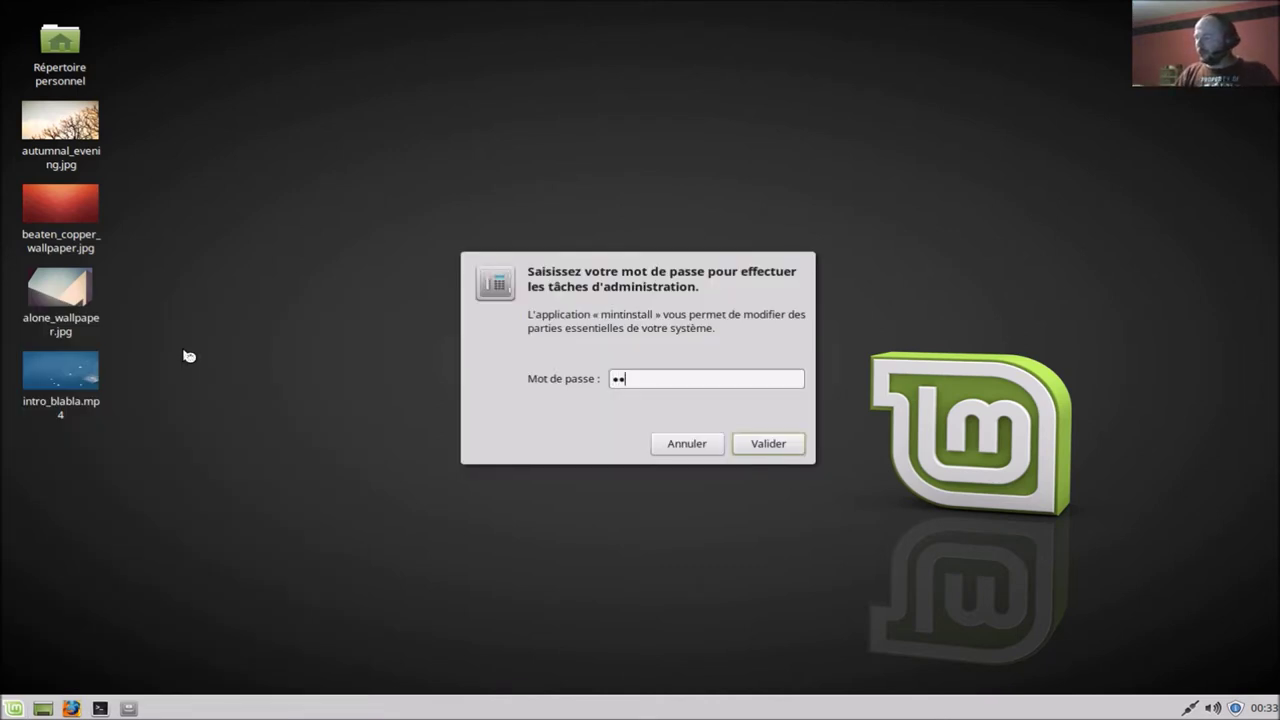
{"action": "key", "text": "Return"}
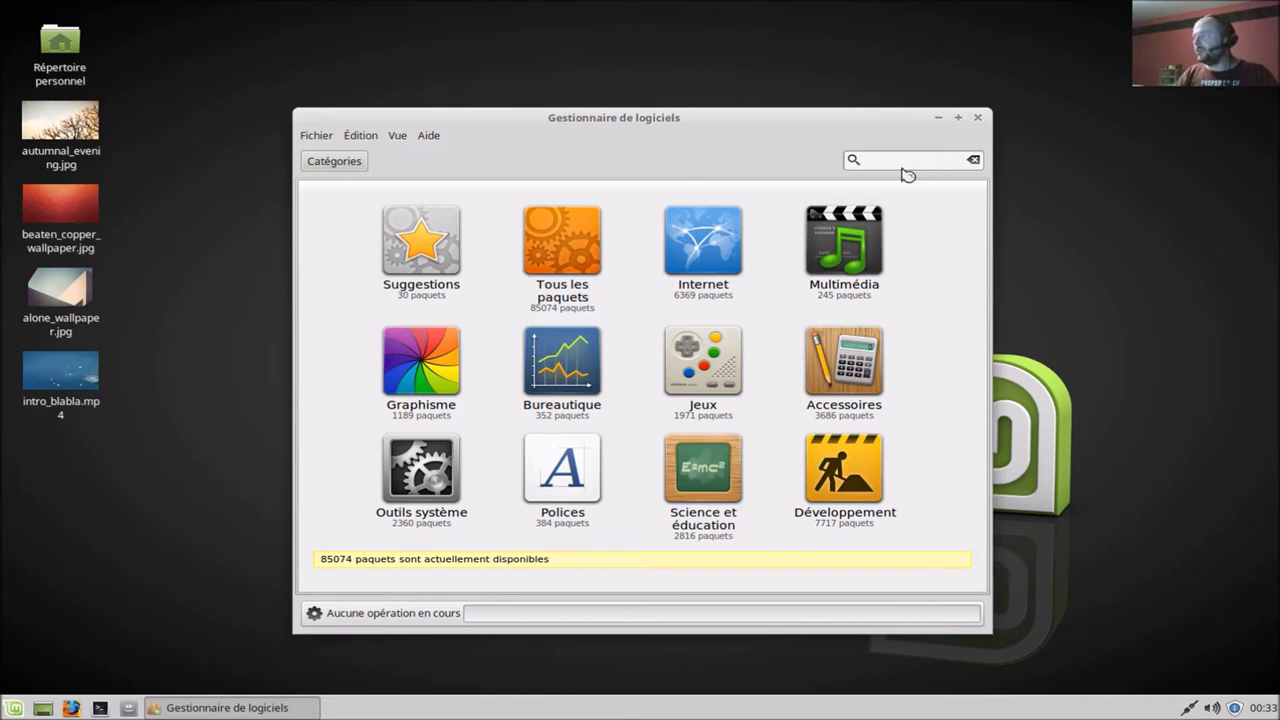
Search the software manager for wine and install the Playonlinux package, accepting the listed package removals
{"action": "type", "text": "wine"}
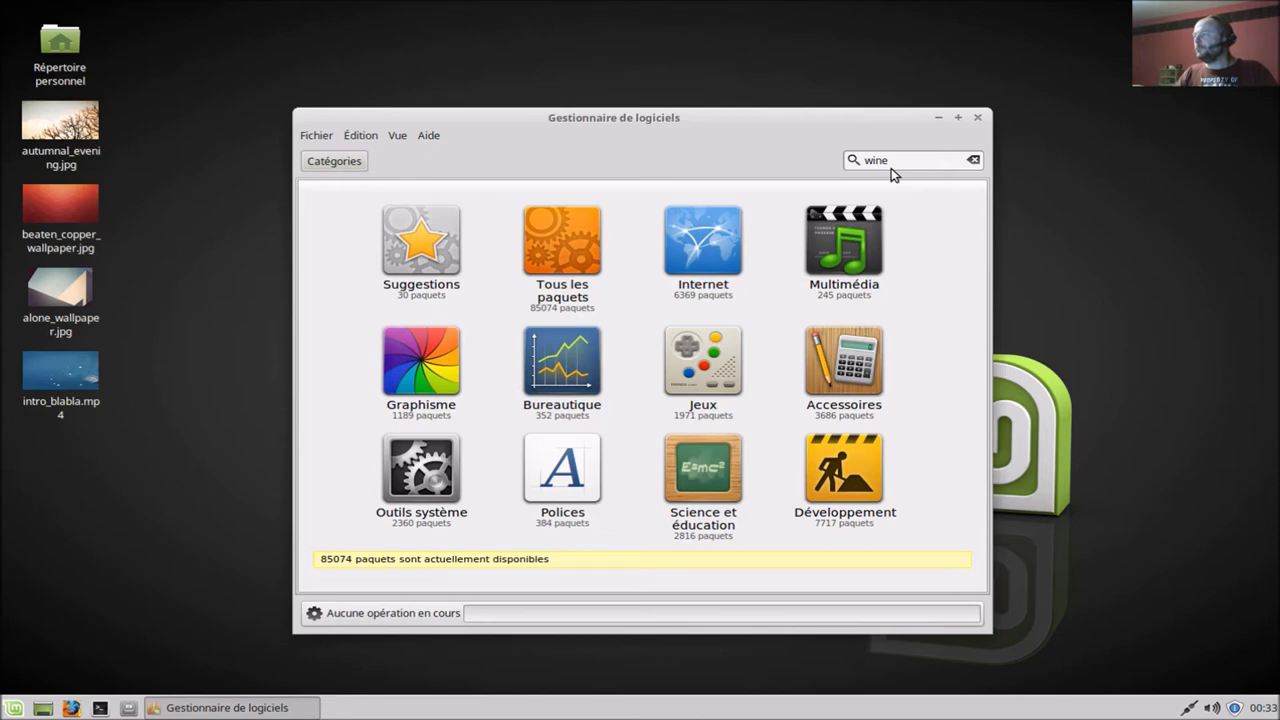
{"action": "key", "text": "Return"}
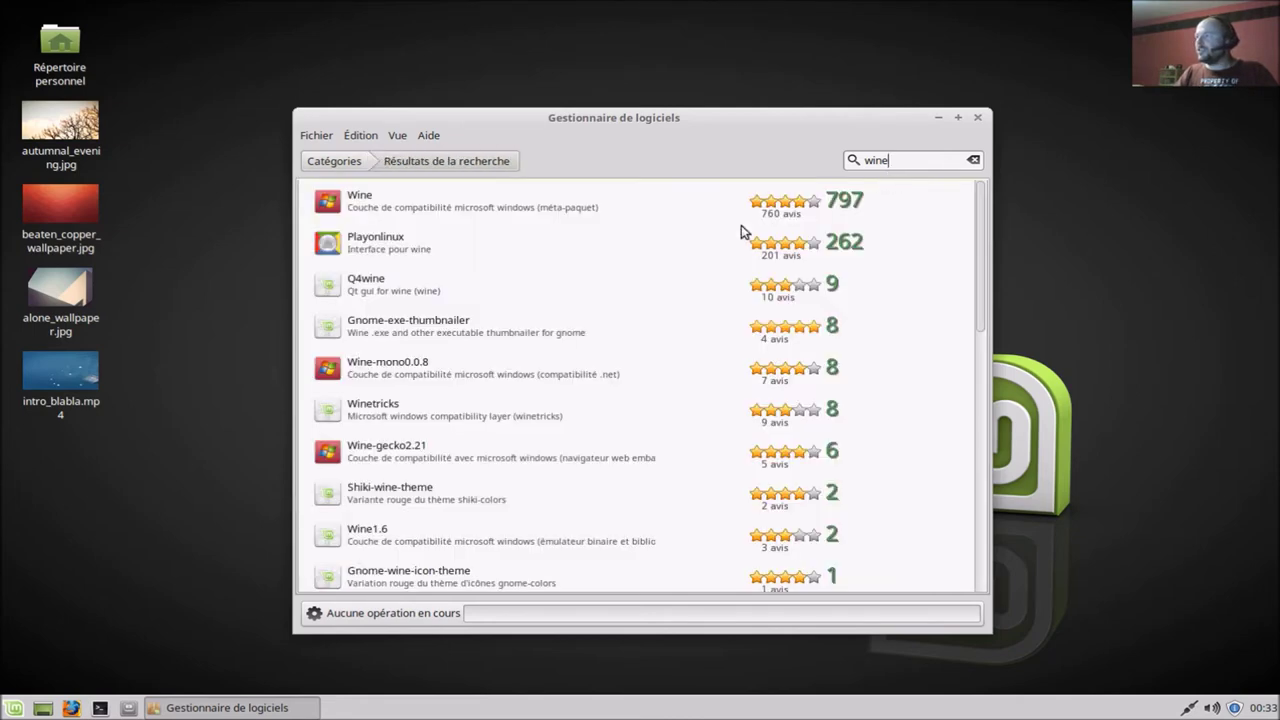
{"action": "left_click", "coordinate": [406, 248]}
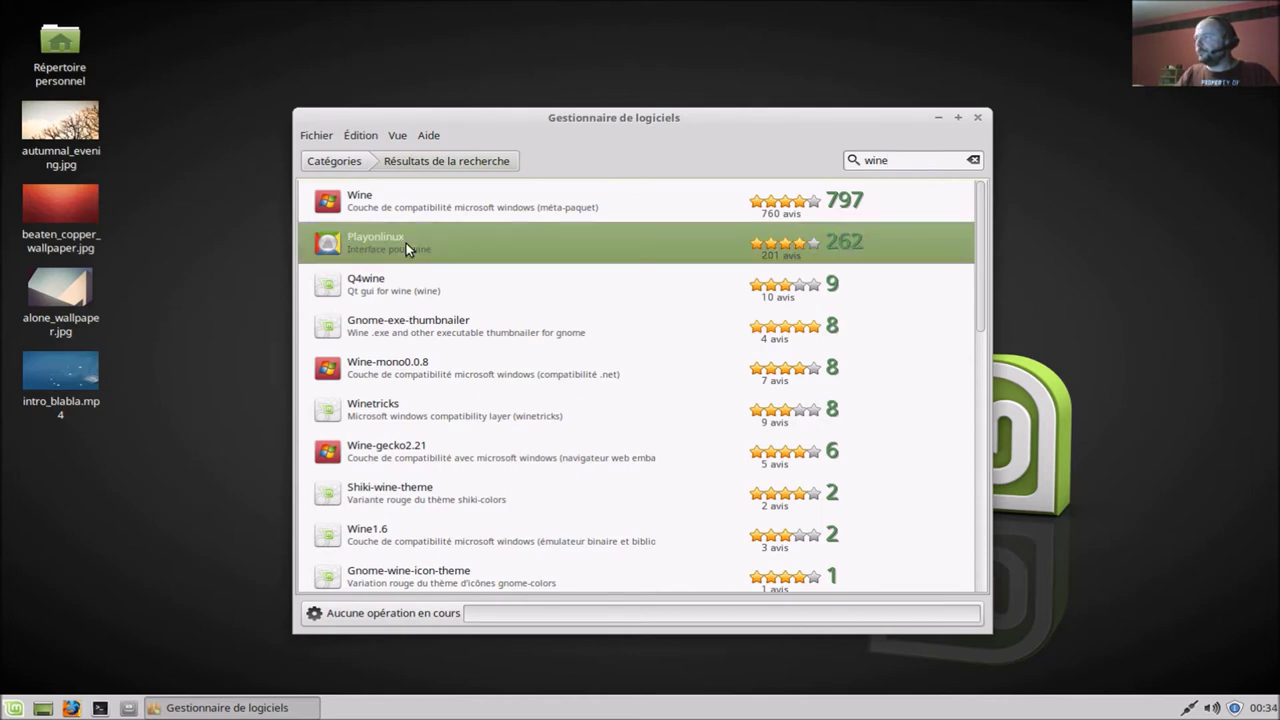
{"action": "double_click", "coordinate": [406, 243]}
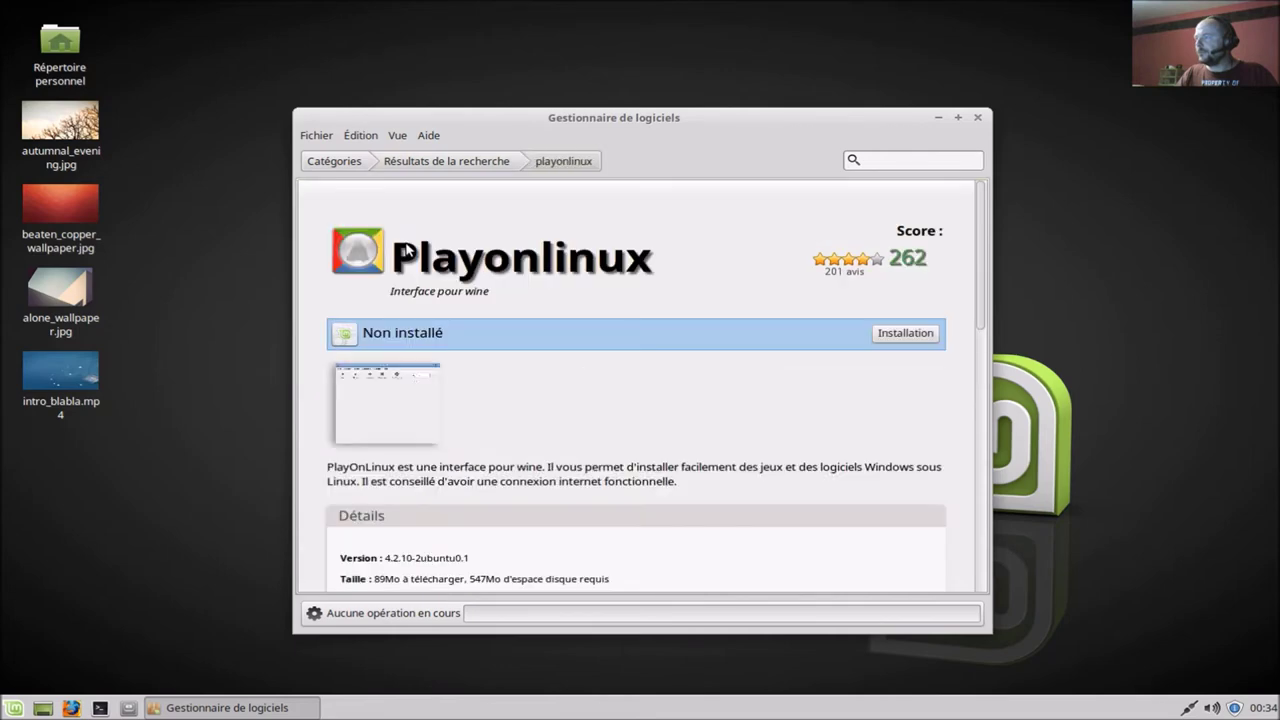
{"action": "left_click", "coordinate": [893, 335]}
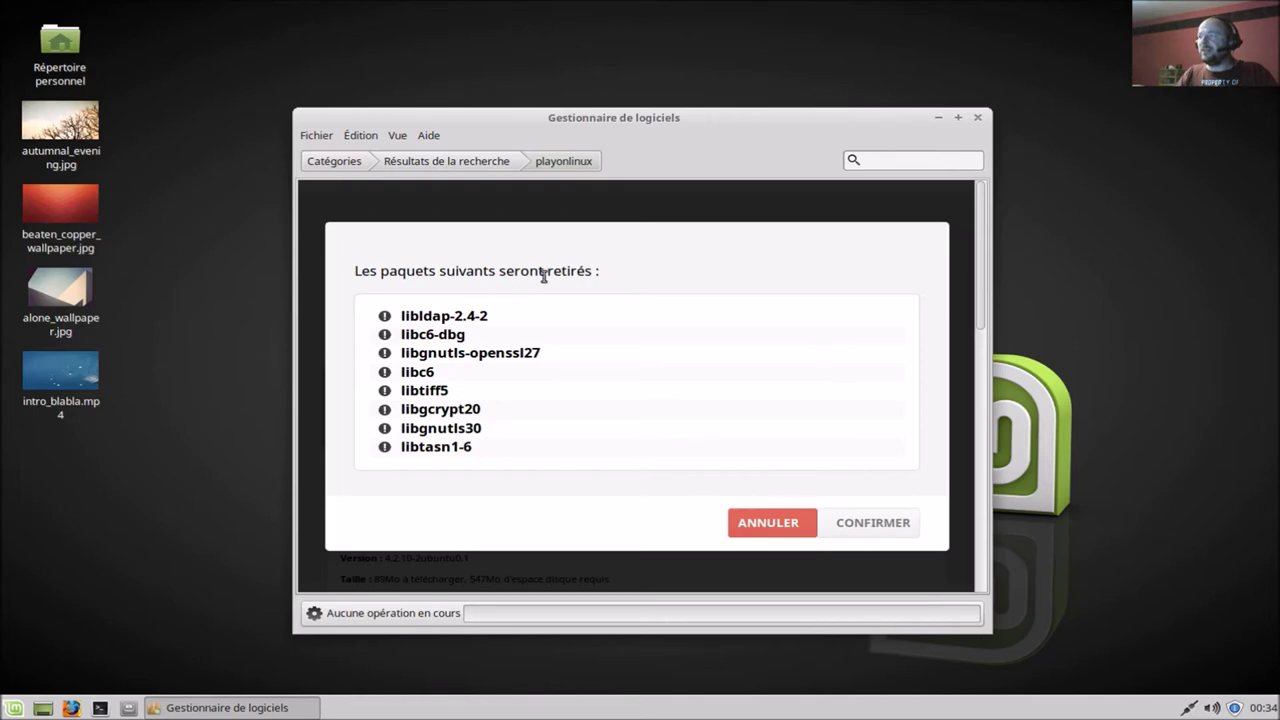
{"action": "left_click", "coordinate": [882, 526]}
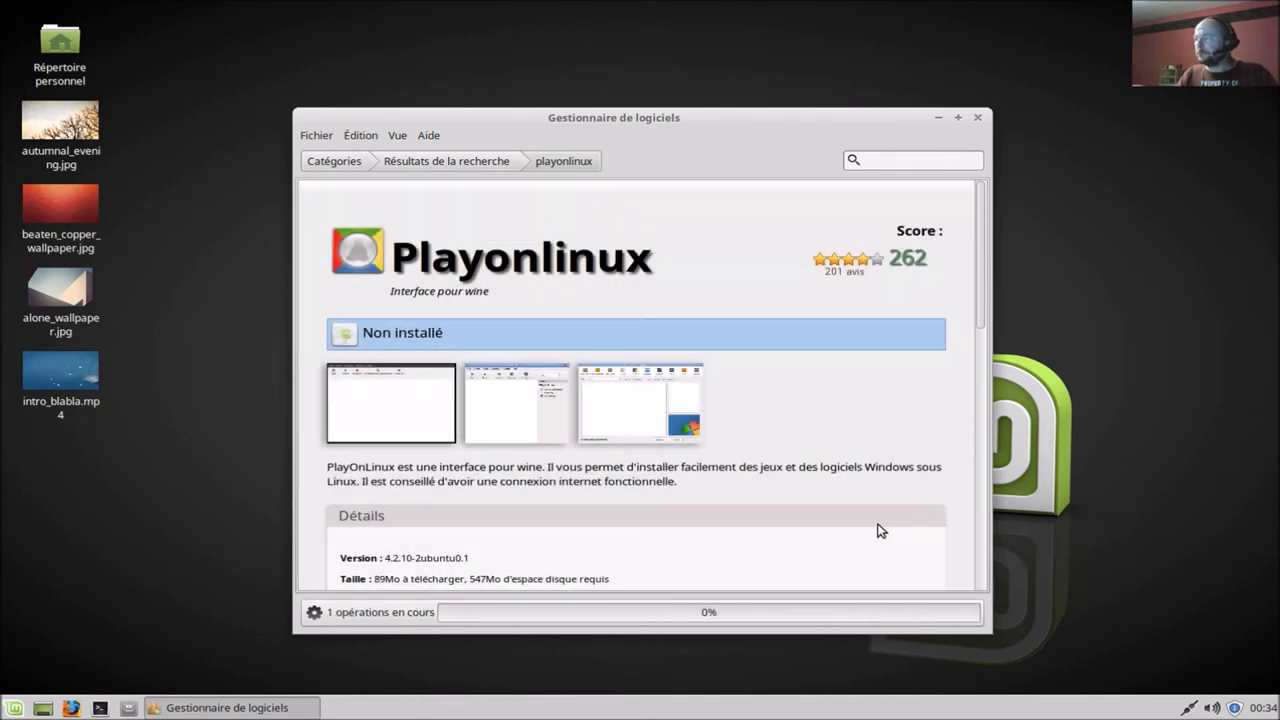
{"action": "left_click_drag", "start_coordinate": [767, 123], "coordinate": [795, 99]}
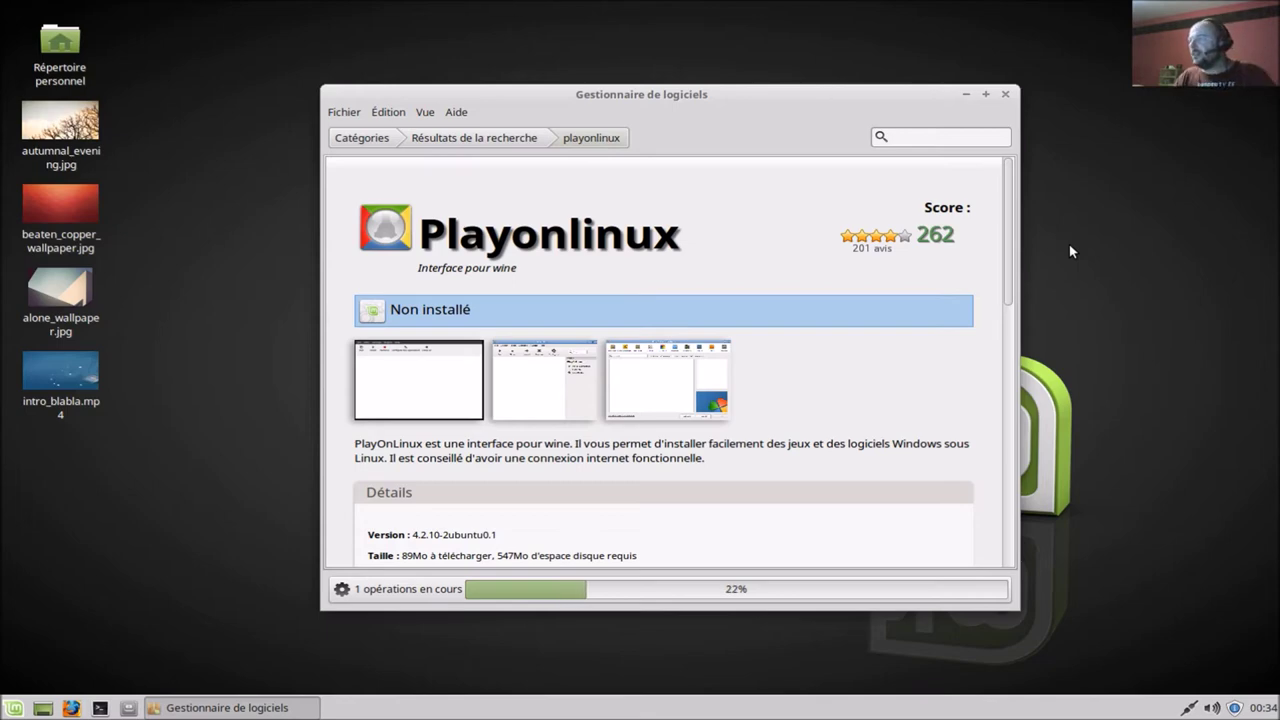
Examine the Playonlinux package details, including its size, the packages installed and removed with it, and the user reviews
{"action": "scroll", "coordinate": [955, 458], "scroll_direction": "down", "scroll_amount": 3}
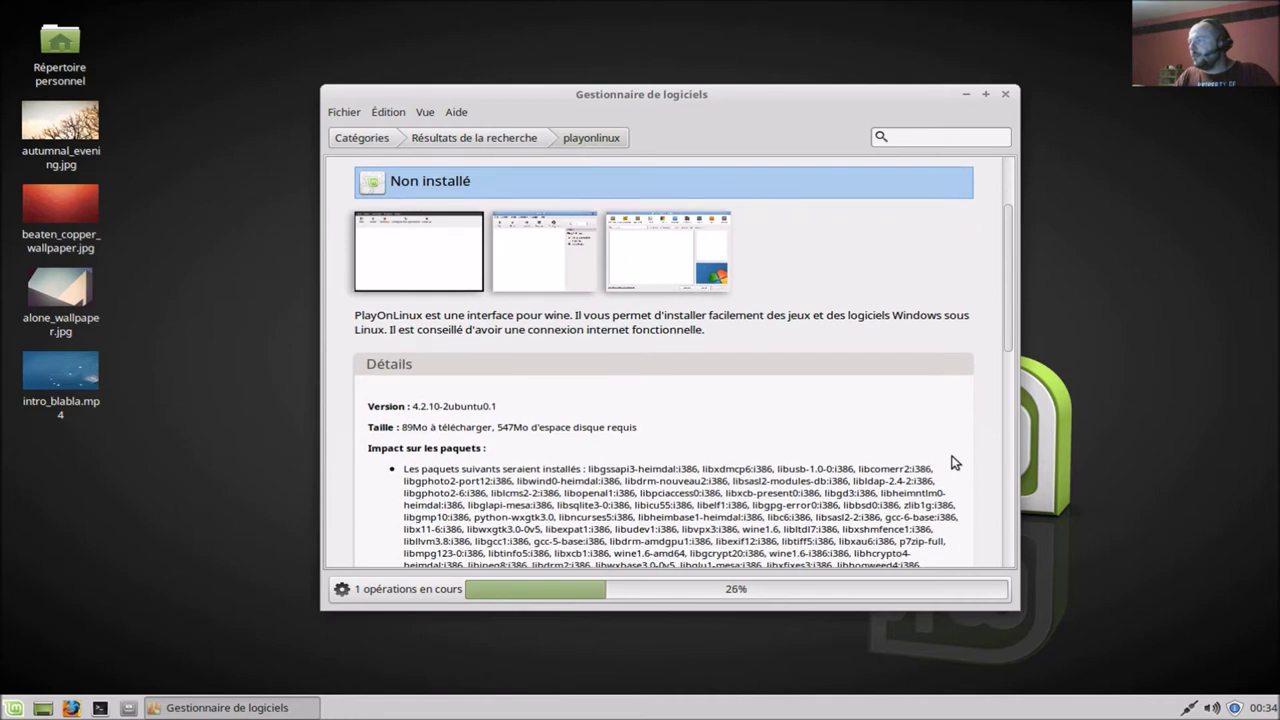
{"action": "scroll", "coordinate": [955, 462], "scroll_direction": "down", "scroll_amount": 2}
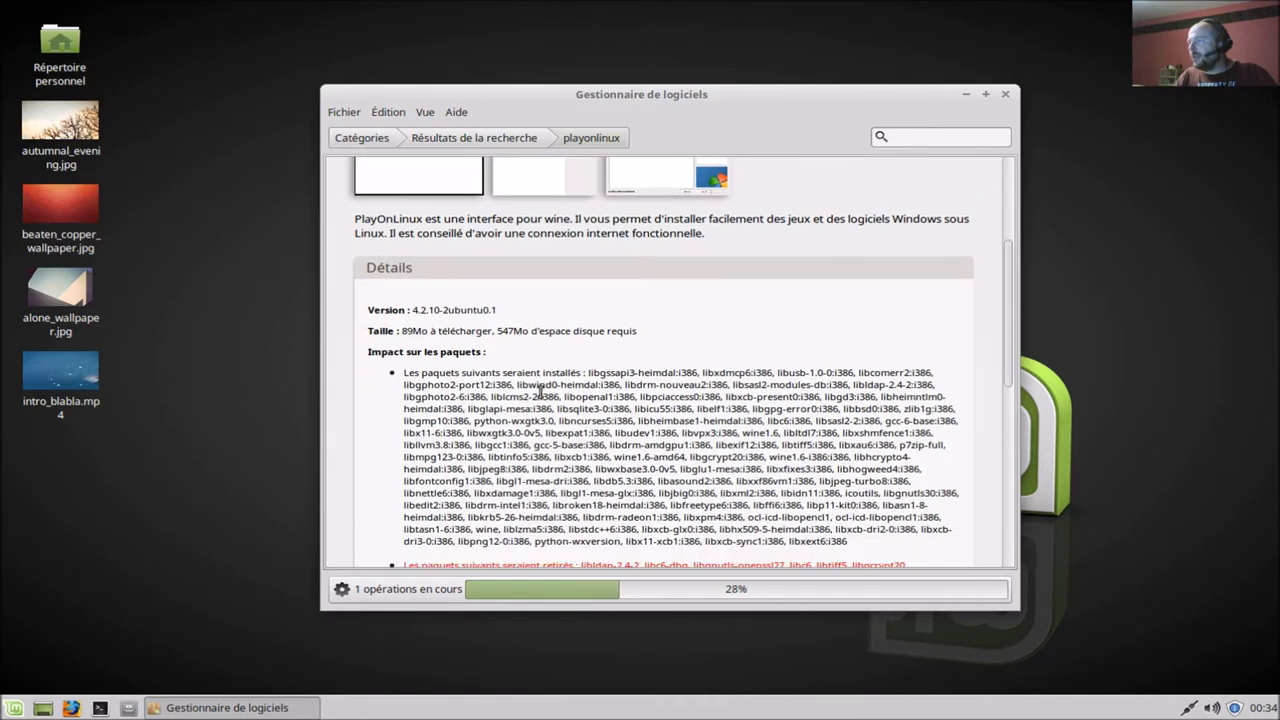
{"action": "scroll", "coordinate": [522, 383], "scroll_direction": "down", "scroll_amount": 1}
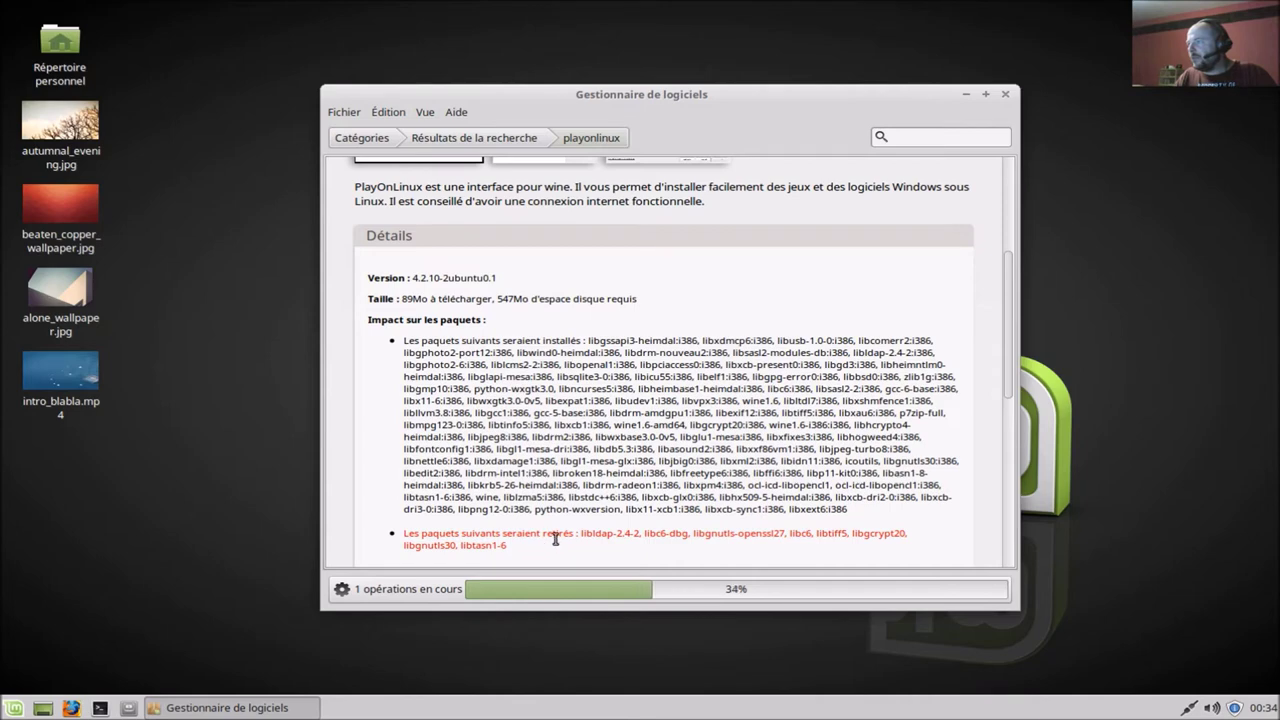
{"action": "scroll", "coordinate": [575, 538], "scroll_direction": "down", "scroll_amount": 3}
{"action": "scroll", "coordinate": [579, 538], "scroll_direction": "down", "scroll_amount": 3}
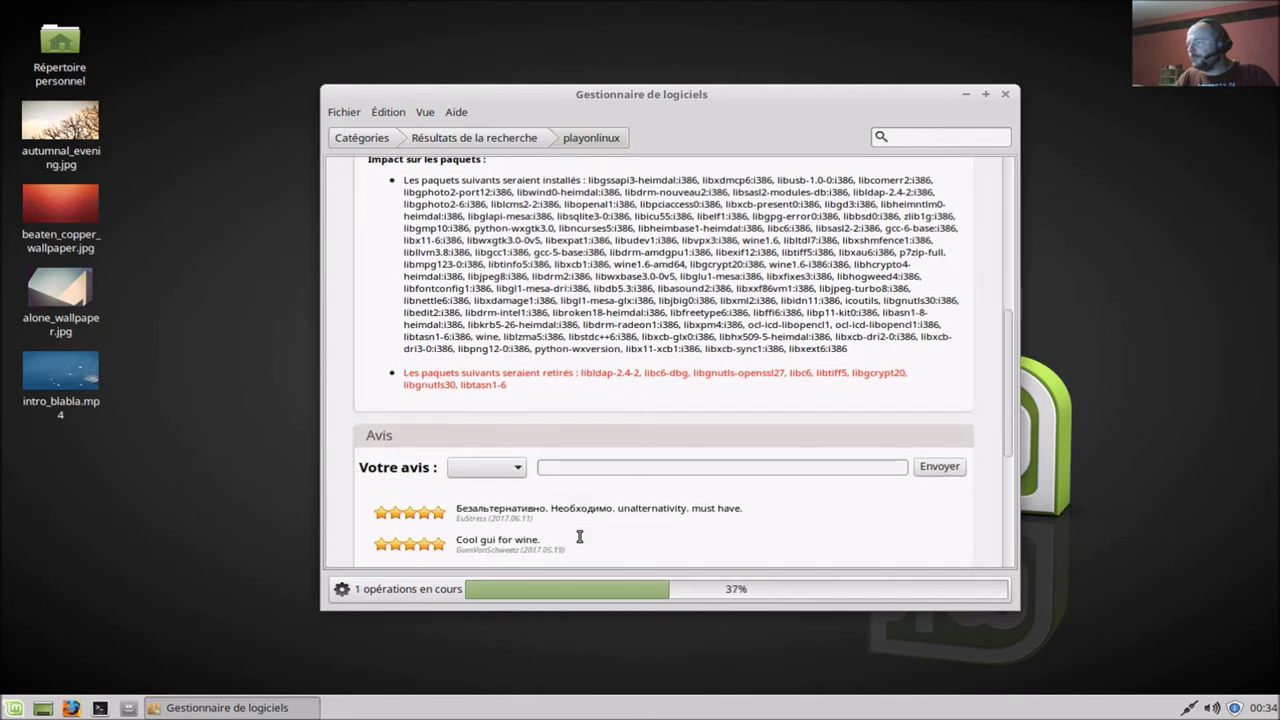
{"action": "scroll", "coordinate": [578, 537], "scroll_direction": "up", "scroll_amount": 3}
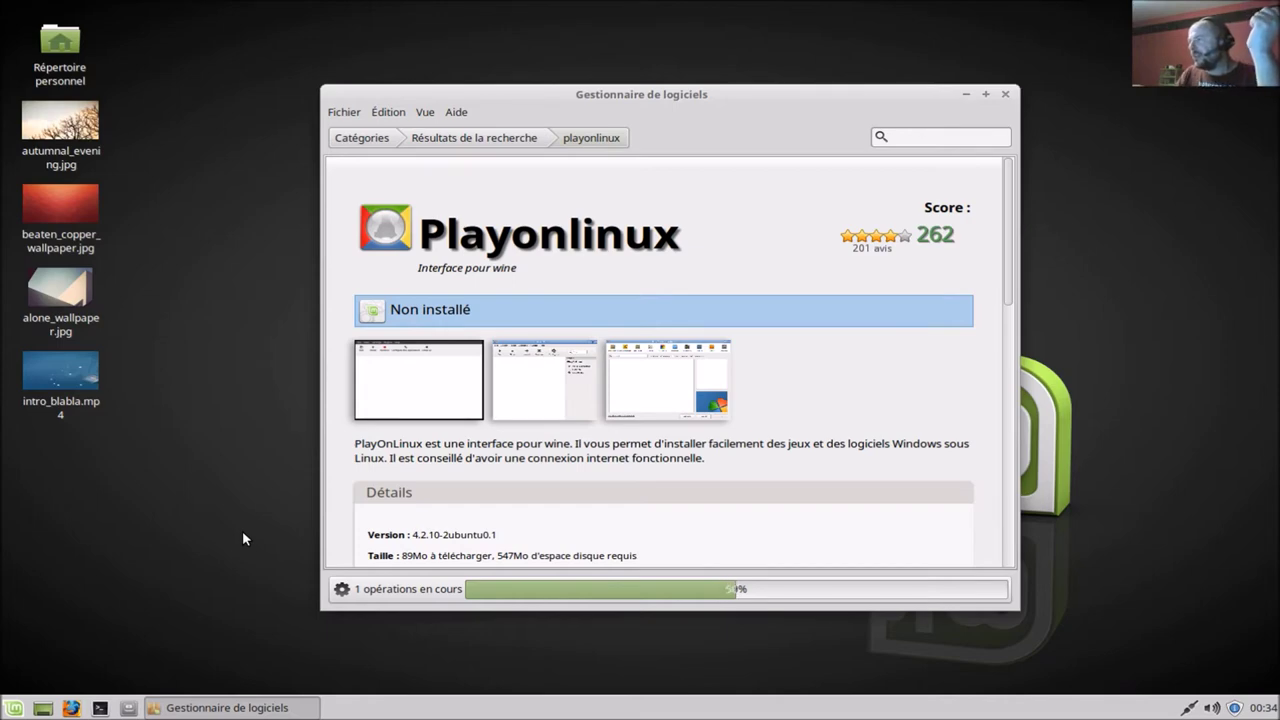
{"action": "scroll", "coordinate": [484, 427], "scroll_direction": "down", "scroll_amount": 3}
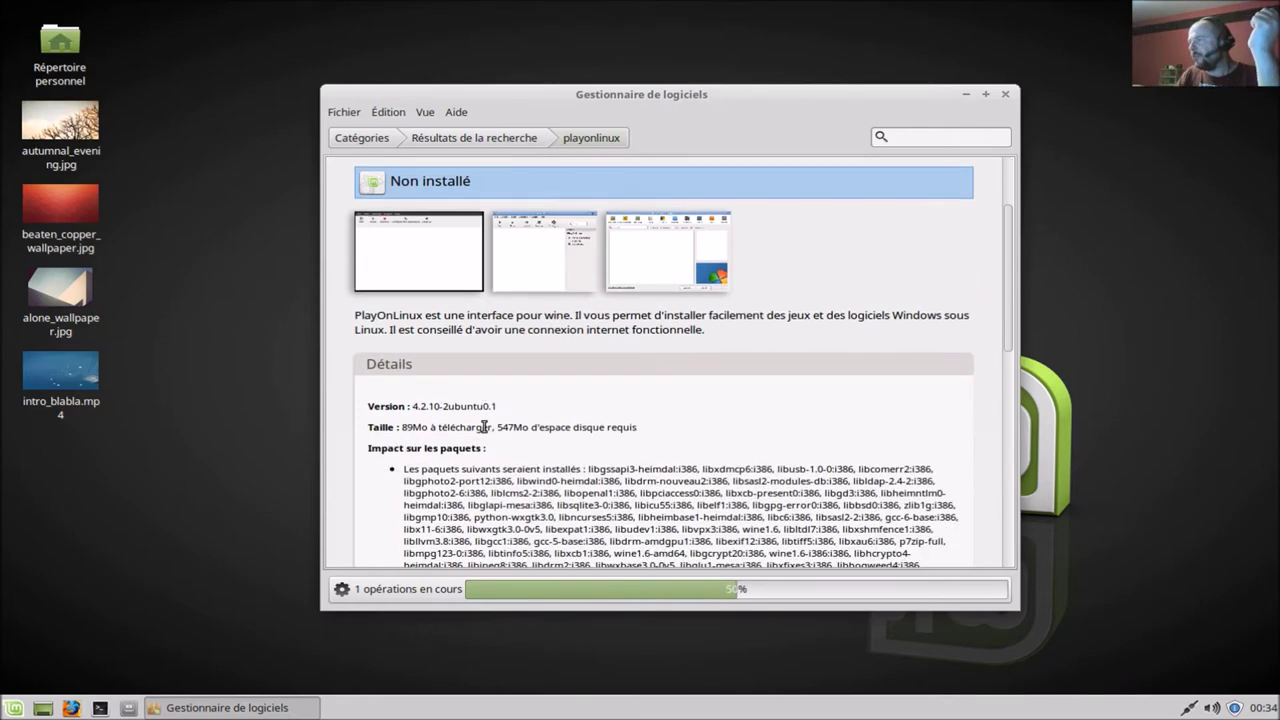
{"action": "scroll", "coordinate": [505, 452], "scroll_direction": "up", "scroll_amount": 3}
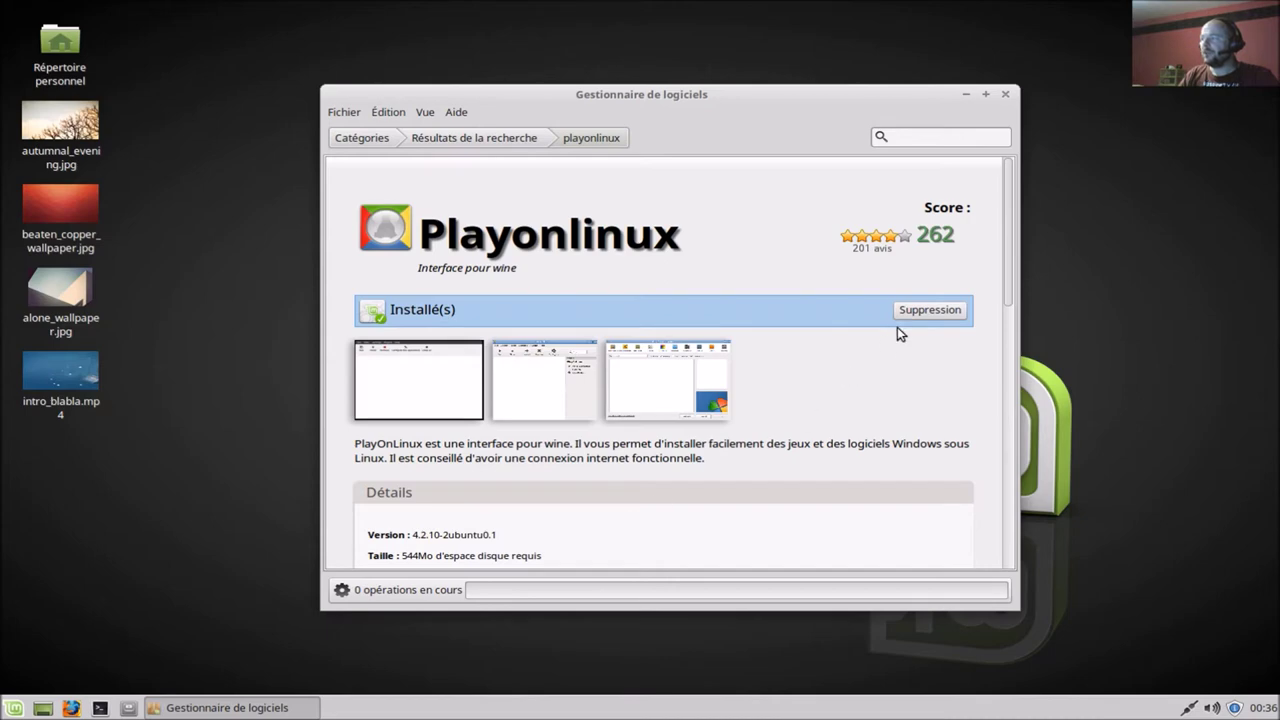
Return to the categories, search again for wine and open the Wine package page to check its installation status
{"action": "left_click", "coordinate": [492, 144]}
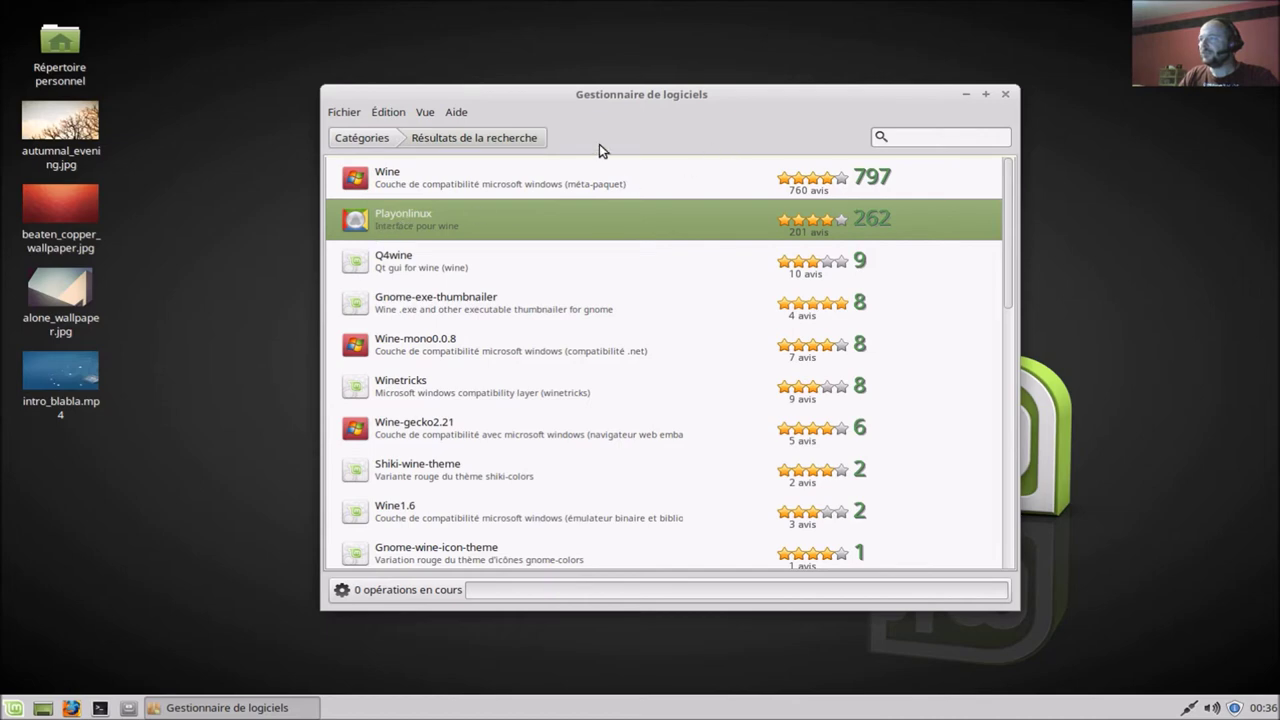
{"action": "left_click", "coordinate": [362, 138]}
{"action": "left_click", "coordinate": [913, 140]}
{"action": "type", "text": "wine"}
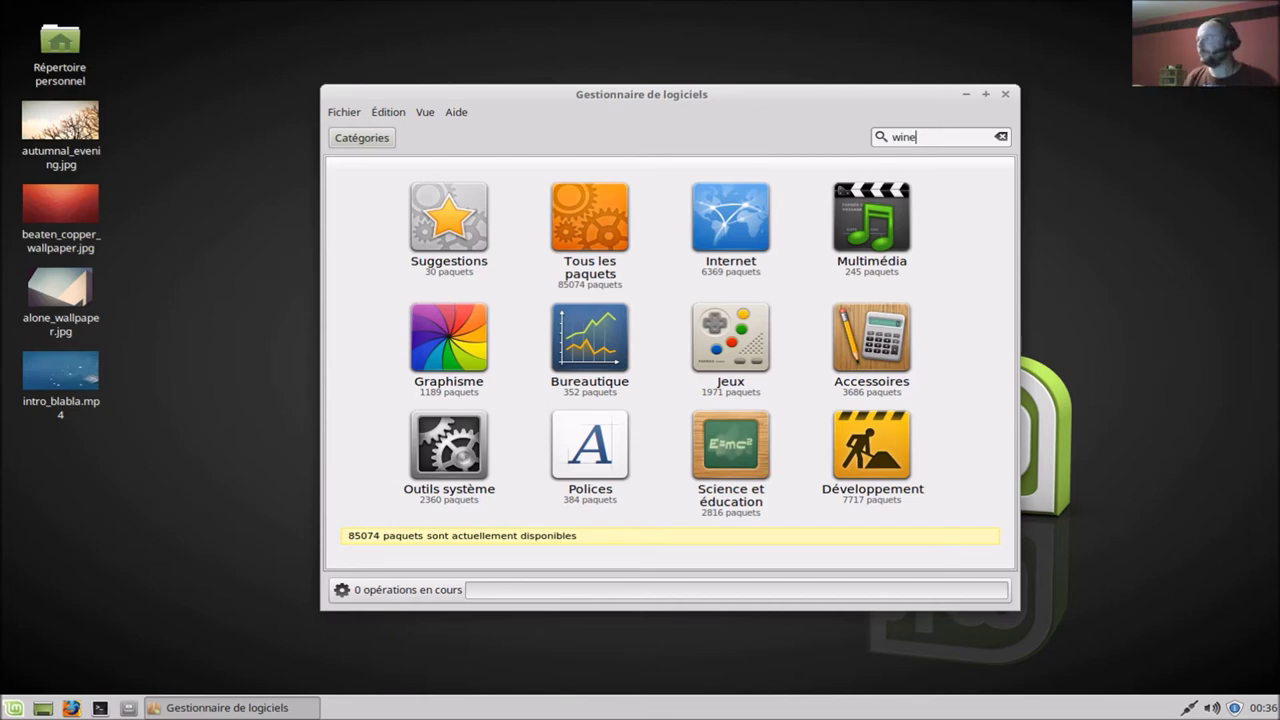
{"action": "key", "text": "Return"}
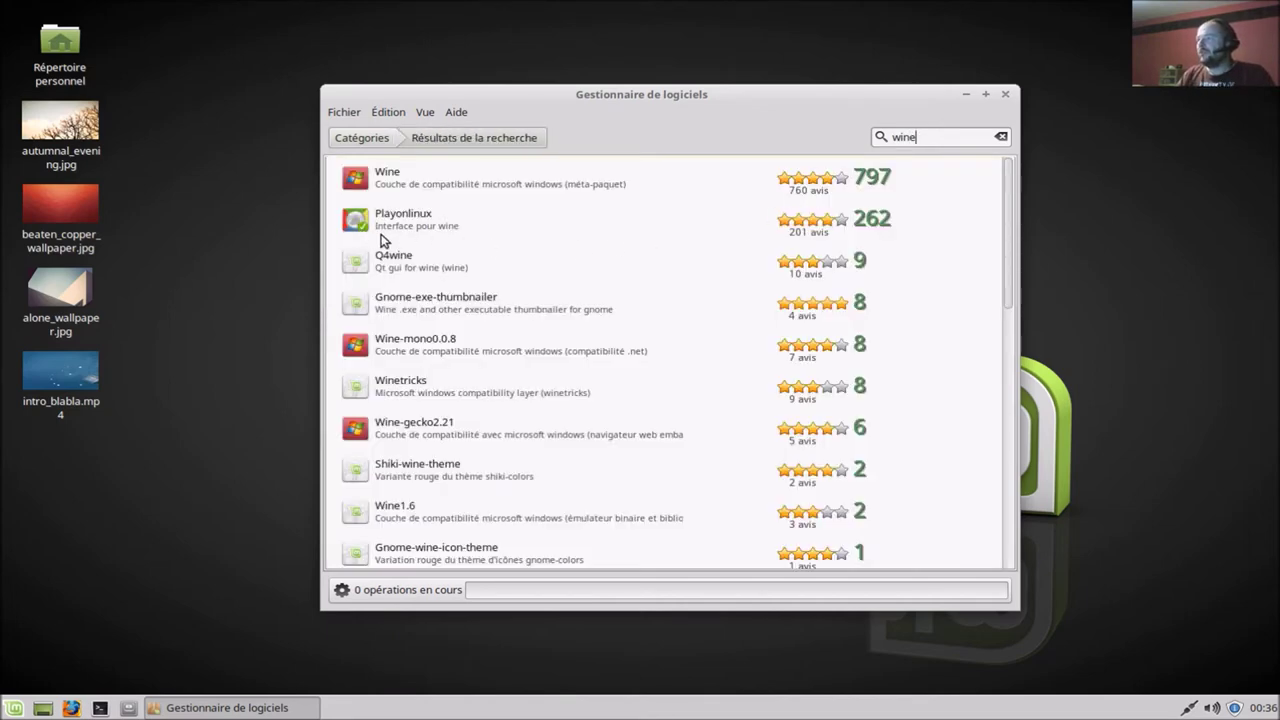
{"action": "left_click", "coordinate": [403, 176]}
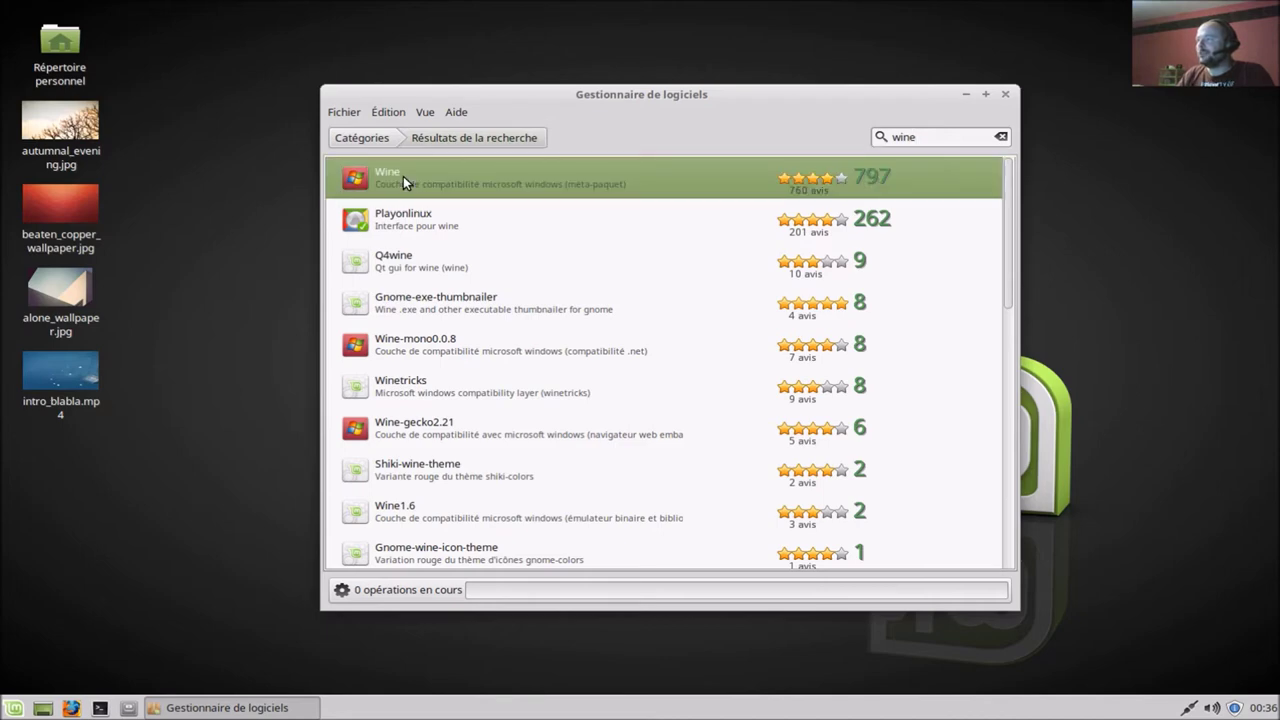
{"action": "left_click", "coordinate": [403, 176]}
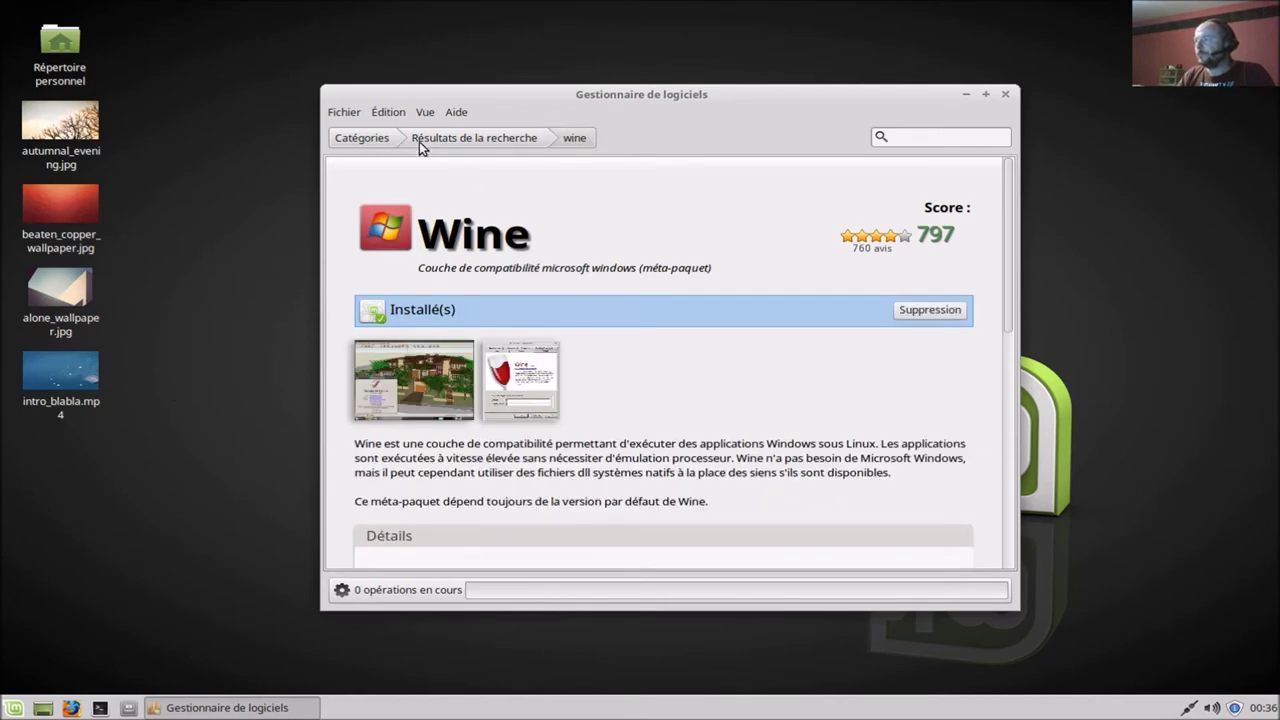
Leave the Wine page and rerun the wine search to check the installation marks in the package list
{"action": "left_click", "coordinate": [440, 140]}
{"action": "left_click", "coordinate": [398, 142]}
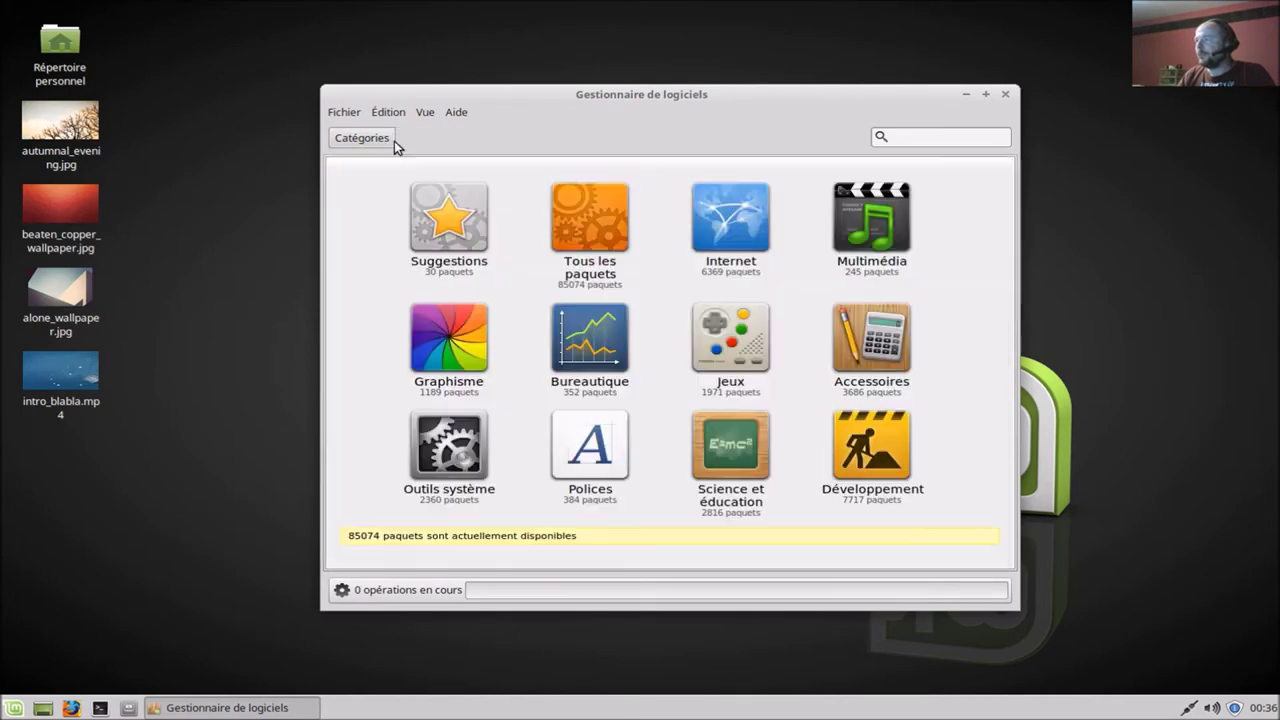
{"action": "left_click", "coordinate": [938, 134]}
{"action": "type", "text": "wine"}
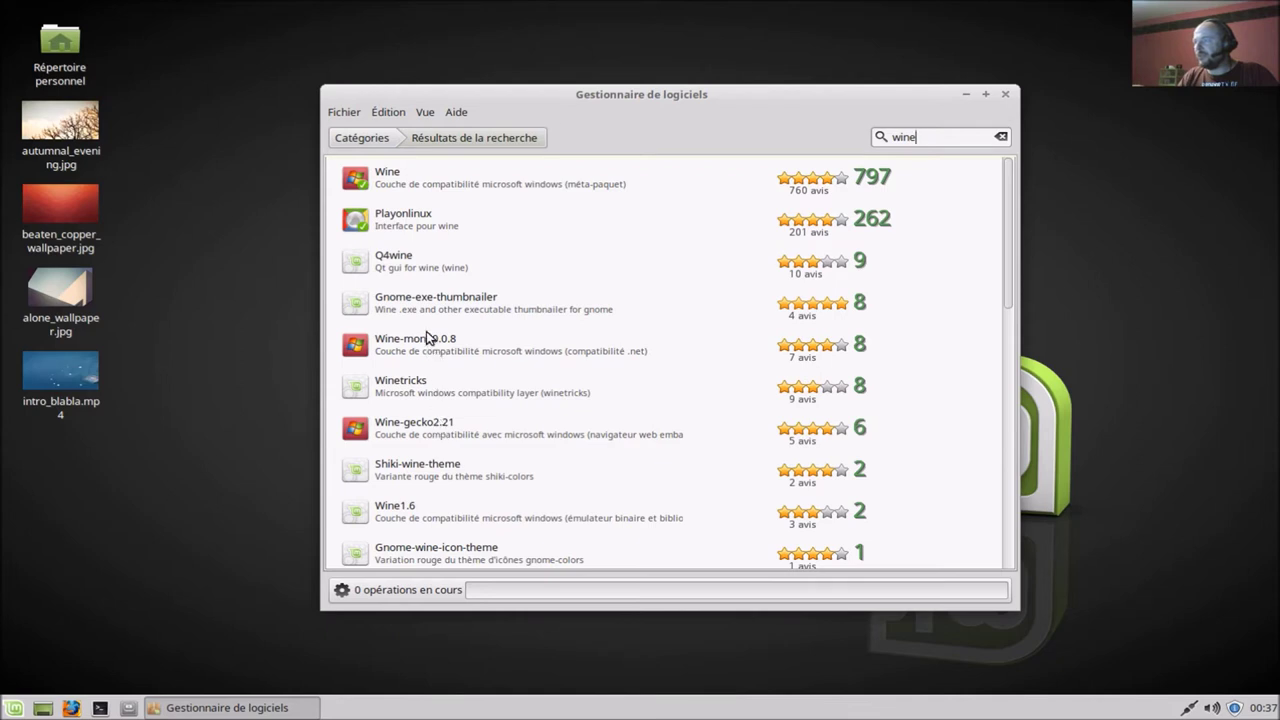
Close the software manager, search the installed applications for wine and launch Wine's Notepad
{"action": "left_click_drag", "start_coordinate": [543, 88], "coordinate": [605, 95]}
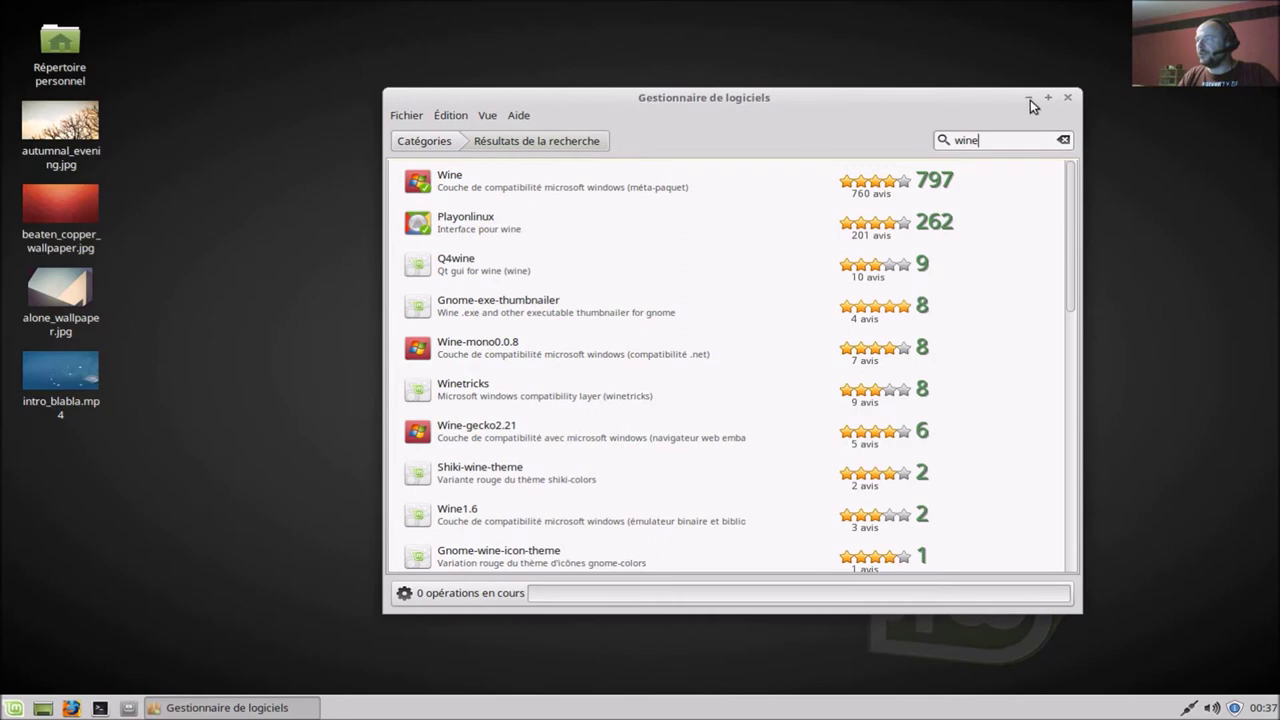
{"action": "left_click", "coordinate": [1067, 97]}
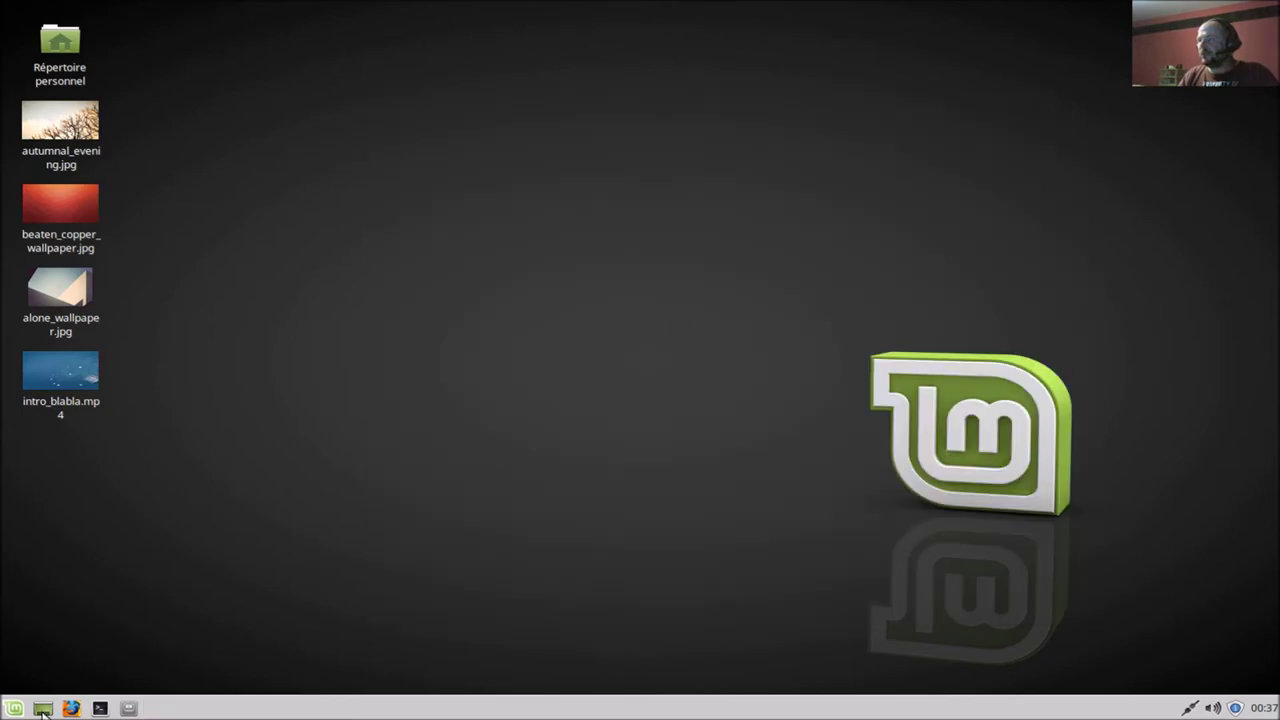
{"action": "key", "text": "super"}
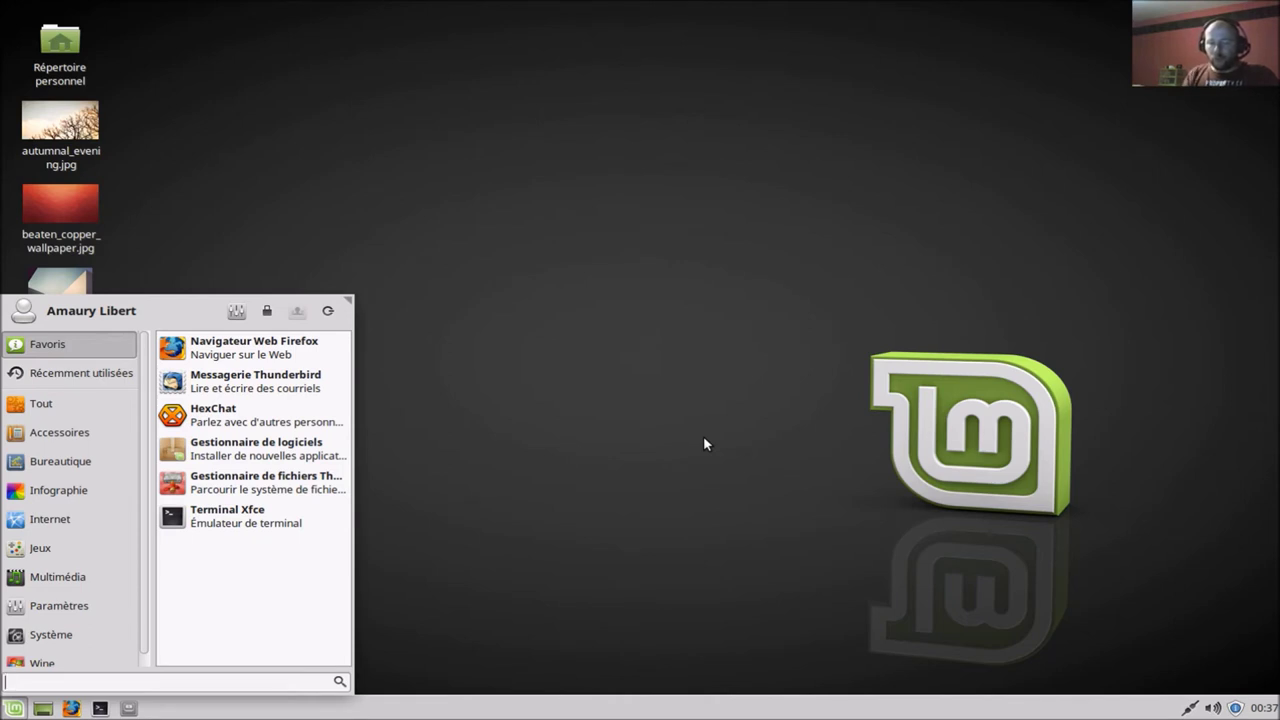
{"action": "type", "text": "wine"}
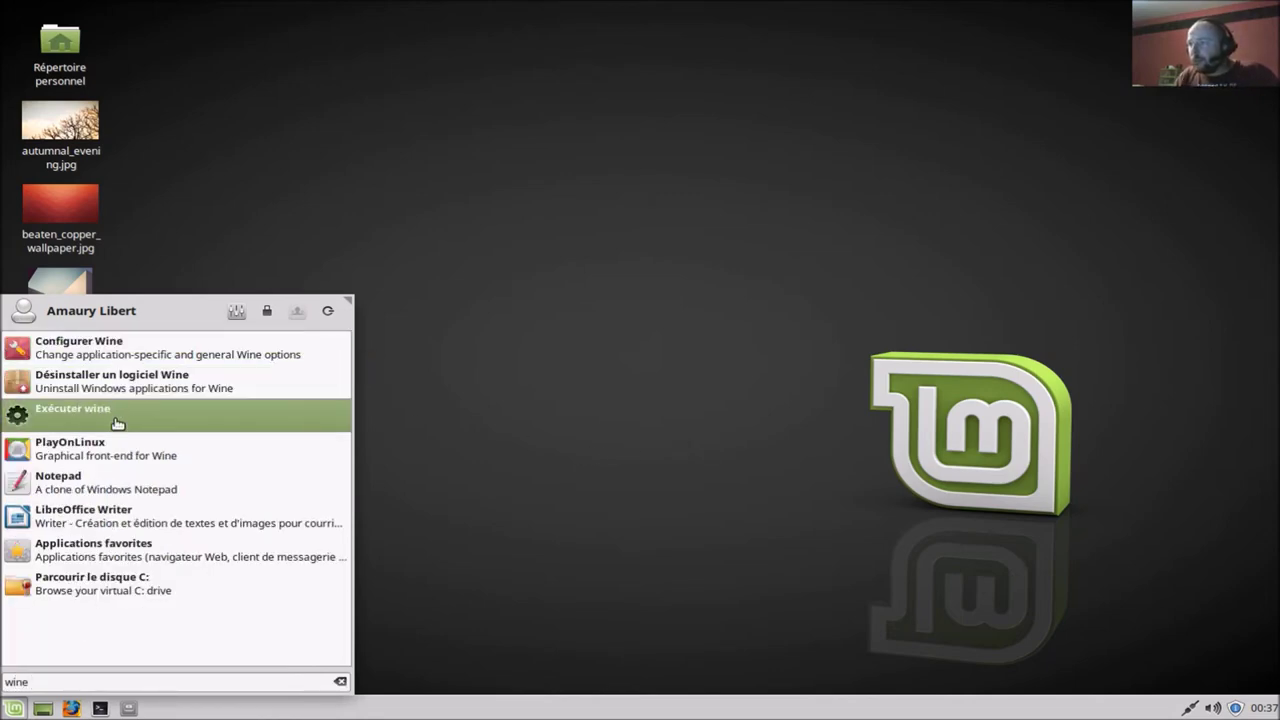
{"action": "left_click", "coordinate": [64, 487]}
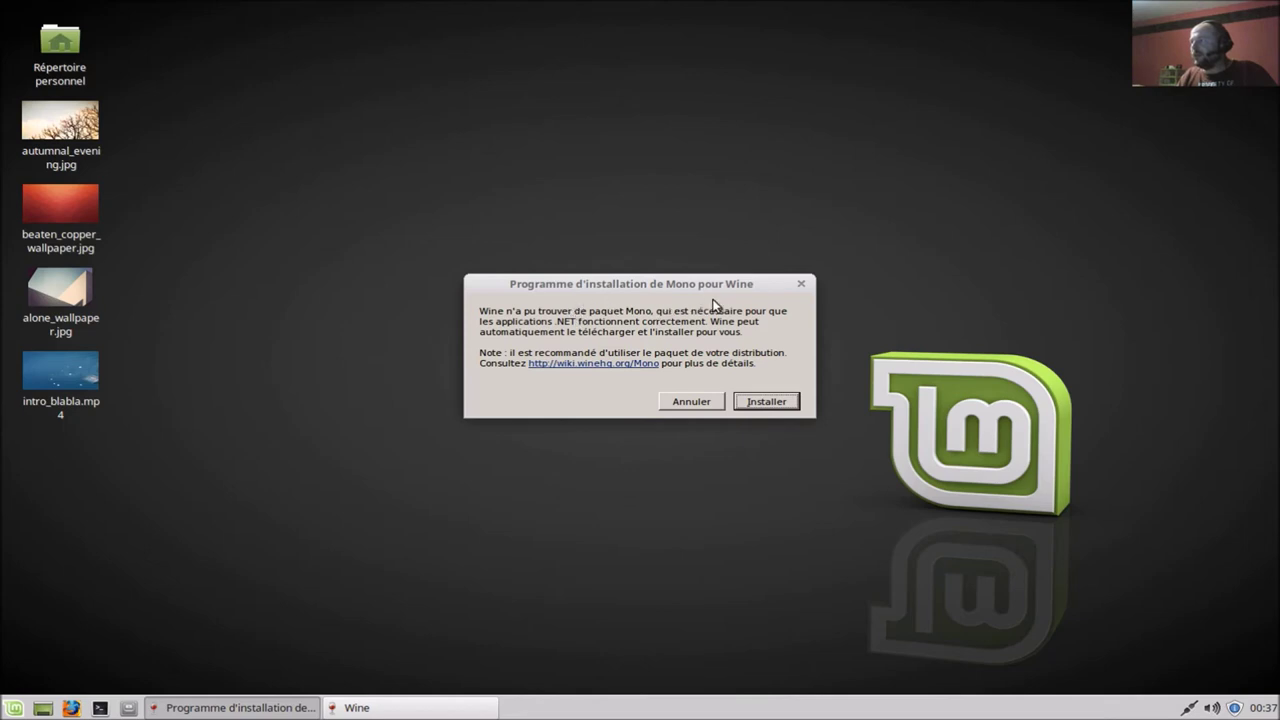
Install the Mono and Gecko components that Wine offers, then move the Notepad window and close it
{"action": "left_click", "coordinate": [770, 401]}
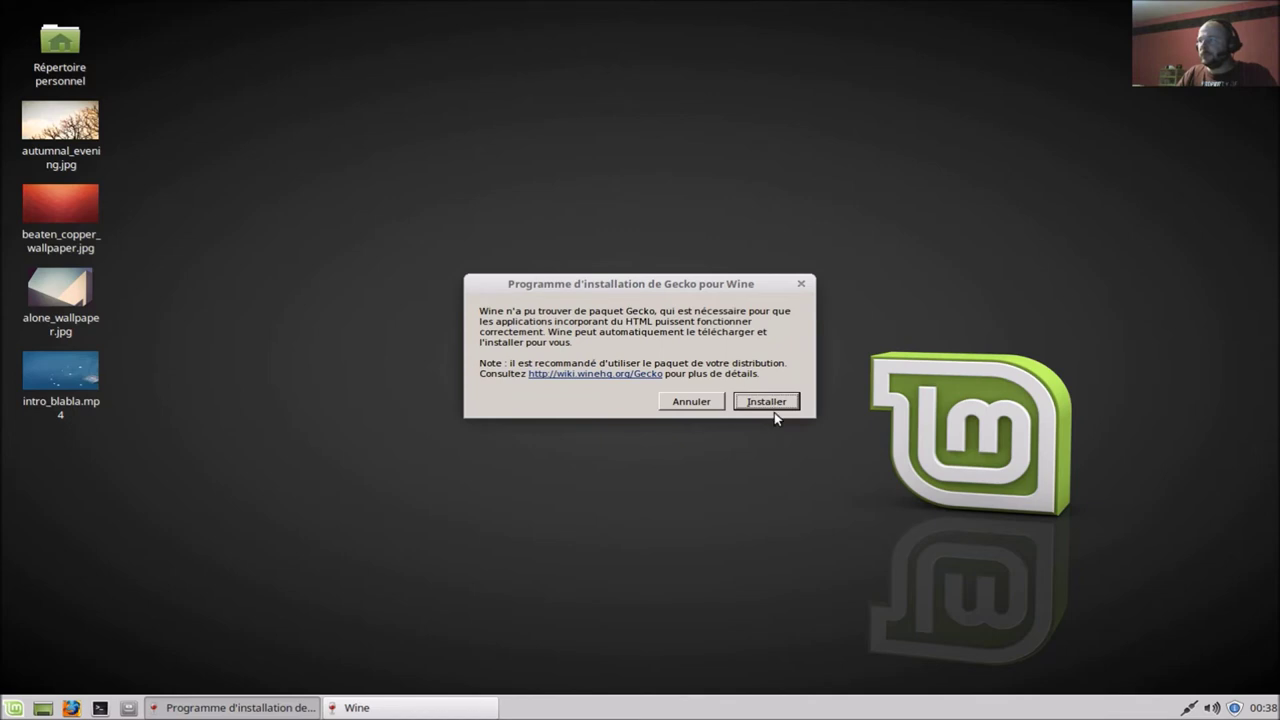
{"action": "left_click", "coordinate": [773, 407]}
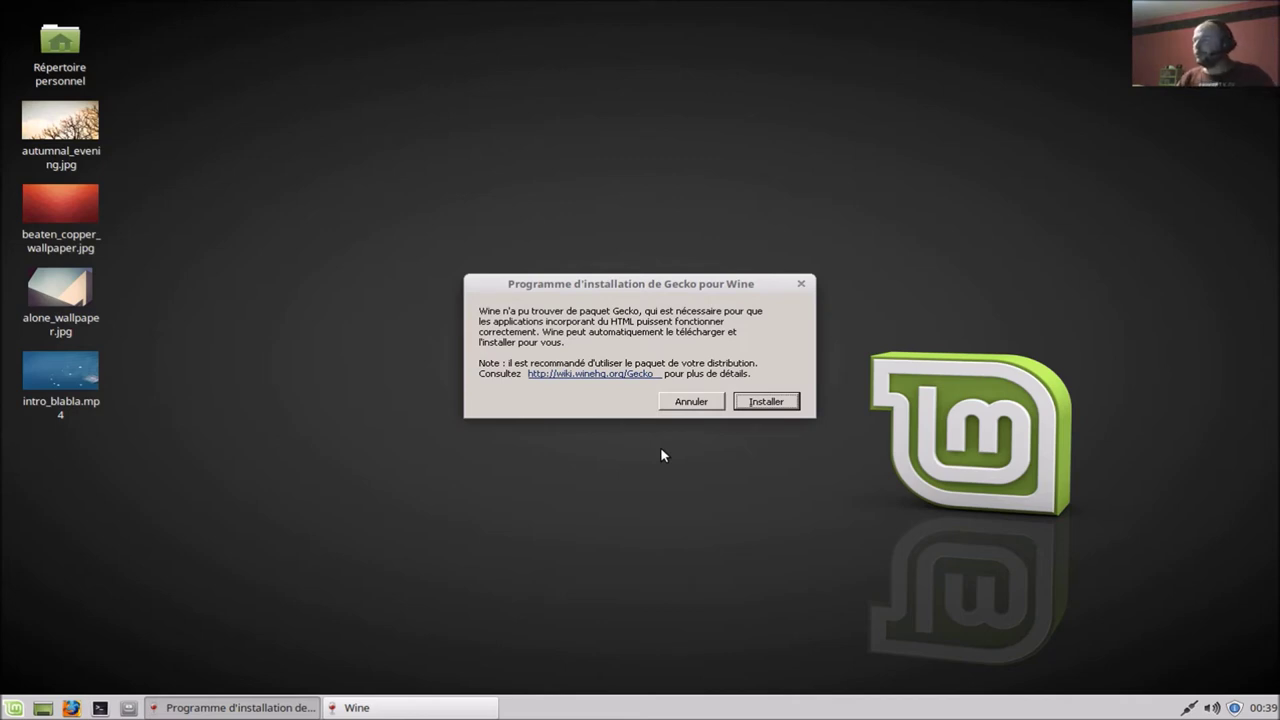
{"action": "left_click", "coordinate": [770, 405]}
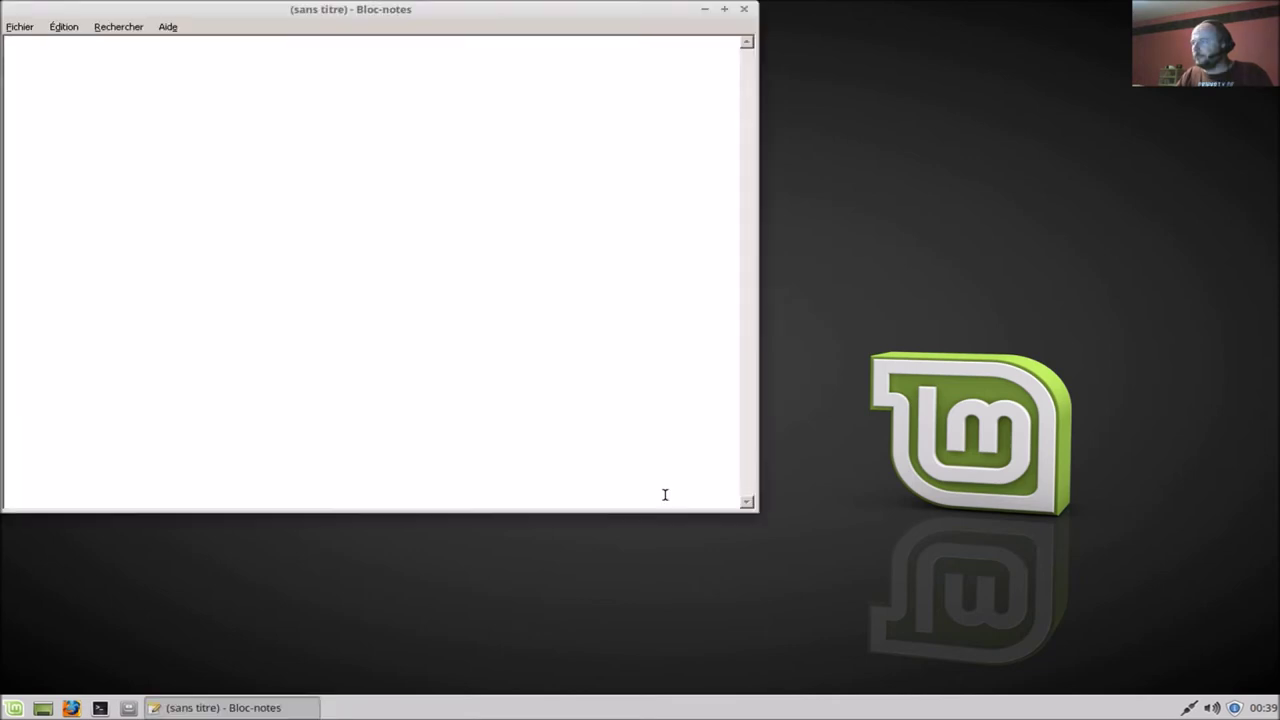
{"action": "left_click_drag", "start_coordinate": [496, 13], "coordinate": [821, 80]}
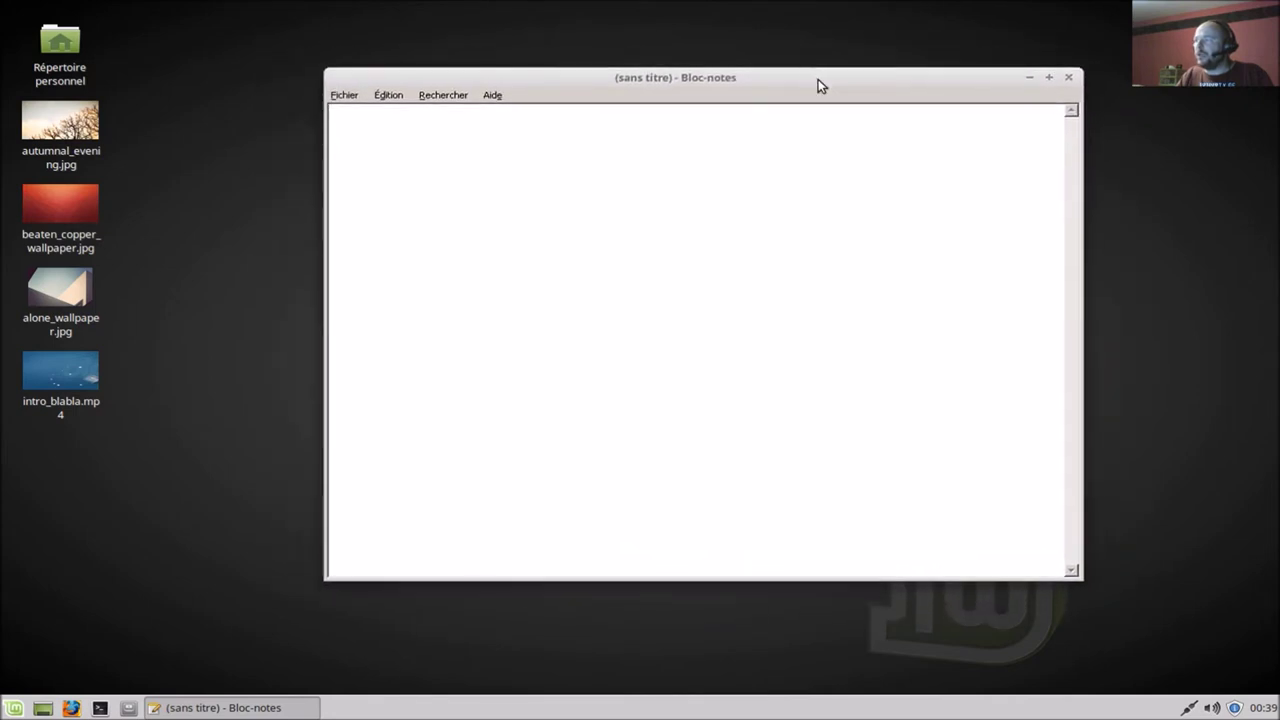
{"action": "left_click", "coordinate": [1068, 77]}
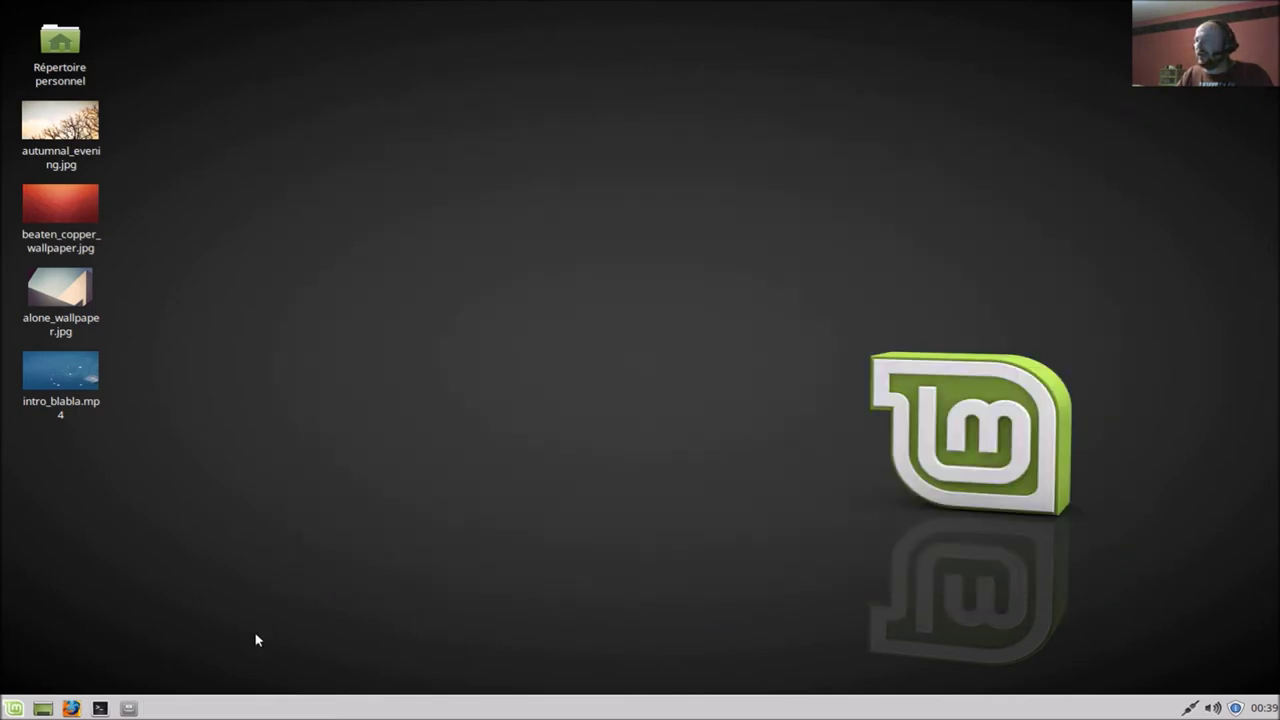
Search the installed applications for Notepad and launch it again
{"action": "left_click", "coordinate": [14, 708]}
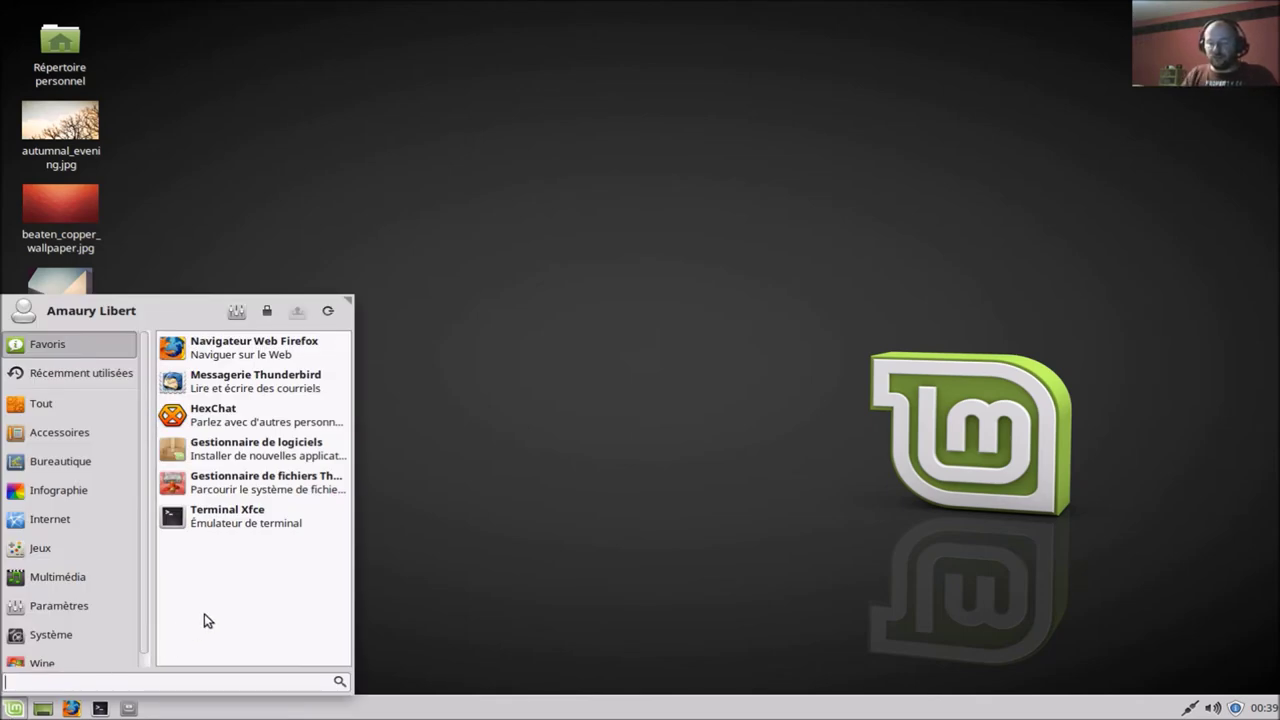
{"action": "type", "text": "na"}
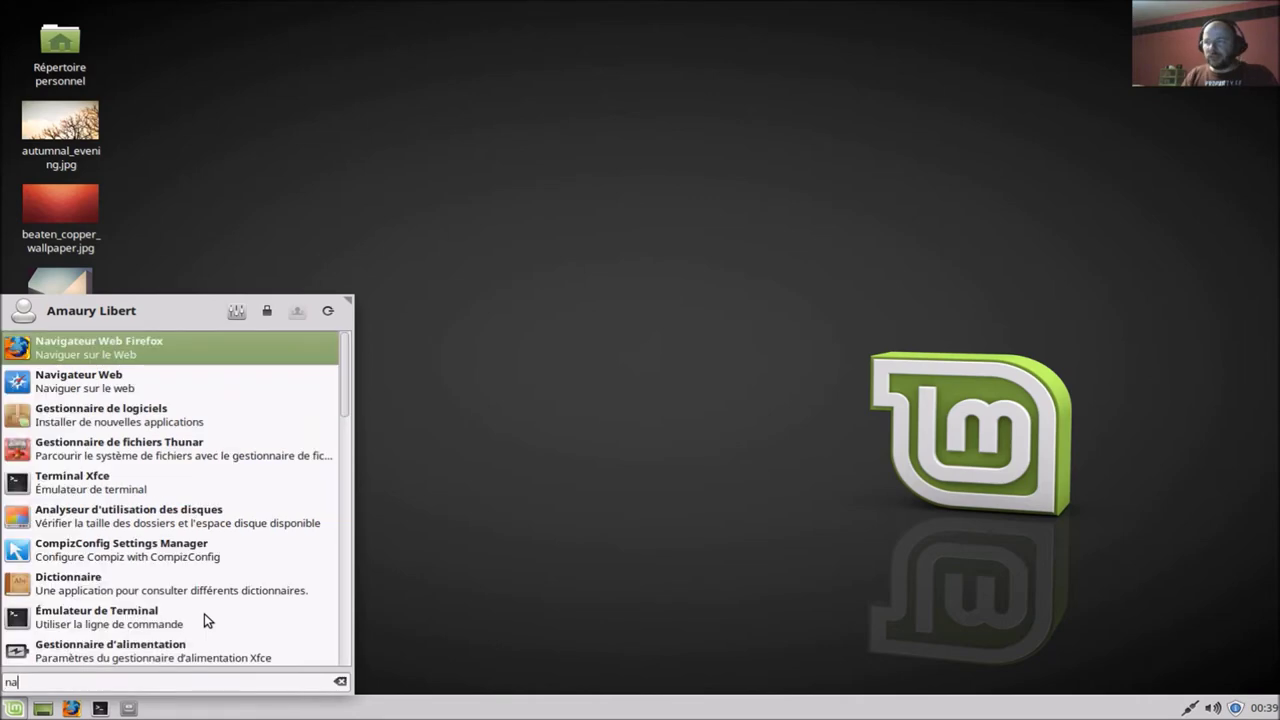
{"action": "key", "text": "BackSpace"}
{"action": "key", "text": "BackSpace"}
{"action": "type", "text": "note"}
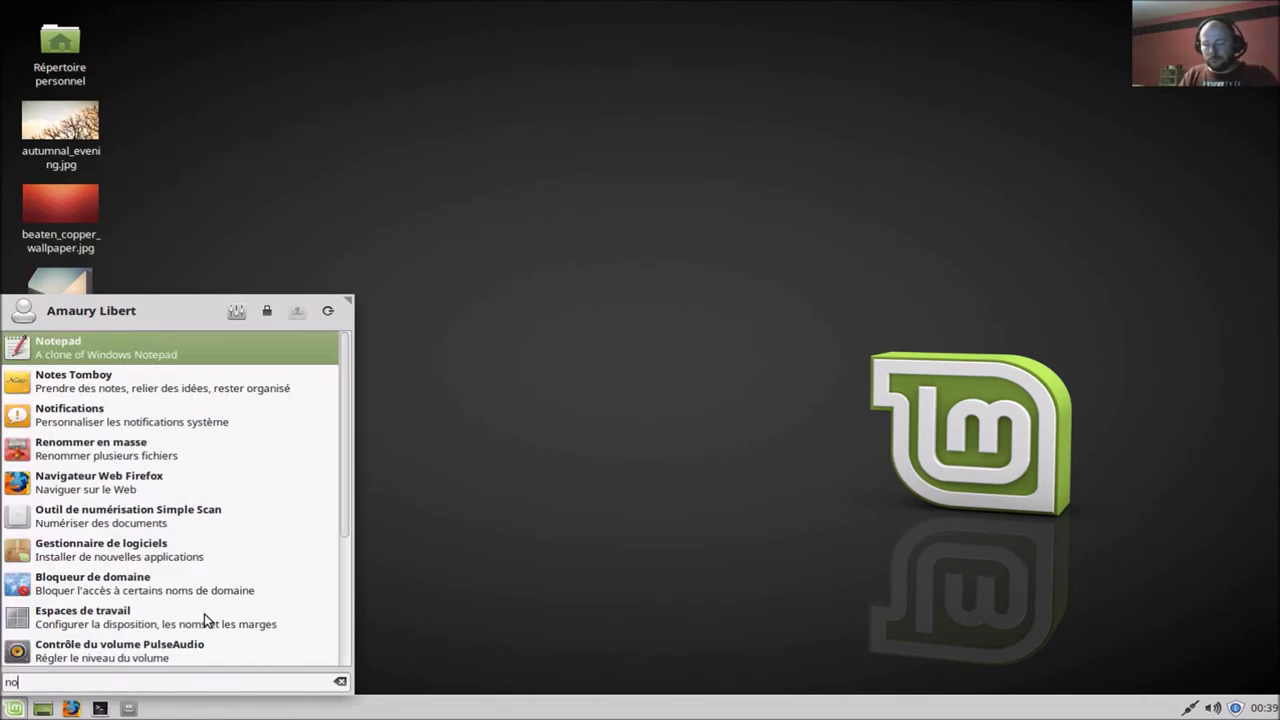
{"action": "left_click", "coordinate": [206, 347]}
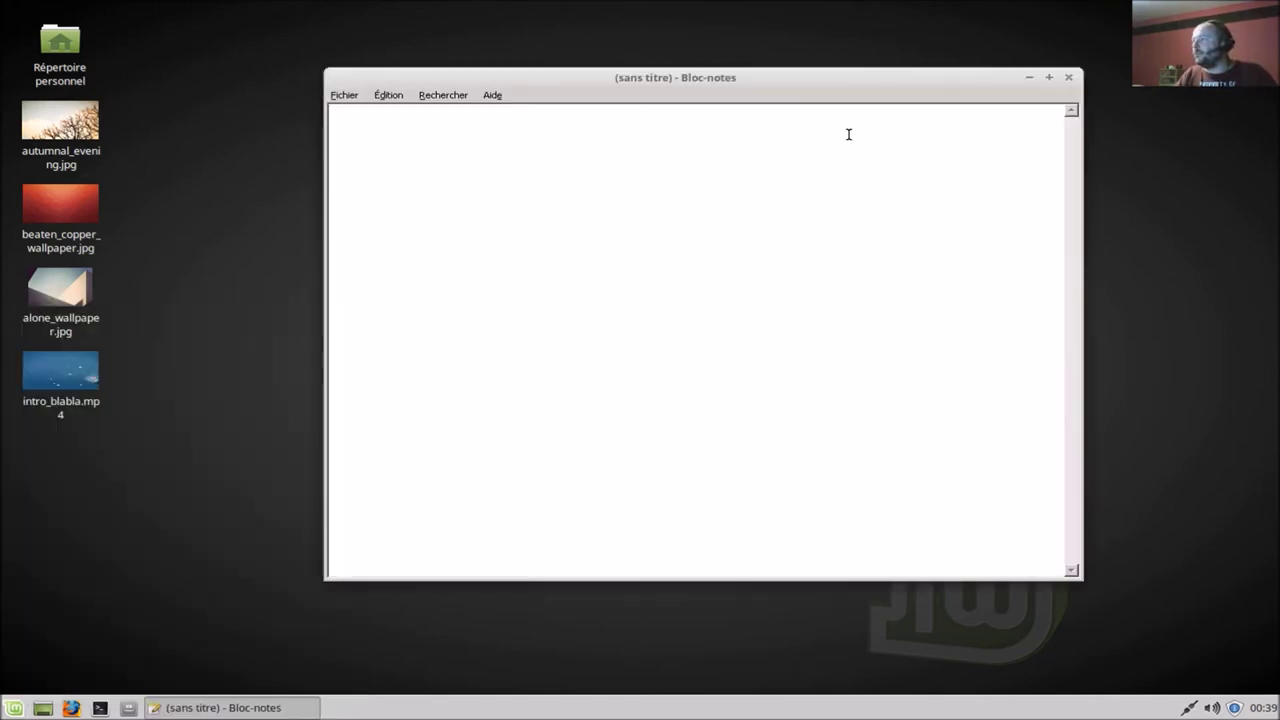
View the About information of Notepad, dismiss it and close the program
{"action": "left_click", "coordinate": [492, 96]}
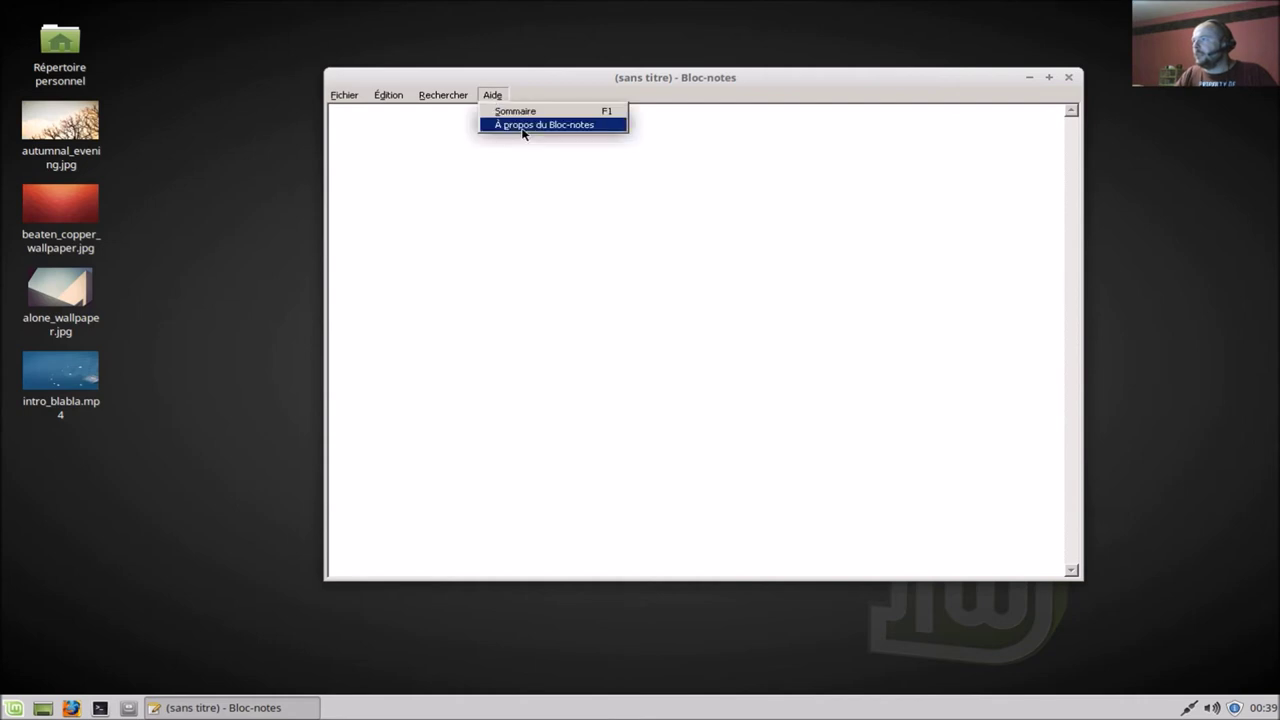
{"action": "left_click", "coordinate": [523, 127]}
{"action": "left_click", "coordinate": [666, 397]}
{"action": "left_click", "coordinate": [1071, 78]}
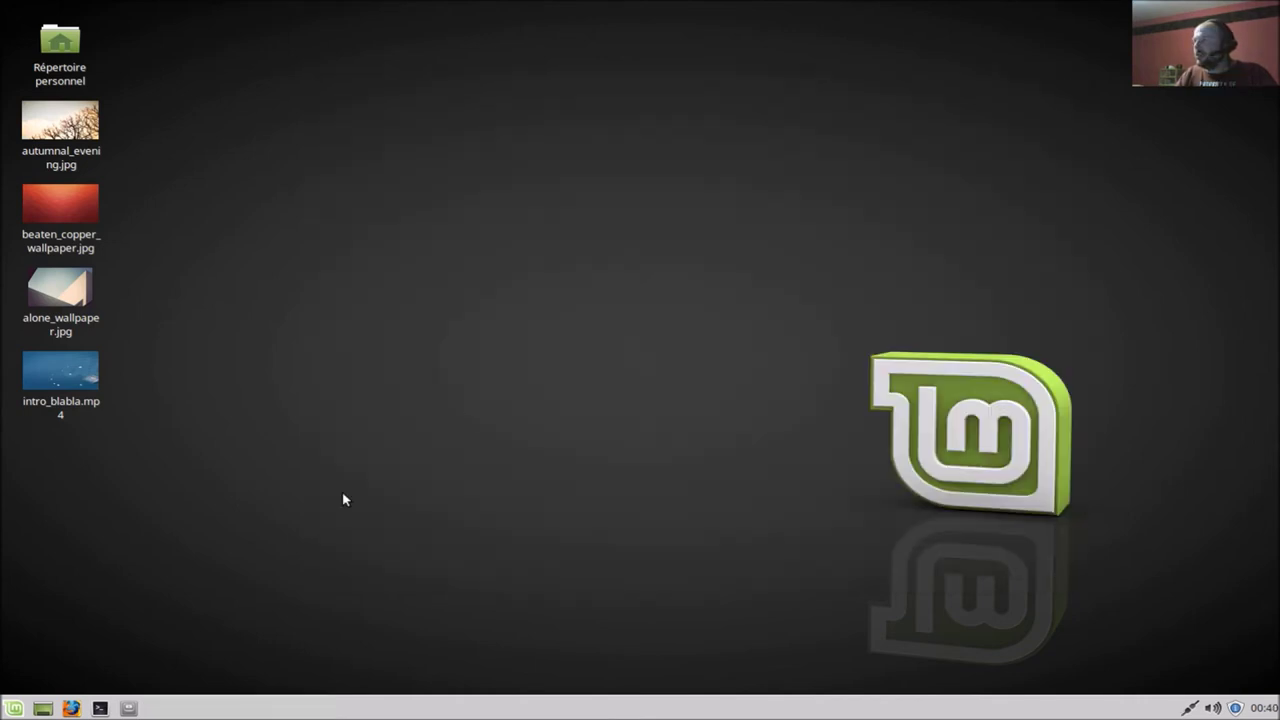
Search the installed applications for win and launch PlayOnLinux
{"action": "left_click", "coordinate": [16, 708]}
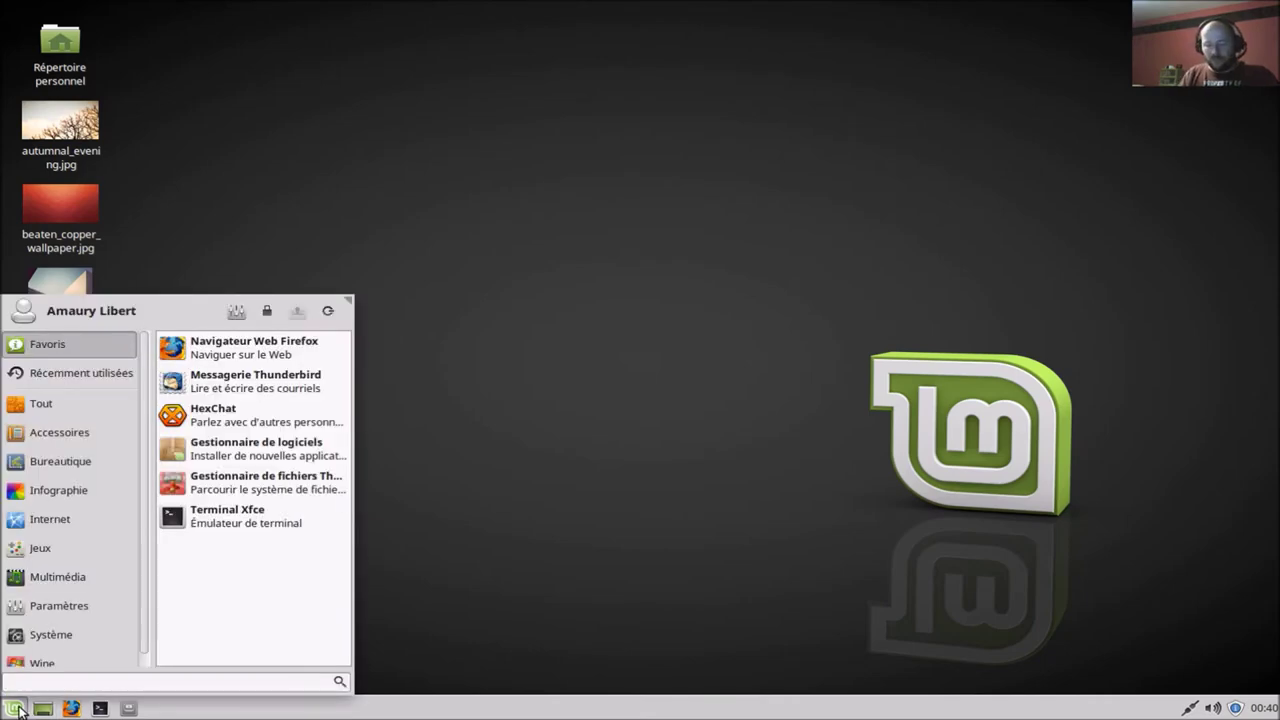
{"action": "type", "text": "win"}
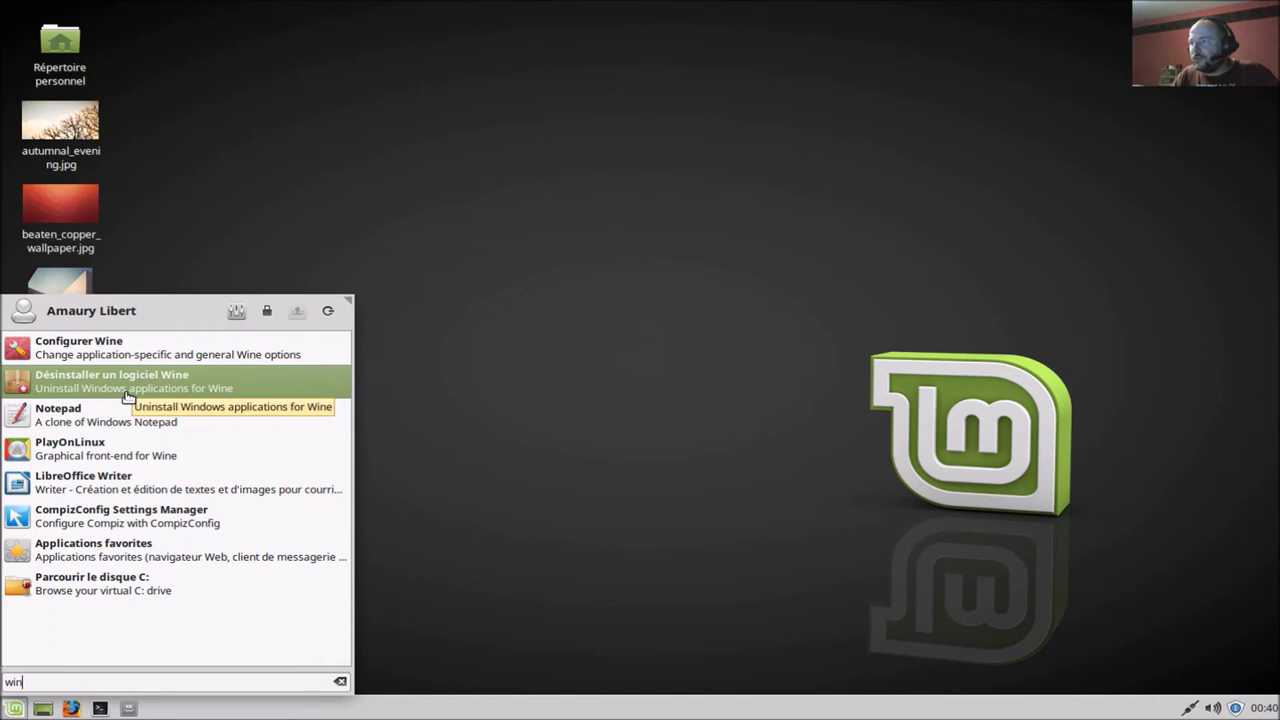
{"action": "left_click", "coordinate": [117, 458]}
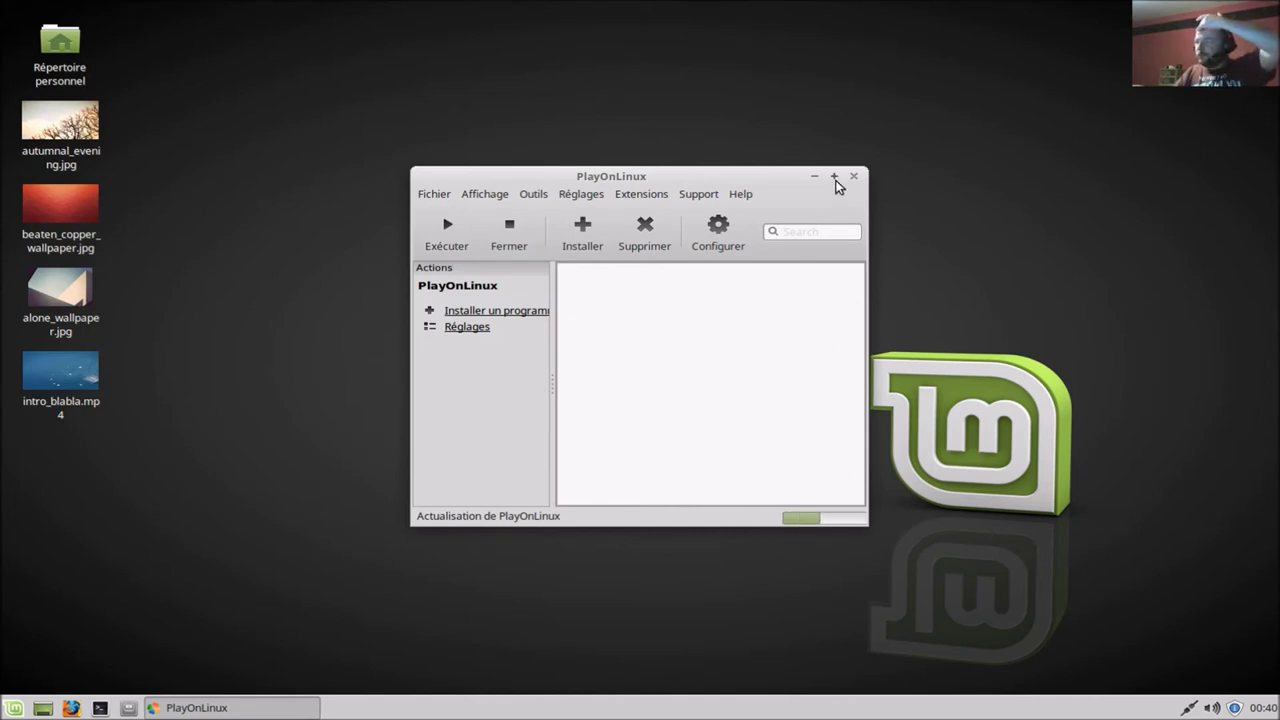
Reposition and enlarge the PlayOnLinux window, and widen the Actions pane until the full program installation link fits
{"action": "left_click_drag", "start_coordinate": [782, 188], "coordinate": [1275, 234]}
{"action": "mouse_move", "coordinate": [1120, 220]}
{"action": "left_mouse_down"}
{"action": "mouse_move", "coordinate": [963, 214]}
{"action": "mouse_move", "coordinate": [1117, 220]}
{"action": "mouse_move", "coordinate": [1116, 234]}
{"action": "left_mouse_up"}
{"action": "left_click_drag", "start_coordinate": [1275, 253], "coordinate": [580, 116]}
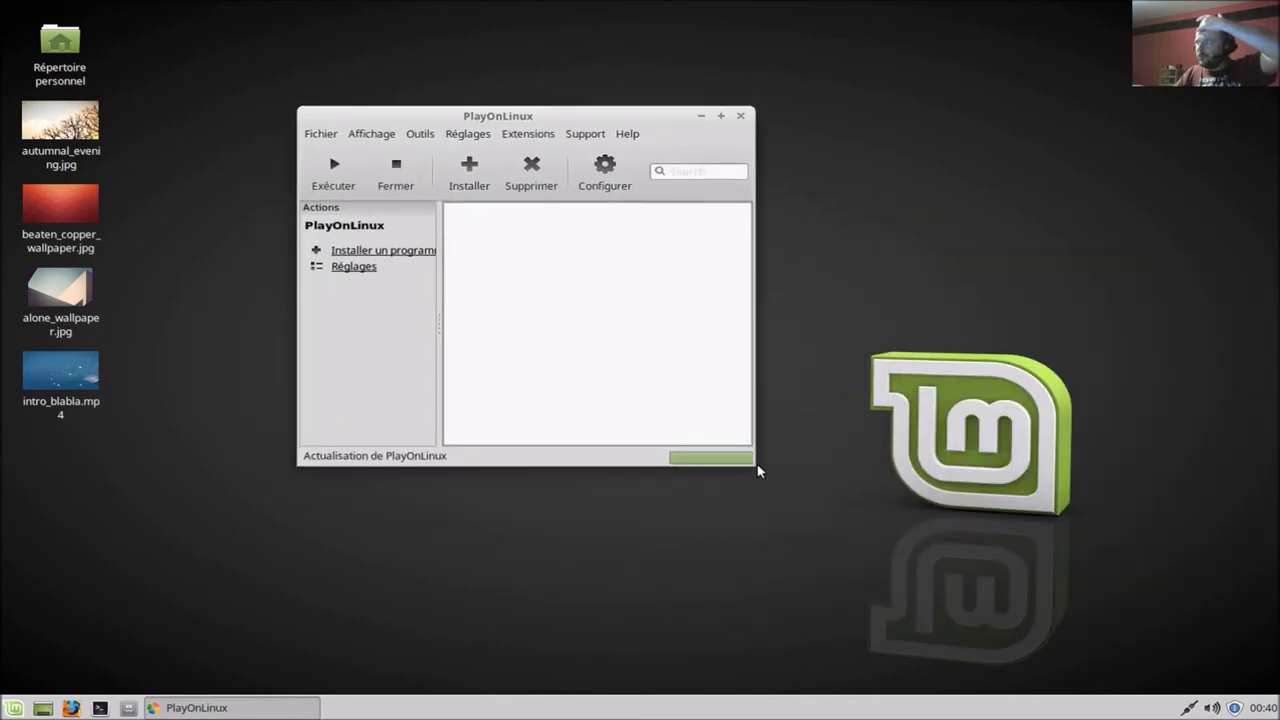
{"action": "left_click_drag", "start_coordinate": [757, 463], "coordinate": [1117, 621]}
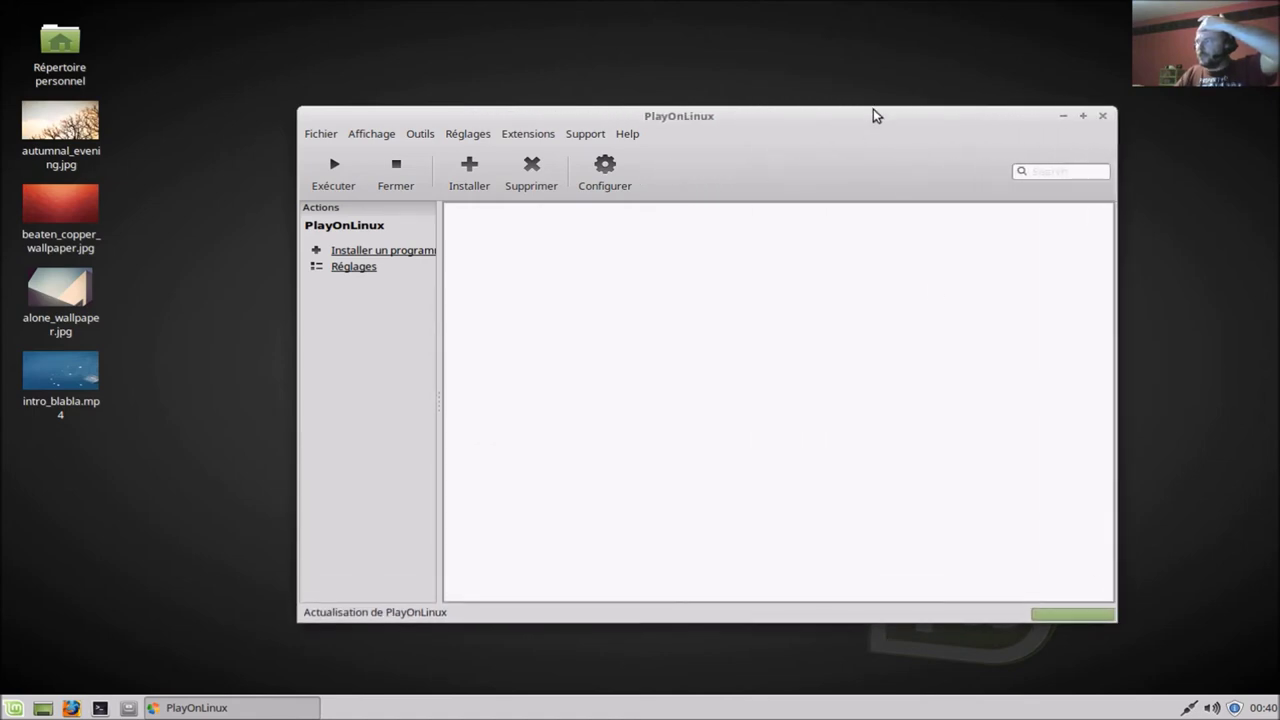
{"action": "left_click_drag", "start_coordinate": [876, 125], "coordinate": [887, 111]}
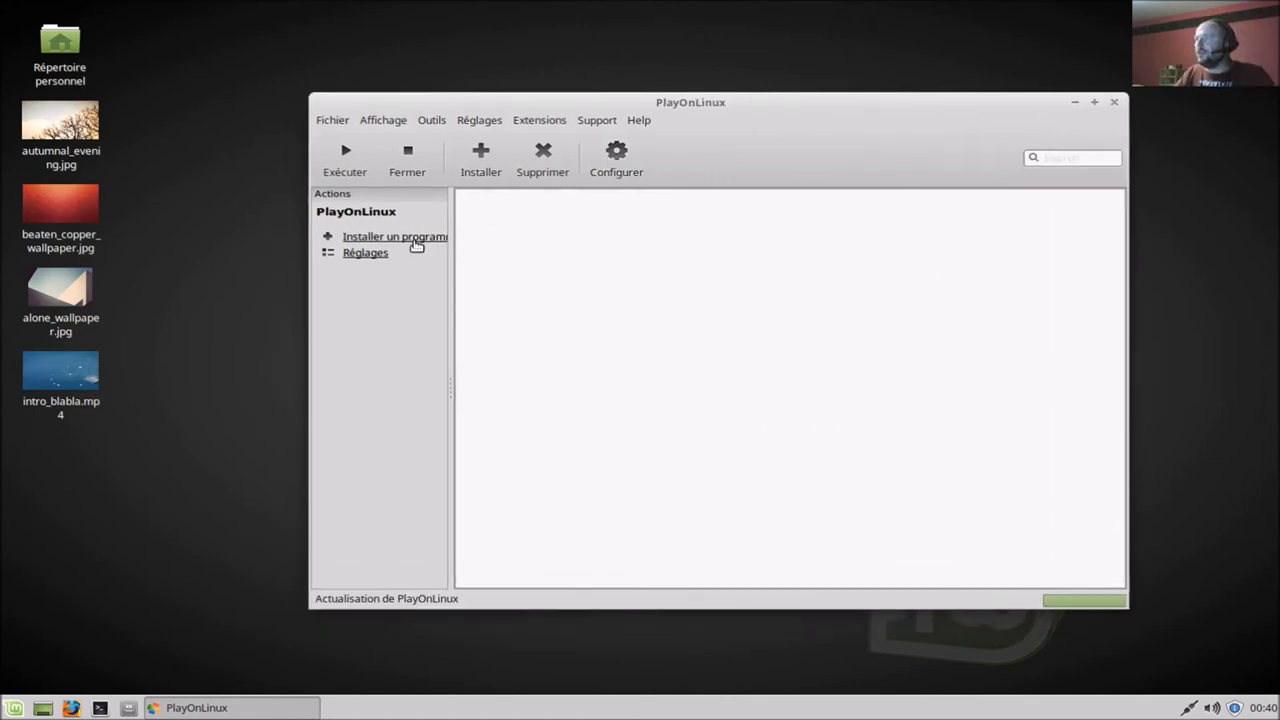
{"action": "left_click_drag", "start_coordinate": [451, 271], "coordinate": [492, 286]}
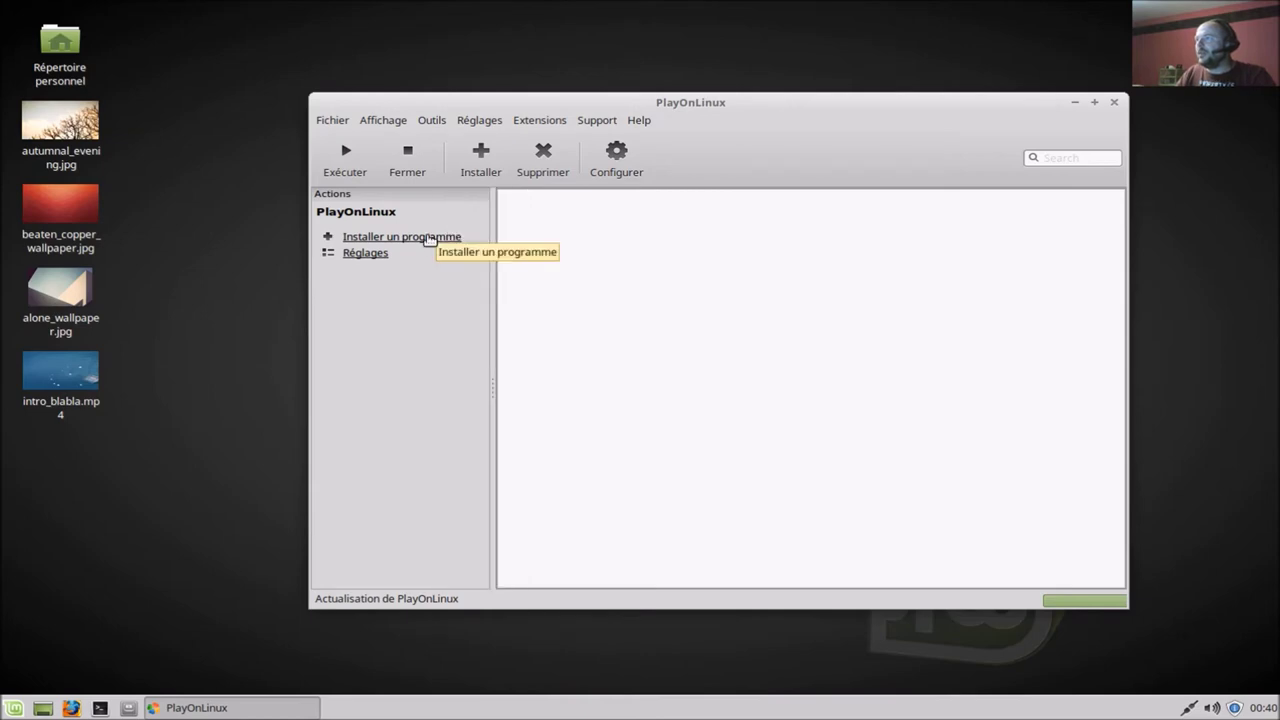
Check the PlayOnLinux version in its About information and close it
{"action": "left_click", "coordinate": [337, 122]}
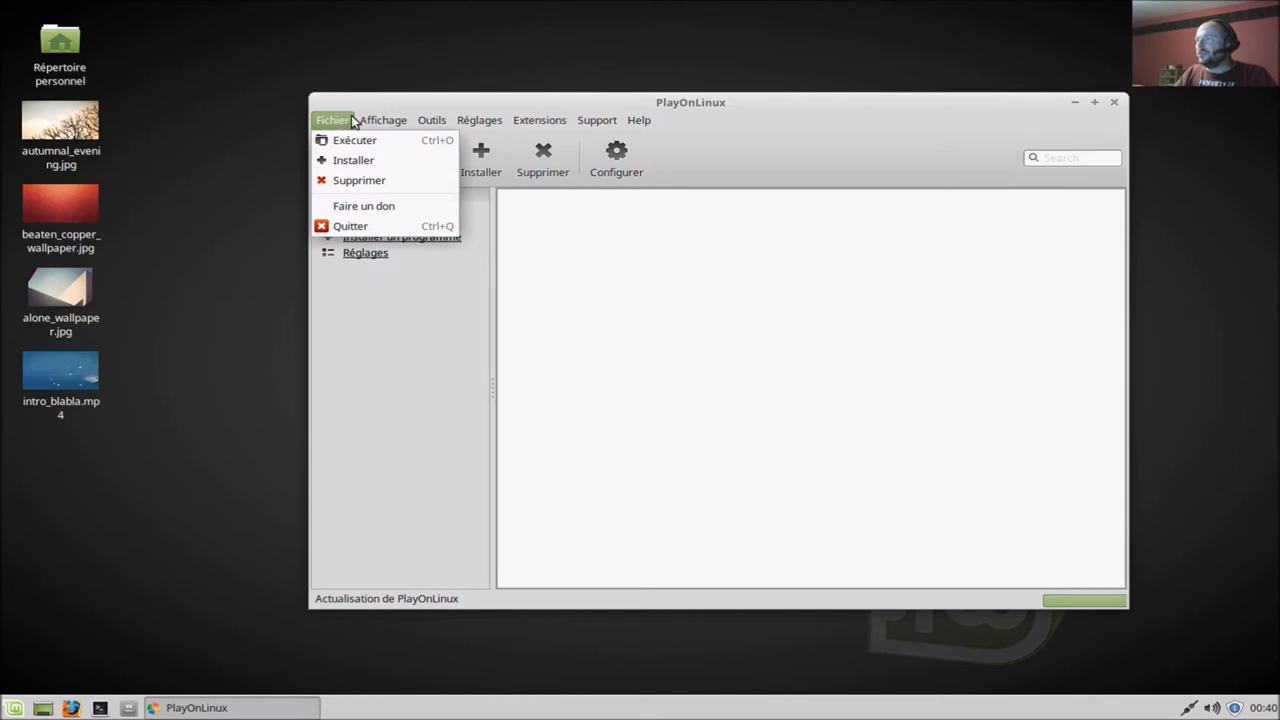
{"action": "mouse_move", "coordinate": [597, 120]}
{"action": "left_click", "coordinate": [745, 124]}
{"action": "left_click", "coordinate": [641, 121]}
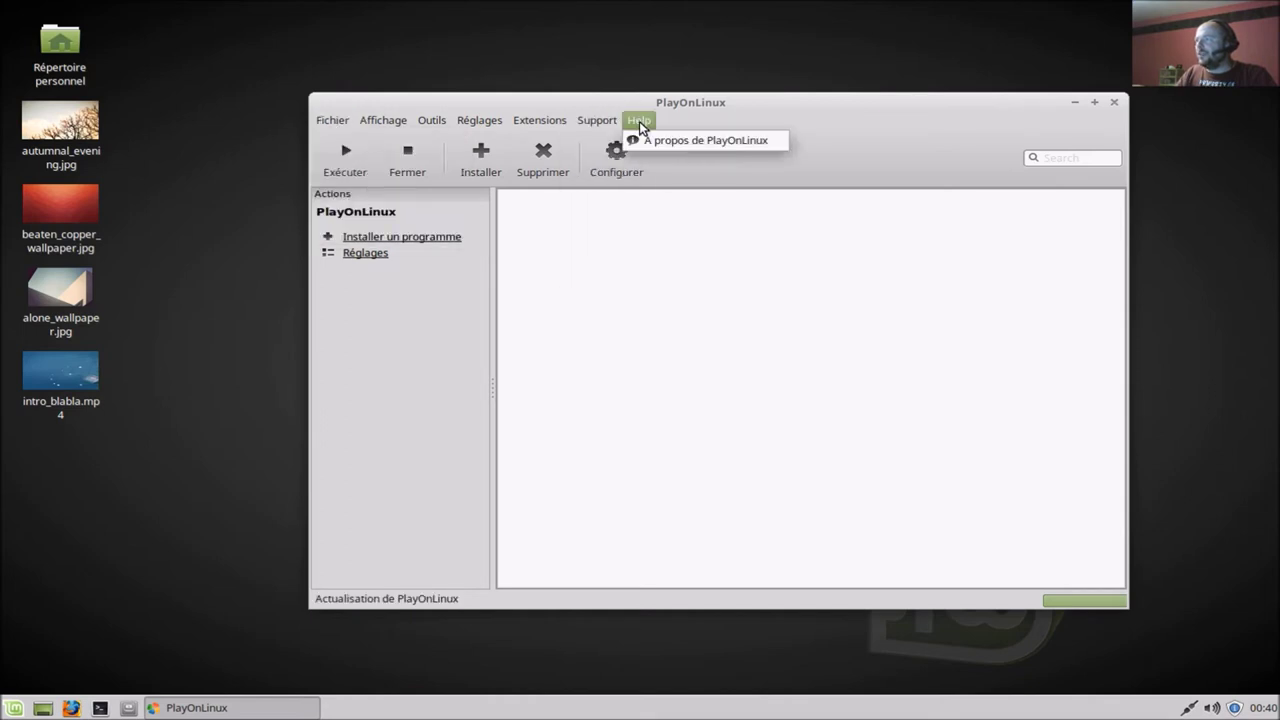
{"action": "left_click", "coordinate": [666, 139]}
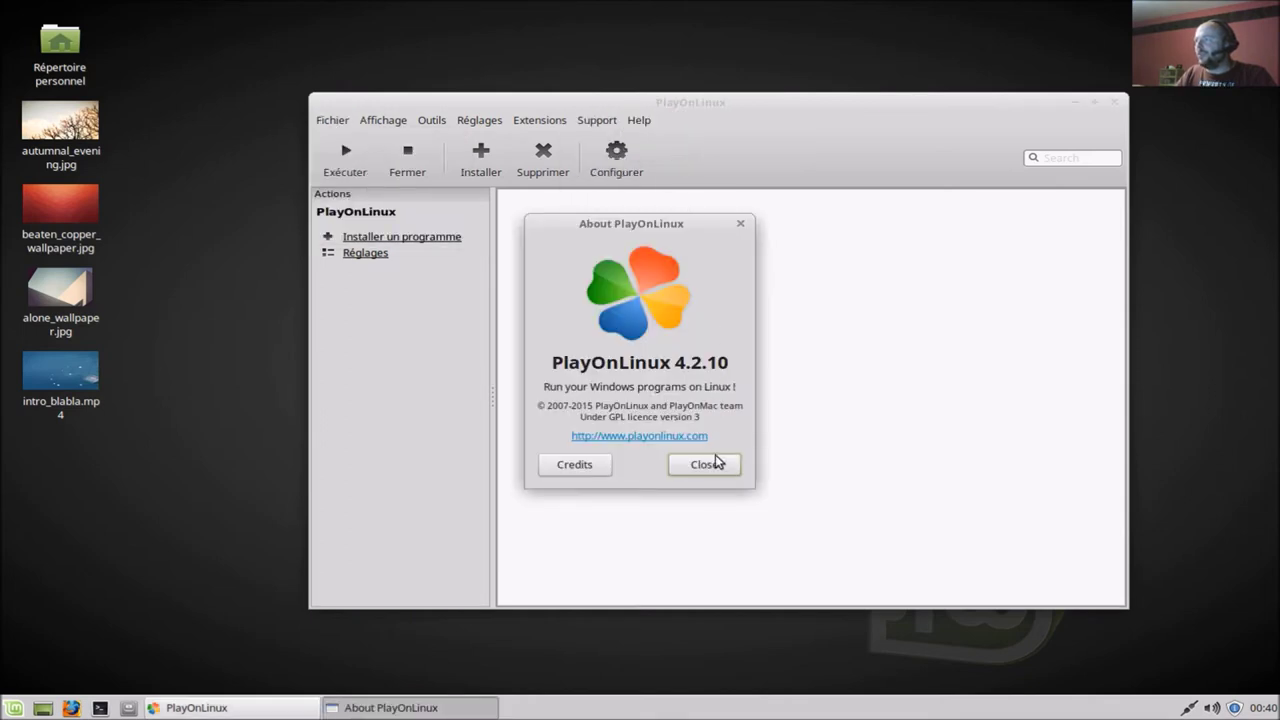
{"action": "left_click", "coordinate": [718, 471]}
Open the PlayOnLinux configuration, look at the virtual drive creator, and leave both without creating a drive
{"action": "left_click", "coordinate": [628, 165]}
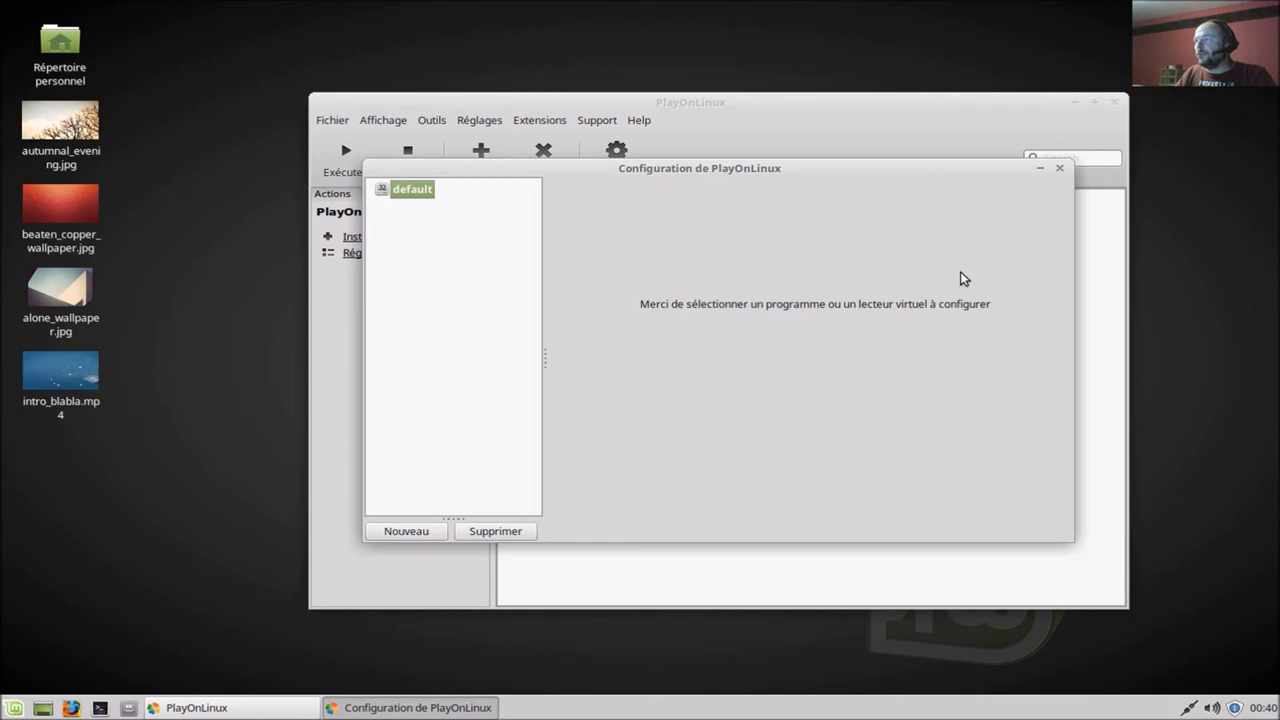
{"action": "left_click", "coordinate": [404, 532]}
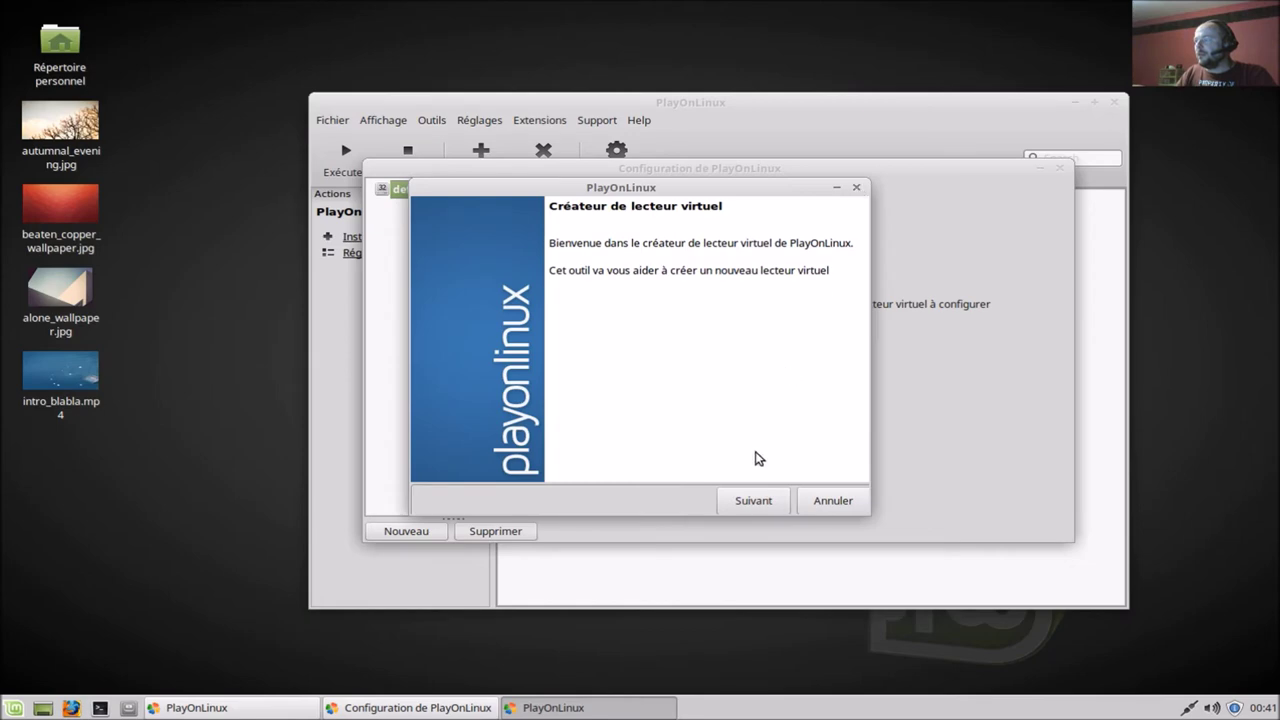
{"action": "left_click", "coordinate": [835, 507]}
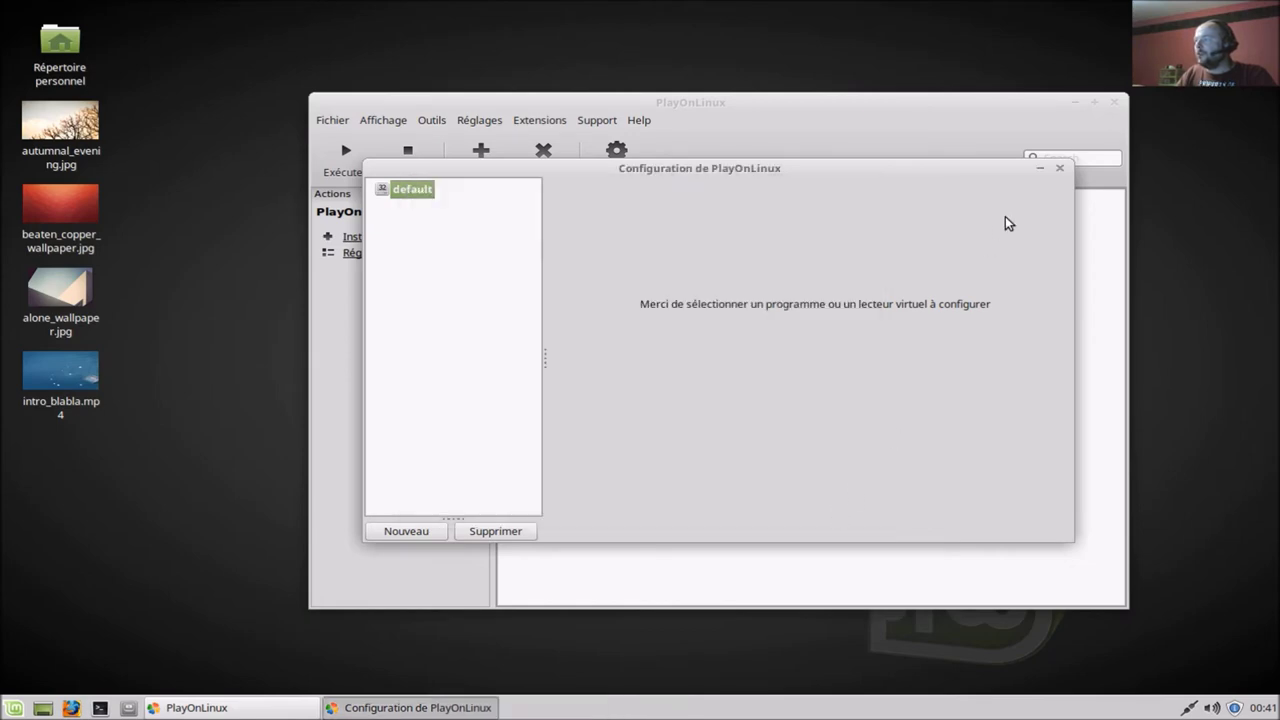
{"action": "left_click", "coordinate": [1061, 168]}
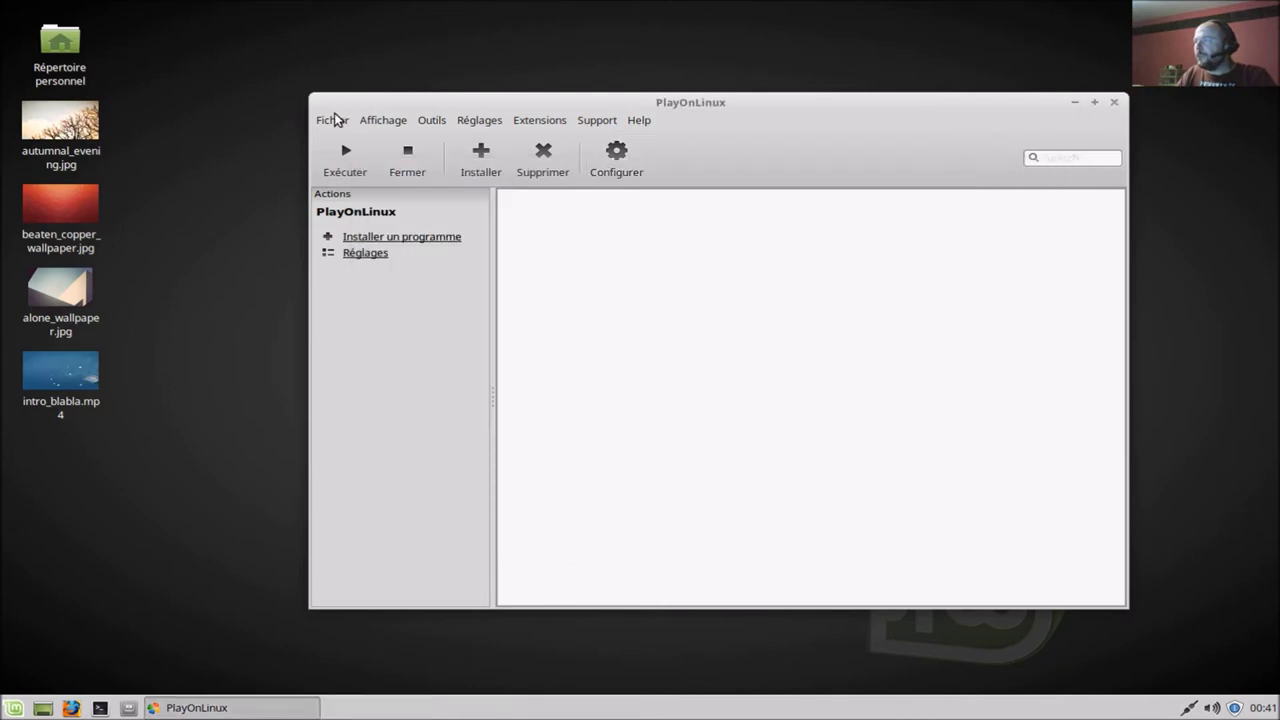
Open the Wine version manager, examine the available and installed x86 and amd64 versions, and close it
{"action": "left_click", "coordinate": [333, 121]}
{"action": "mouse_move", "coordinate": [371, 124]}
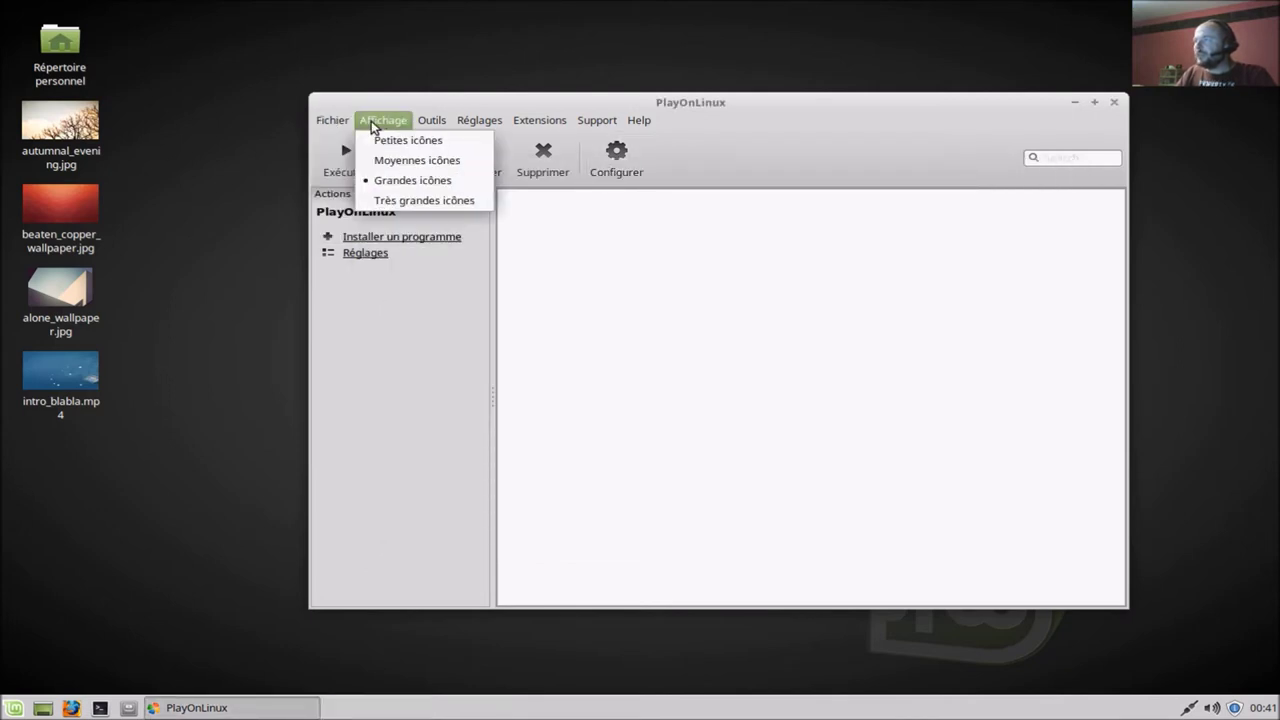
{"action": "mouse_move", "coordinate": [424, 127]}
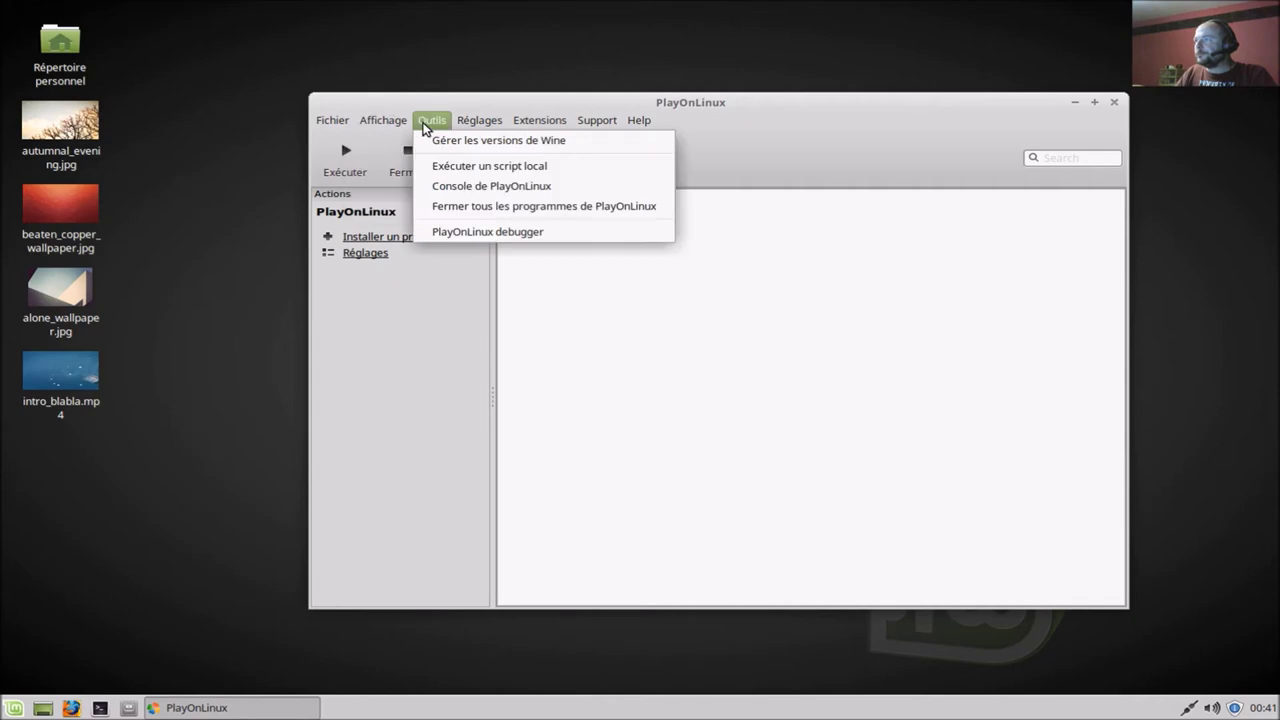
{"action": "left_click", "coordinate": [435, 142]}
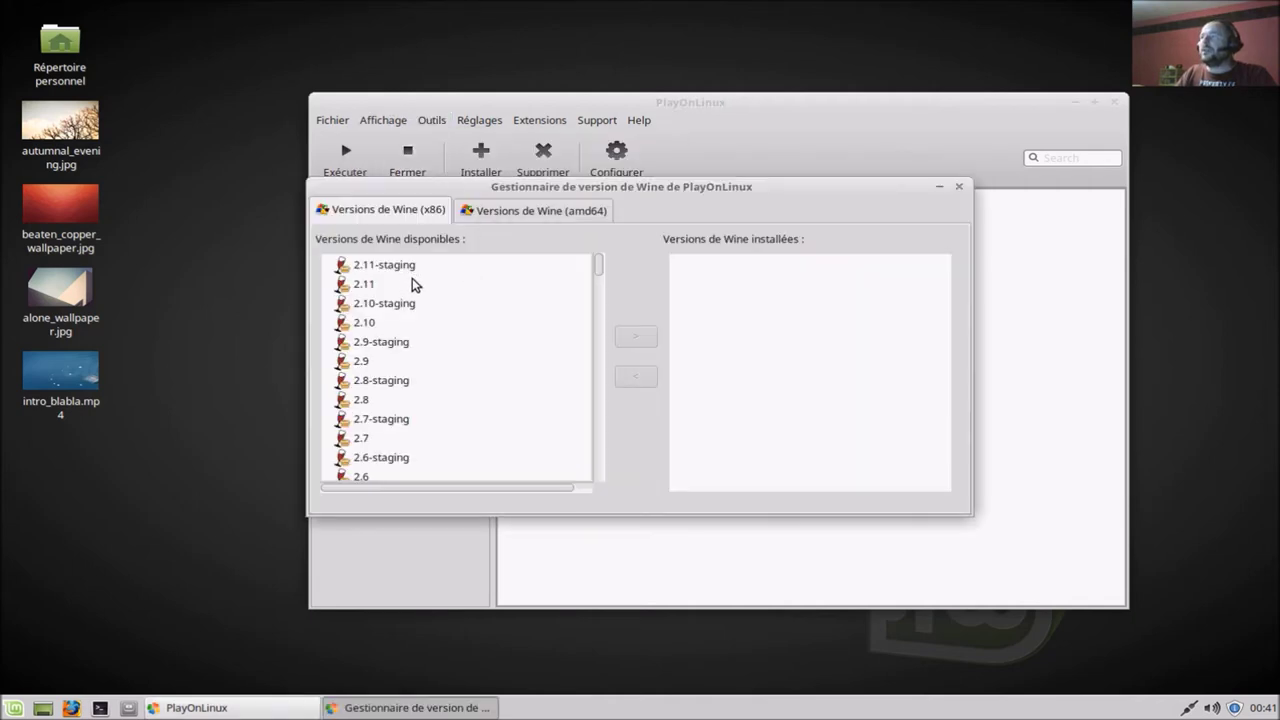
{"action": "left_click", "coordinate": [517, 204]}
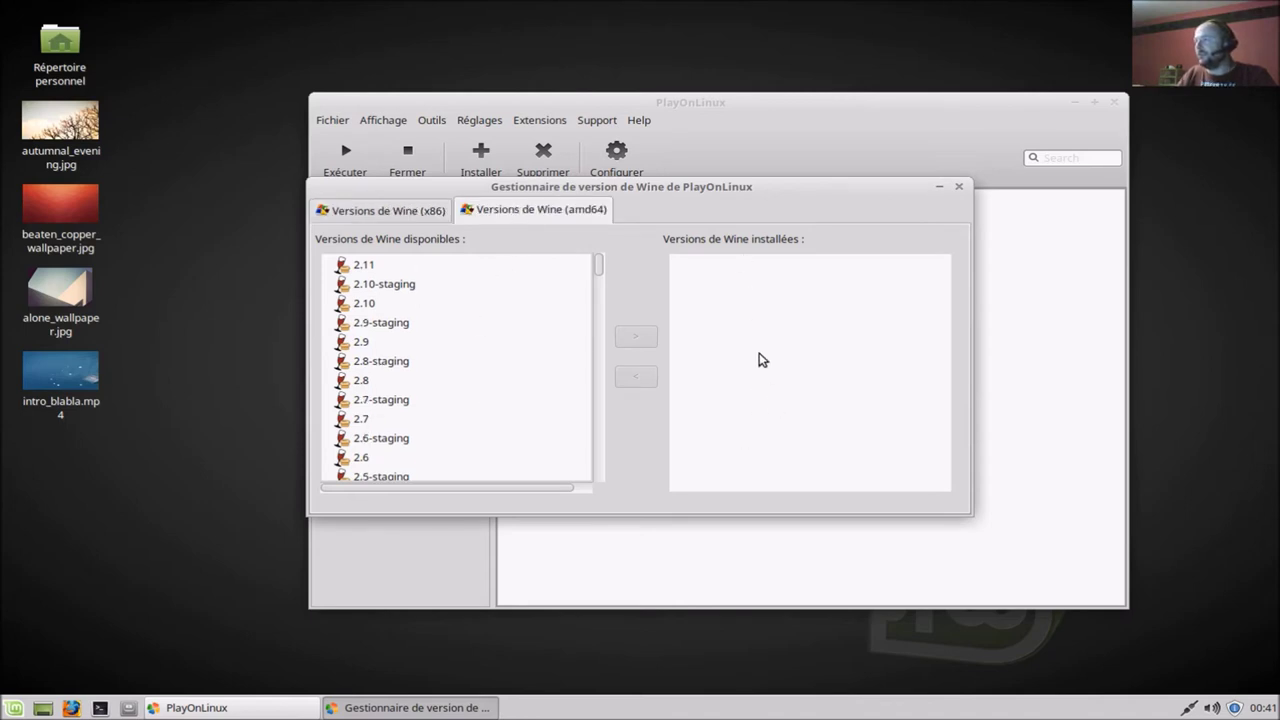
{"action": "left_click", "coordinate": [426, 211]}
{"action": "left_click", "coordinate": [960, 187]}
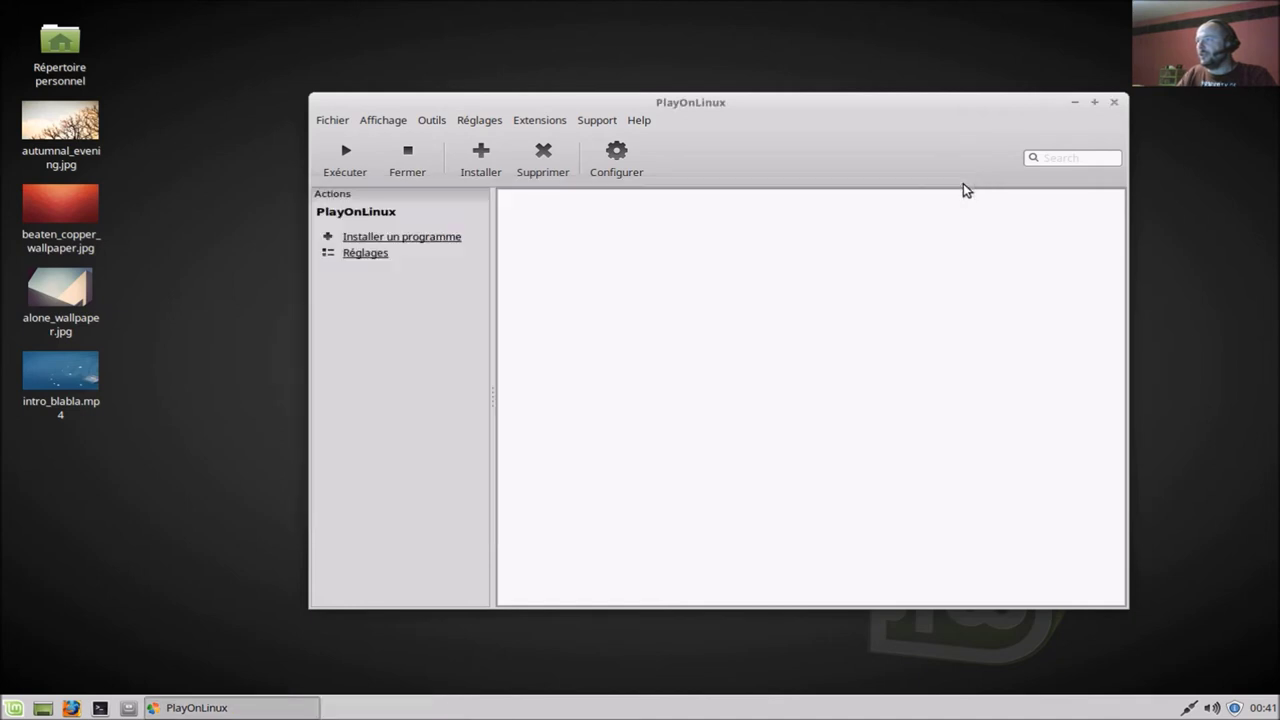
Open the PlayOnLinux console, move its terminal window over the main window, and close it
{"action": "left_click", "coordinate": [475, 122]}
{"action": "mouse_move", "coordinate": [445, 123]}
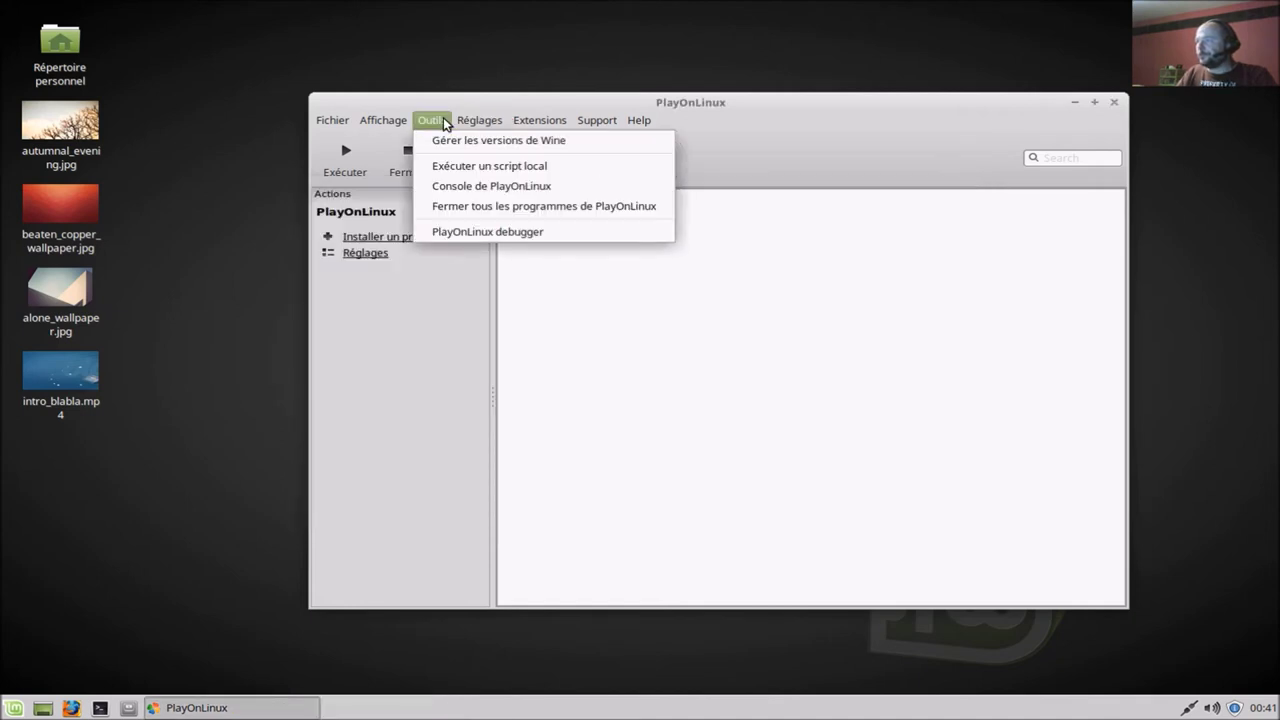
{"action": "left_click", "coordinate": [478, 185]}
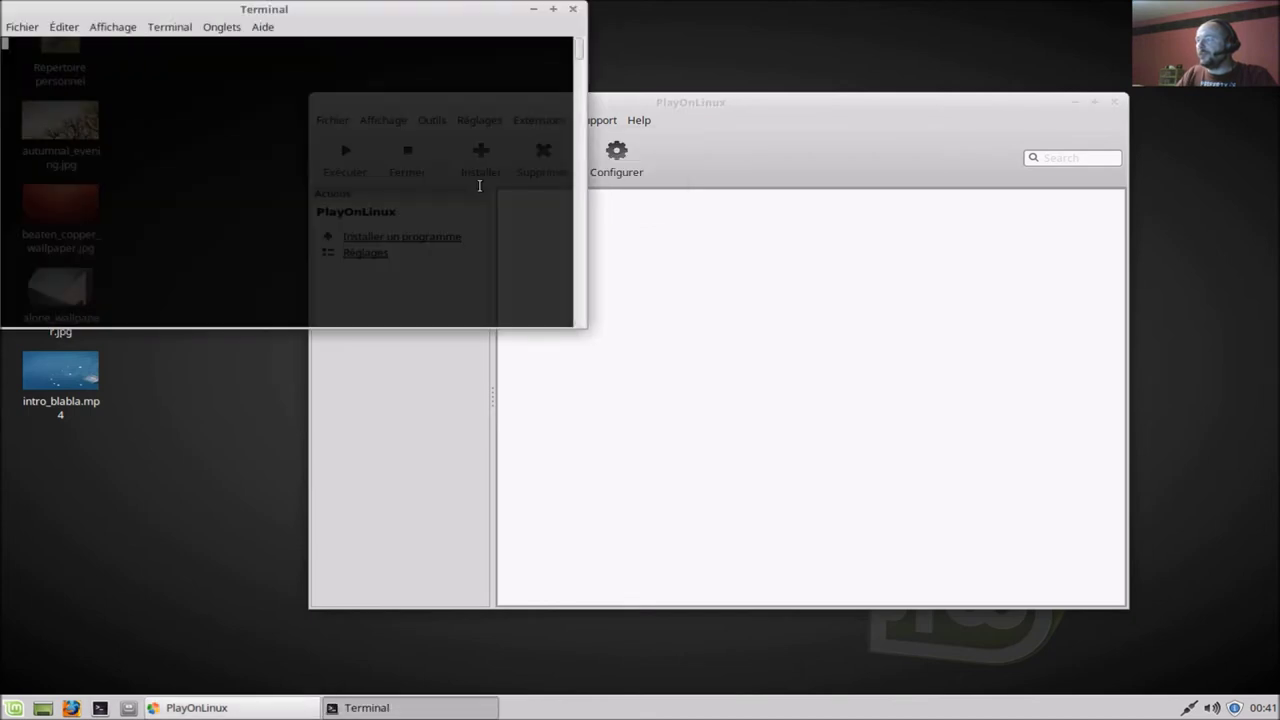
{"action": "left_click_drag", "start_coordinate": [383, 11], "coordinate": [597, 177]}
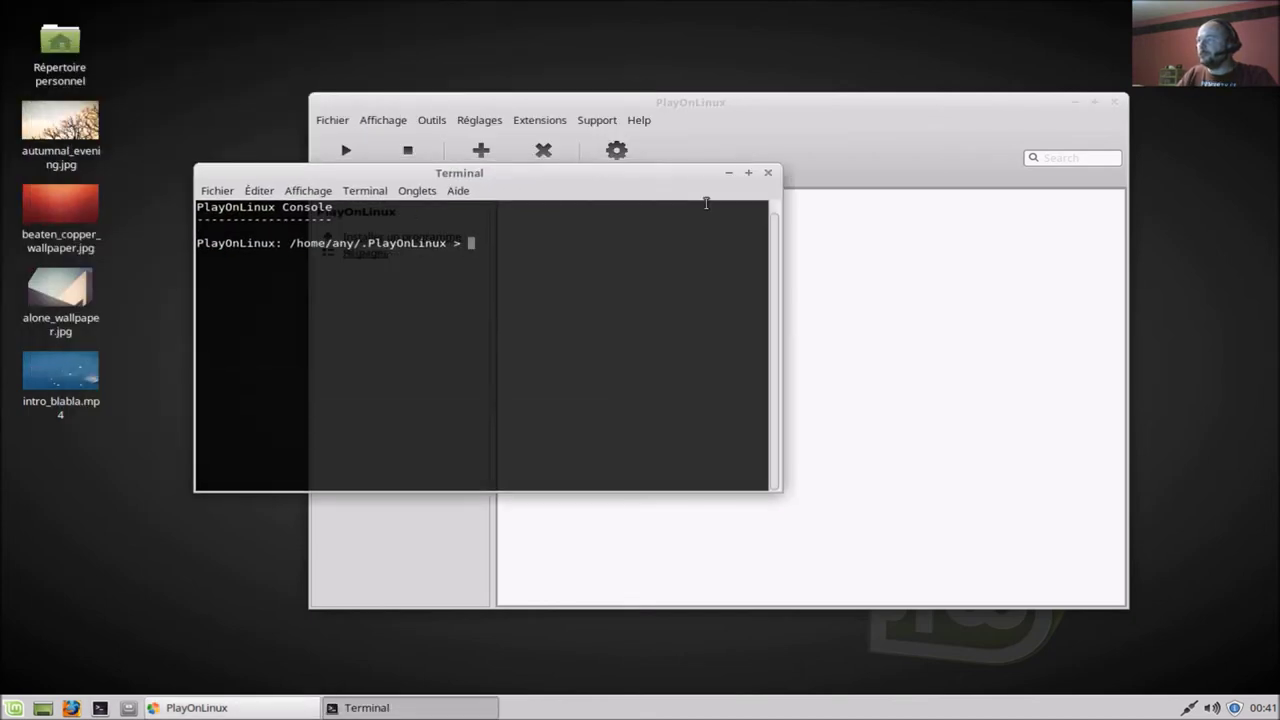
{"action": "left_click", "coordinate": [767, 173]}
{"action": "left_click", "coordinate": [490, 120]}
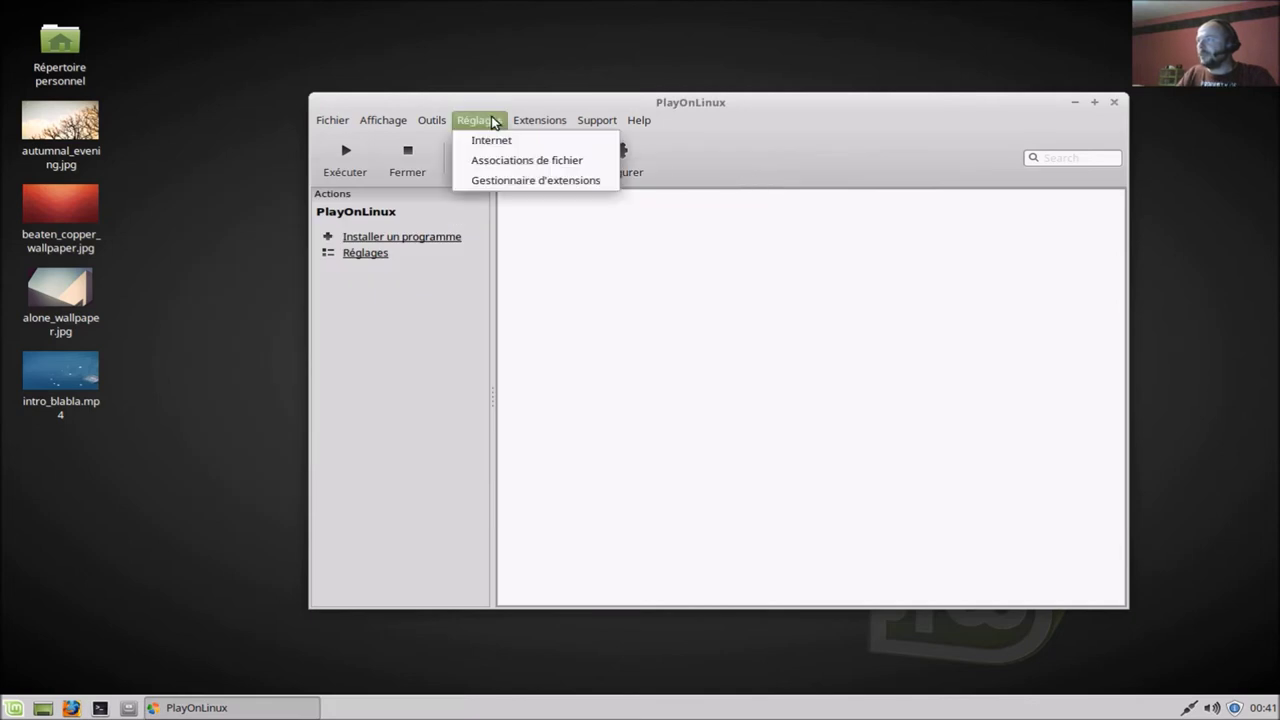
{"action": "mouse_move", "coordinate": [433, 122]}
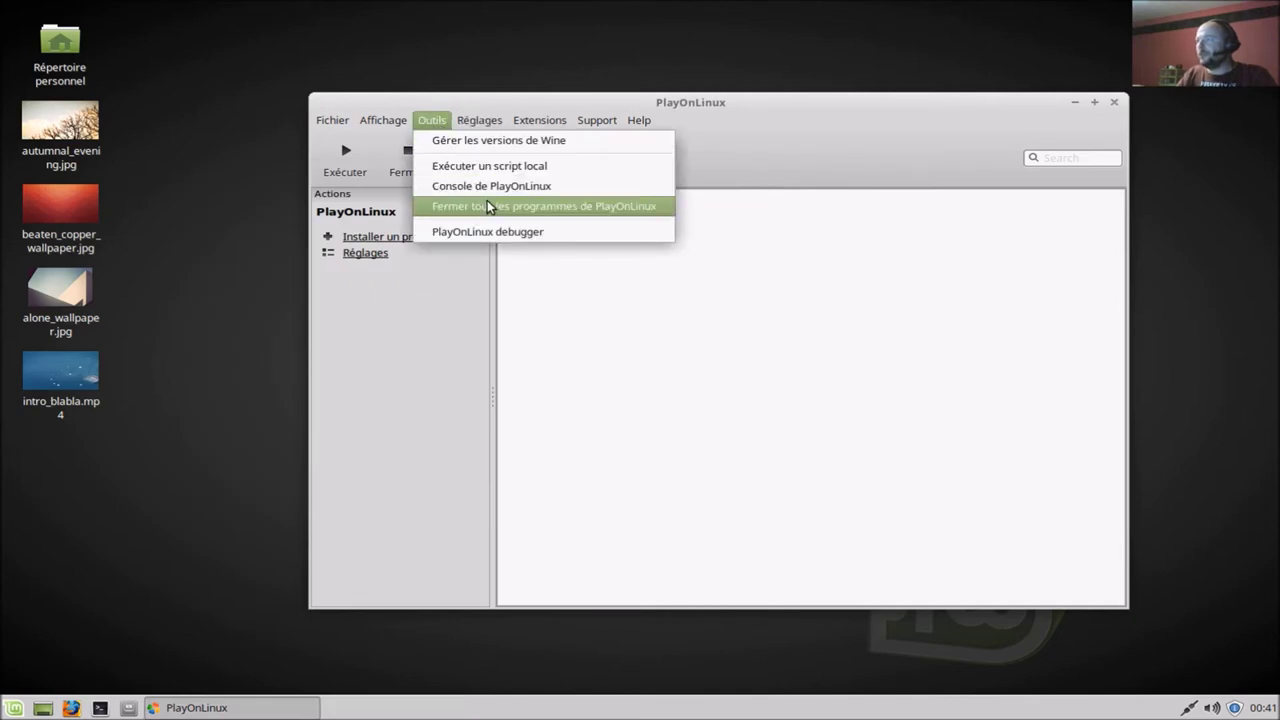
{"action": "left_click", "coordinate": [368, 343]}
{"action": "left_click", "coordinate": [534, 122]}
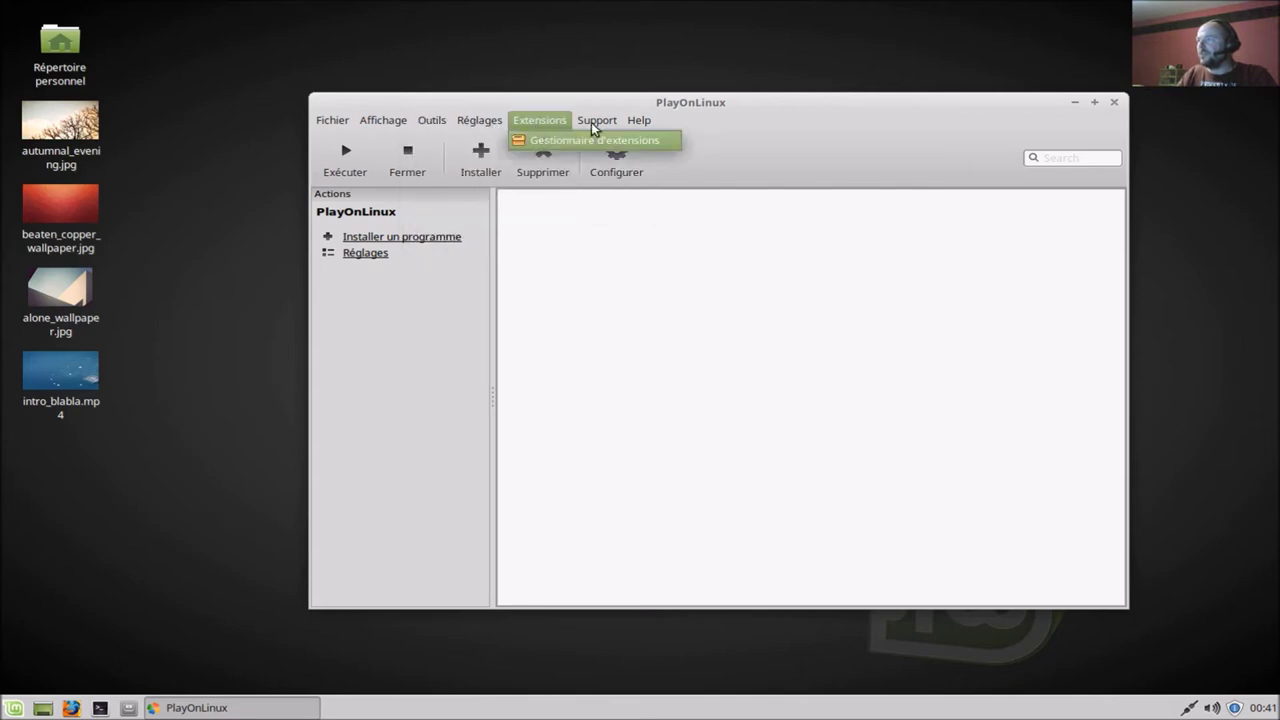
{"action": "mouse_move", "coordinate": [594, 122]}
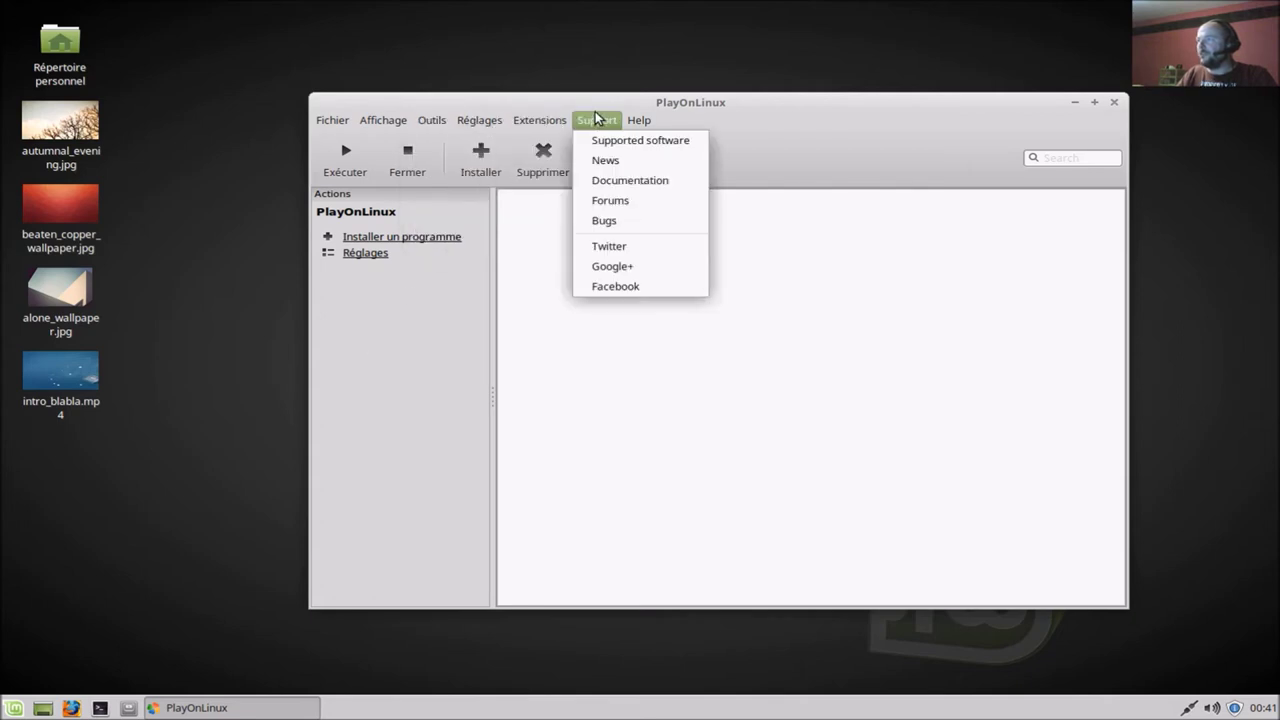
{"action": "left_click", "coordinate": [801, 103]}
Switch to Firefox, arrange its window alongside PlayOnLinux, and search the web for "format factory"
{"action": "left_click_drag", "start_coordinate": [805, 109], "coordinate": [726, 116]}
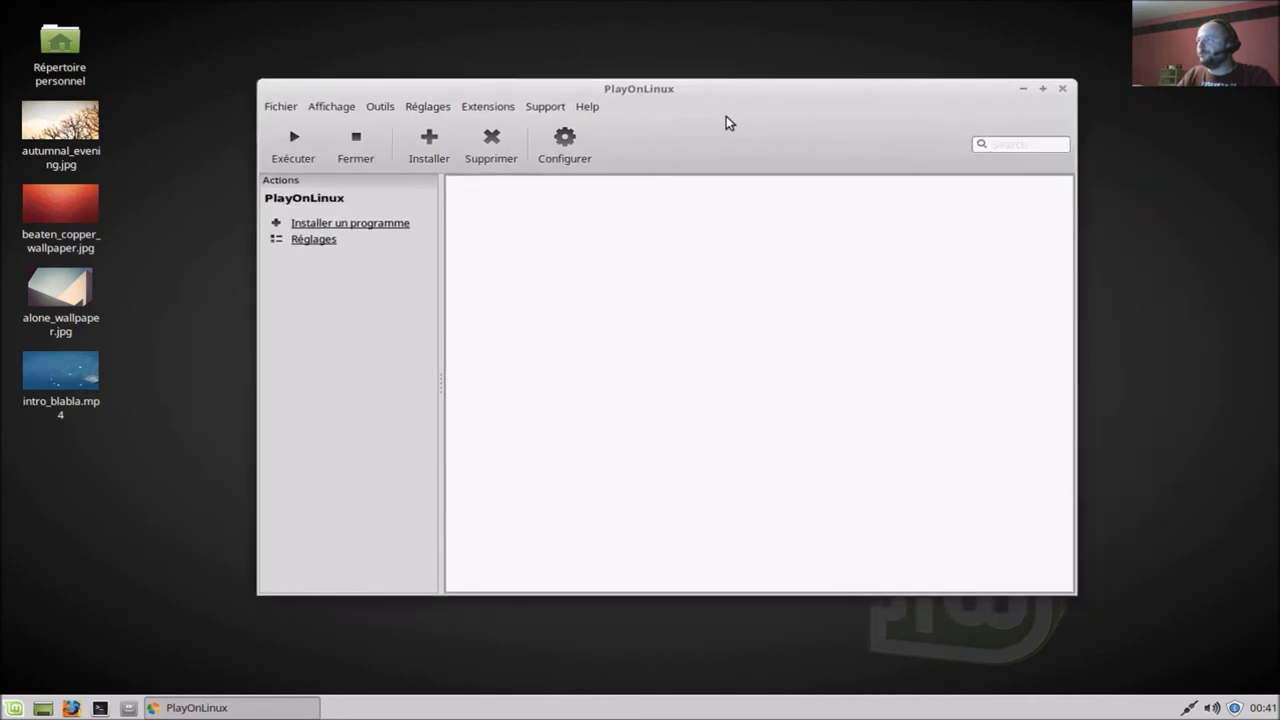
{"action": "left_click", "coordinate": [70, 708]}
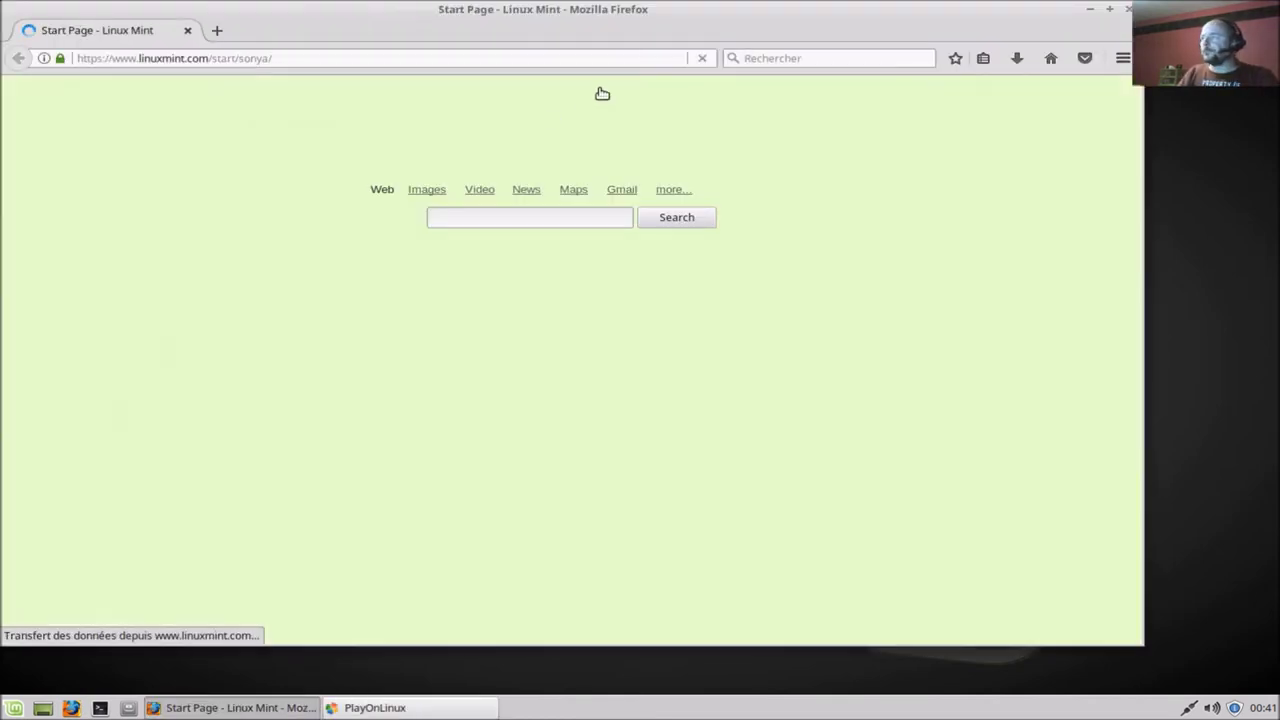
{"action": "left_click_drag", "start_coordinate": [677, 17], "coordinate": [706, 34]}
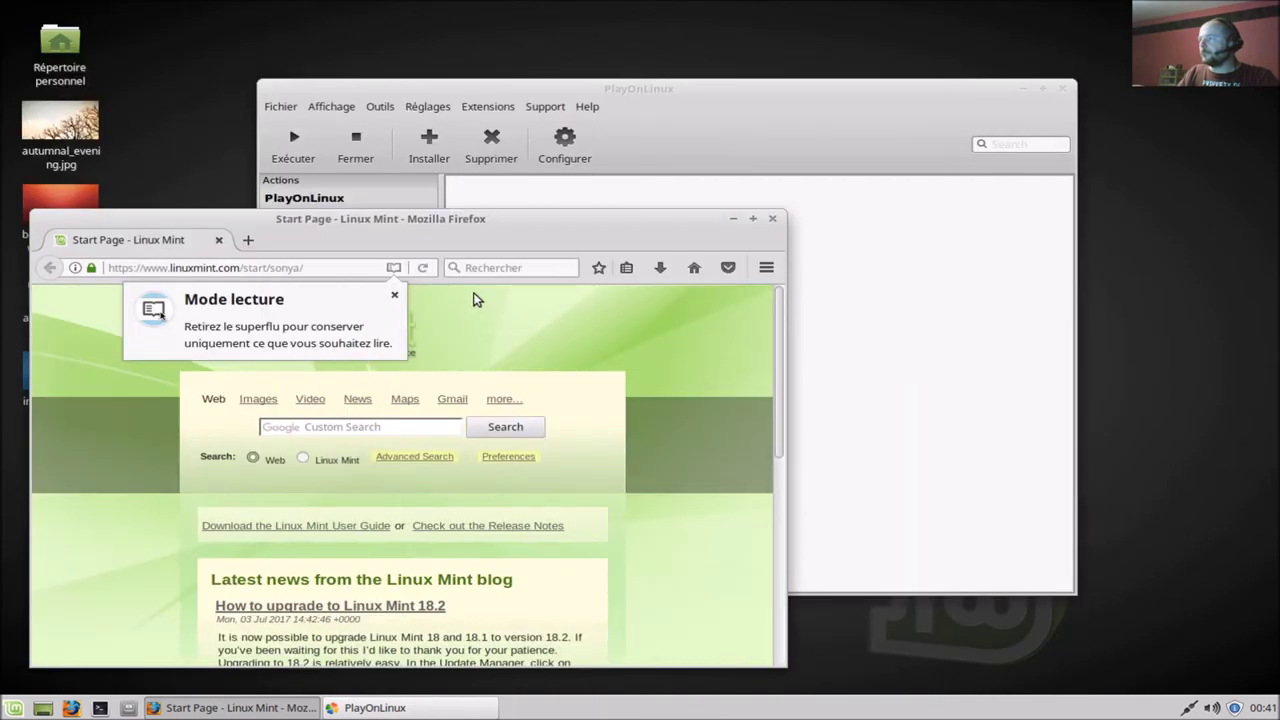
{"action": "left_click", "coordinate": [399, 428]}
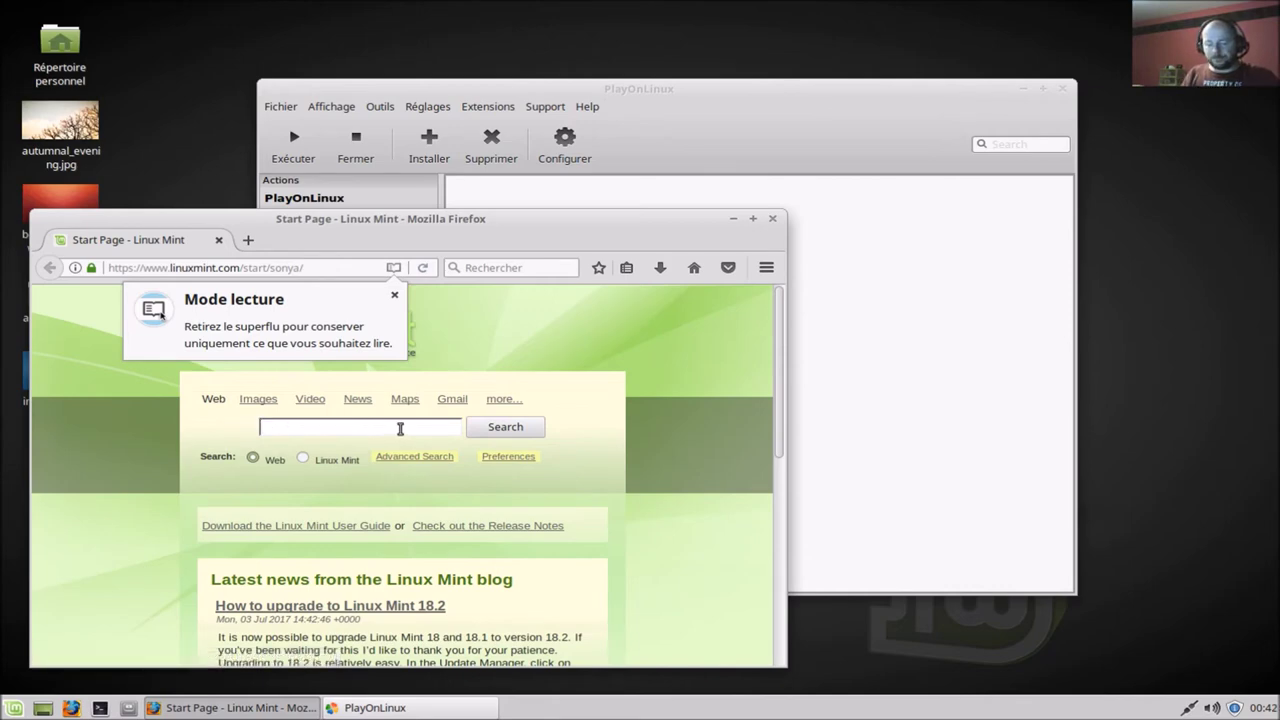
{"action": "type", "text": "form"}
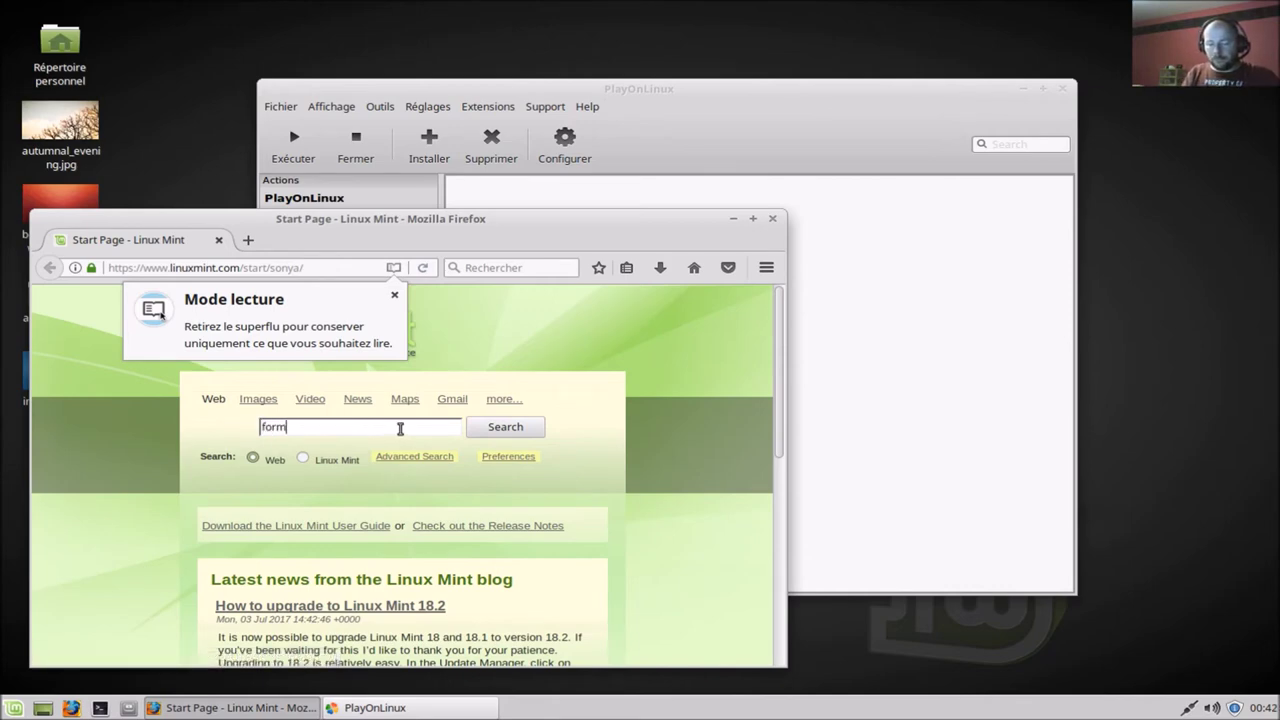
{"action": "type", "text": "at factory"}
{"action": "key", "text": "Return"}
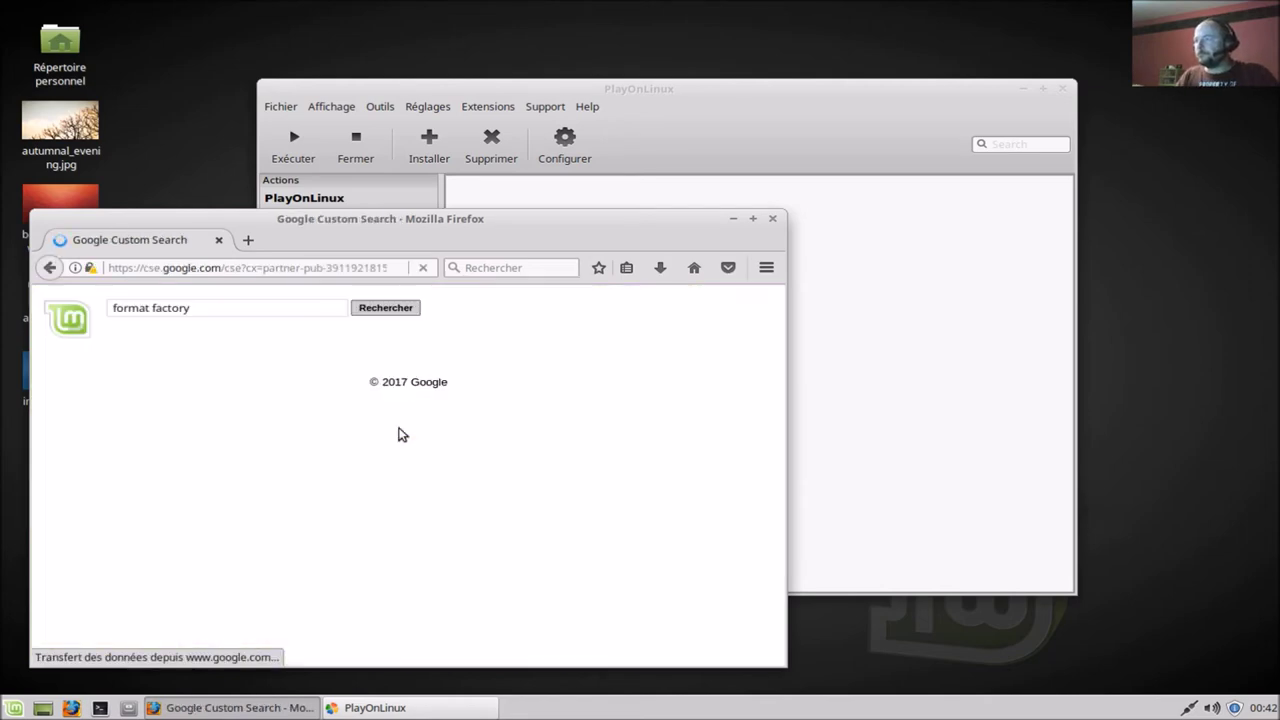
Open the pcfreetime.com search result and go to the Format Factory product details page
{"action": "scroll", "coordinate": [305, 496], "scroll_direction": "down", "scroll_amount": 2}
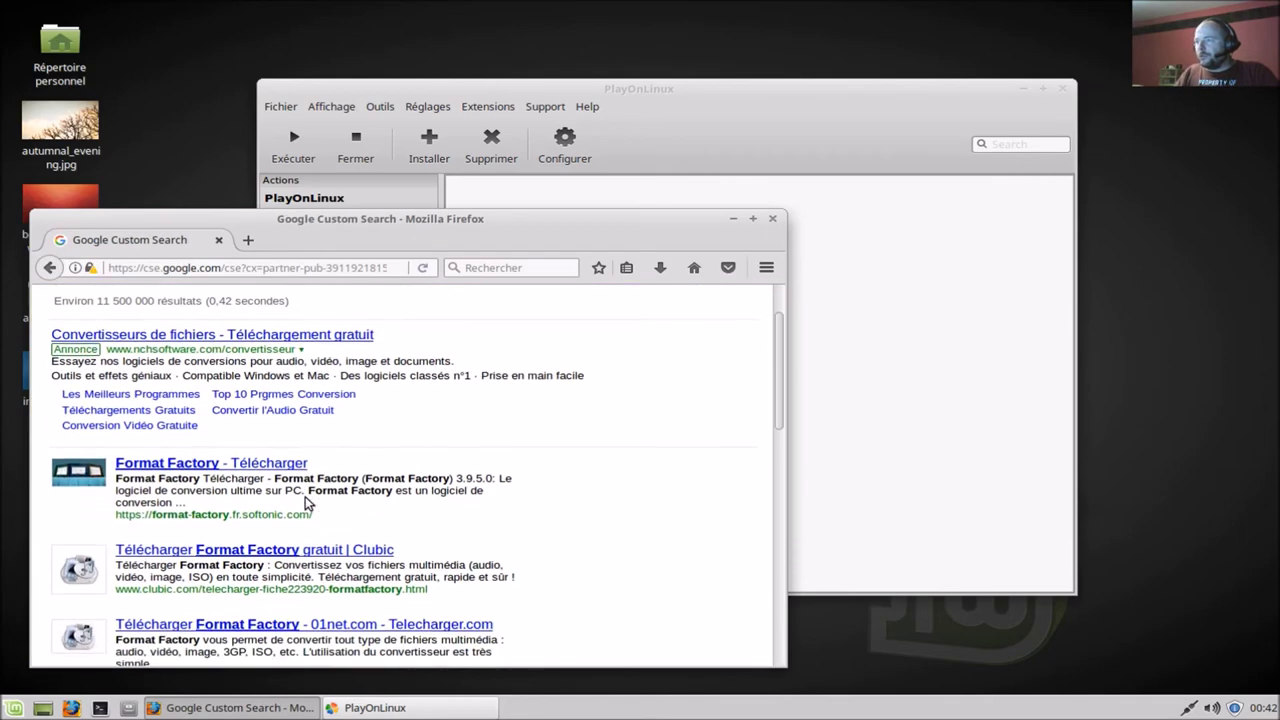
{"action": "scroll", "coordinate": [305, 496], "scroll_direction": "down", "scroll_amount": 4}
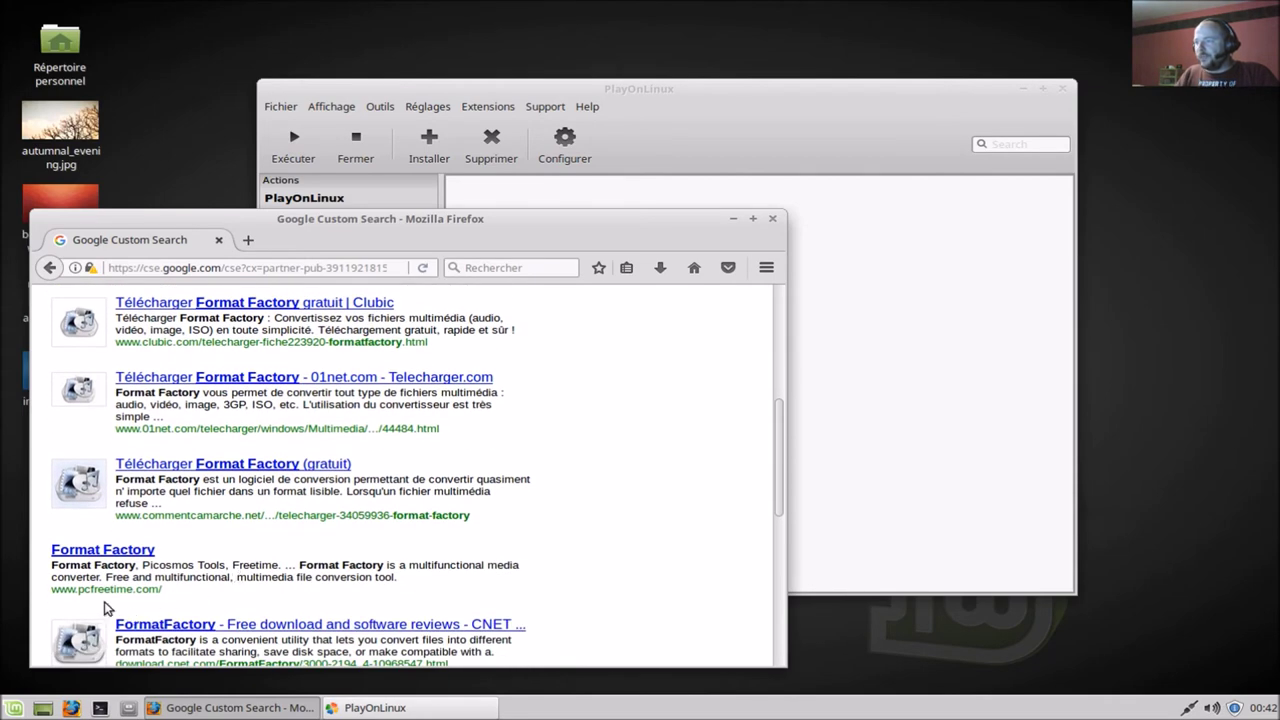
{"action": "left_click", "coordinate": [108, 552]}
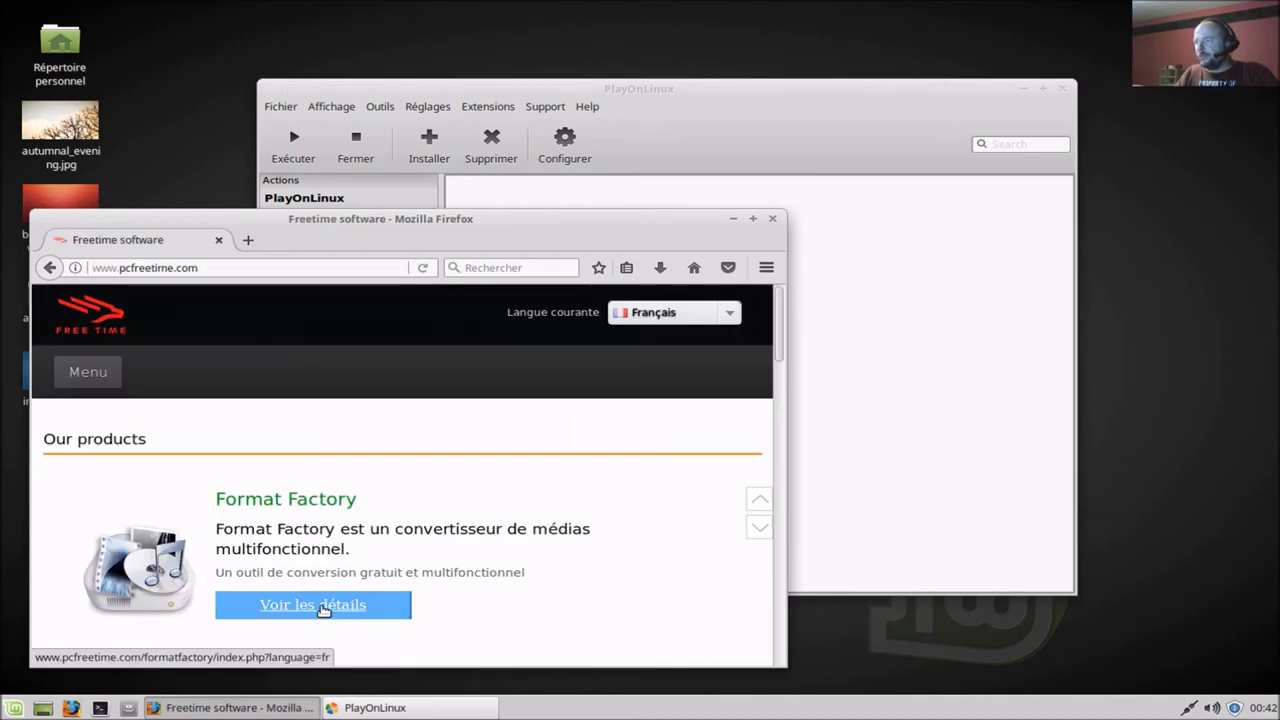
{"action": "left_click", "coordinate": [323, 610]}
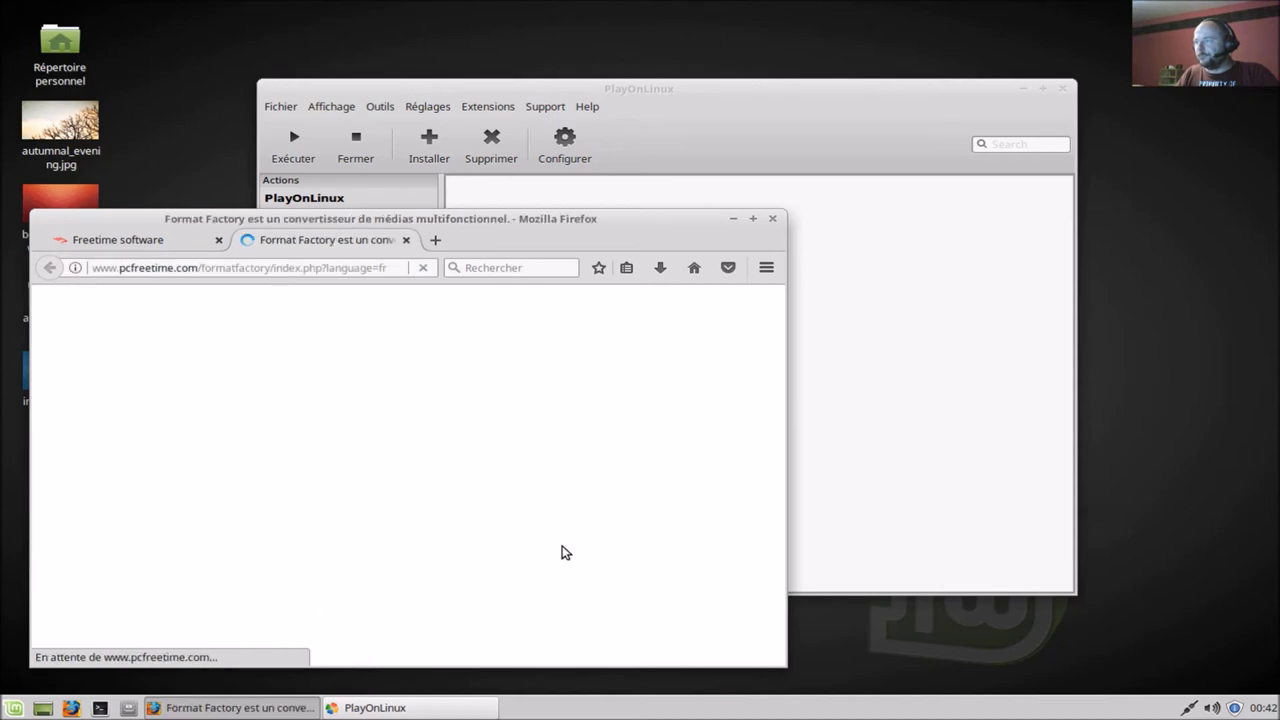
Download the Format Factory V4.1.0.0 installer, FFSetup4.1.0.0.exe, from download Site1 and save the file
{"action": "scroll", "coordinate": [650, 530], "scroll_direction": "down", "scroll_amount": 5}
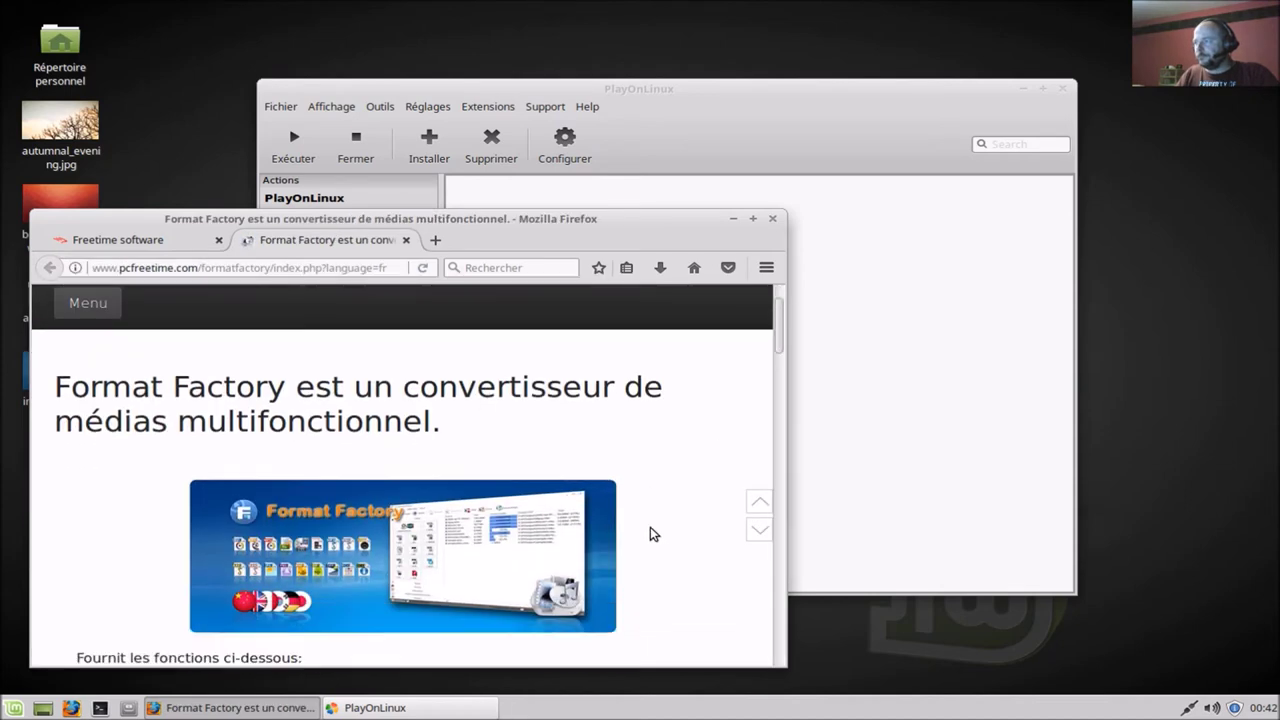
{"action": "scroll", "coordinate": [650, 527], "scroll_direction": "down", "scroll_amount": 7}
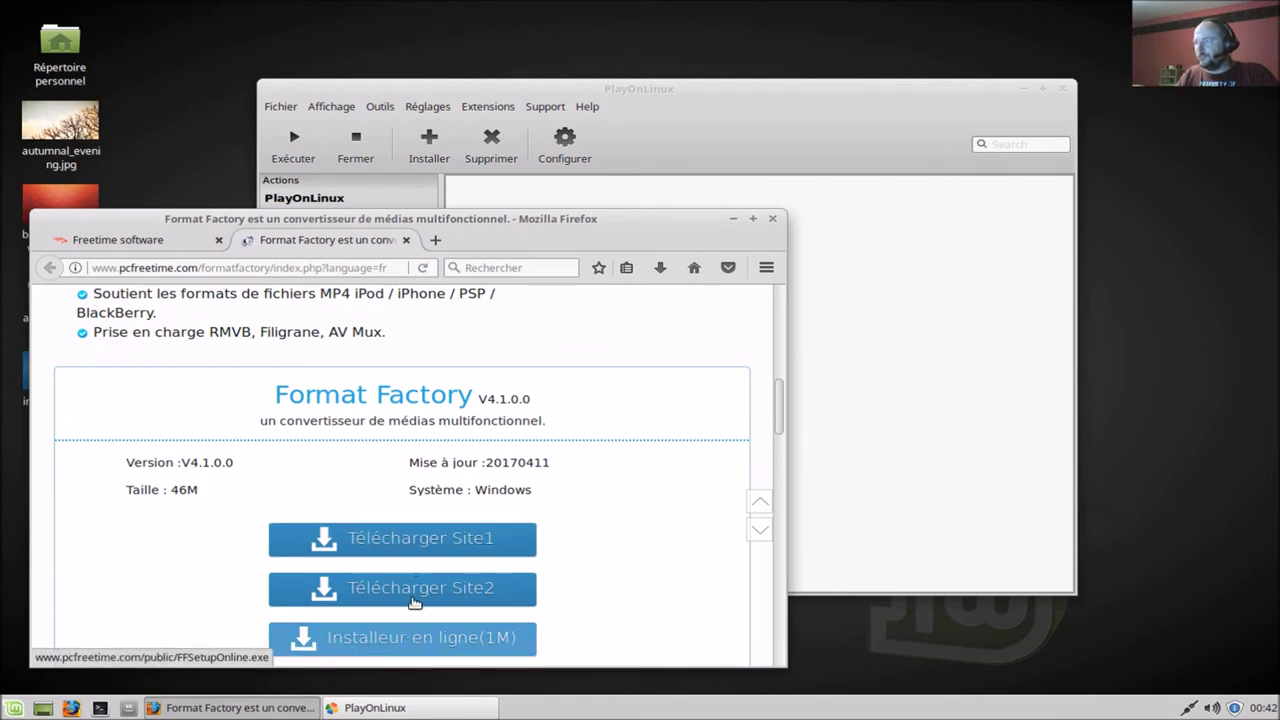
{"action": "left_click", "coordinate": [449, 548]}
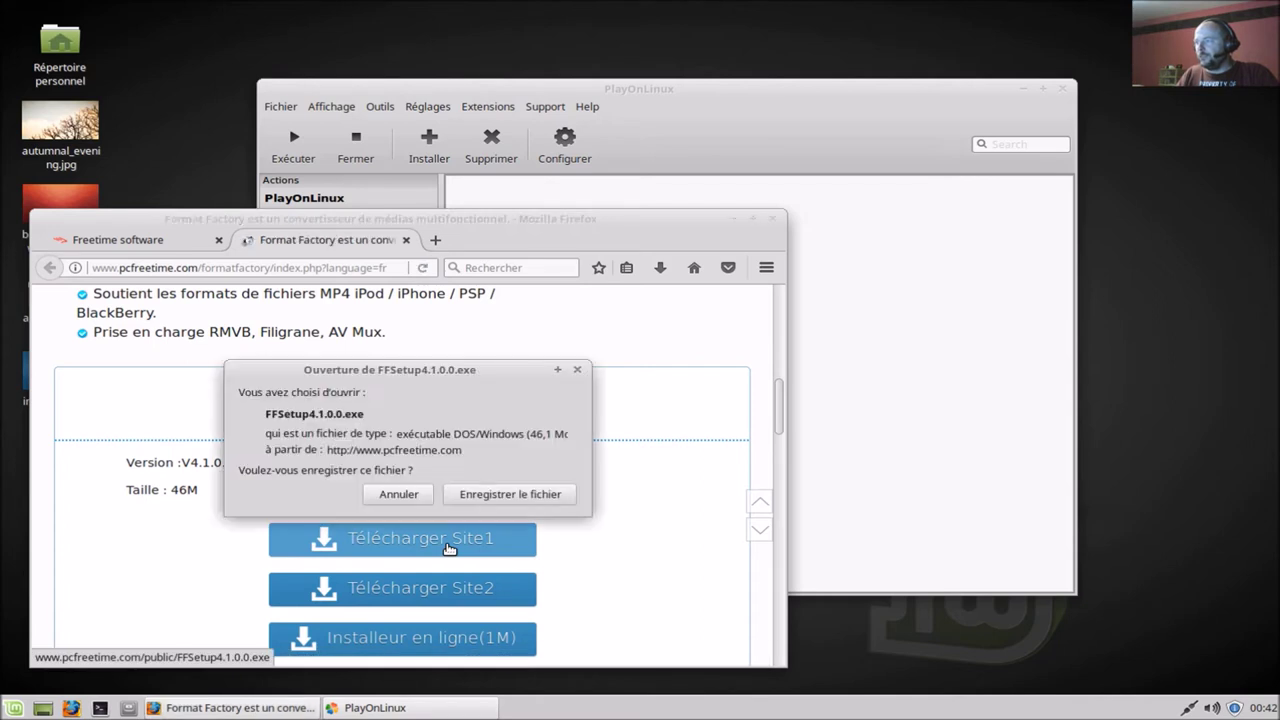
{"action": "left_click", "coordinate": [504, 494]}
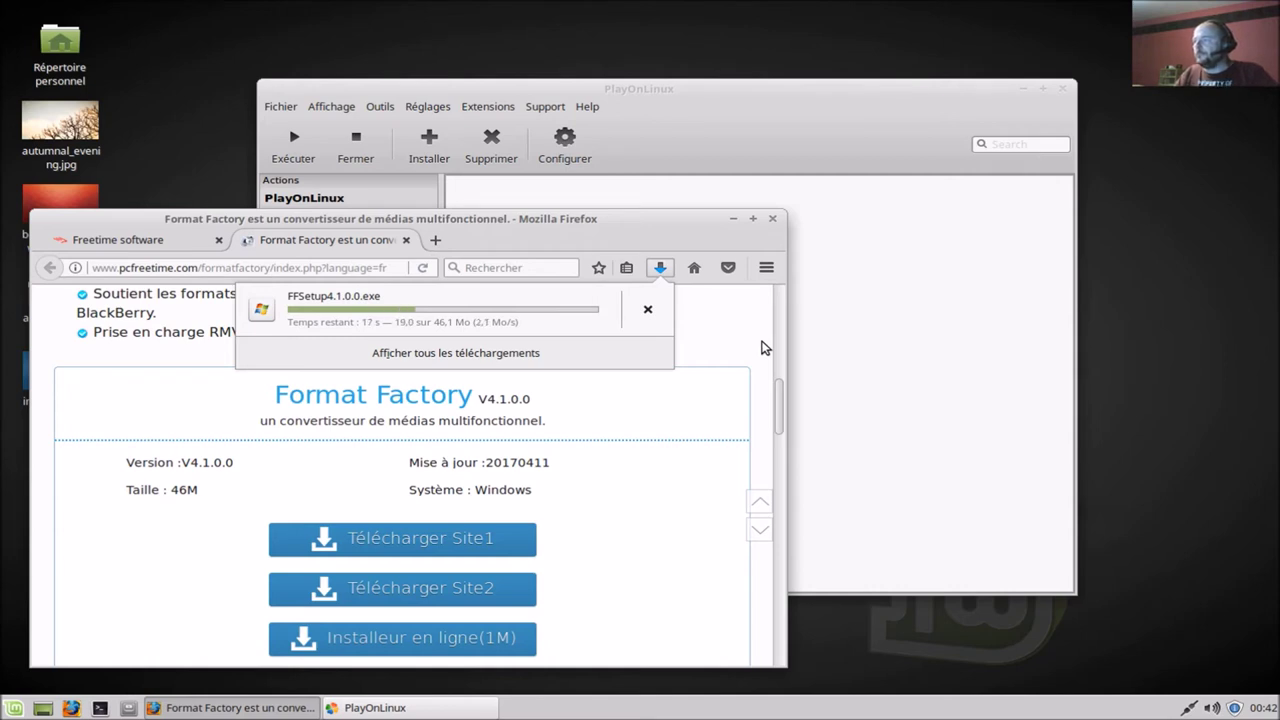
Switch to the file manager, reposition its window, and open the Téléchargements folder
{"action": "left_click", "coordinate": [130, 710]}
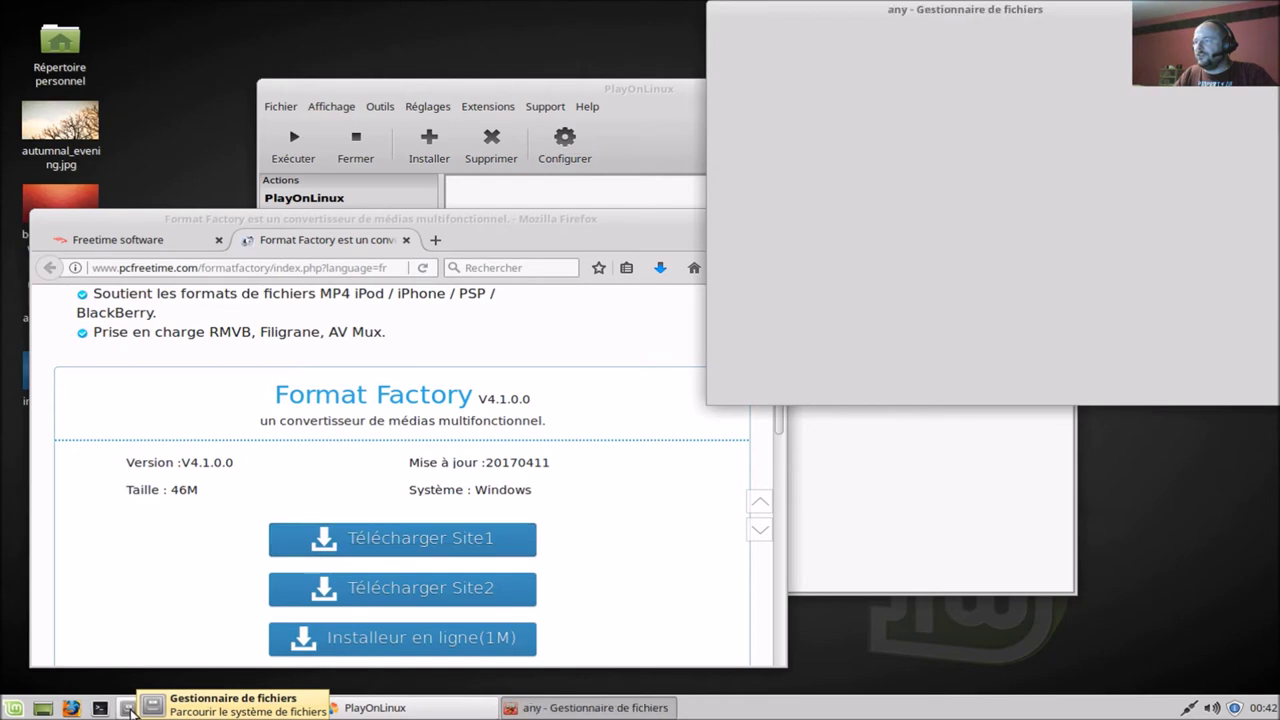
{"action": "left_click_drag", "start_coordinate": [821, 19], "coordinate": [285, 218]}
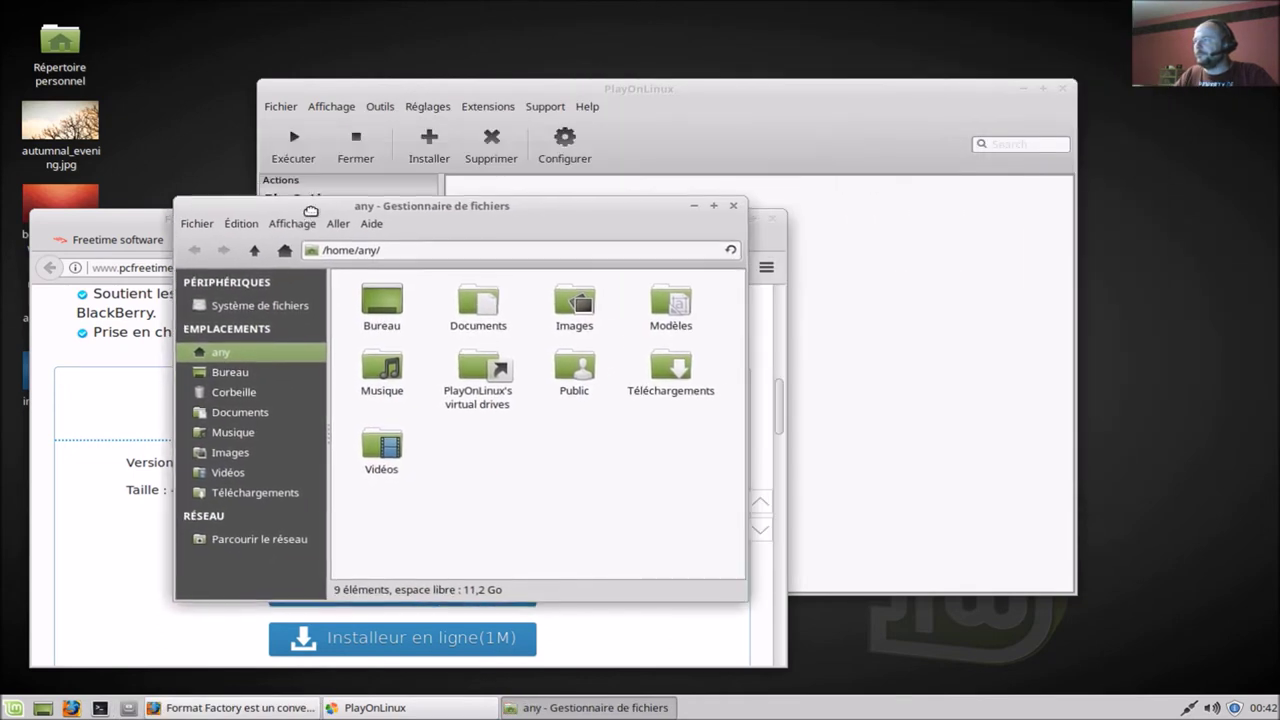
{"action": "double_click", "coordinate": [674, 373]}
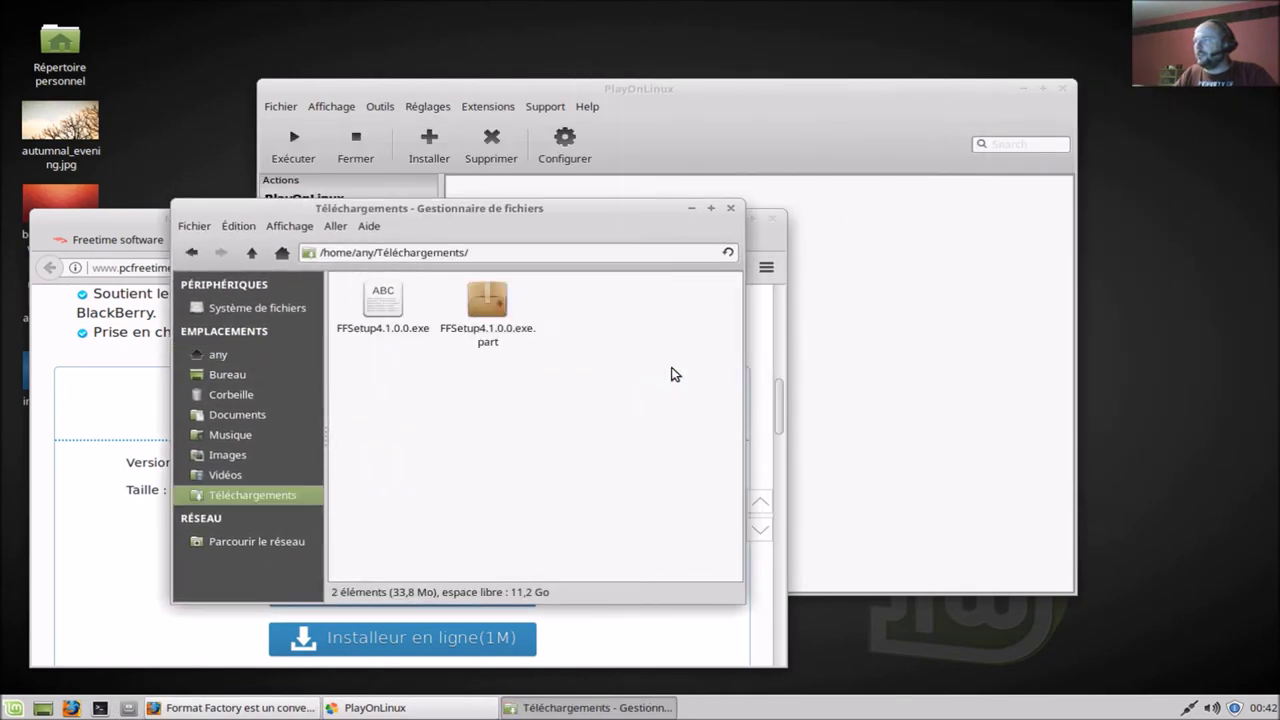
Return to Firefox, monitor the FFSetup4.1.0.0.exe download until it completes, and close the browser
{"action": "left_click", "coordinate": [109, 221]}
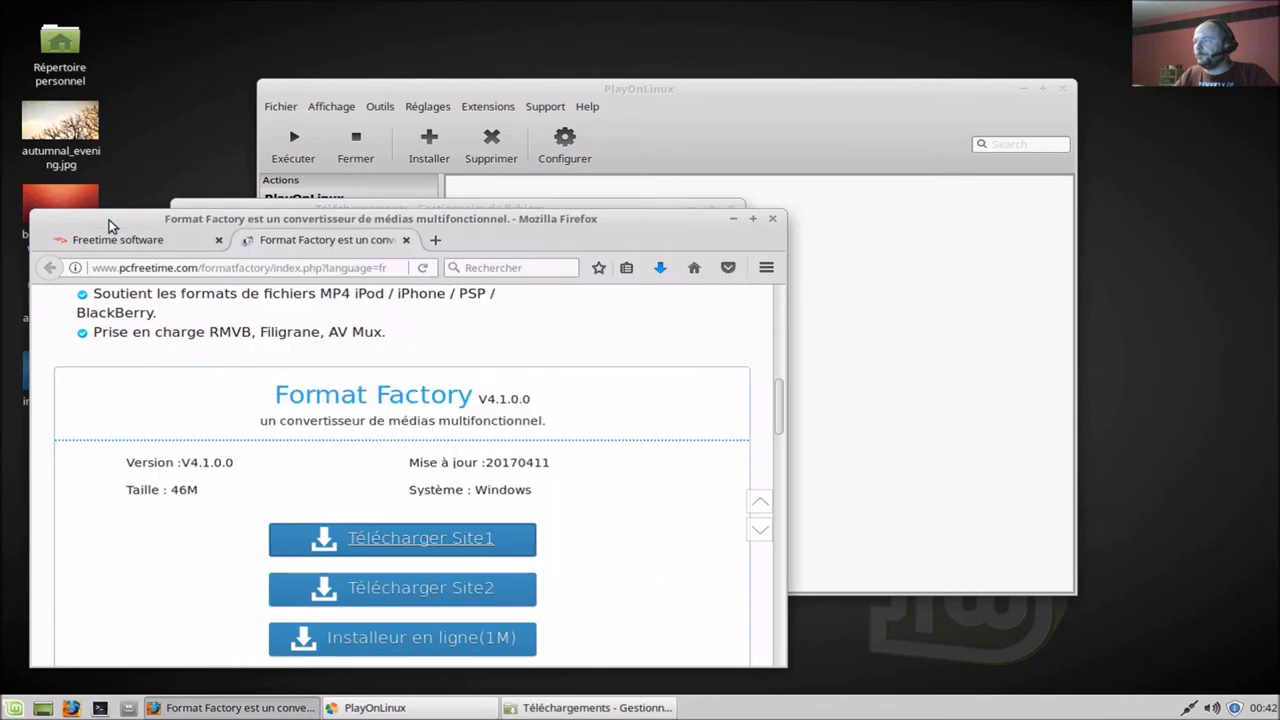
{"action": "left_click", "coordinate": [660, 268]}
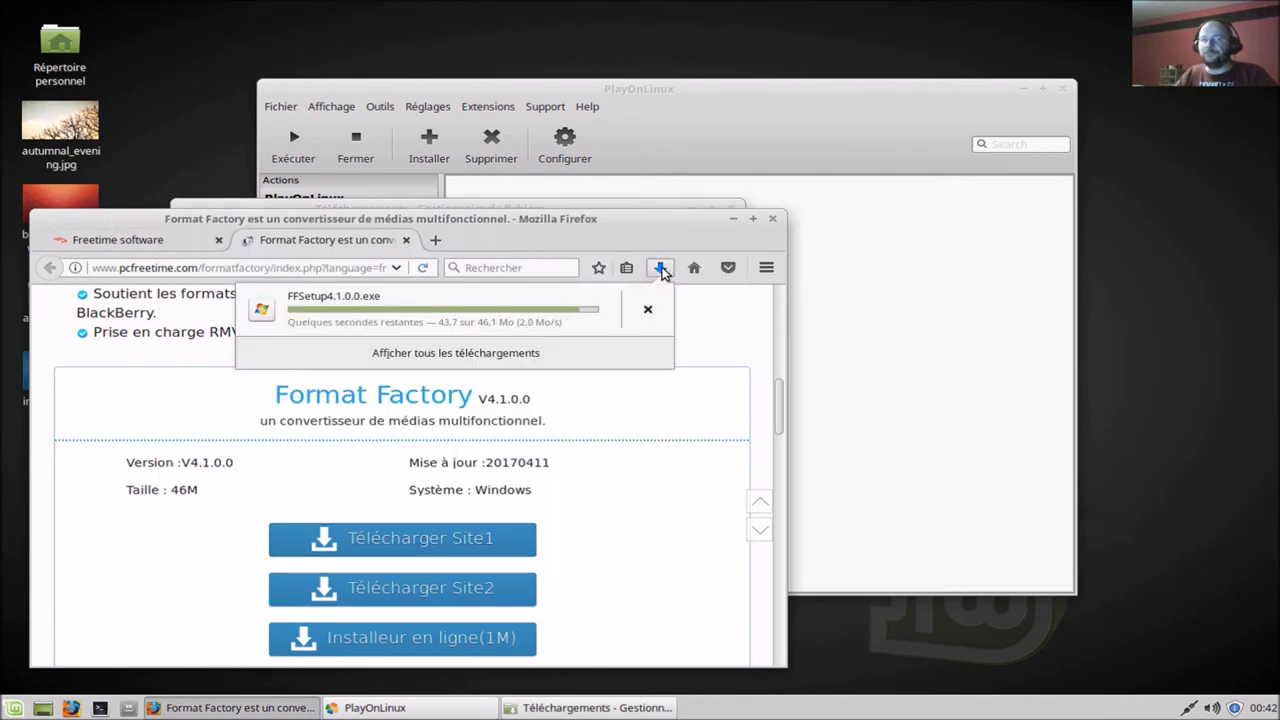
{"action": "left_click", "coordinate": [660, 268]}
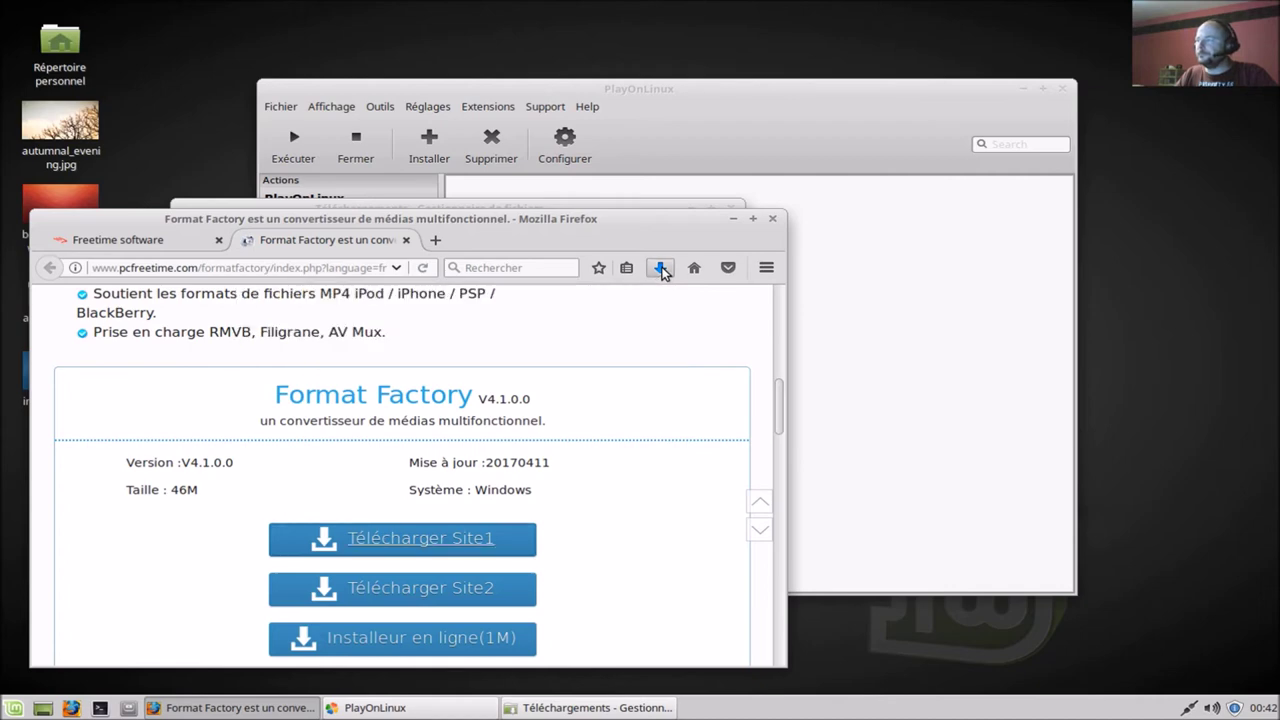
{"action": "left_click", "coordinate": [660, 268]}
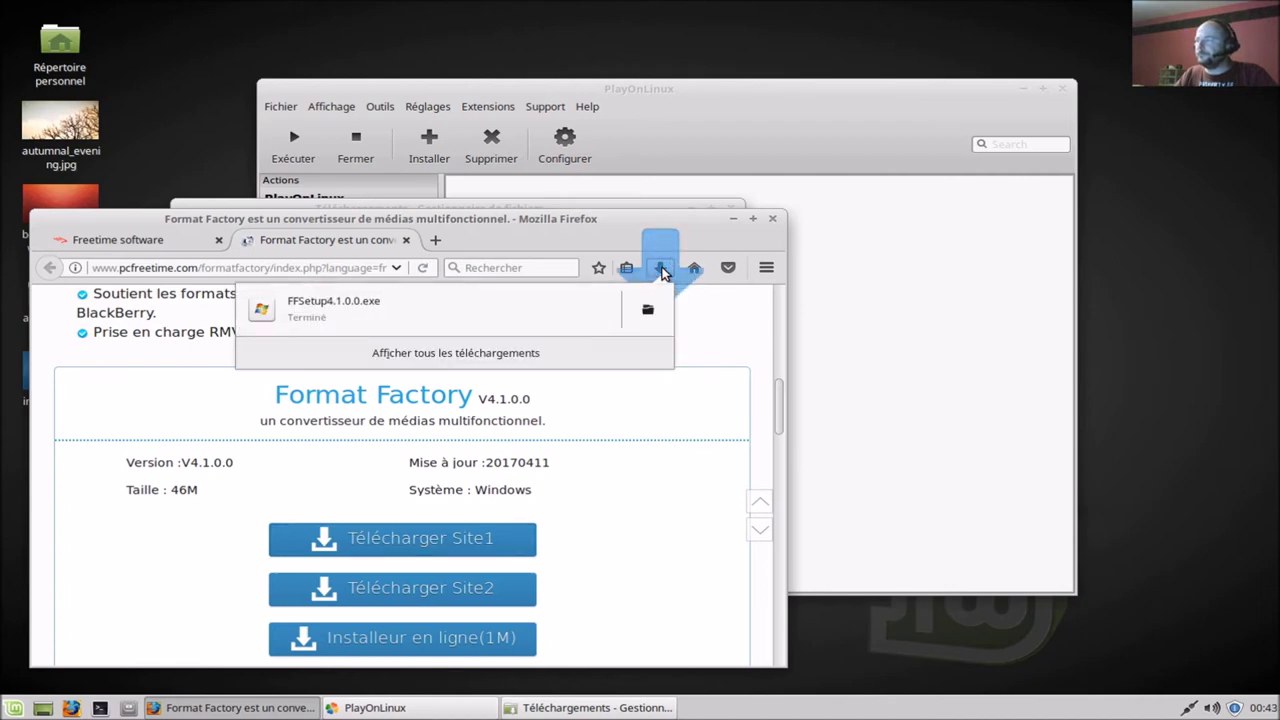
{"action": "left_click", "coordinate": [774, 224]}
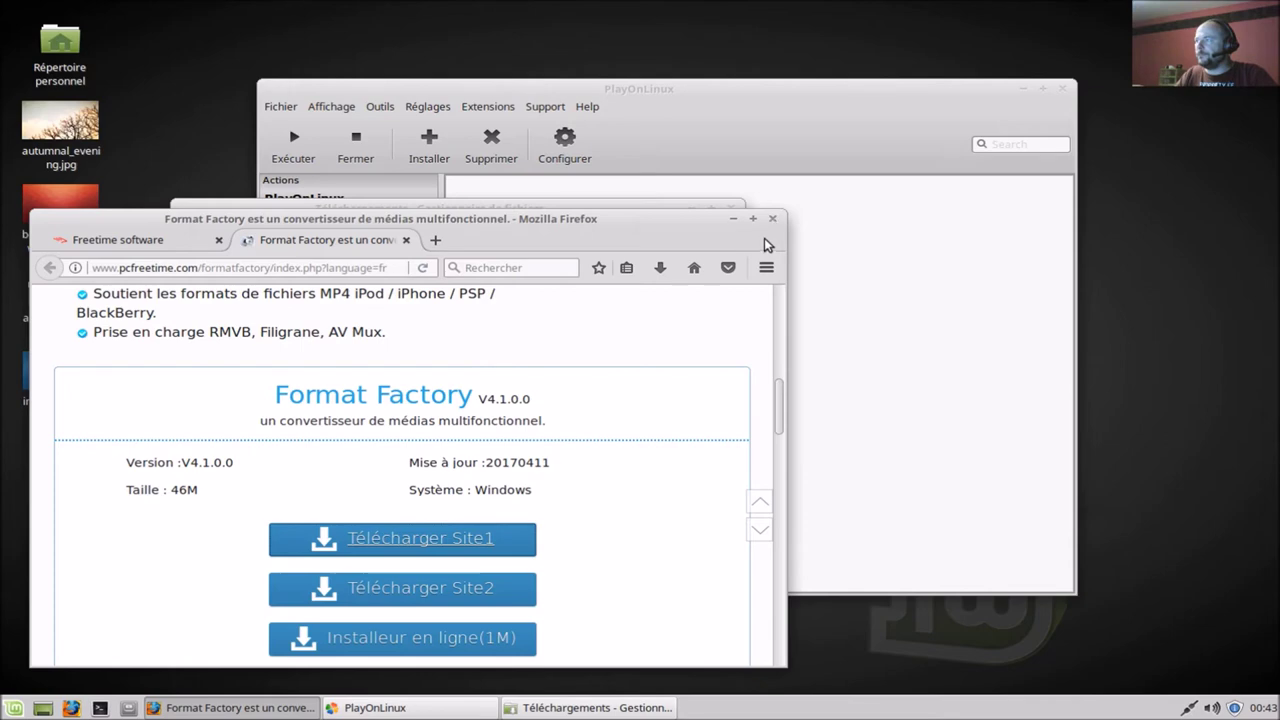
{"action": "left_click", "coordinate": [774, 224]}
Move the Téléchargements window clear of the PlayOnLinux actions and try to run FFSetup4.1.0.0.exe with the Wine Windows program loader
{"action": "left_click", "coordinate": [550, 482]}
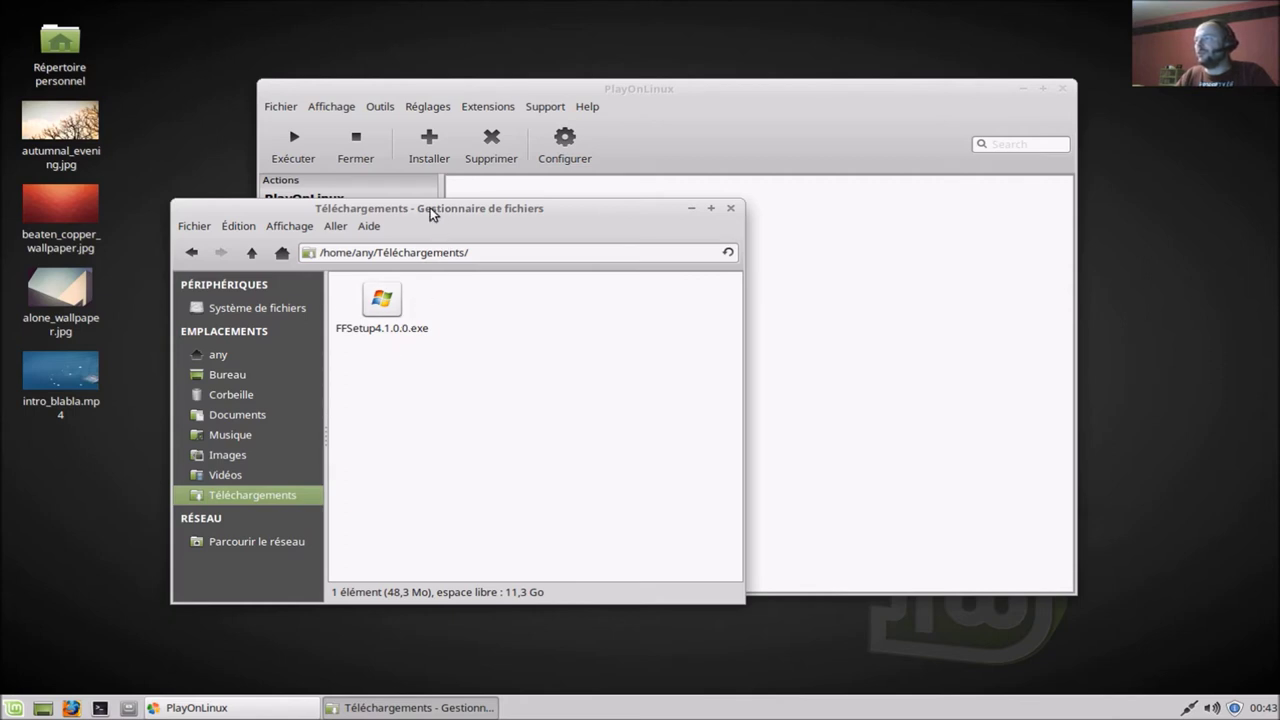
{"action": "left_click_drag", "start_coordinate": [430, 207], "coordinate": [398, 259]}
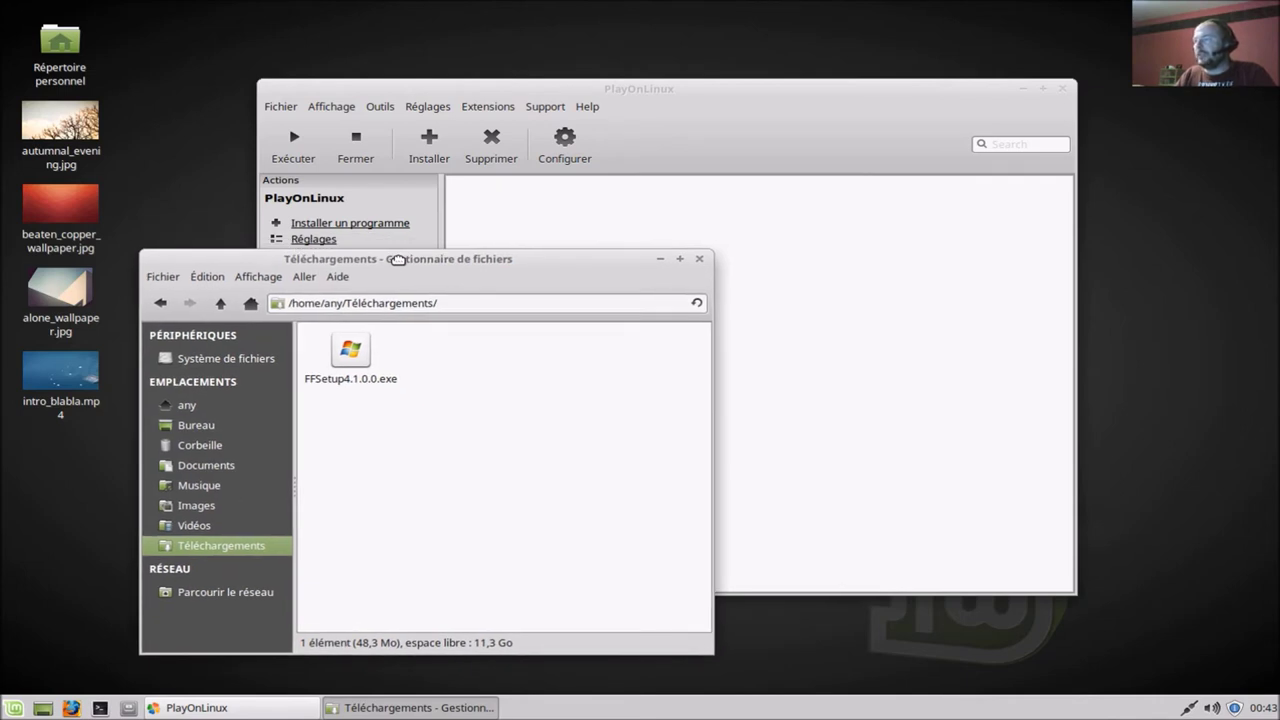
{"action": "left_click_drag", "start_coordinate": [398, 259], "coordinate": [397, 259]}
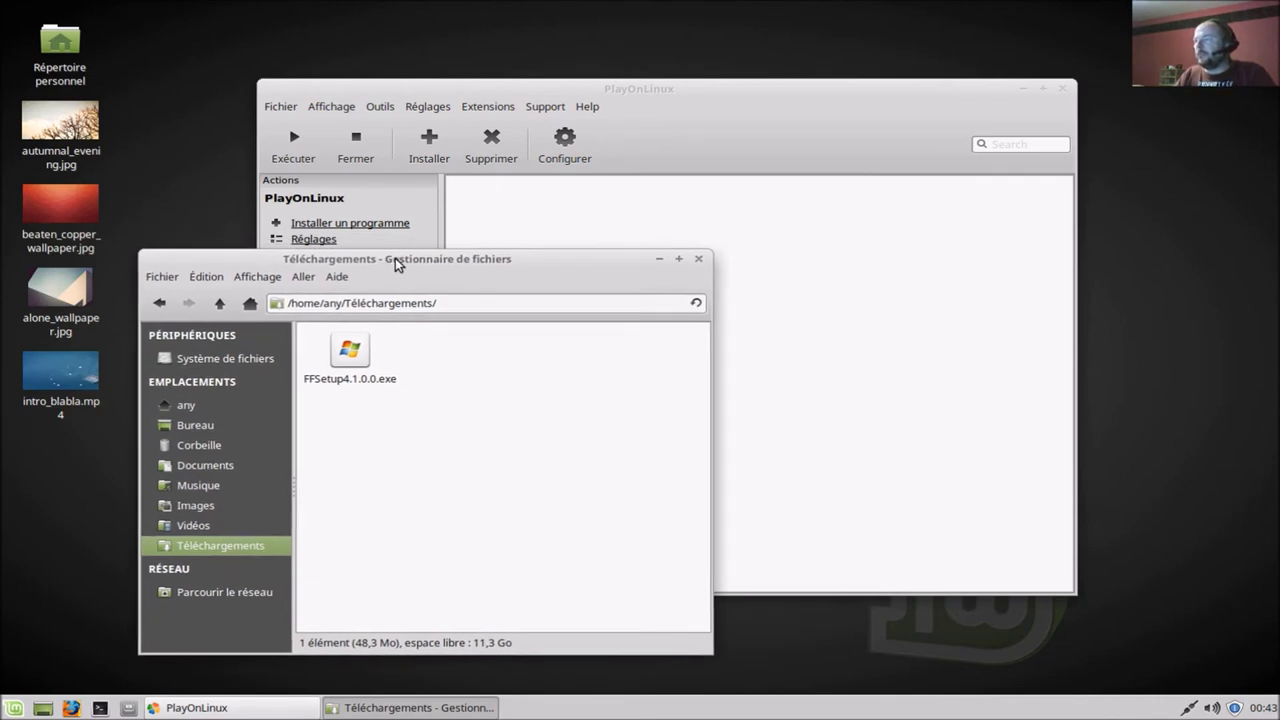
{"action": "right_click", "coordinate": [351, 354]}
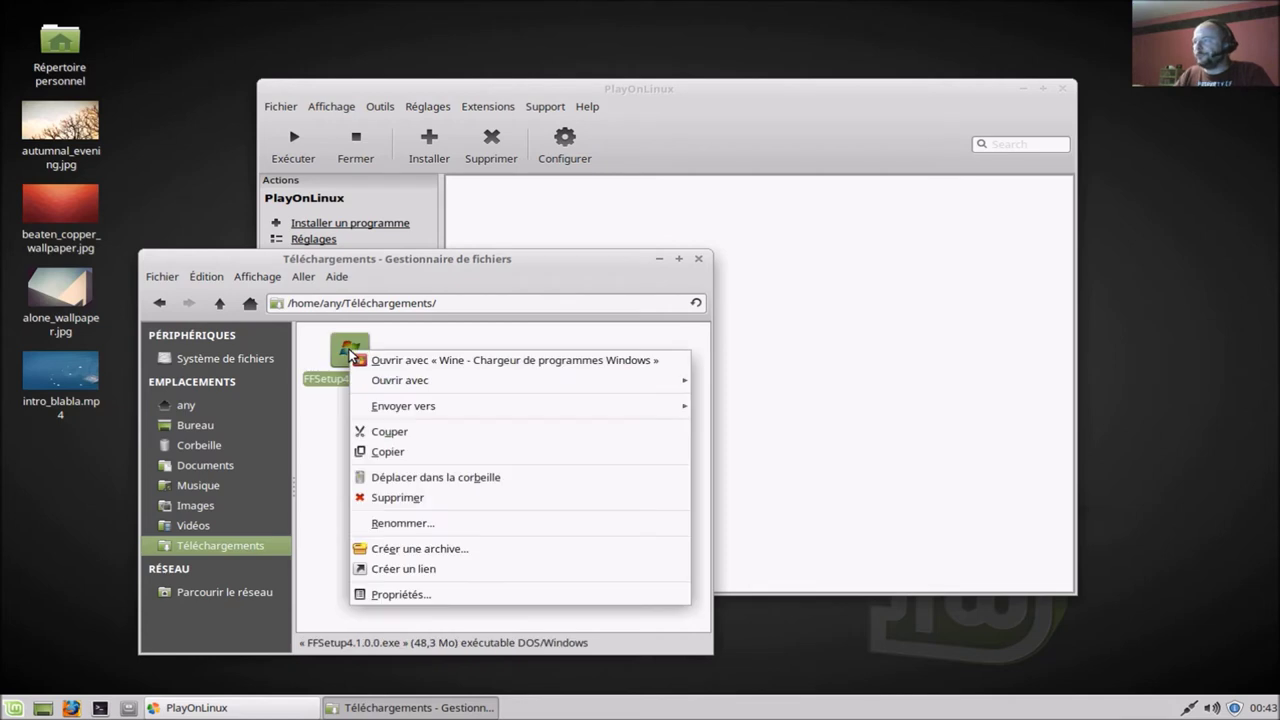
{"action": "left_click", "coordinate": [403, 361]}
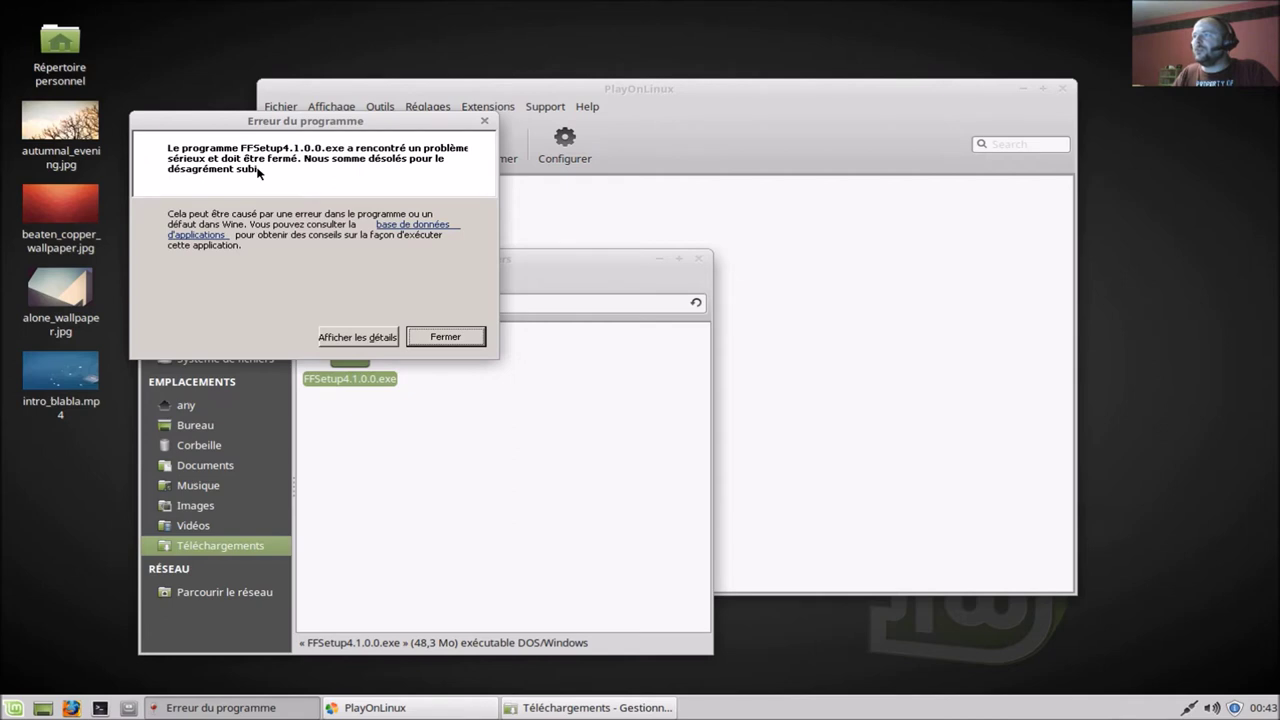
{"action": "left_click", "coordinate": [474, 342]}
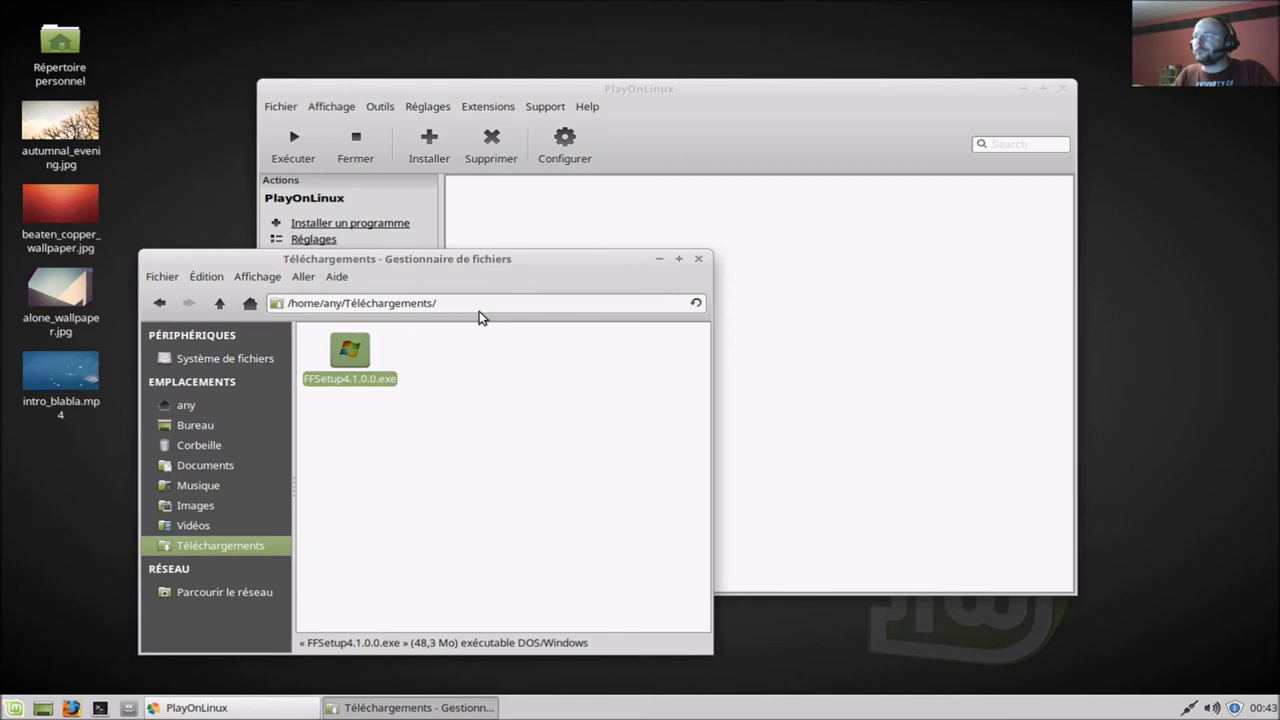
Close the Téléchargements window, open PlayOnLinux's program installation menu, and reposition it
{"action": "left_click", "coordinate": [700, 262]}
{"action": "left_click", "coordinate": [379, 222]}
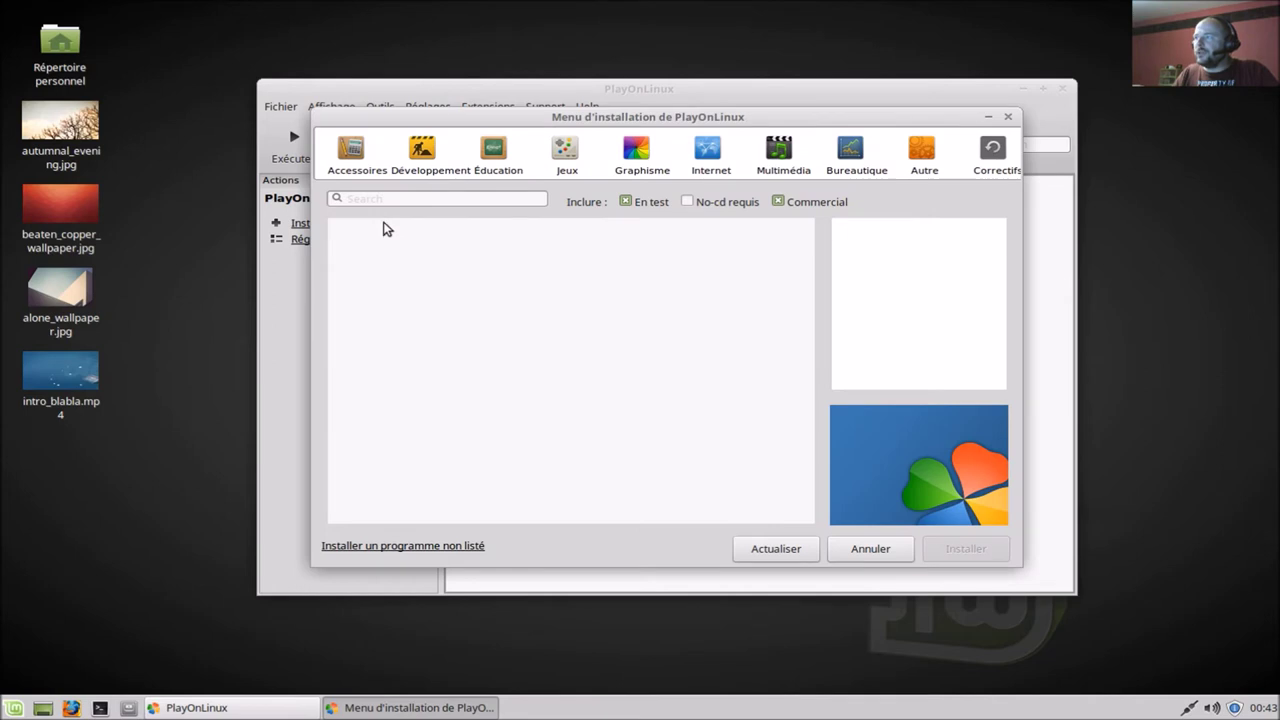
{"action": "left_click_drag", "start_coordinate": [607, 120], "coordinate": [443, 193]}
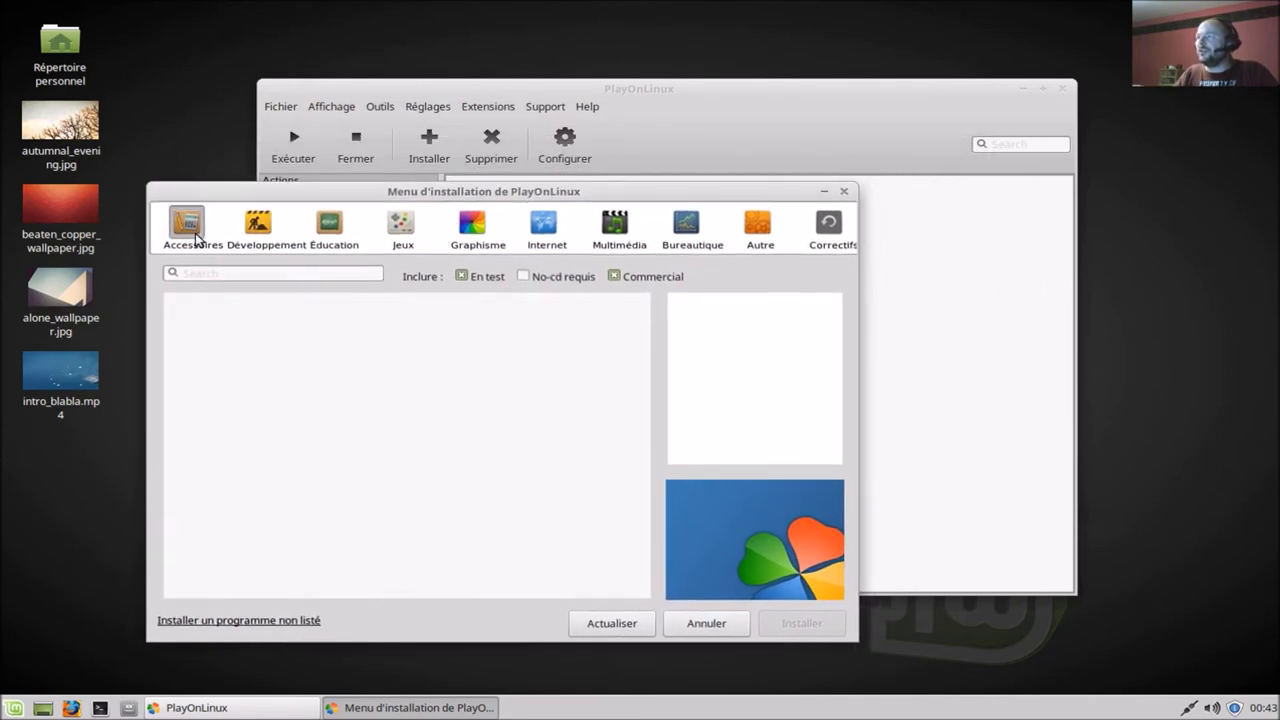
Browse the installation menu's software categories one after another, from Accessoires through Correctifs
{"action": "left_click", "coordinate": [197, 238]}
{"action": "left_click", "coordinate": [256, 230]}
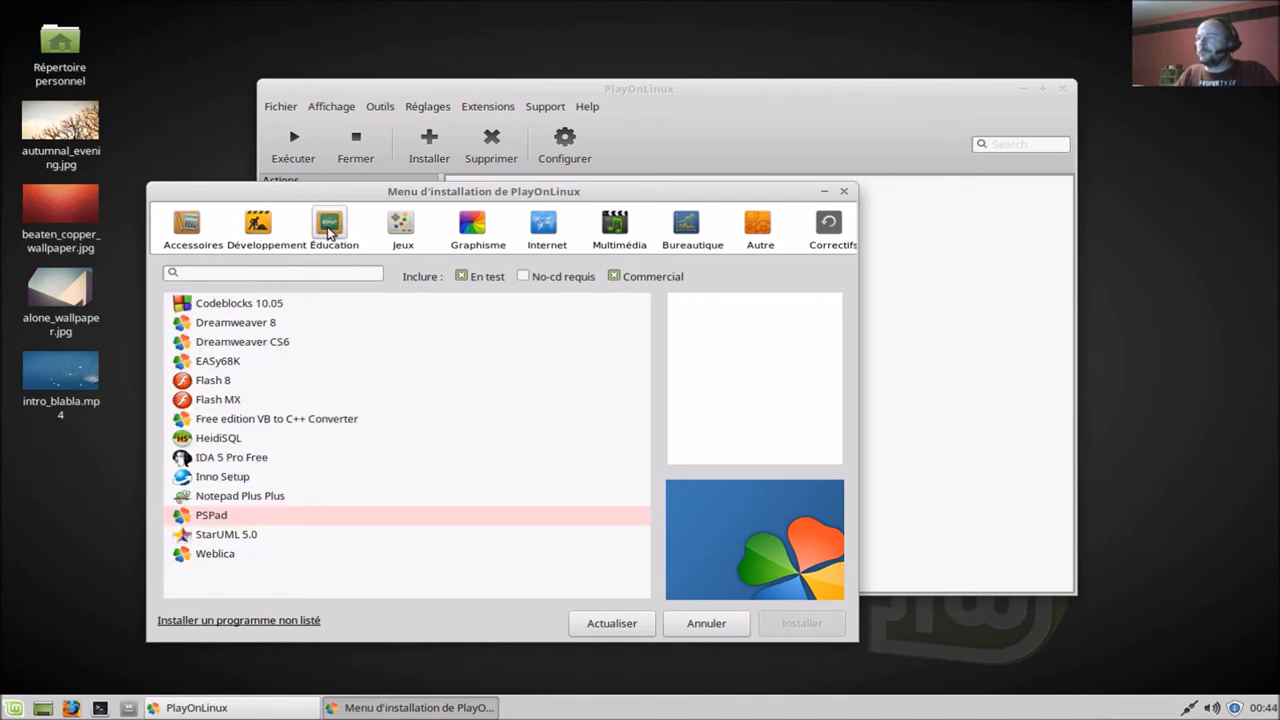
{"action": "left_click", "coordinate": [329, 230]}
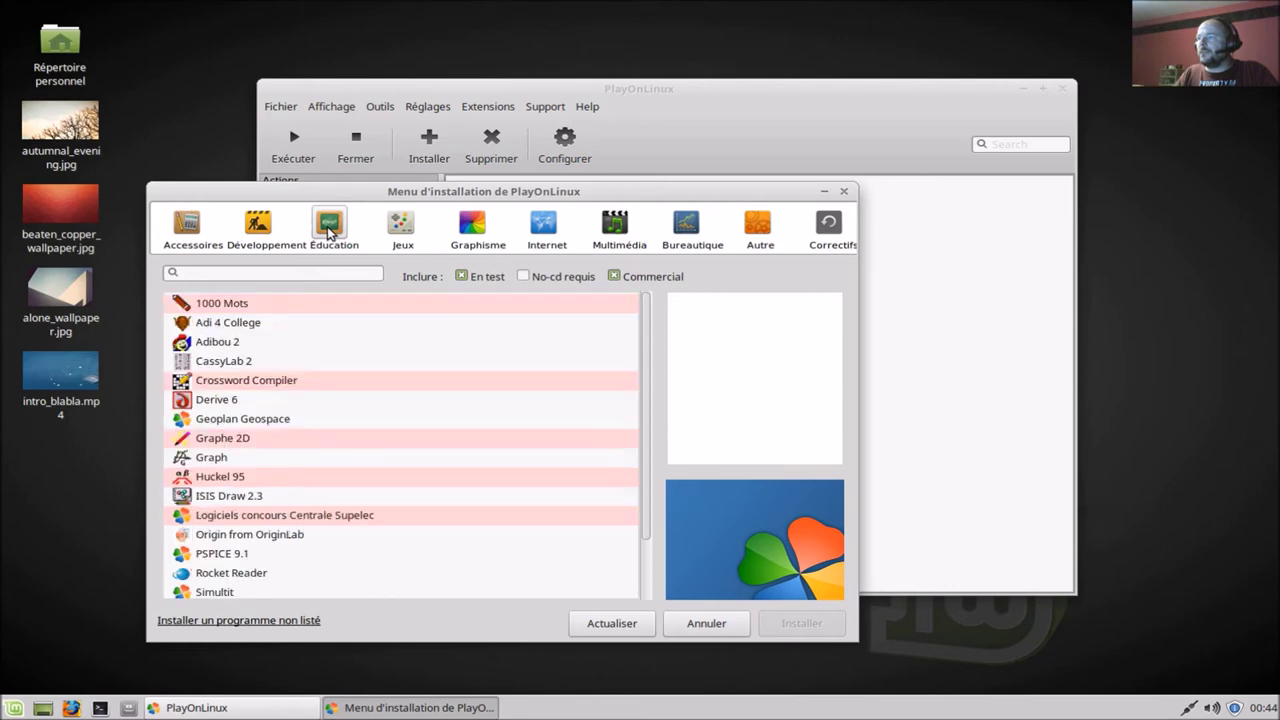
{"action": "left_click", "coordinate": [401, 234]}
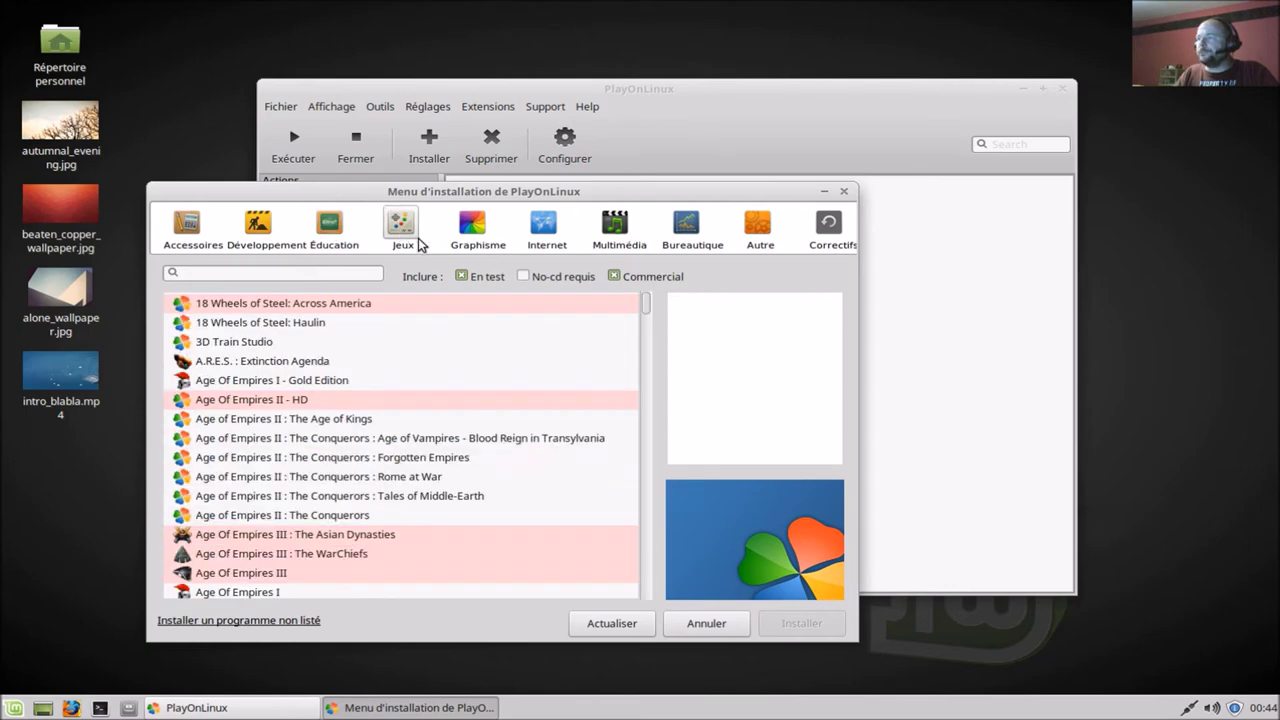
{"action": "left_click", "coordinate": [471, 229]}
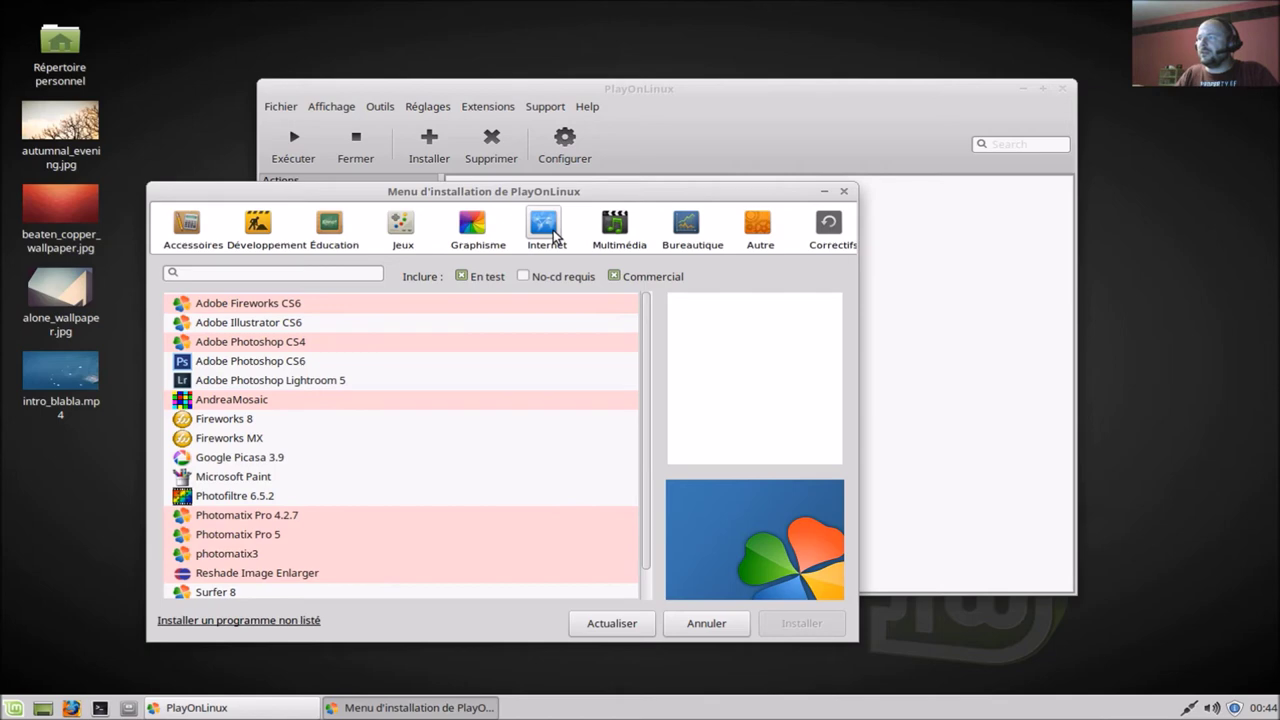
{"action": "left_click", "coordinate": [555, 236]}
{"action": "left_click", "coordinate": [627, 237]}
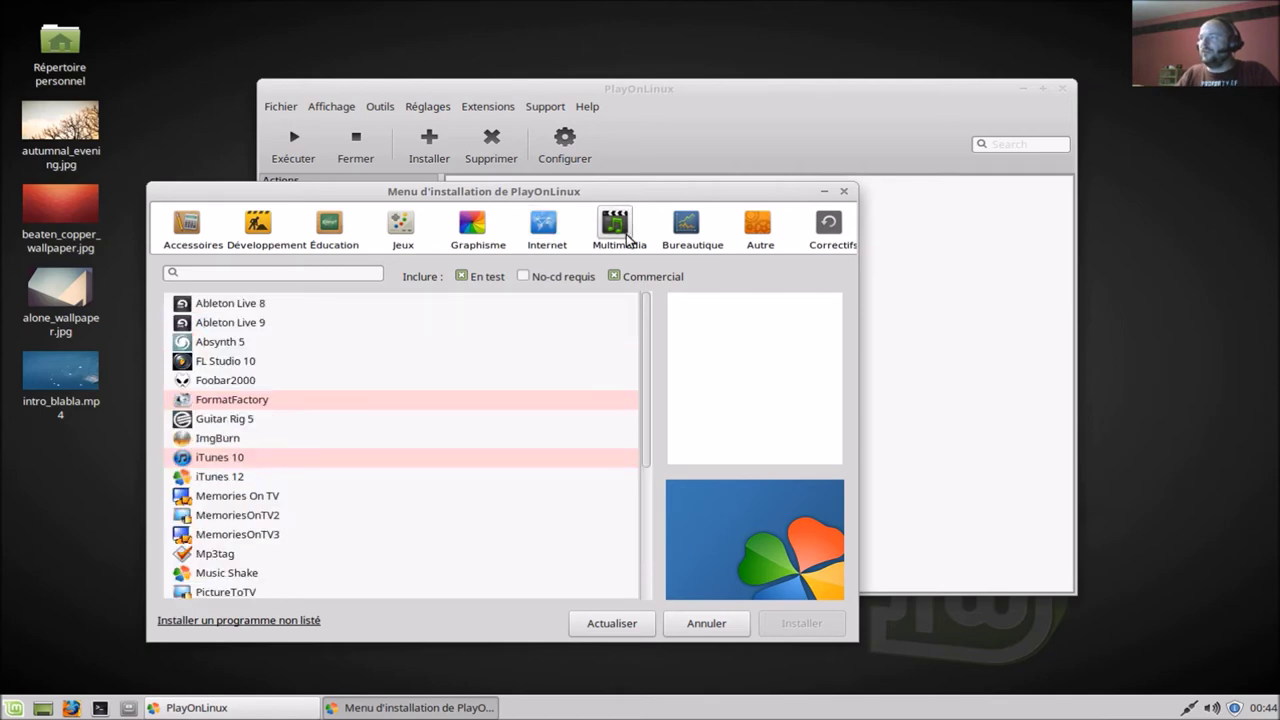
{"action": "left_click", "coordinate": [692, 230]}
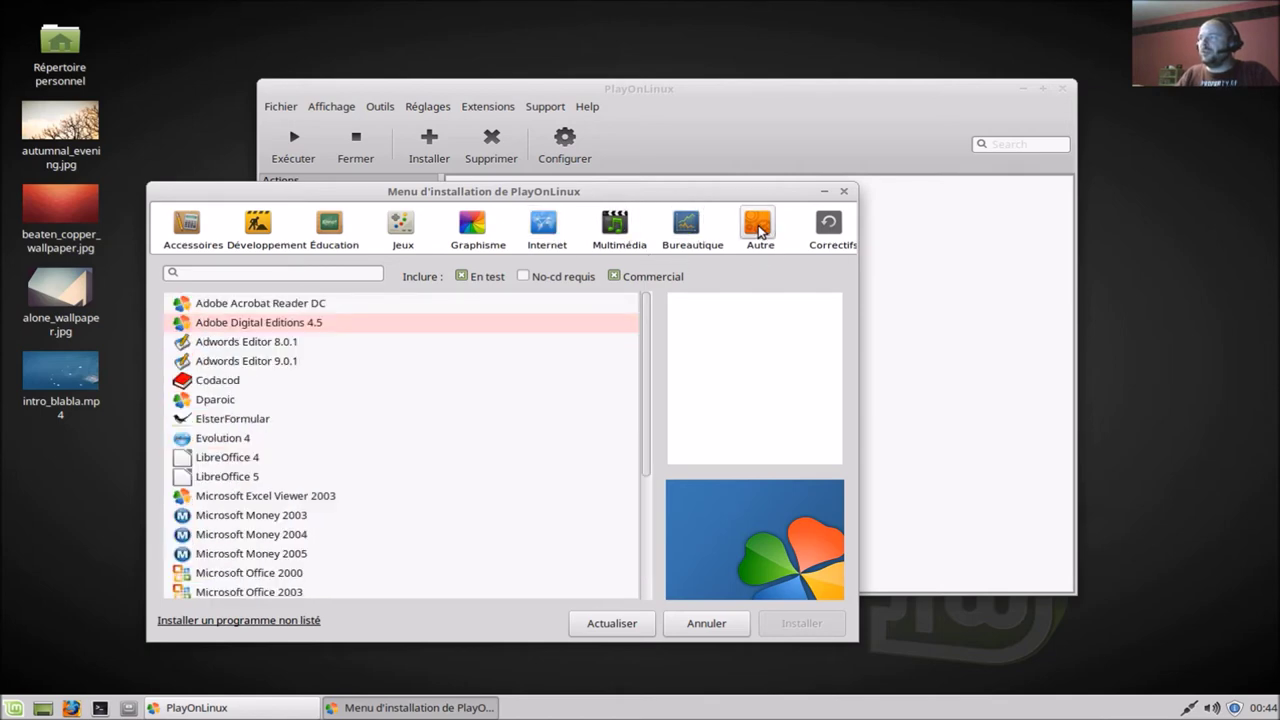
{"action": "left_click", "coordinate": [760, 230]}
{"action": "left_click", "coordinate": [828, 226]}
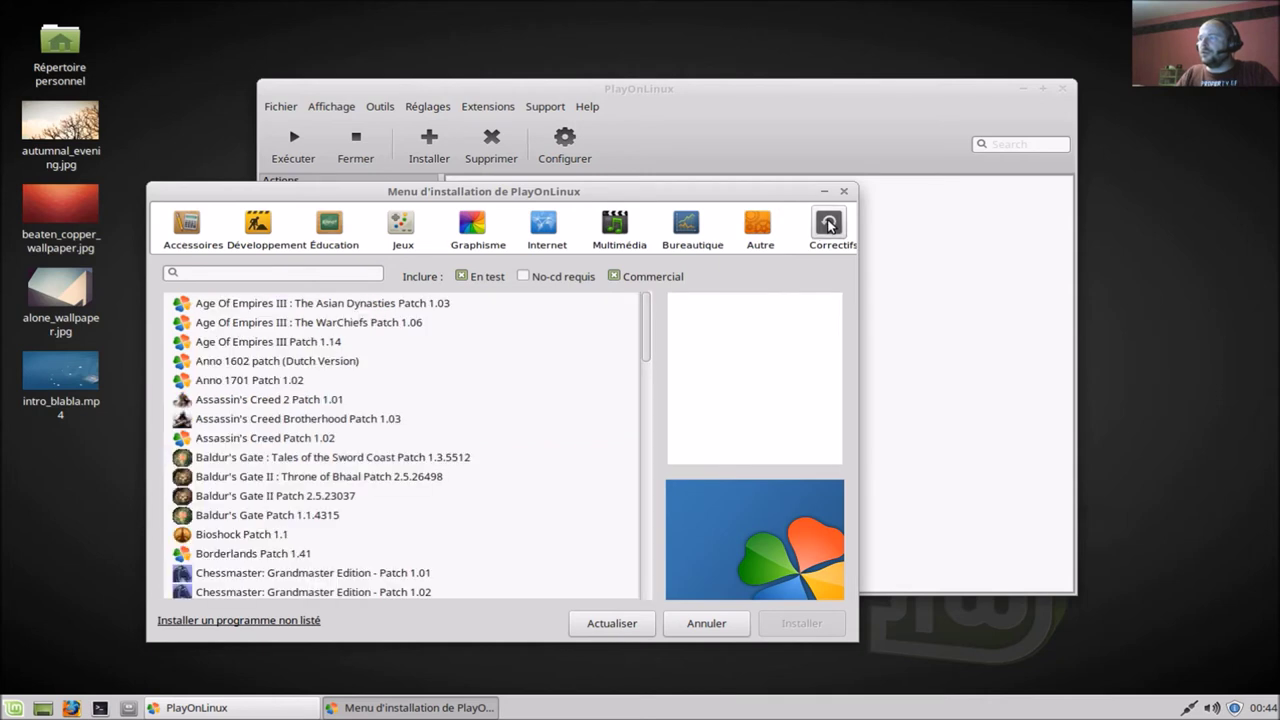
Return to the Accessoires category, view the IZArc description, and look through the program list
{"action": "left_click", "coordinate": [186, 225]}
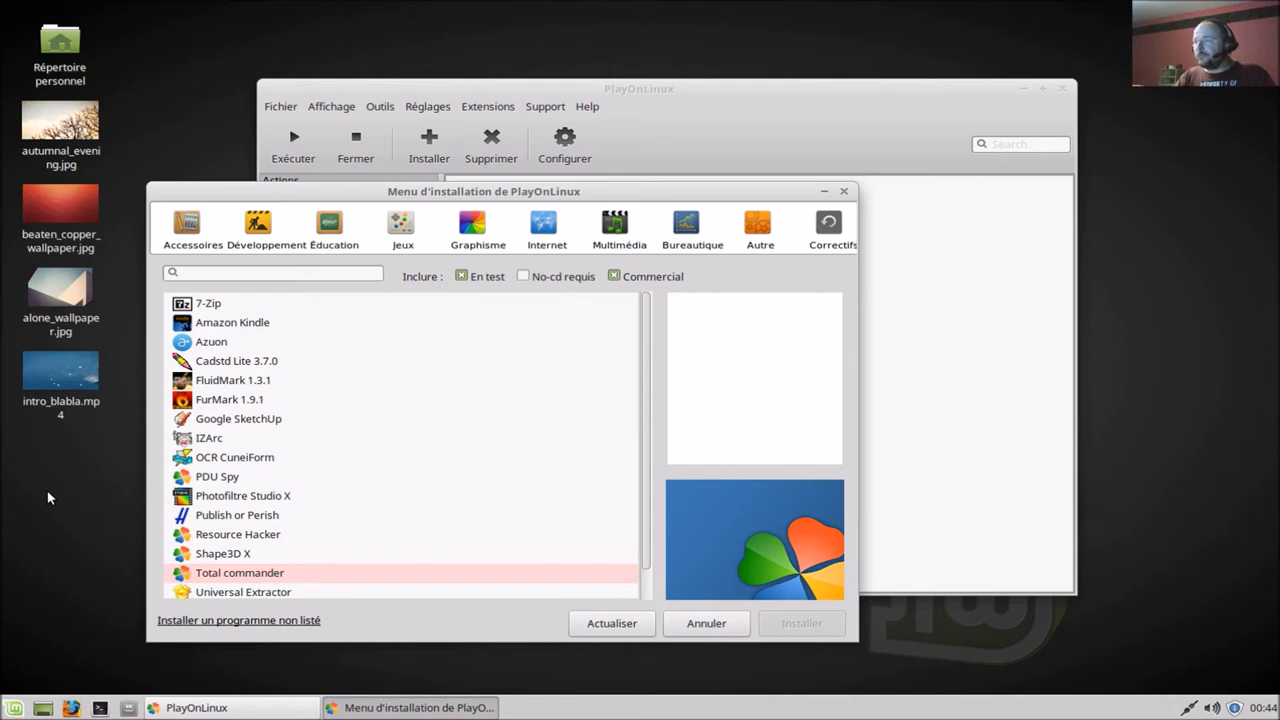
{"action": "left_click", "coordinate": [209, 443]}
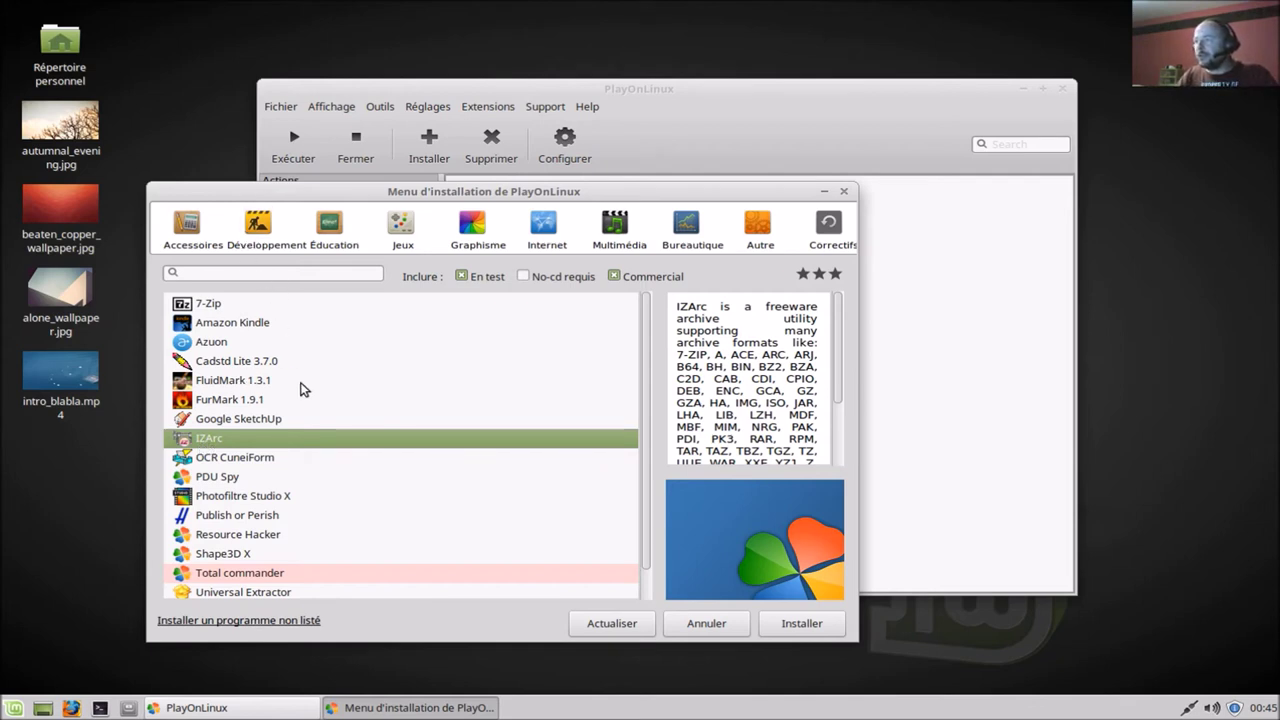
{"action": "scroll", "coordinate": [311, 390], "scroll_direction": "down", "scroll_amount": 2}
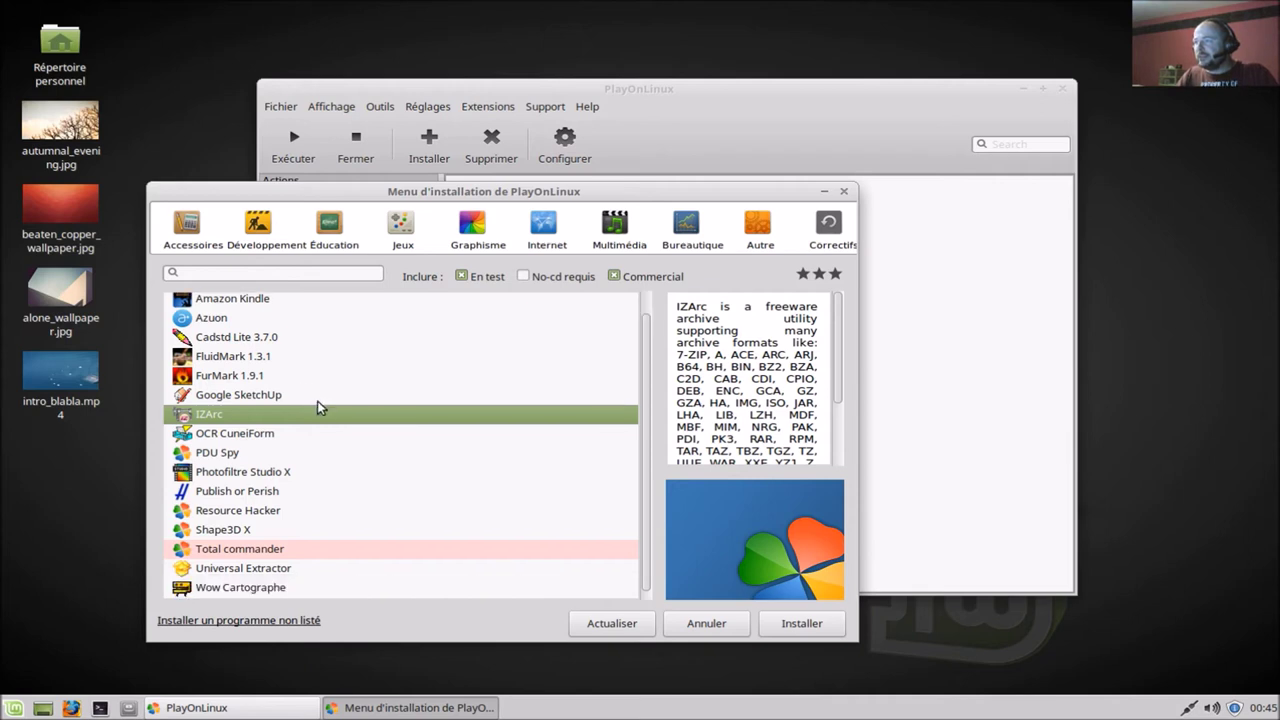
{"action": "scroll", "coordinate": [319, 405], "scroll_direction": "up", "scroll_amount": 2}
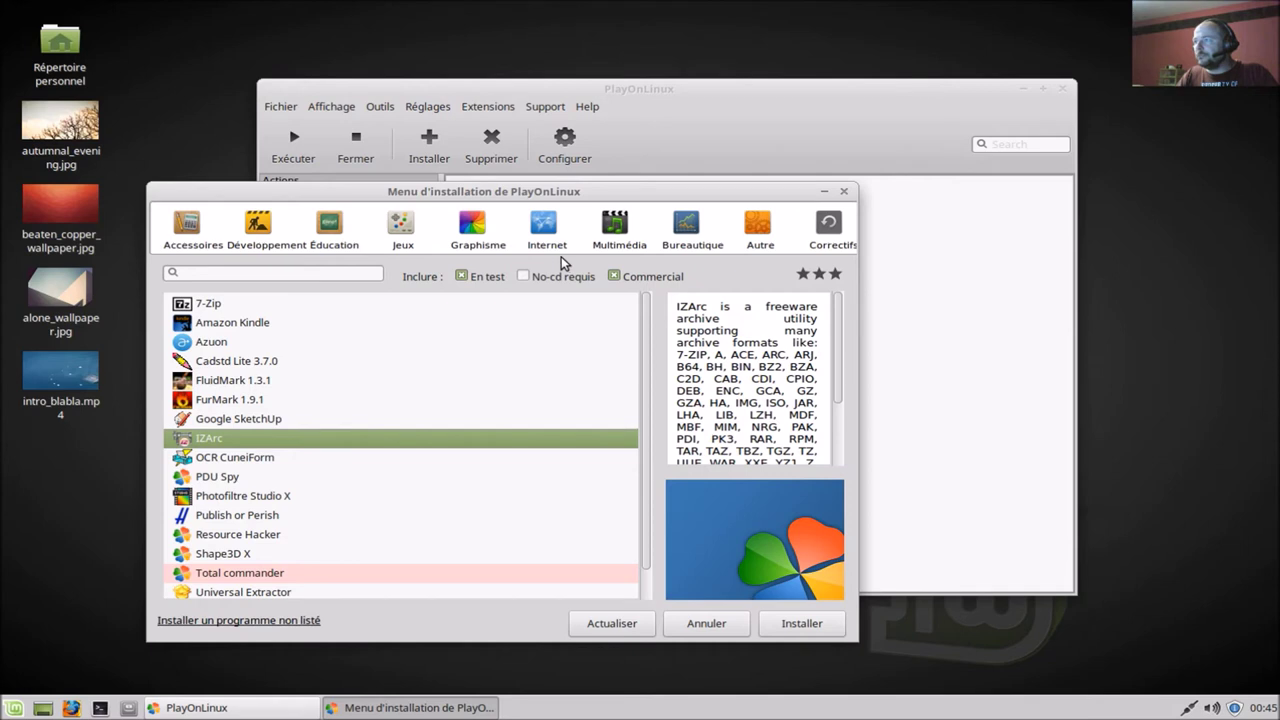
Start installing FormatFactory from the Multimédia category and acknowledge the notice that the program is in testing
{"action": "left_click", "coordinate": [612, 230]}
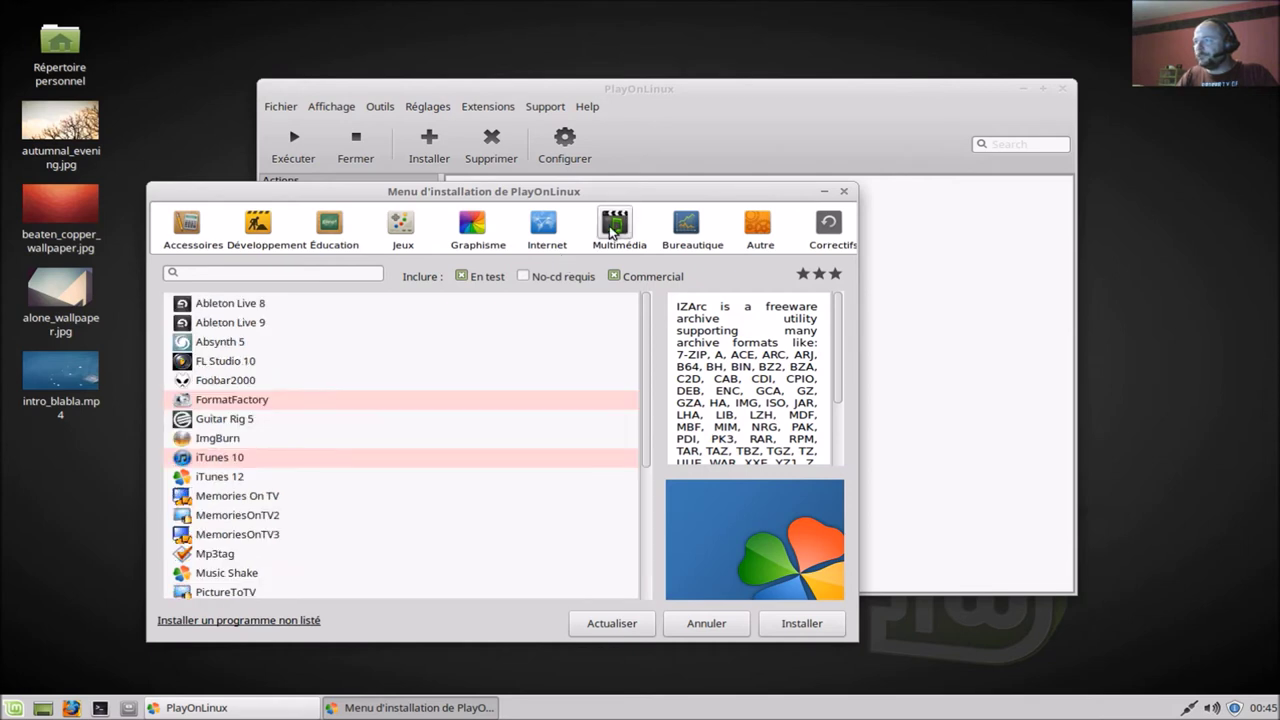
{"action": "left_click", "coordinate": [233, 402]}
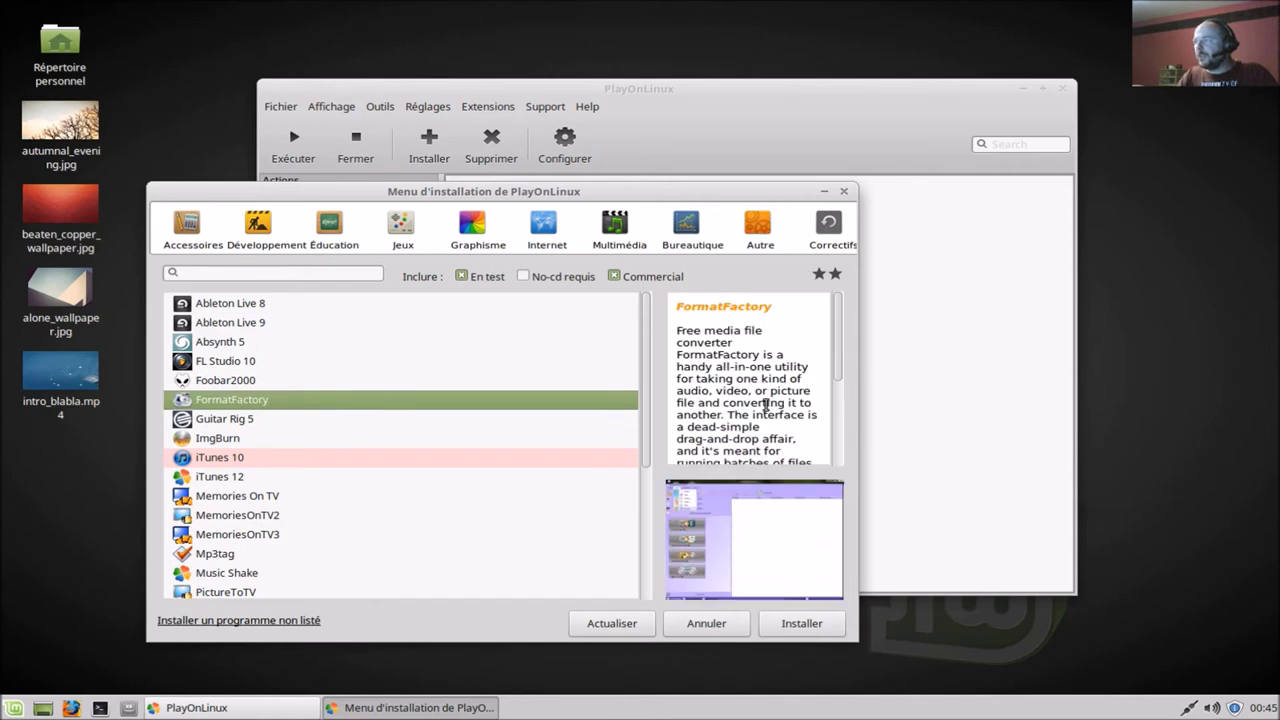
{"action": "left_click", "coordinate": [806, 625]}
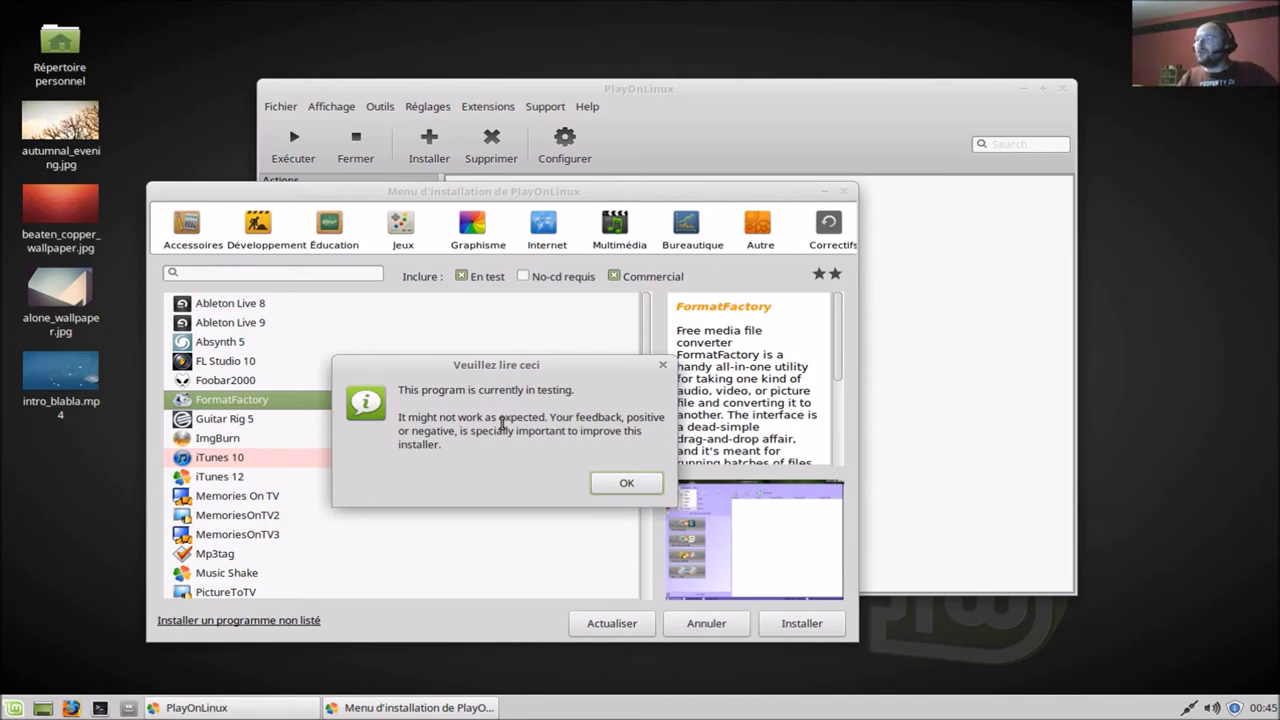
{"action": "left_click", "coordinate": [610, 484]}
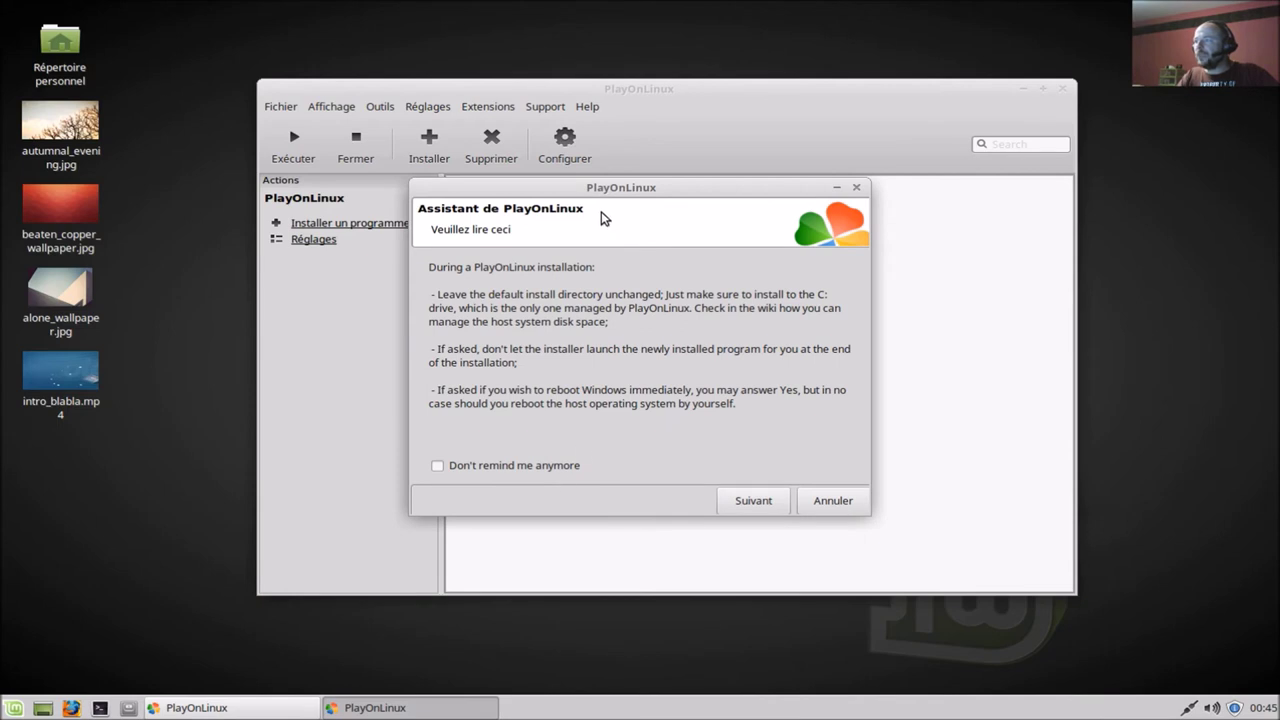
Continue past the PlayOnLinux information pages and begin the FormatFactory installation, keeping the assistant window aside
{"action": "left_click_drag", "start_coordinate": [595, 190], "coordinate": [362, 310]}
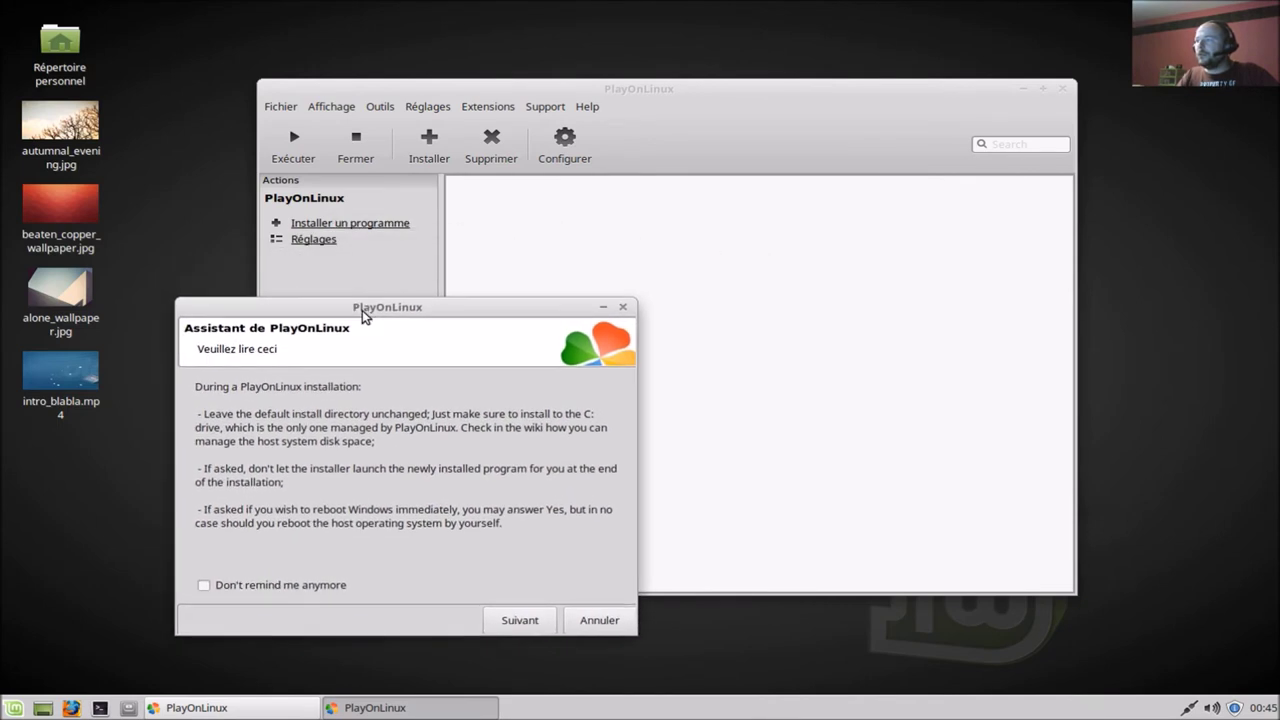
{"action": "left_click", "coordinate": [535, 624]}
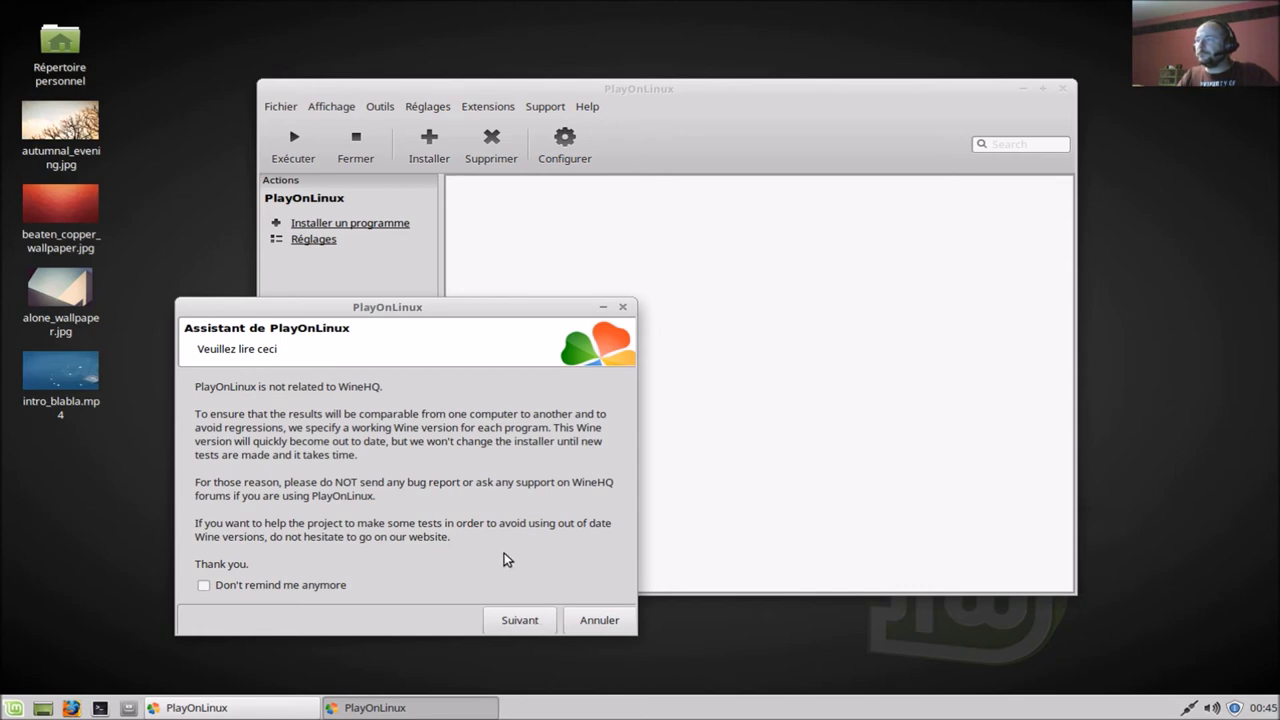
{"action": "left_click", "coordinate": [517, 620]}
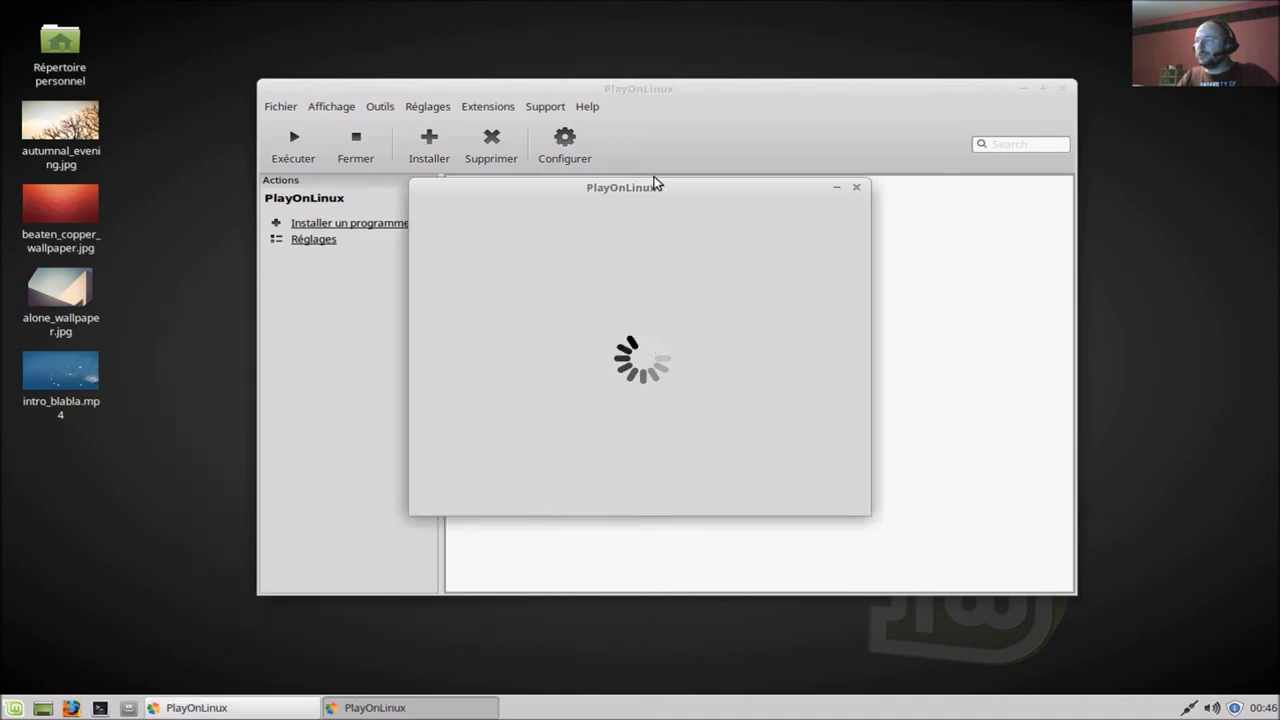
{"action": "left_click_drag", "start_coordinate": [660, 197], "coordinate": [443, 303]}
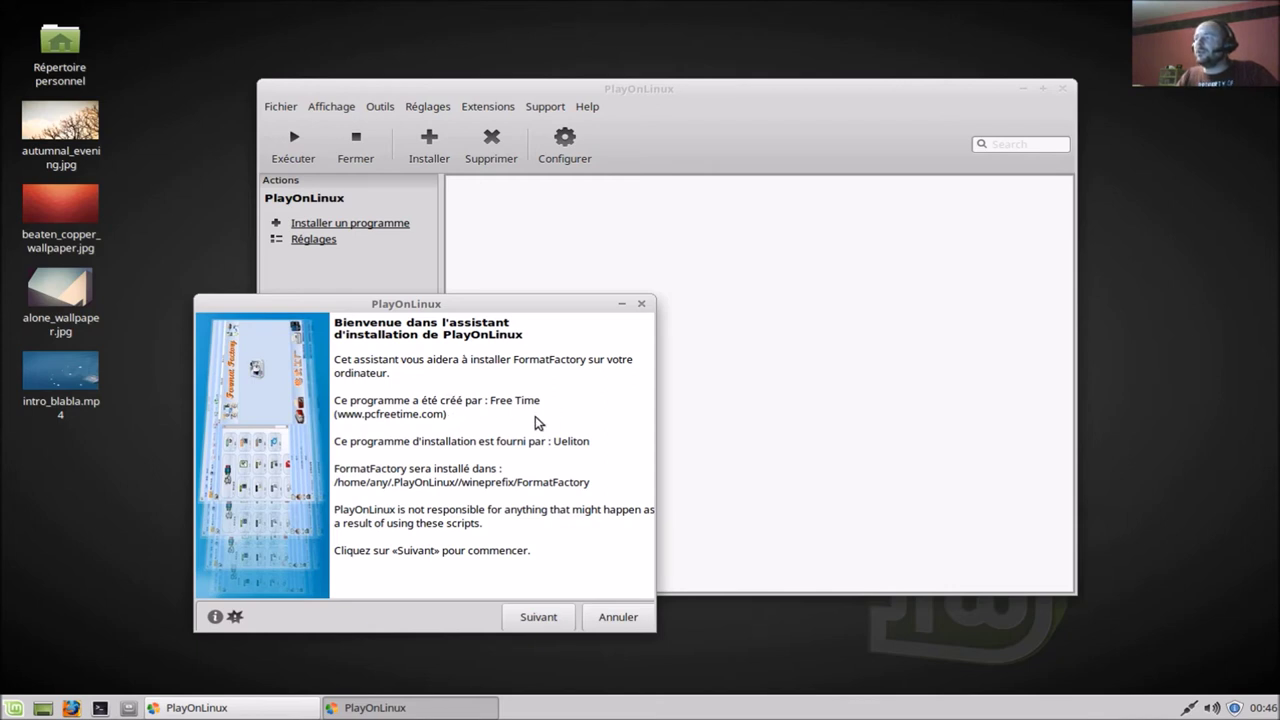
{"action": "left_click", "coordinate": [538, 620]}
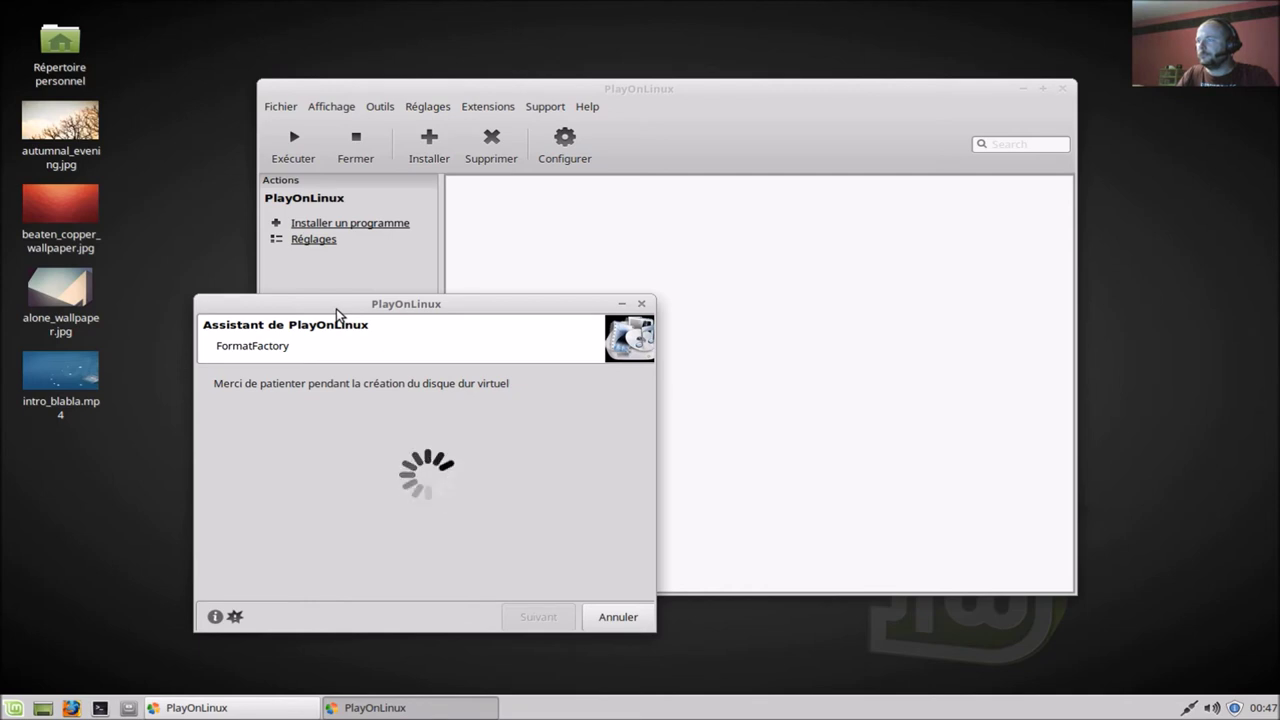
Accept the licence to install the Microsoft fonts, and choose Télécharger le programme as FormatFactory's installation method
{"action": "left_click_drag", "start_coordinate": [347, 305], "coordinate": [295, 347]}
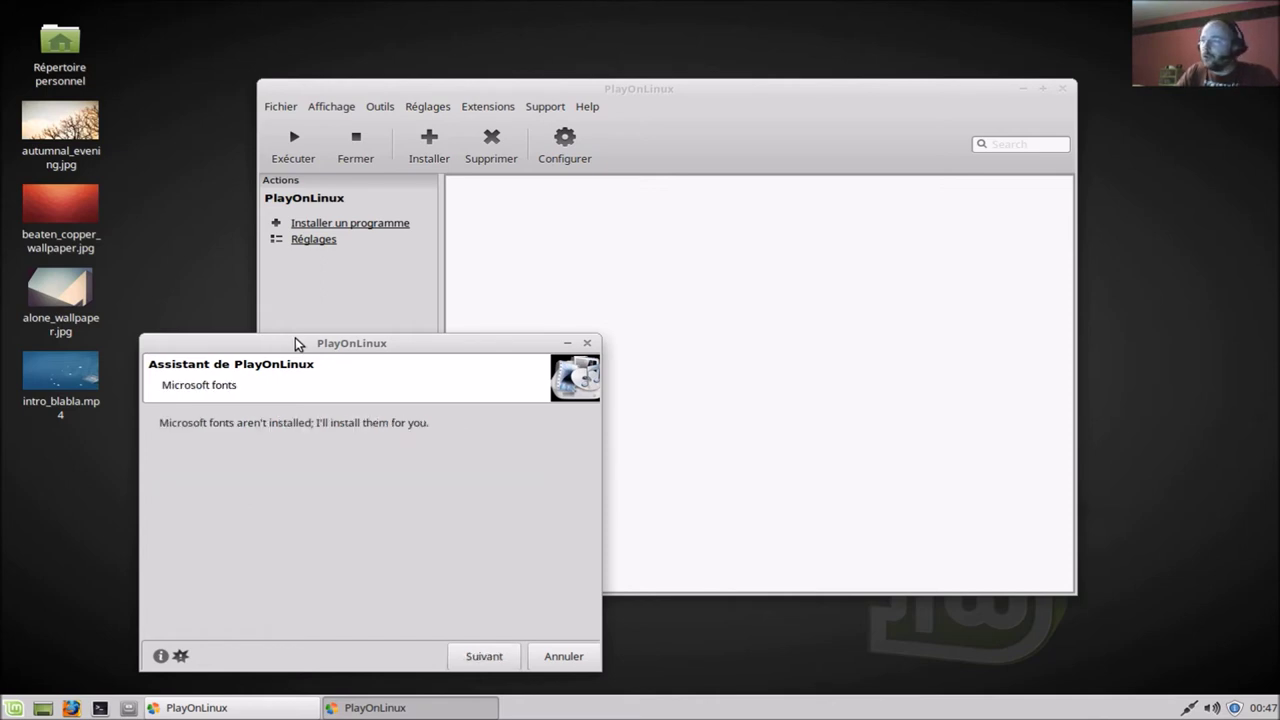
{"action": "left_click_drag", "start_coordinate": [295, 340], "coordinate": [288, 330]}
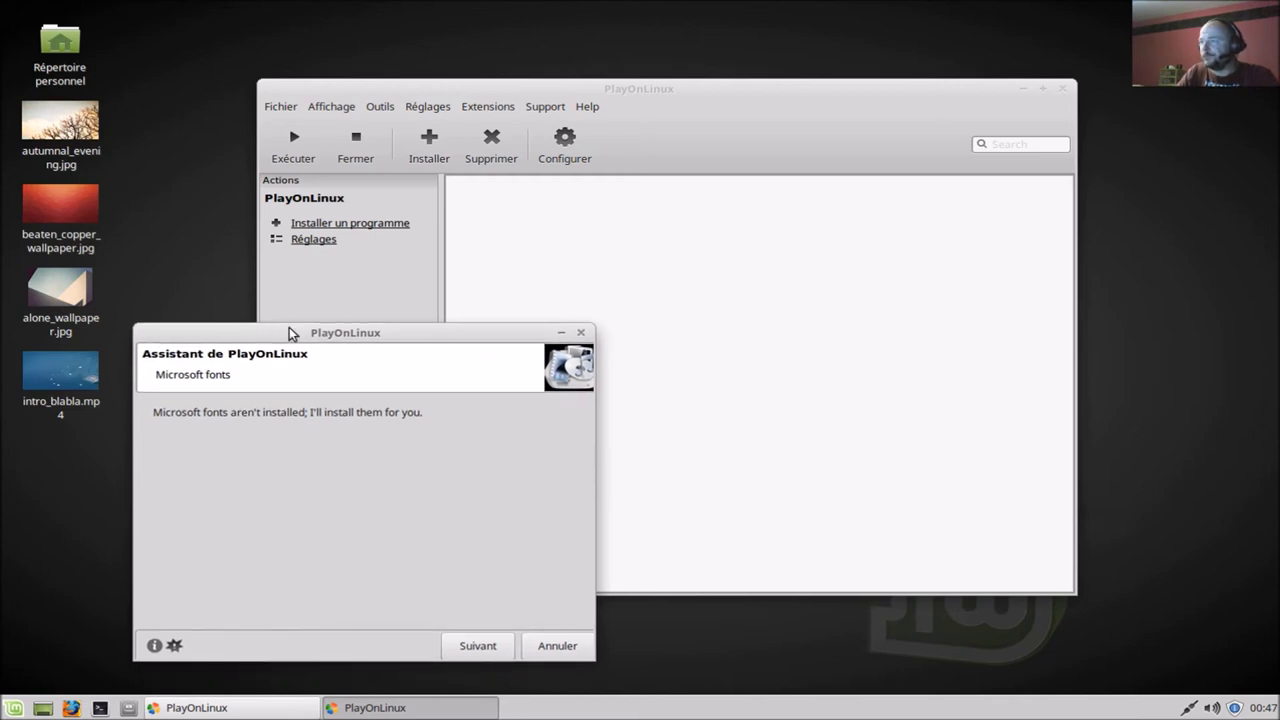
{"action": "left_click", "coordinate": [477, 648]}
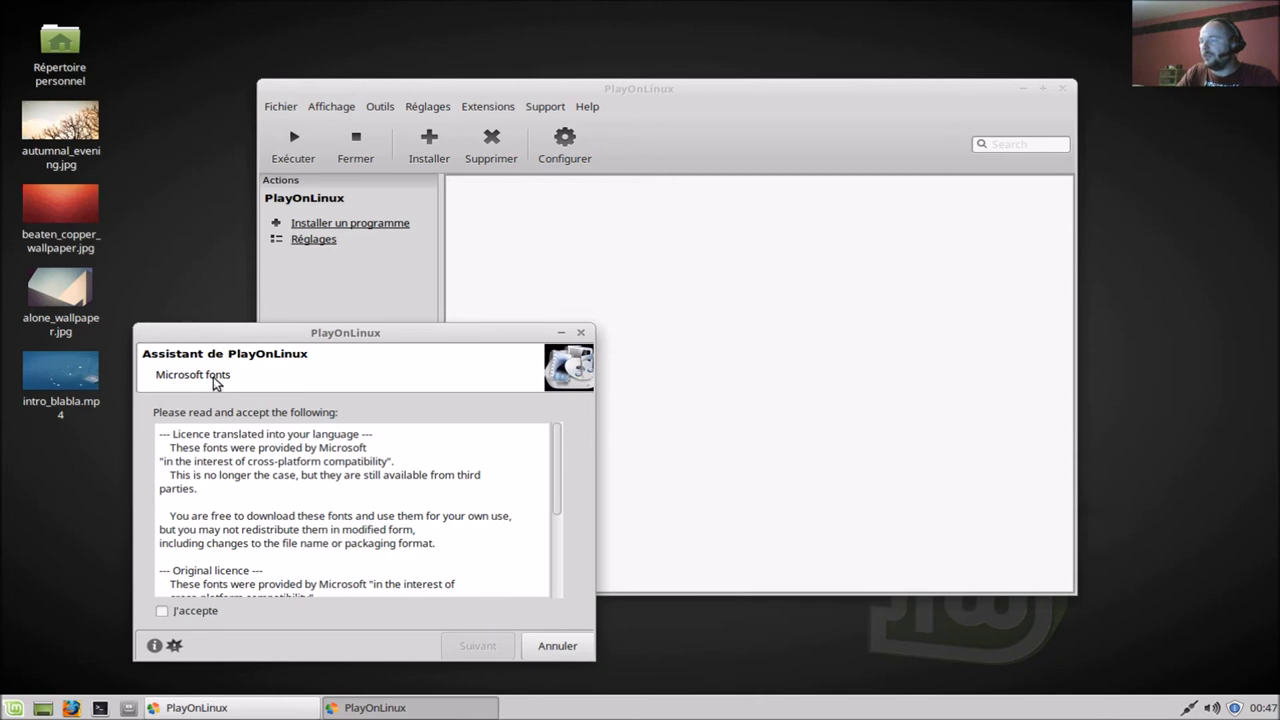
{"action": "left_click", "coordinate": [189, 611]}
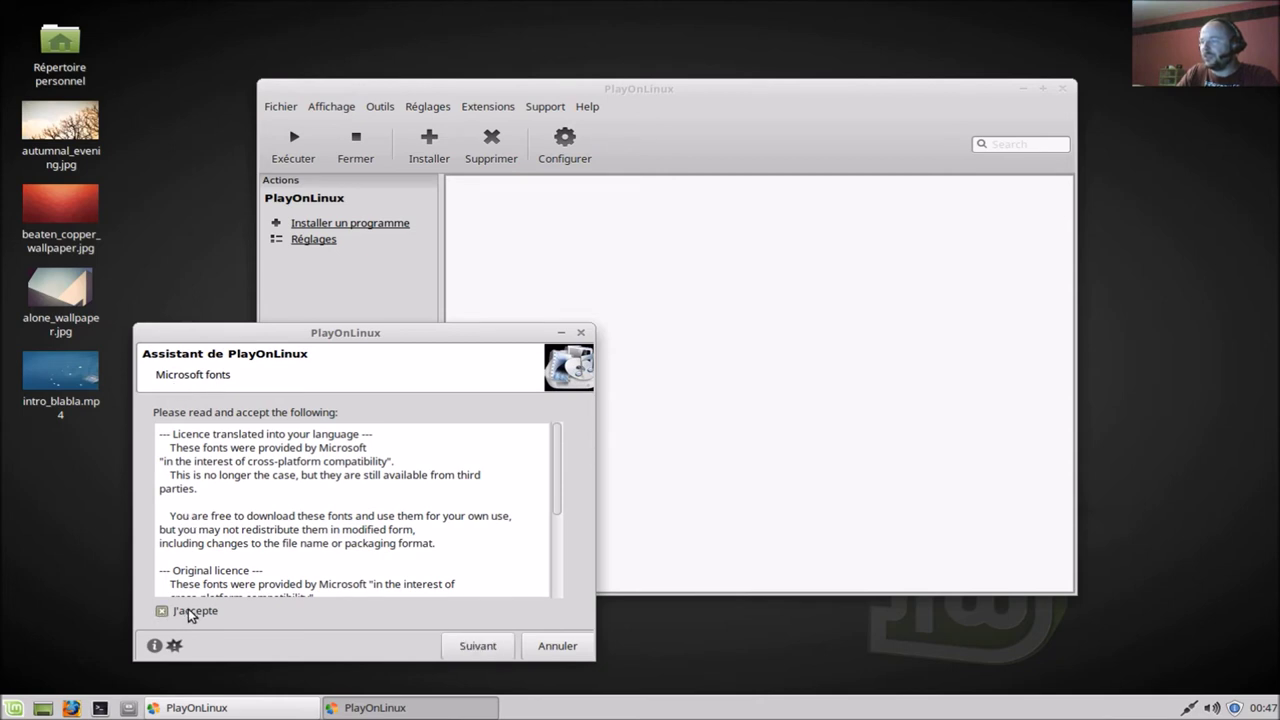
{"action": "left_click", "coordinate": [495, 647]}
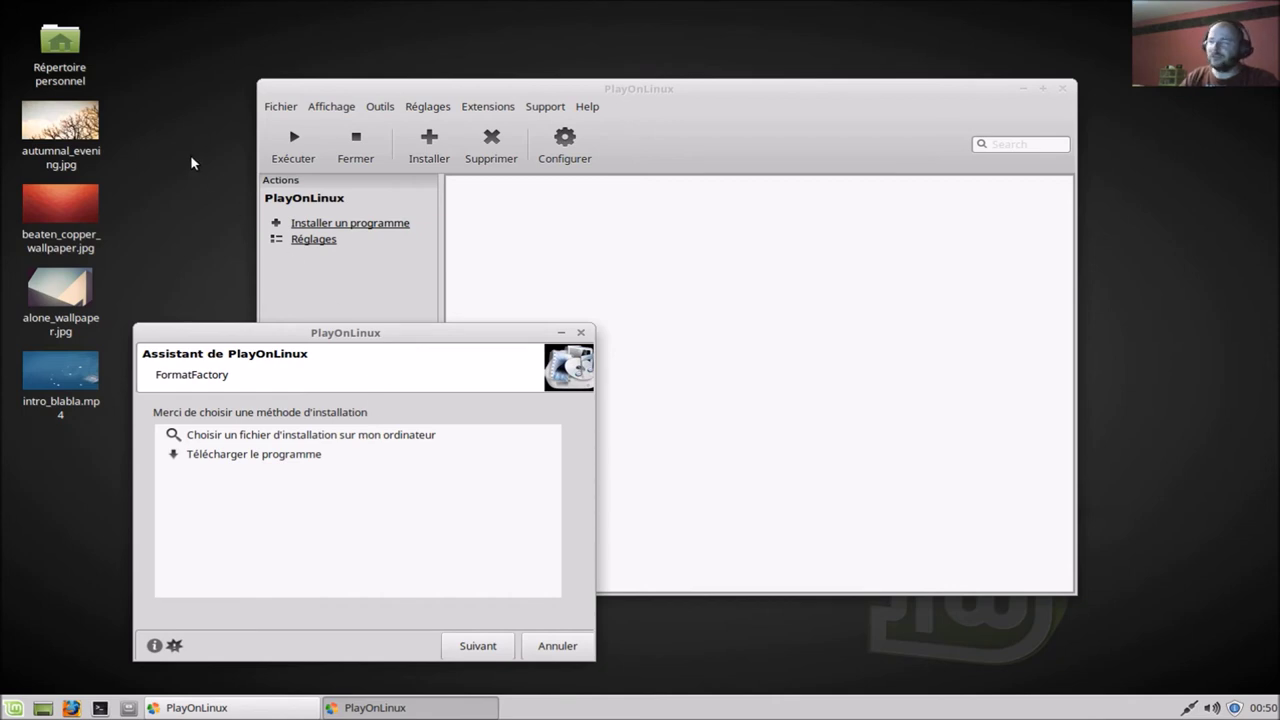
{"action": "left_click", "coordinate": [308, 454]}
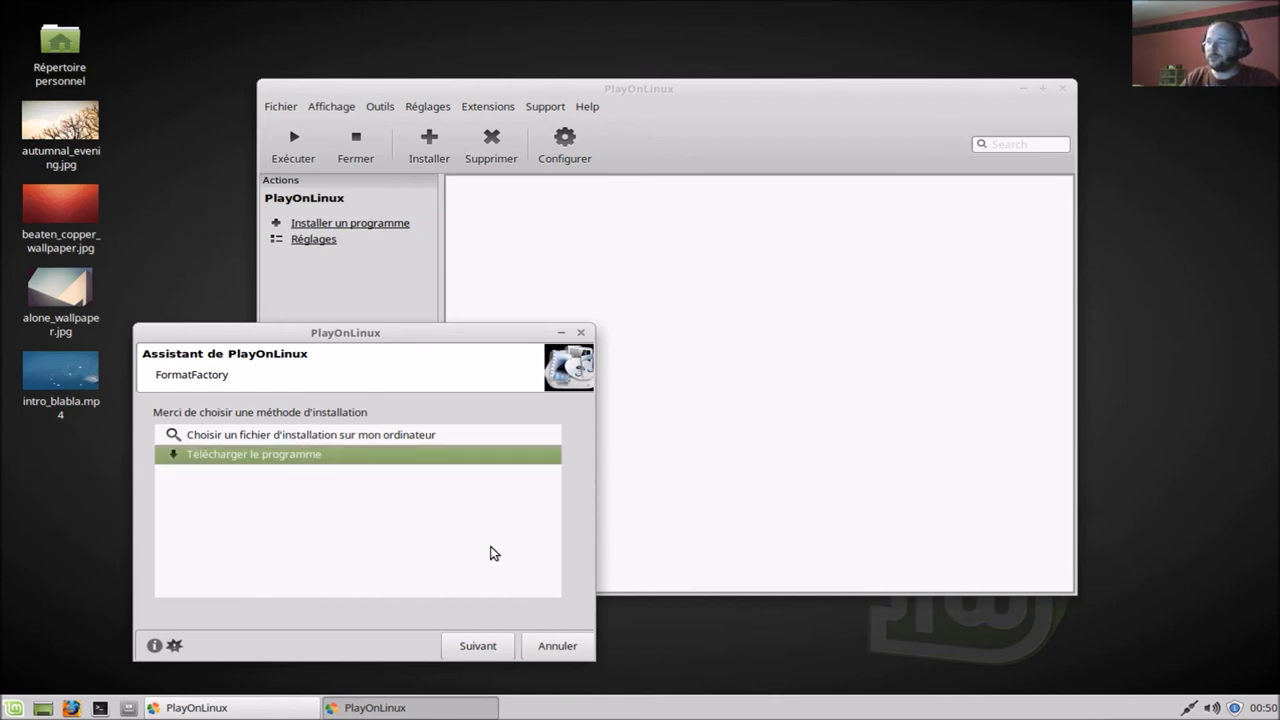
{"action": "left_click", "coordinate": [500, 647]}
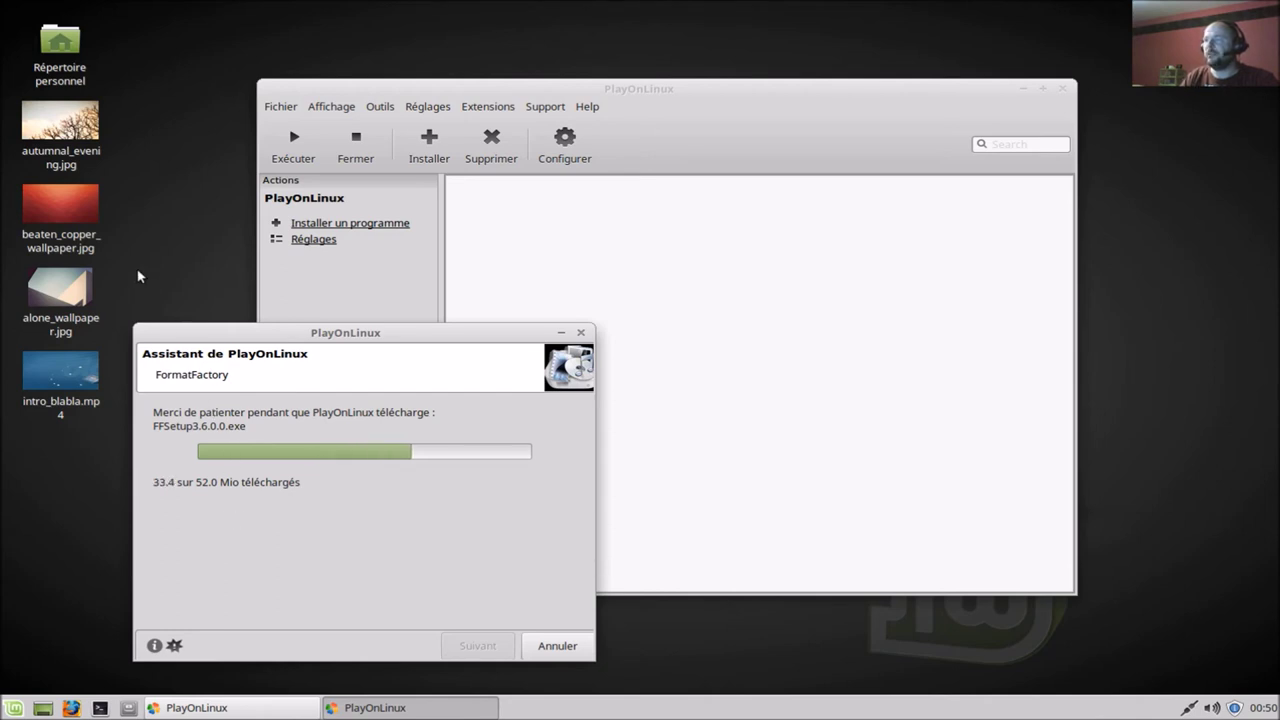
Check the FFSetup4.1.0.0.exe file in the Téléchargements folder during the download, and close the file manager
{"action": "left_click", "coordinate": [127, 708]}
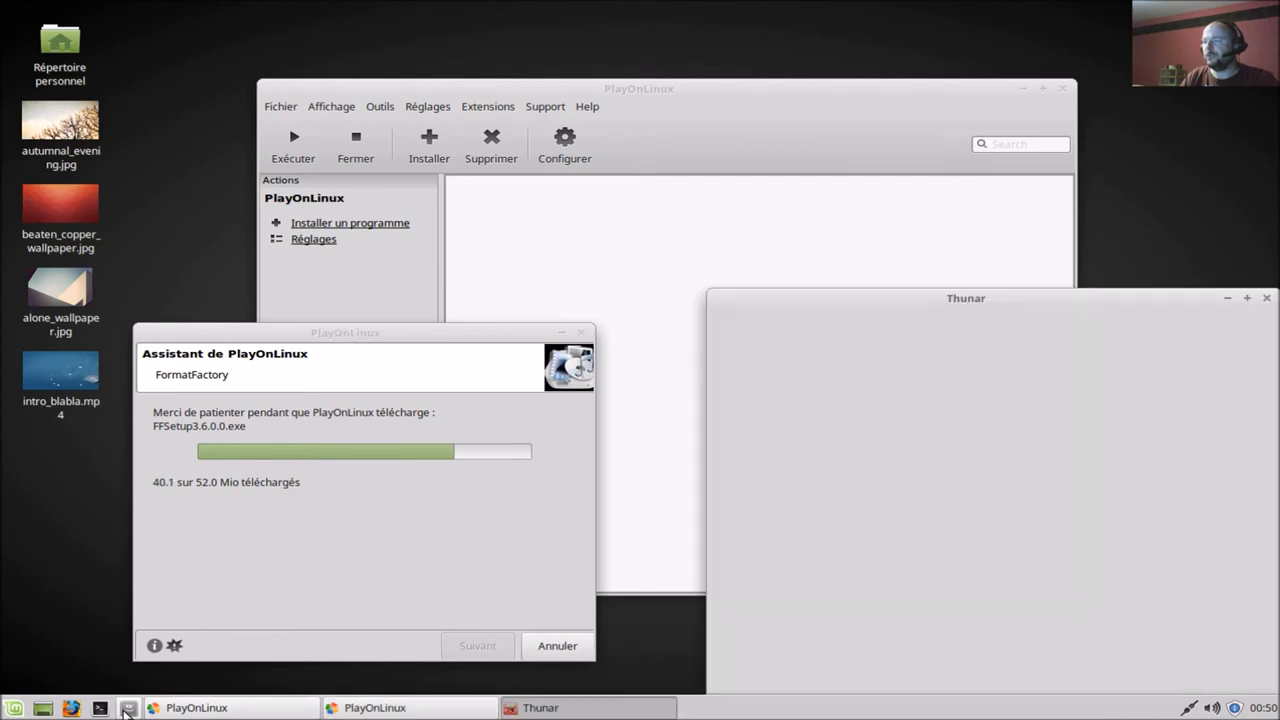
{"action": "left_click", "coordinate": [1206, 462]}
{"action": "double_click", "coordinate": [1206, 462]}
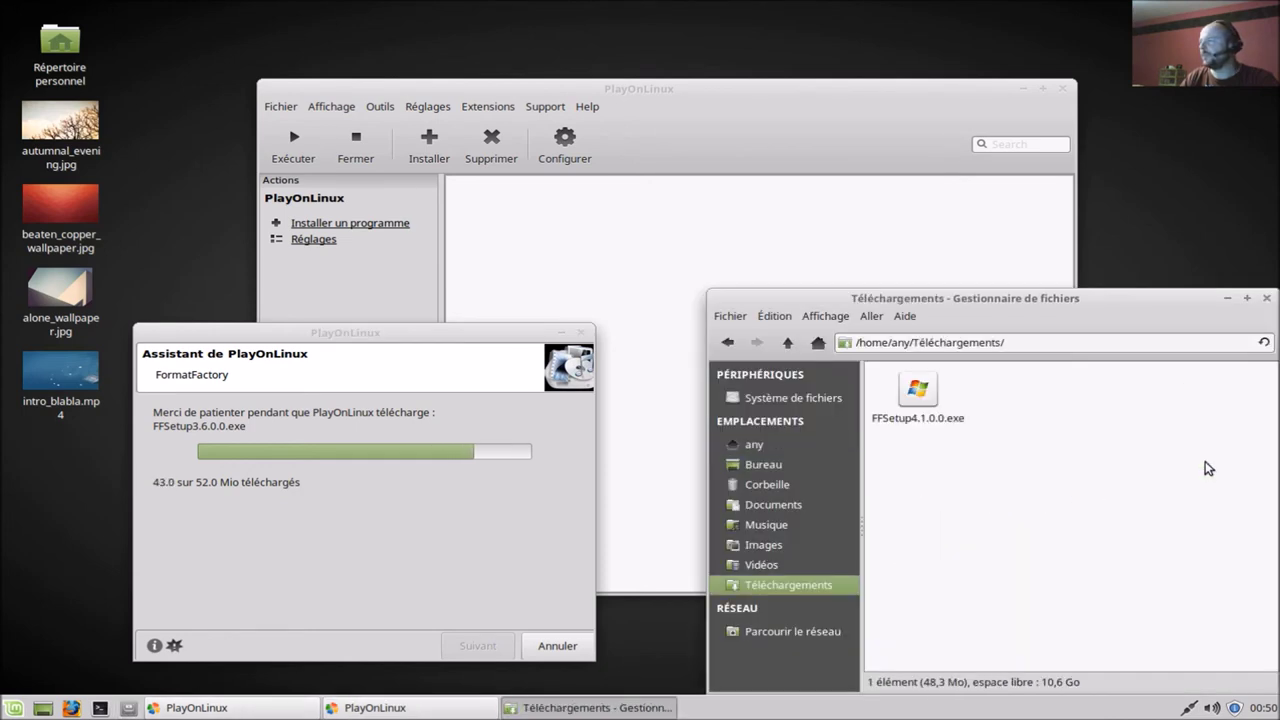
{"action": "left_click", "coordinate": [927, 388]}
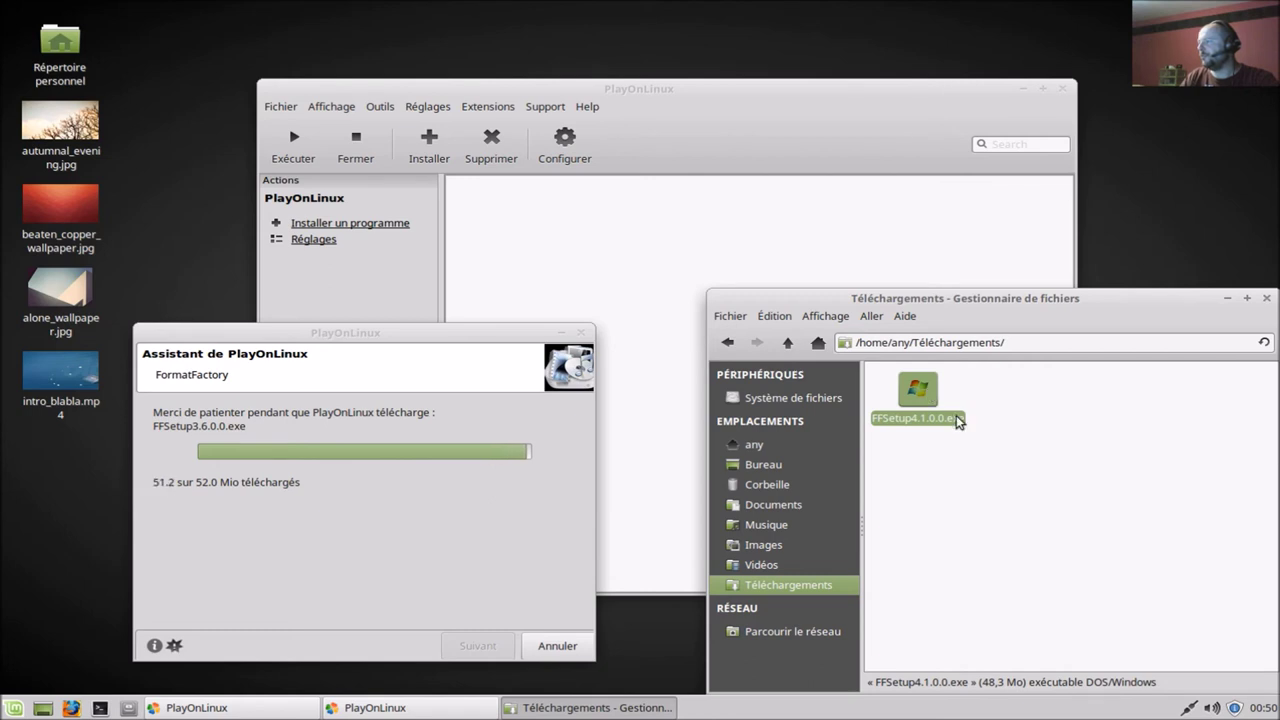
{"action": "left_click", "coordinate": [1266, 299]}
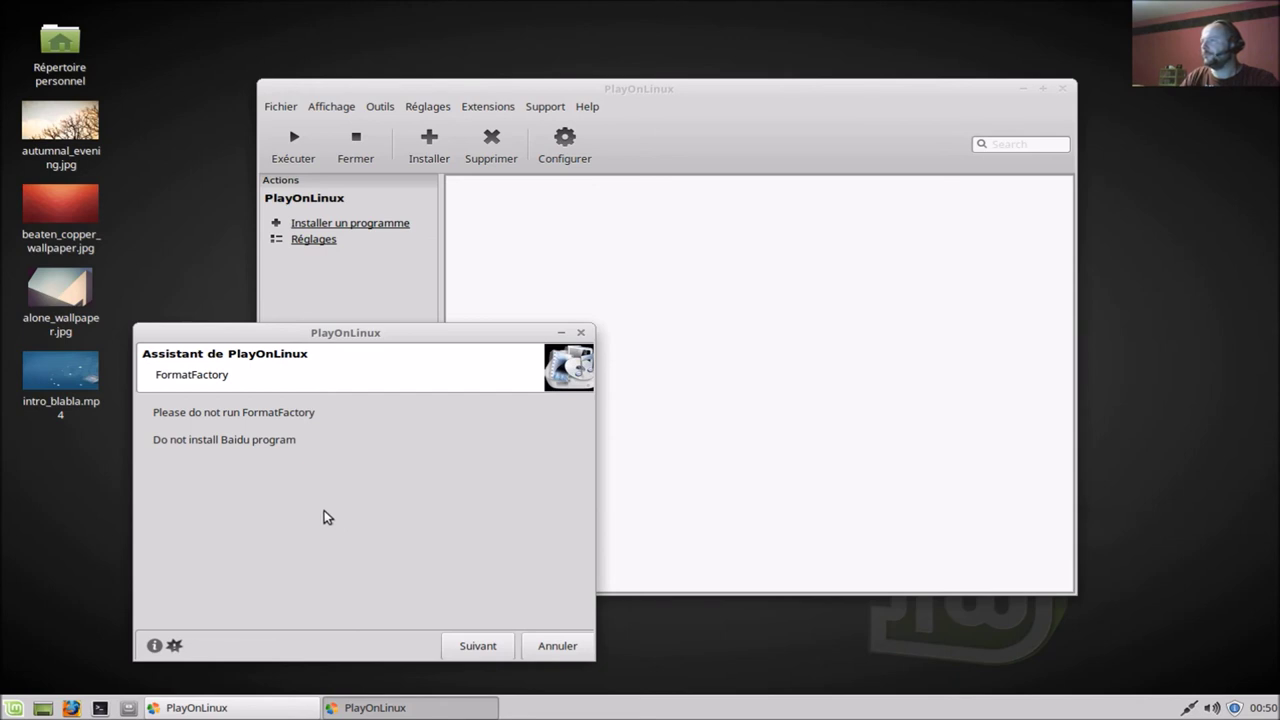
Continue past the assistant's Baidu notice, accept the FormatFactory 3.6.0.0 licence and install it in the default destination folder
{"action": "left_click", "coordinate": [476, 640]}
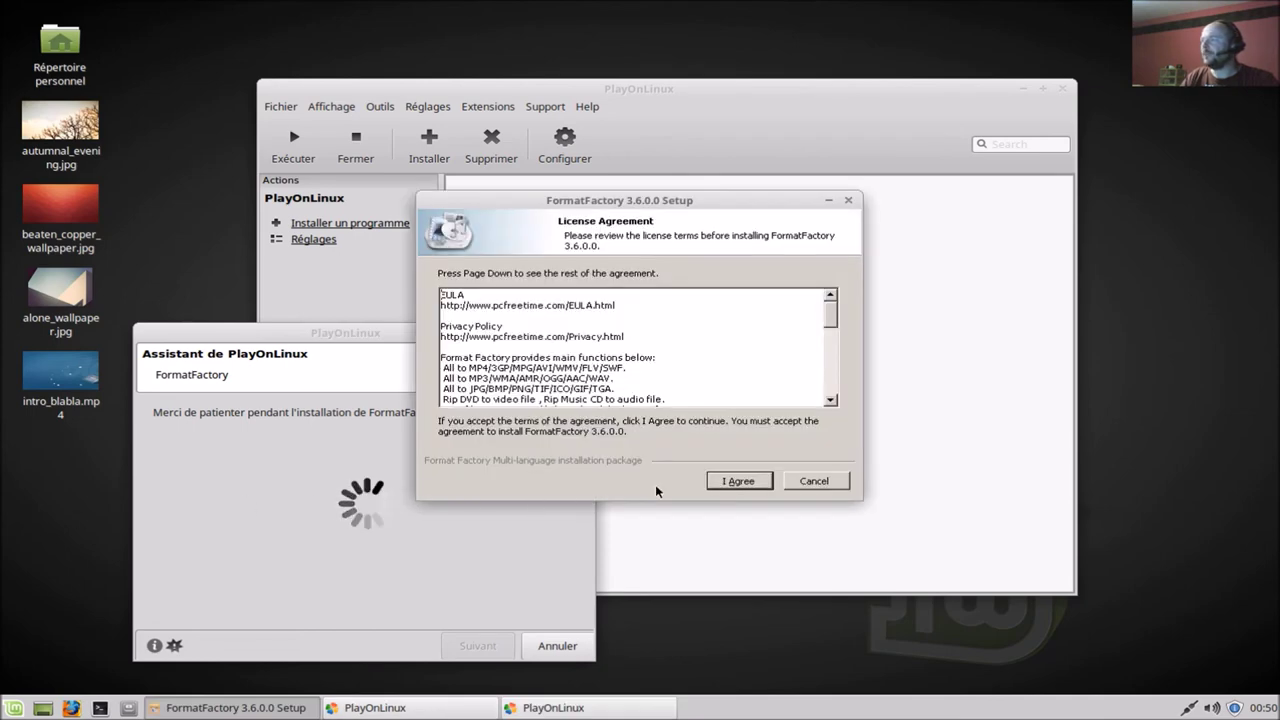
{"action": "left_click", "coordinate": [739, 481]}
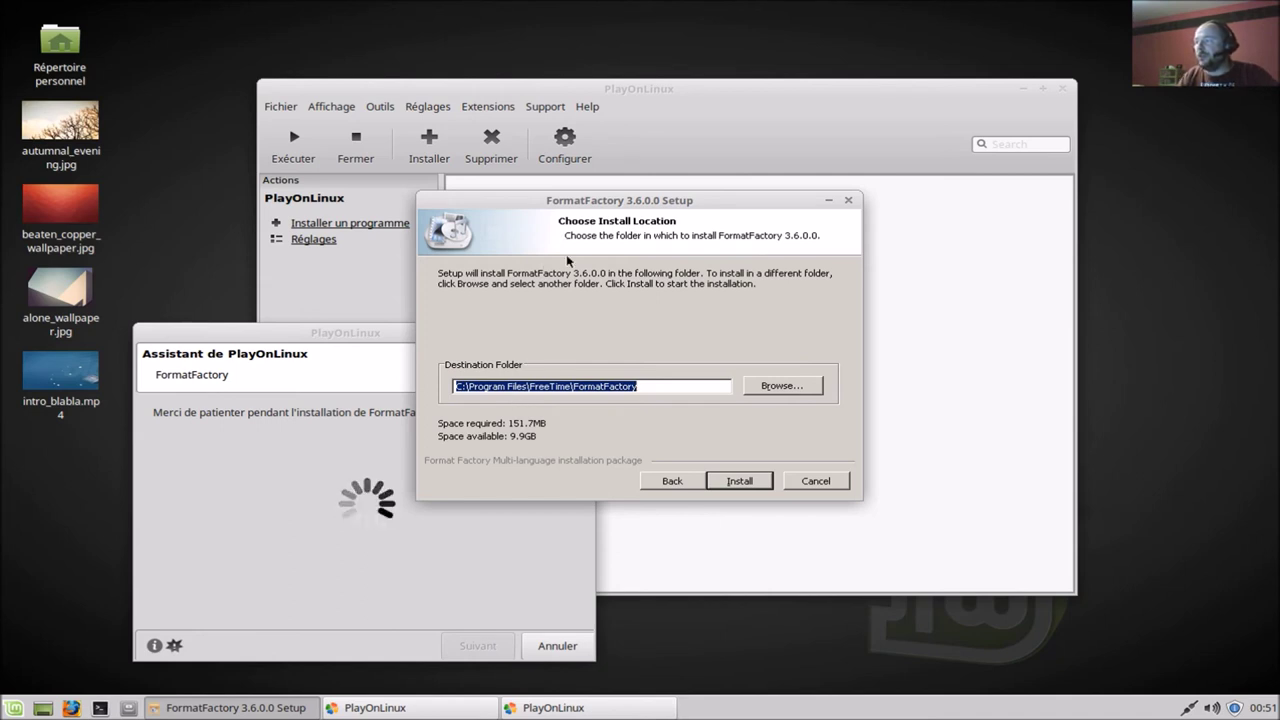
{"action": "left_click_drag", "start_coordinate": [565, 201], "coordinate": [331, 243]}
{"action": "left_click", "coordinate": [502, 524]}
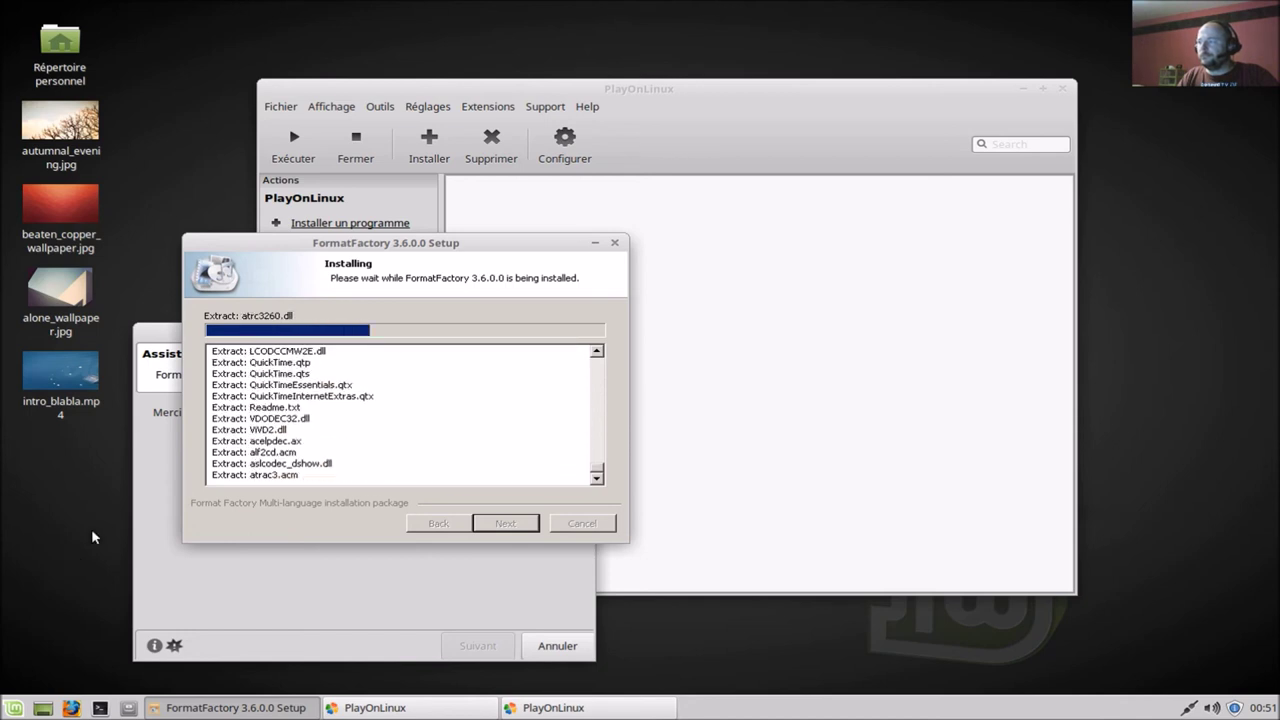
Open Gestionnaire de logiciels with the administrator password and search for "media info"
{"action": "left_click", "coordinate": [18, 707]}
{"action": "type", "text": "log"}
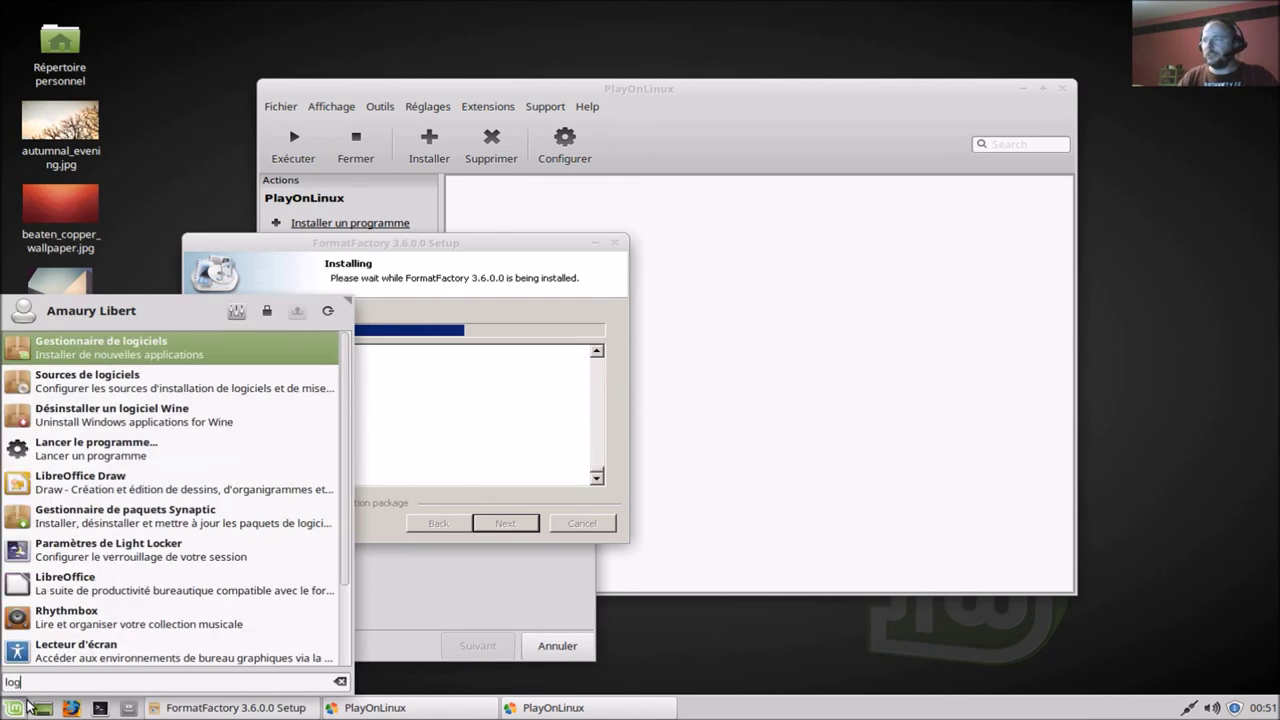
{"action": "left_click", "coordinate": [155, 344]}
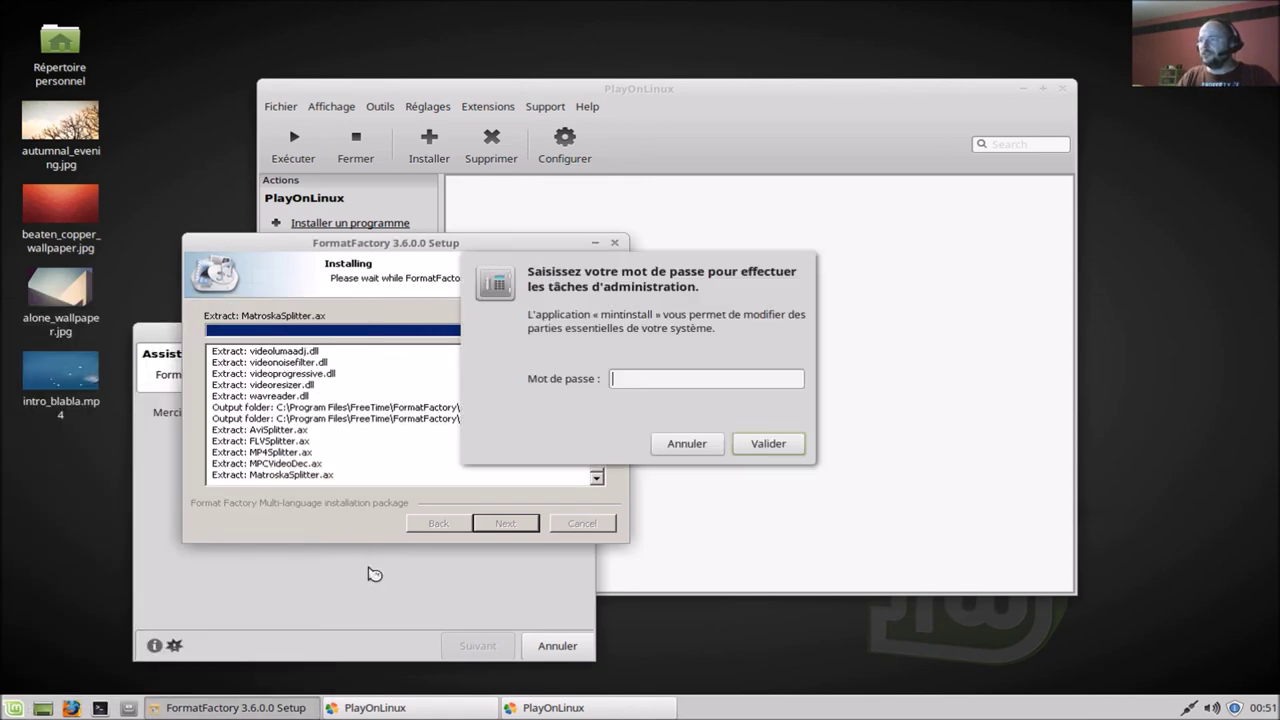
{"action": "type", "text": "******"}
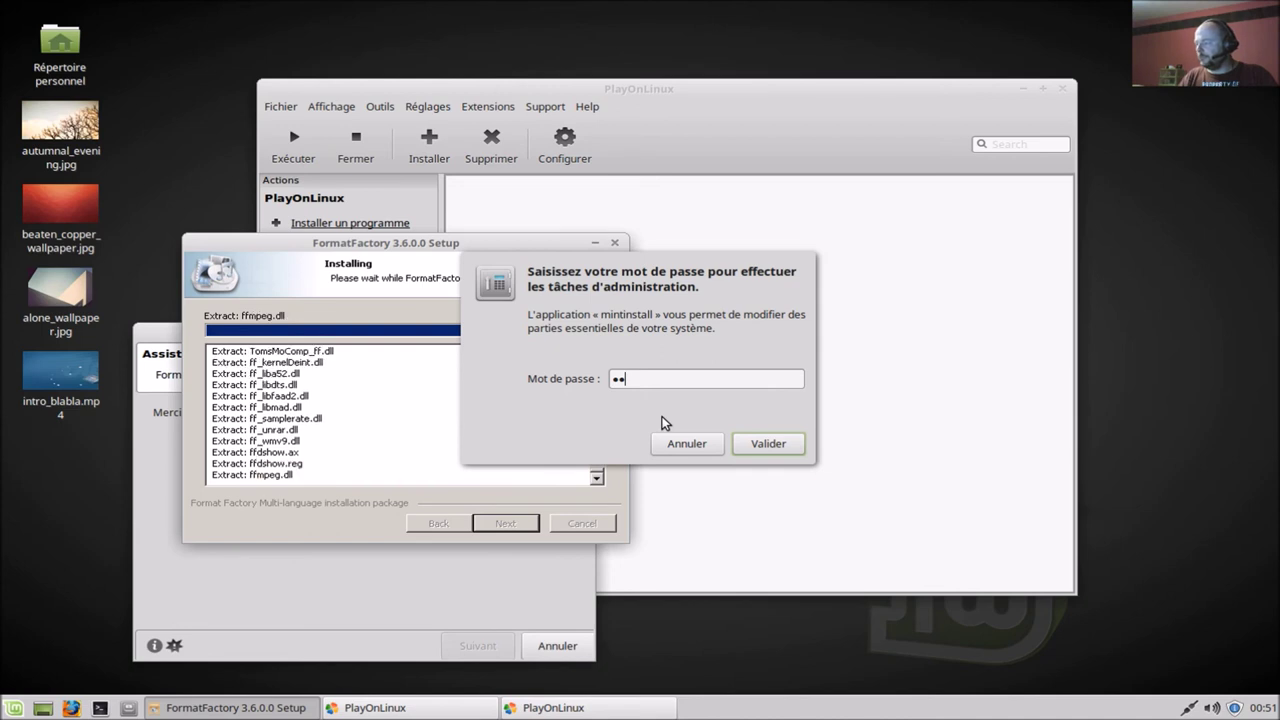
{"action": "key", "text": "Return"}
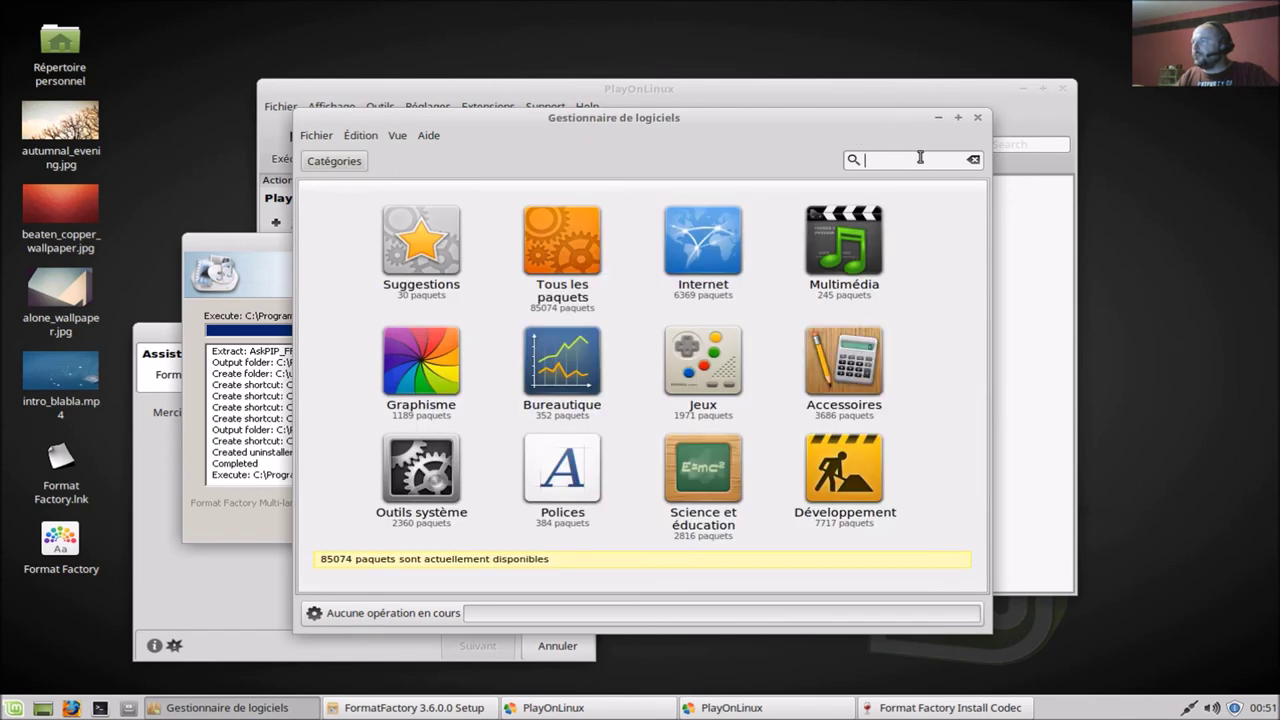
{"action": "type", "text": "media info"}
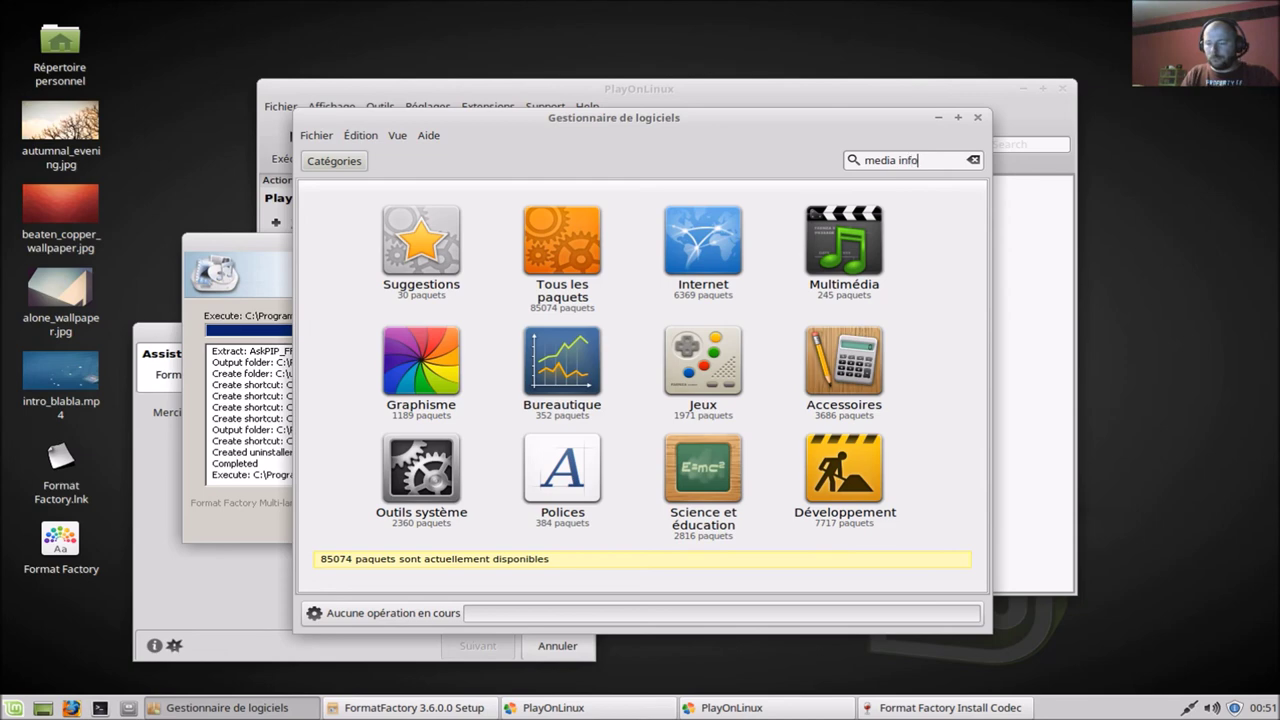
{"action": "key", "text": "Return"}
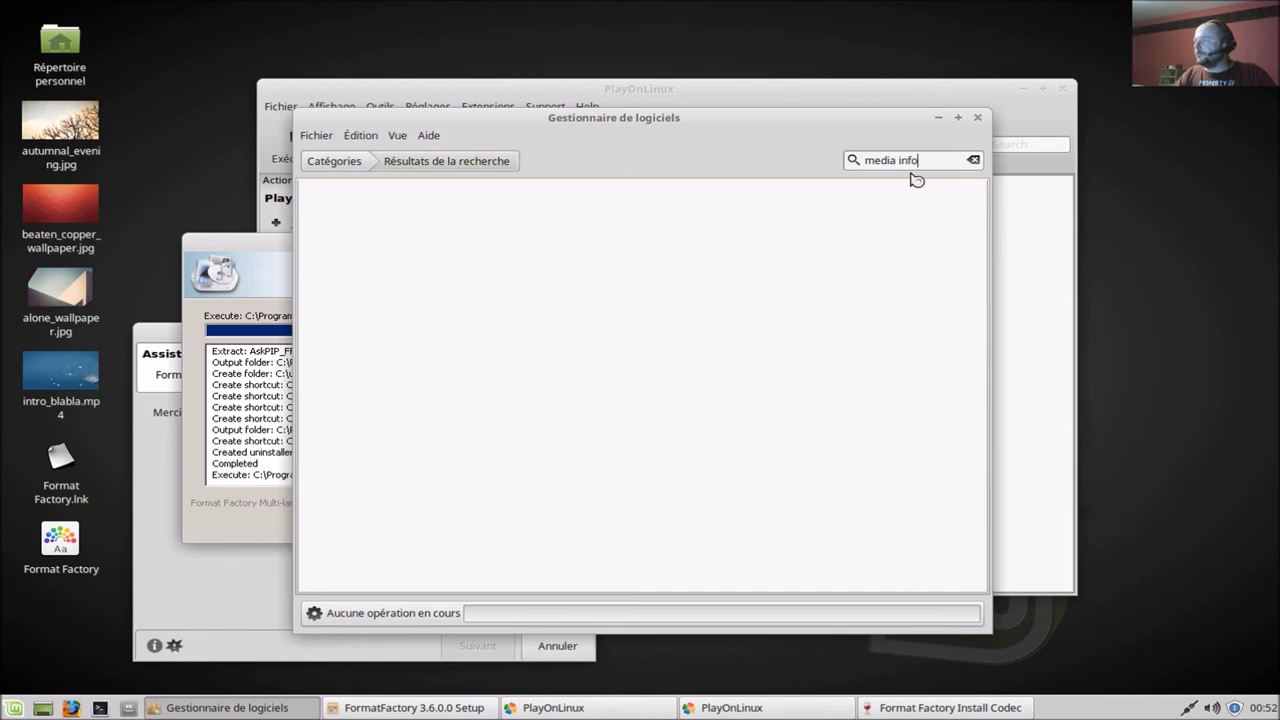
Disable the common media codec and "AVI Synth" media frame server options in Format Factory Install Codec, and confirm
{"action": "left_click_drag", "start_coordinate": [821, 129], "coordinate": [1070, 159]}
{"action": "left_click", "coordinate": [482, 201]}
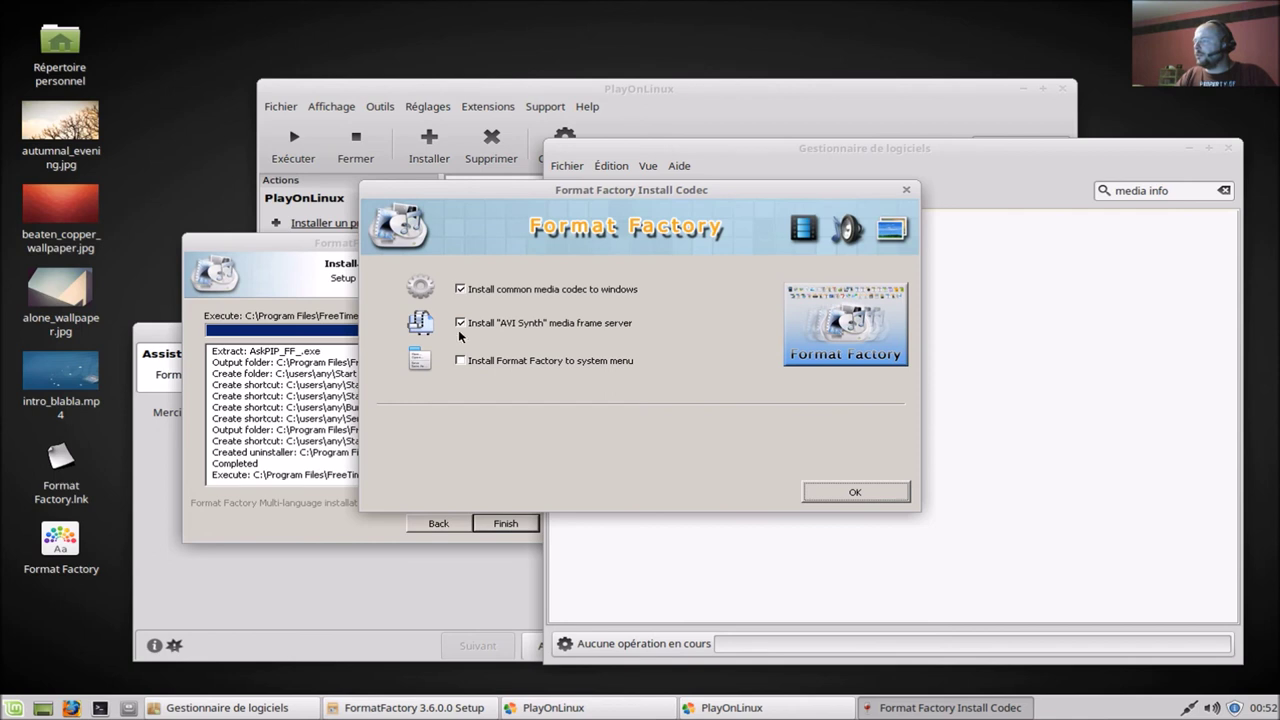
{"action": "left_click_drag", "start_coordinate": [502, 193], "coordinate": [346, 291]}
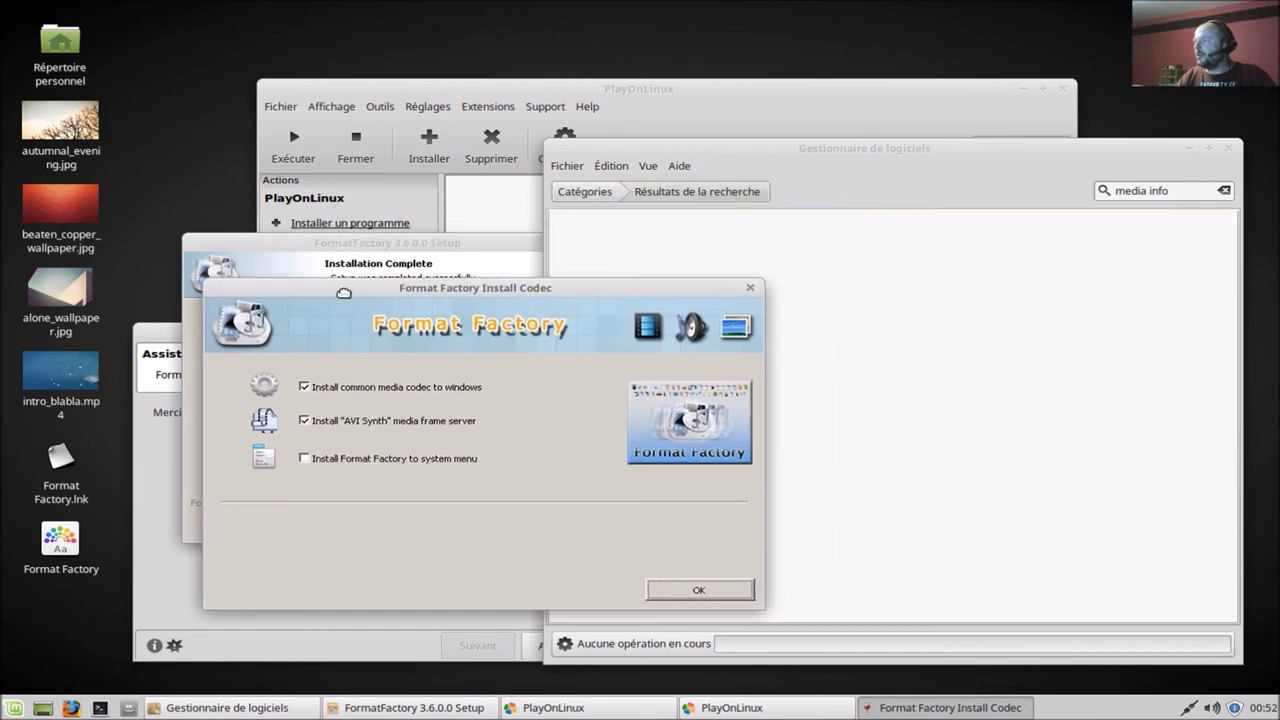
{"action": "left_click", "coordinate": [303, 388]}
{"action": "left_click", "coordinate": [303, 421]}
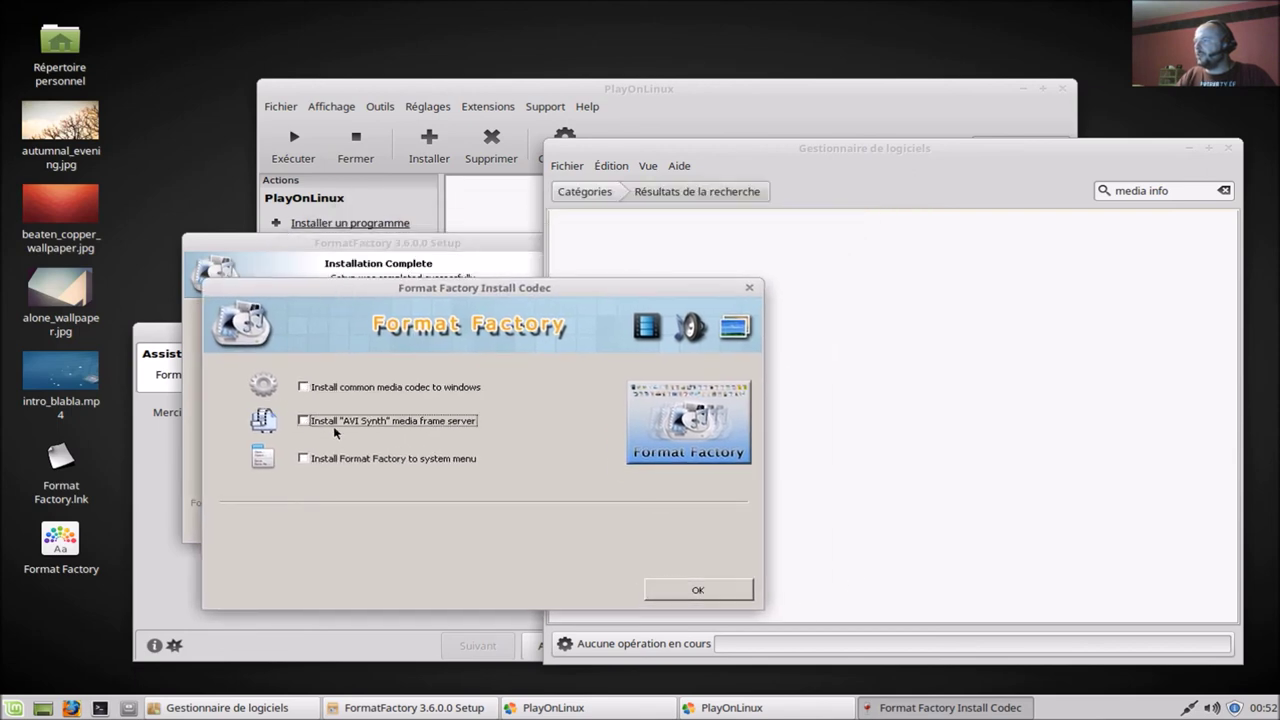
{"action": "left_click", "coordinate": [698, 591]}
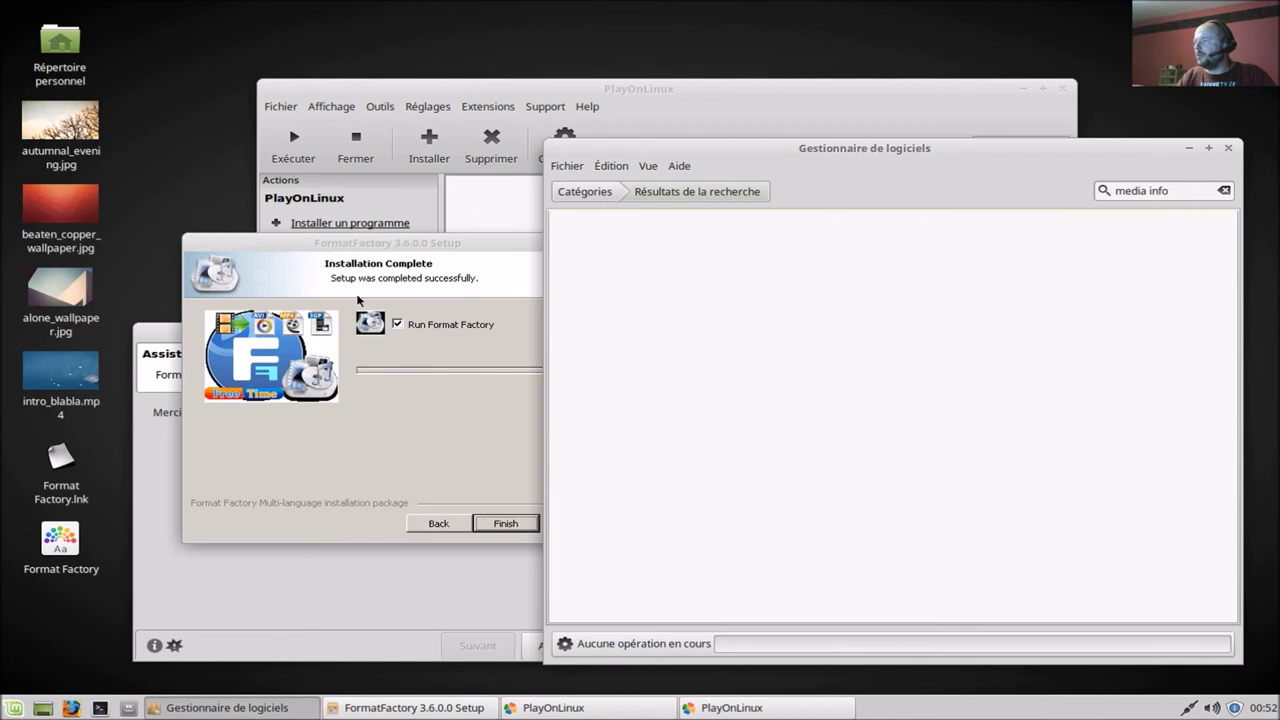
Finish the FormatFactory 3.6.0.0 setup with Run Format Factory enabled
{"action": "left_click", "coordinate": [344, 245]}
{"action": "left_click", "coordinate": [398, 324]}
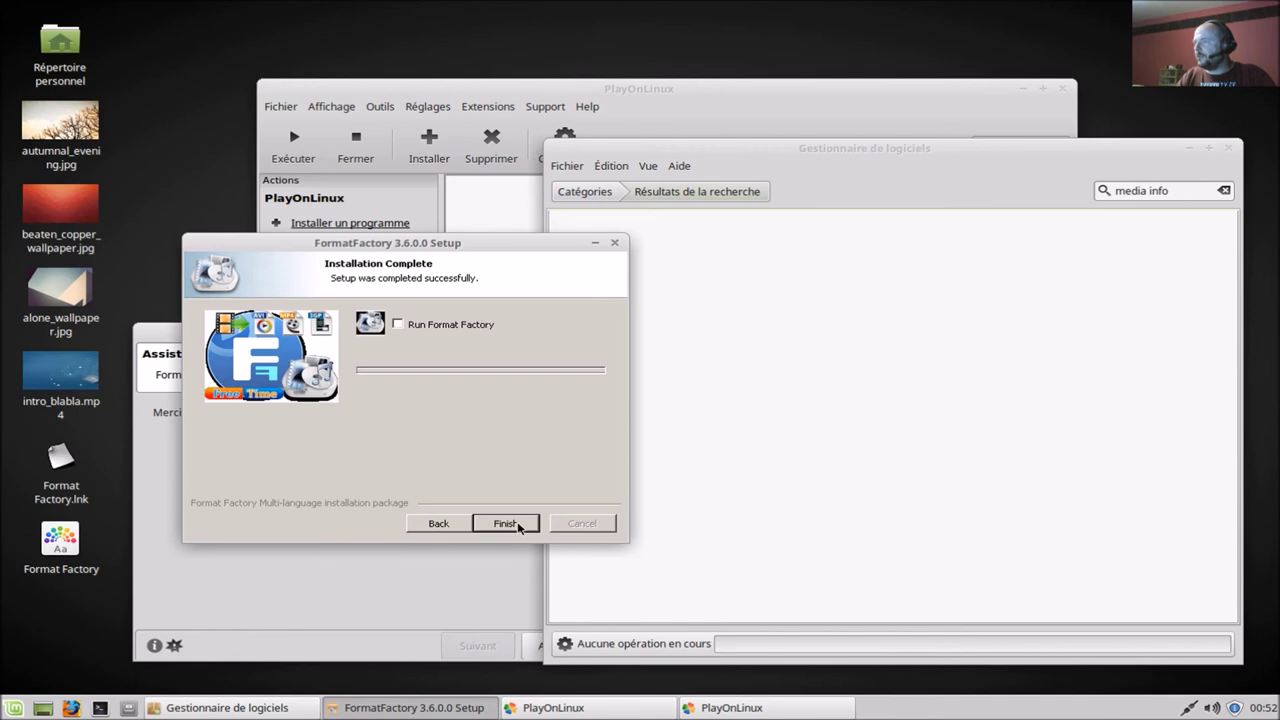
{"action": "left_click", "coordinate": [398, 325]}
{"action": "left_click", "coordinate": [527, 520]}
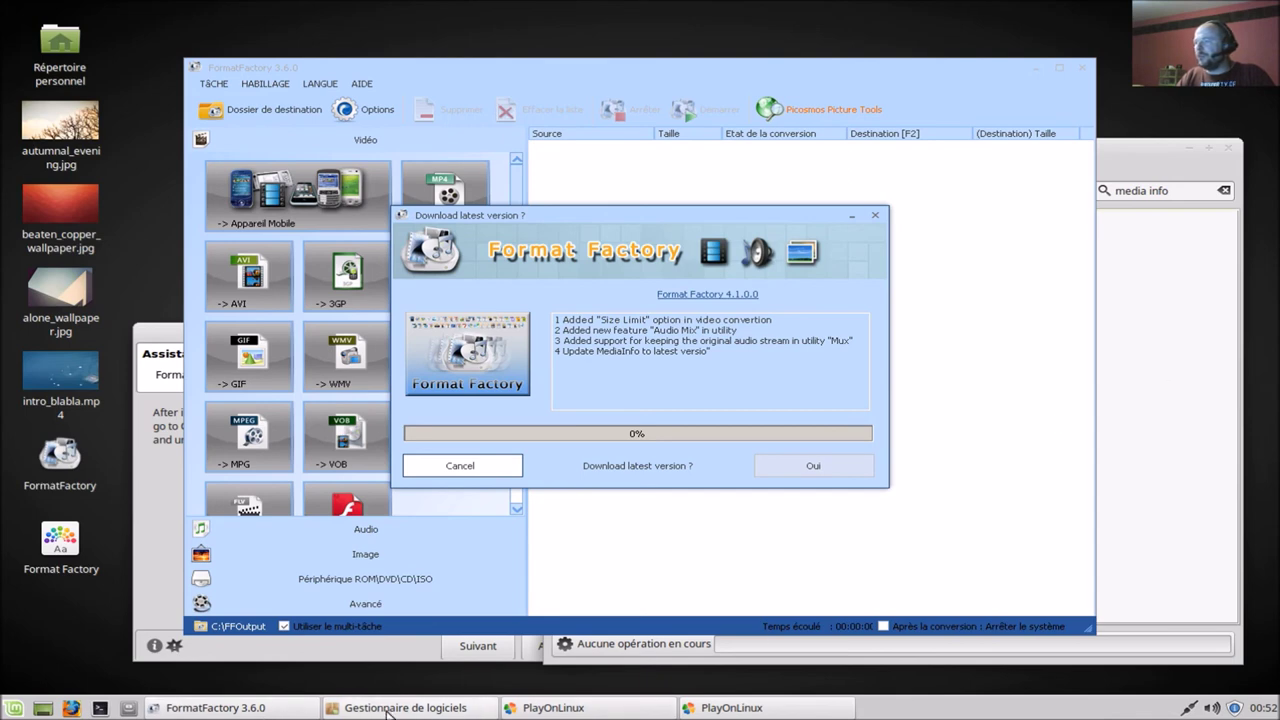
Check the Téléchargements folder for the setup file, and start downloading Format Factory 4.1.0.0 from the update prompt
{"action": "left_click", "coordinate": [132, 707]}
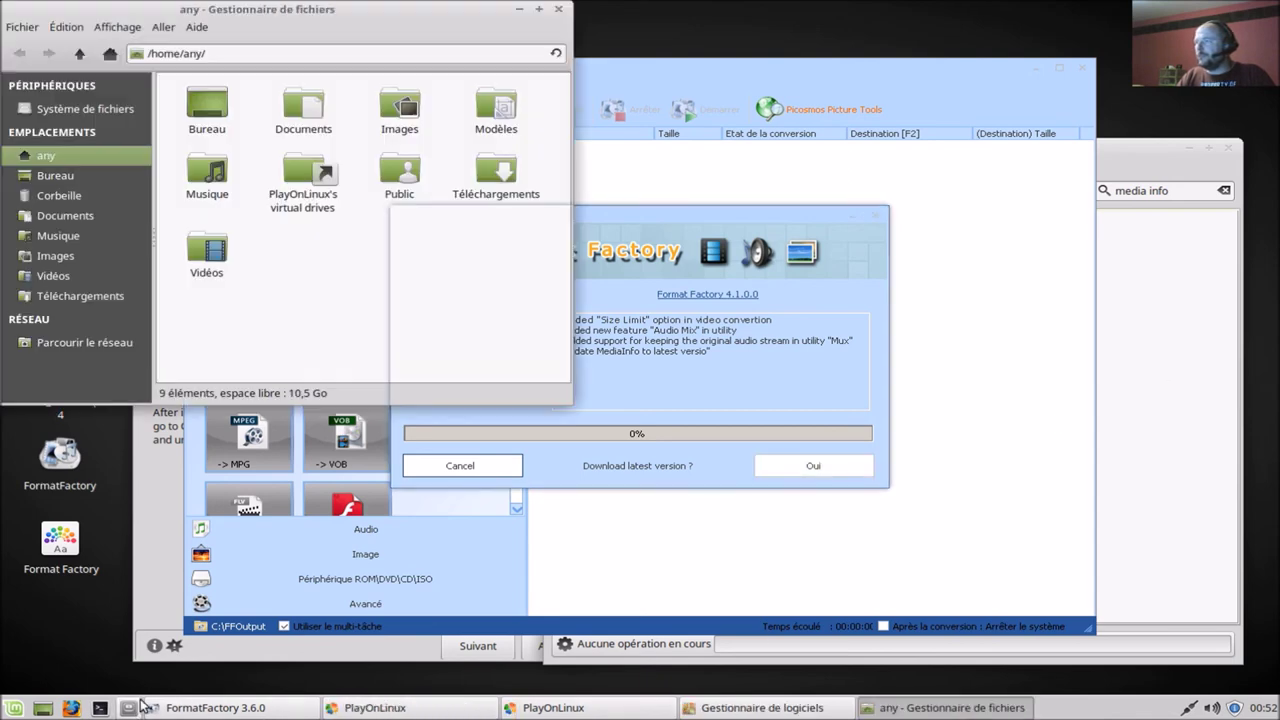
{"action": "double_click", "coordinate": [485, 172]}
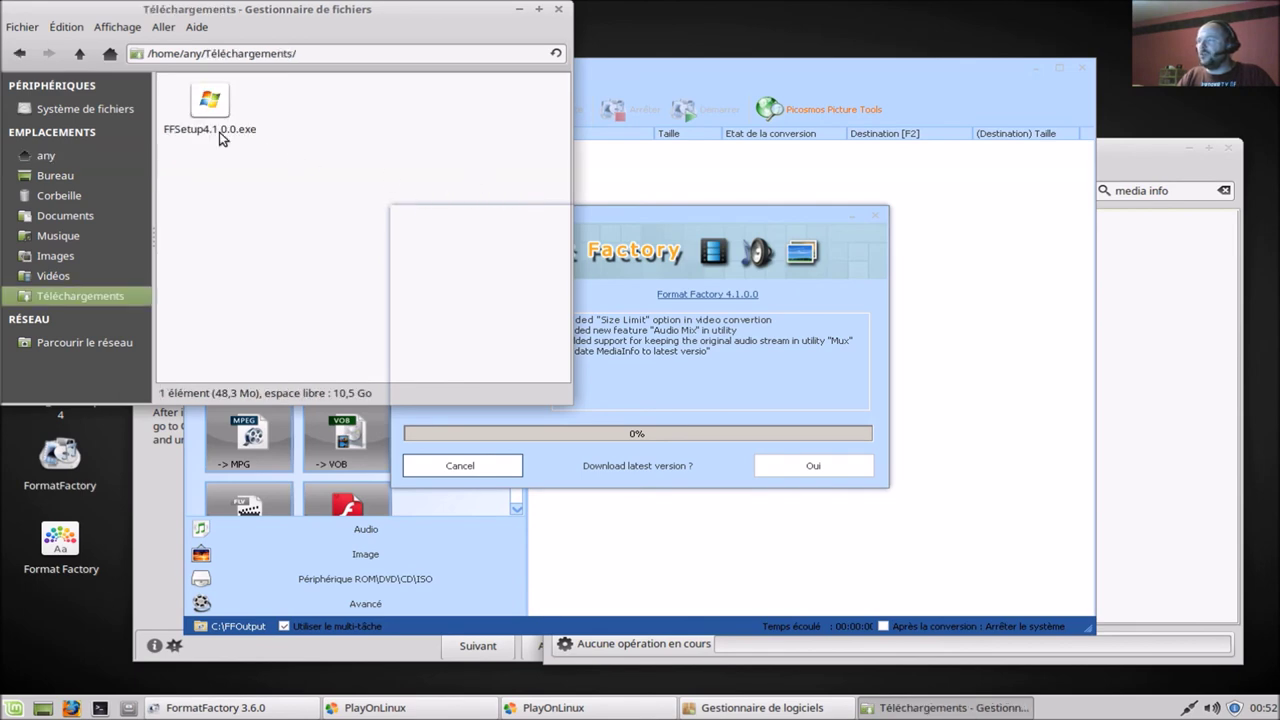
{"action": "left_click", "coordinate": [558, 9]}
{"action": "left_click", "coordinate": [800, 470]}
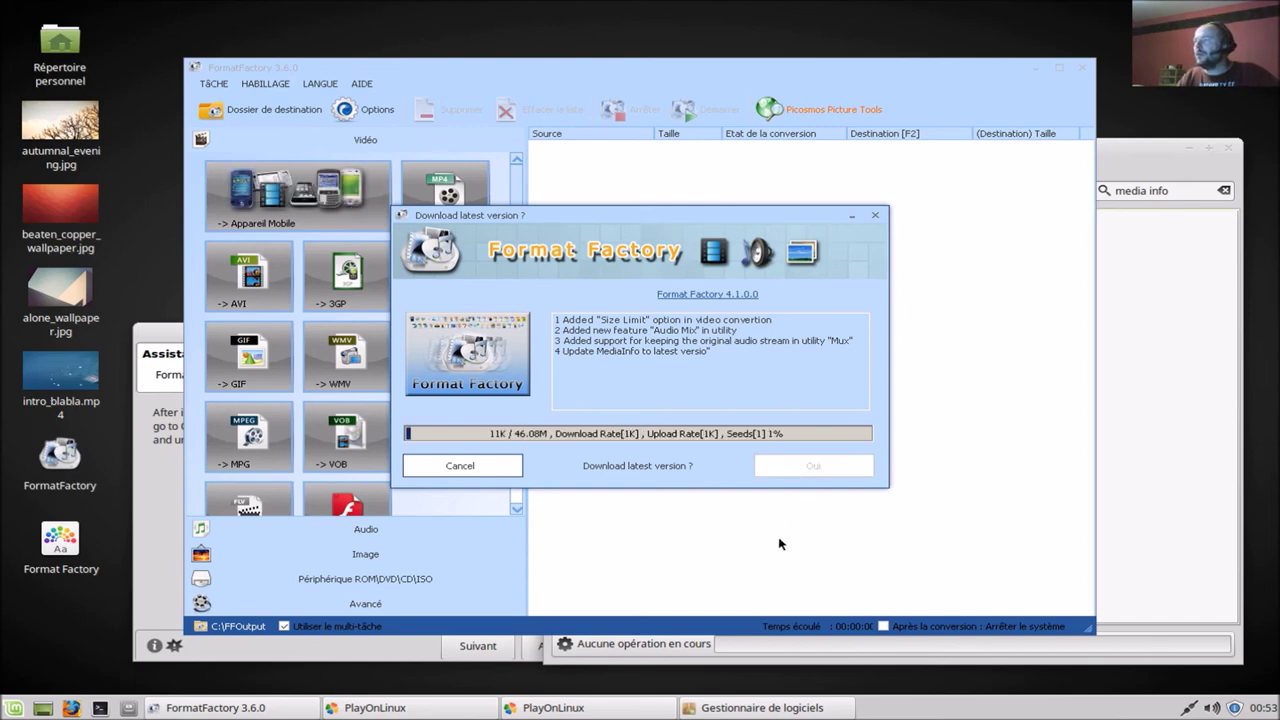
Return to Gestionnaire de logiciels and search for "mediainfo" instead
{"action": "left_click", "coordinate": [1125, 158]}
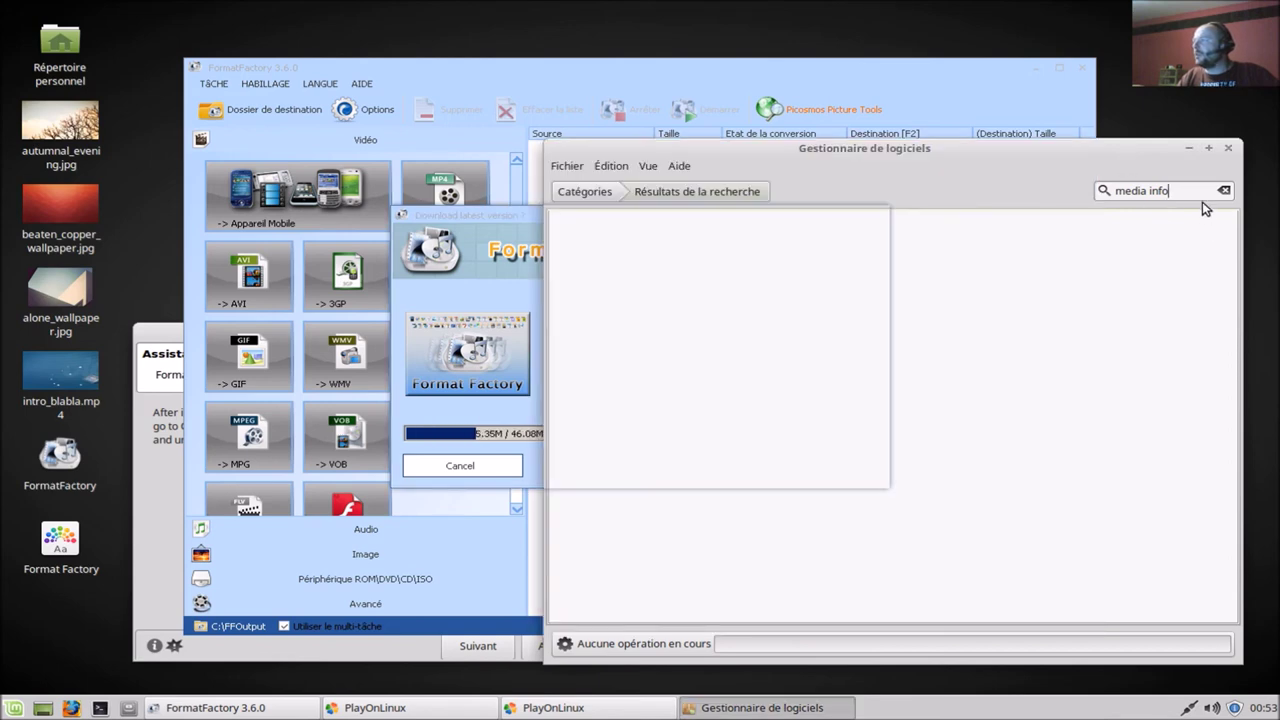
{"action": "left_click_drag", "start_coordinate": [1040, 153], "coordinate": [652, 143]}
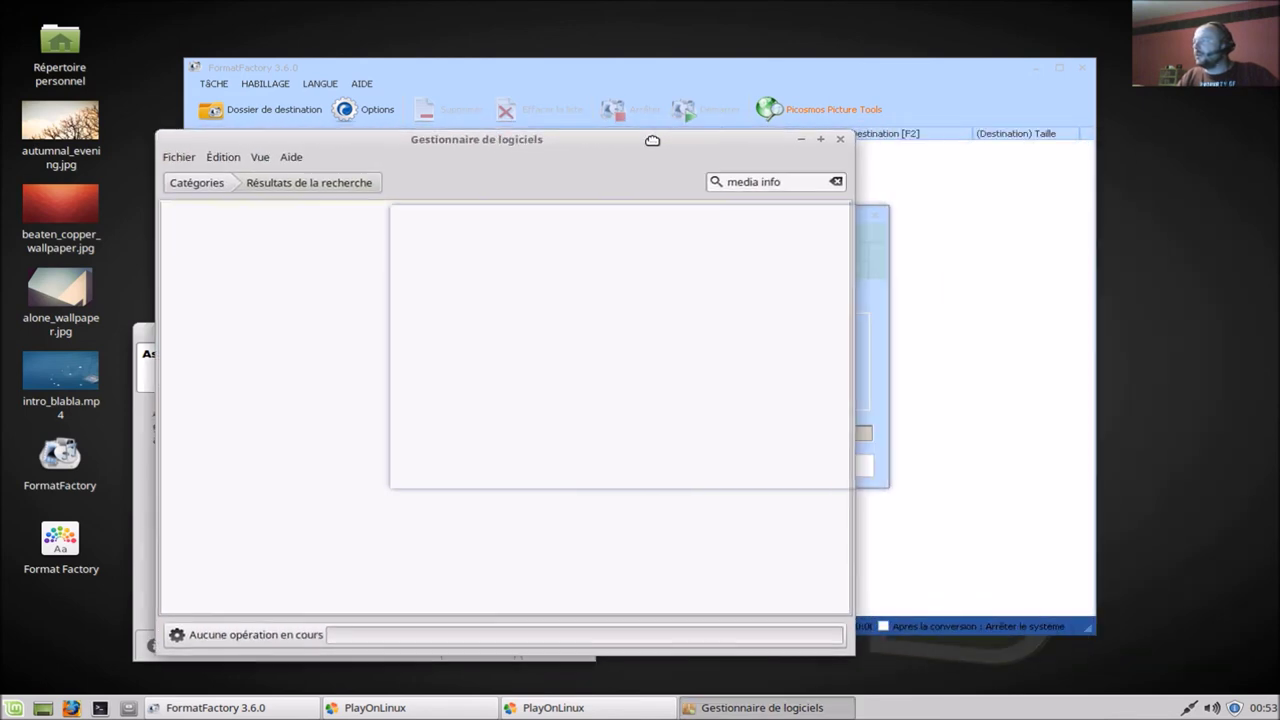
{"action": "left_click", "coordinate": [836, 181]}
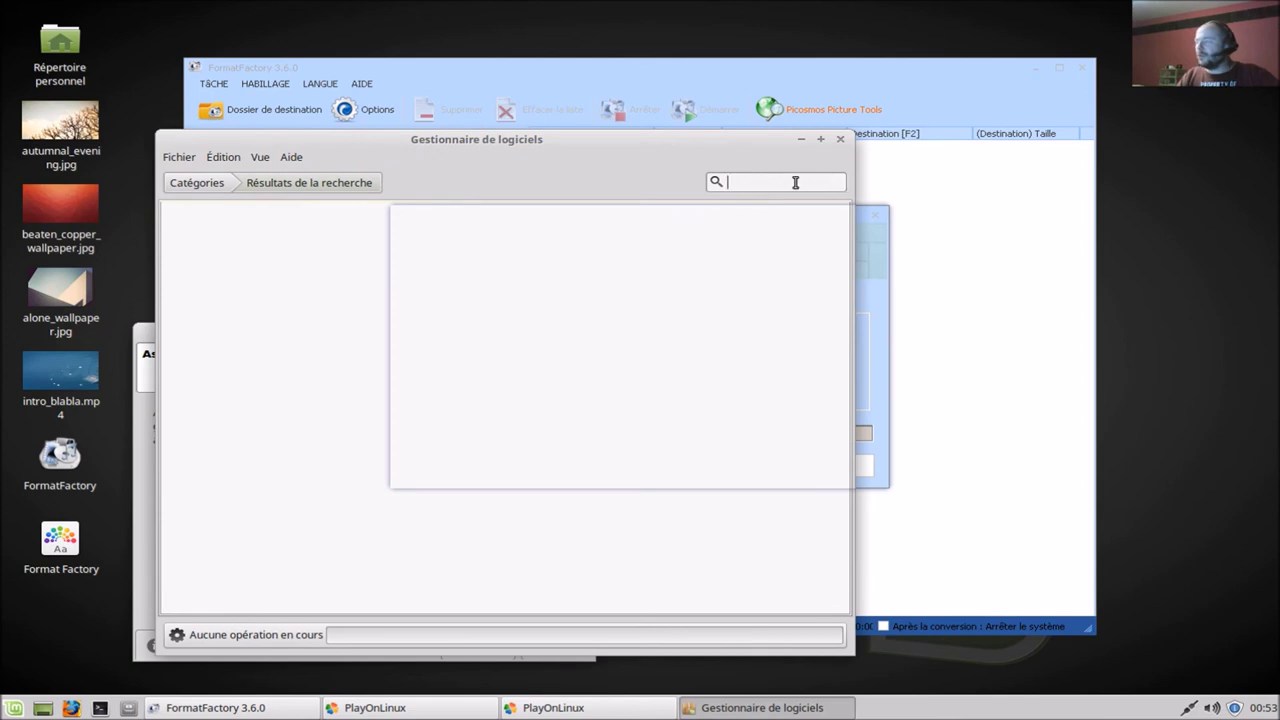
{"action": "type", "text": "media"}
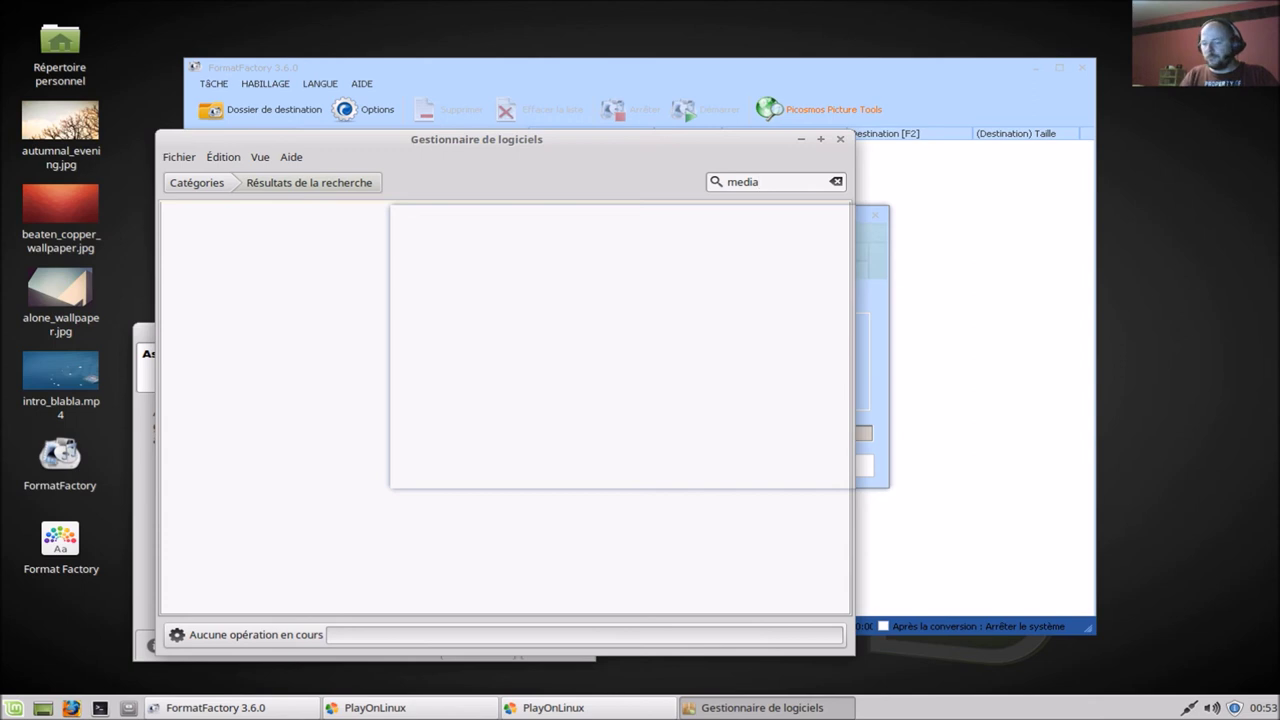
{"action": "type", "text": "info"}
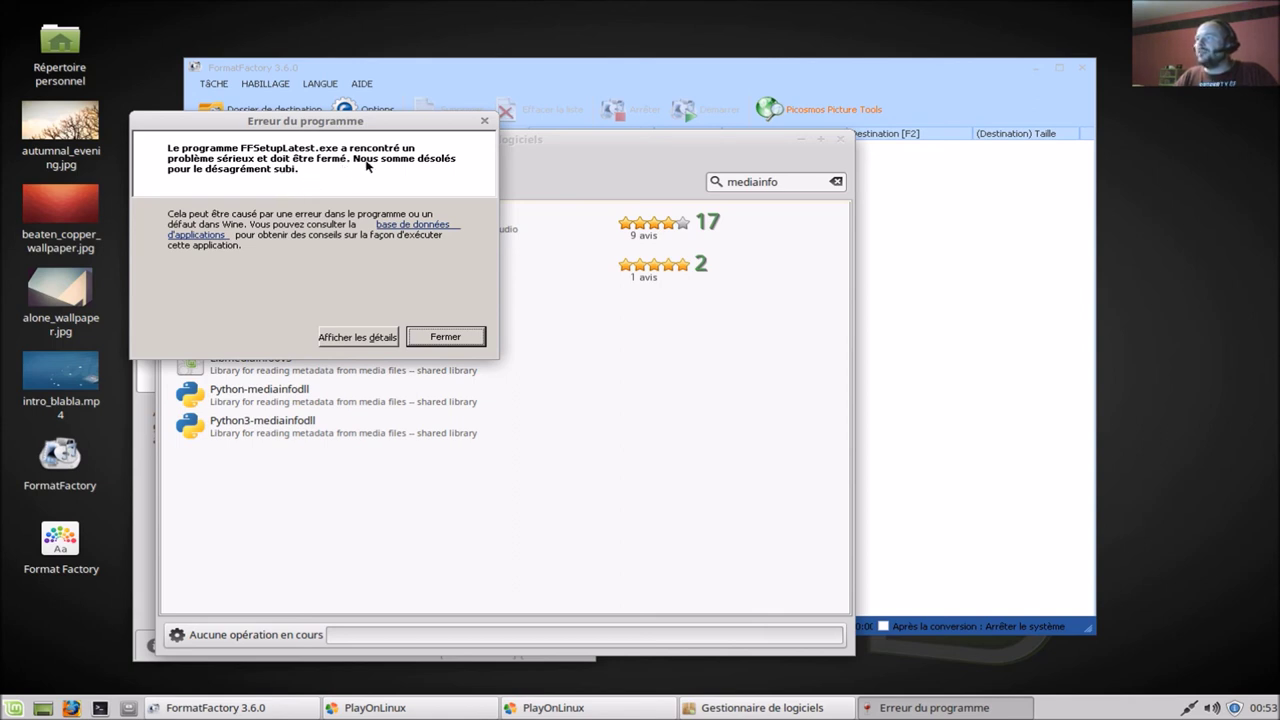
View the details of the FFSetupLatest.exe program error, and close the report
{"action": "left_click", "coordinate": [383, 340]}
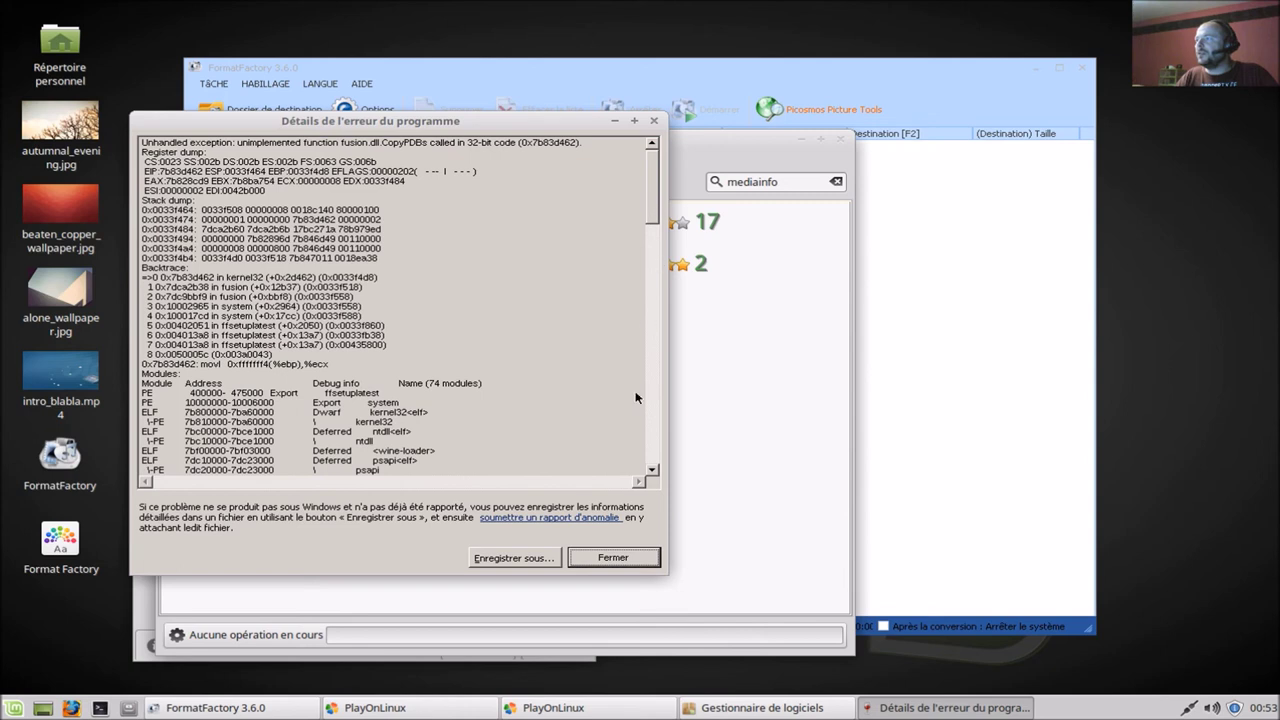
{"action": "scroll", "coordinate": [565, 575], "scroll_direction": "down", "scroll_amount": 1}
{"action": "left_click", "coordinate": [586, 557]}
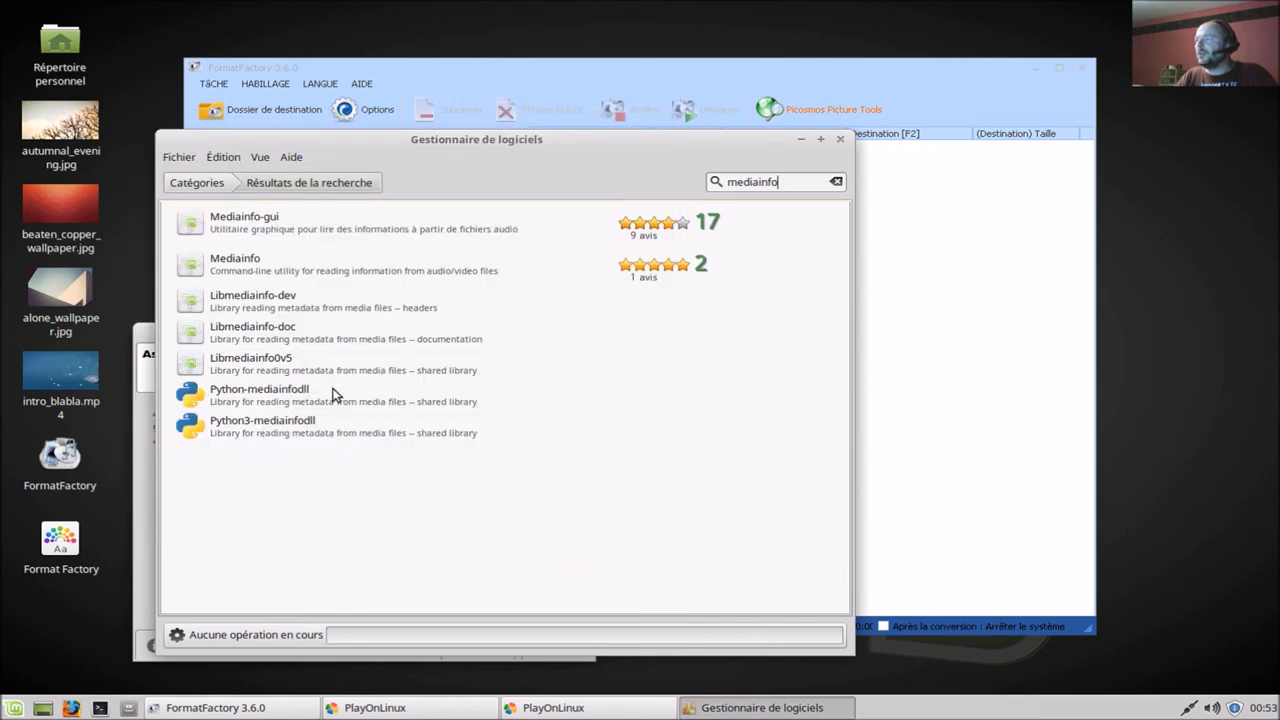
Look at the Mediainfo package page, return to the search results and install Mediainfo-gui
{"action": "left_click", "coordinate": [311, 260]}
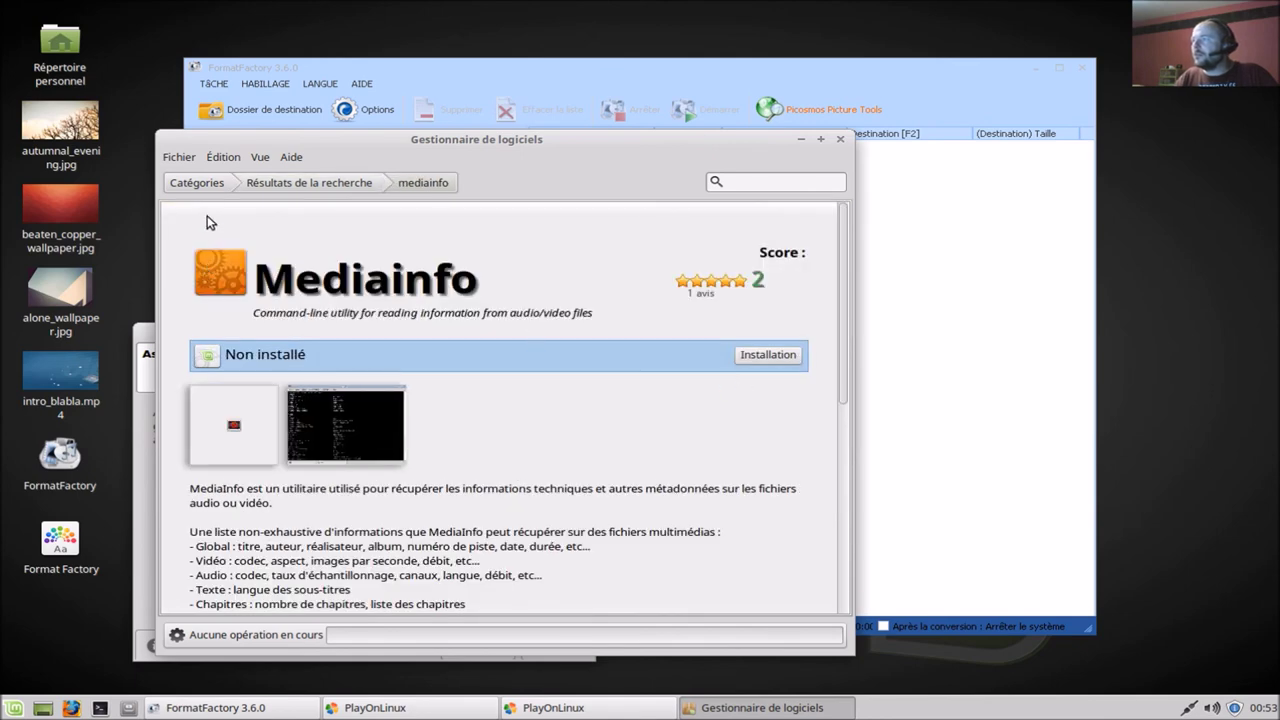
{"action": "left_click", "coordinate": [306, 183]}
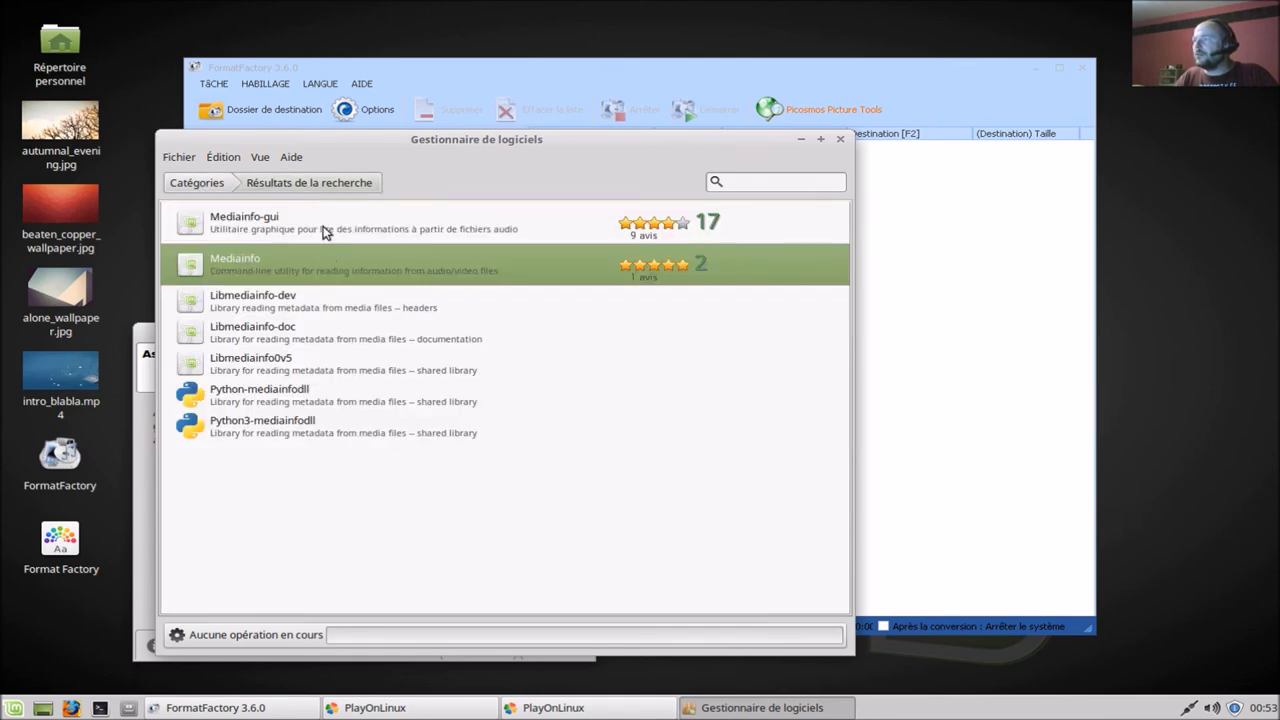
{"action": "left_click", "coordinate": [323, 228]}
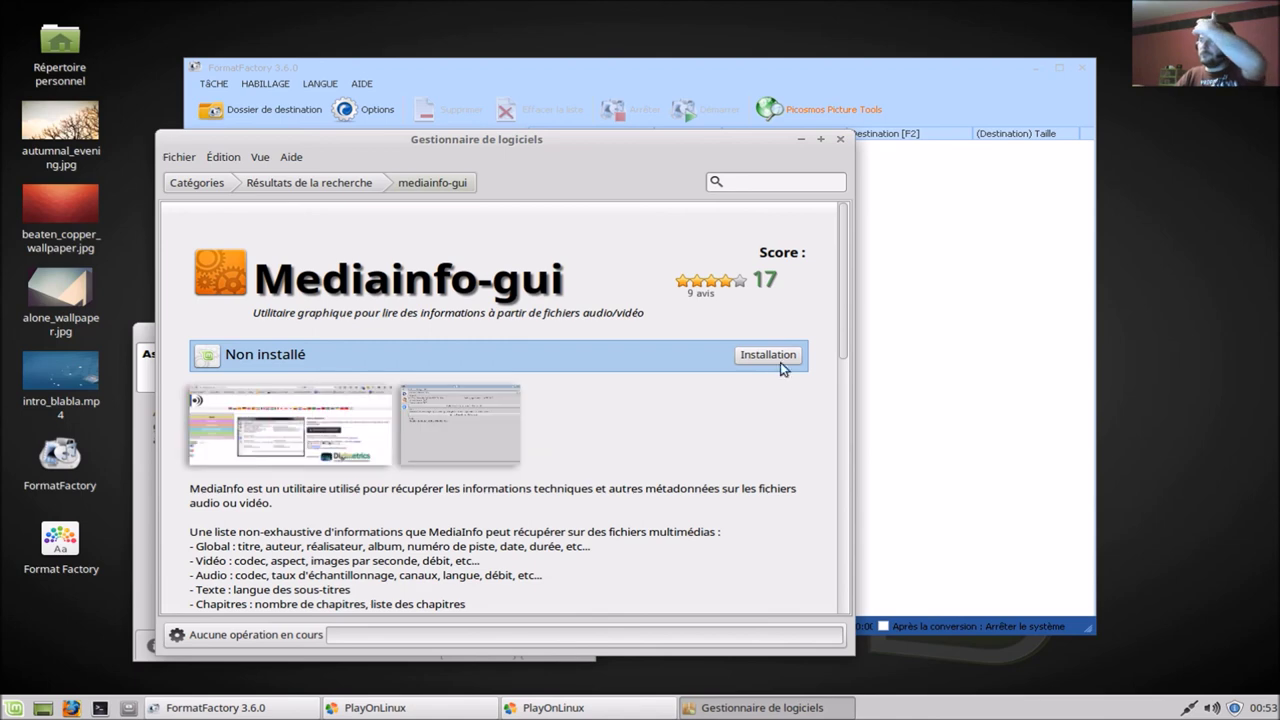
{"action": "left_click", "coordinate": [779, 355]}
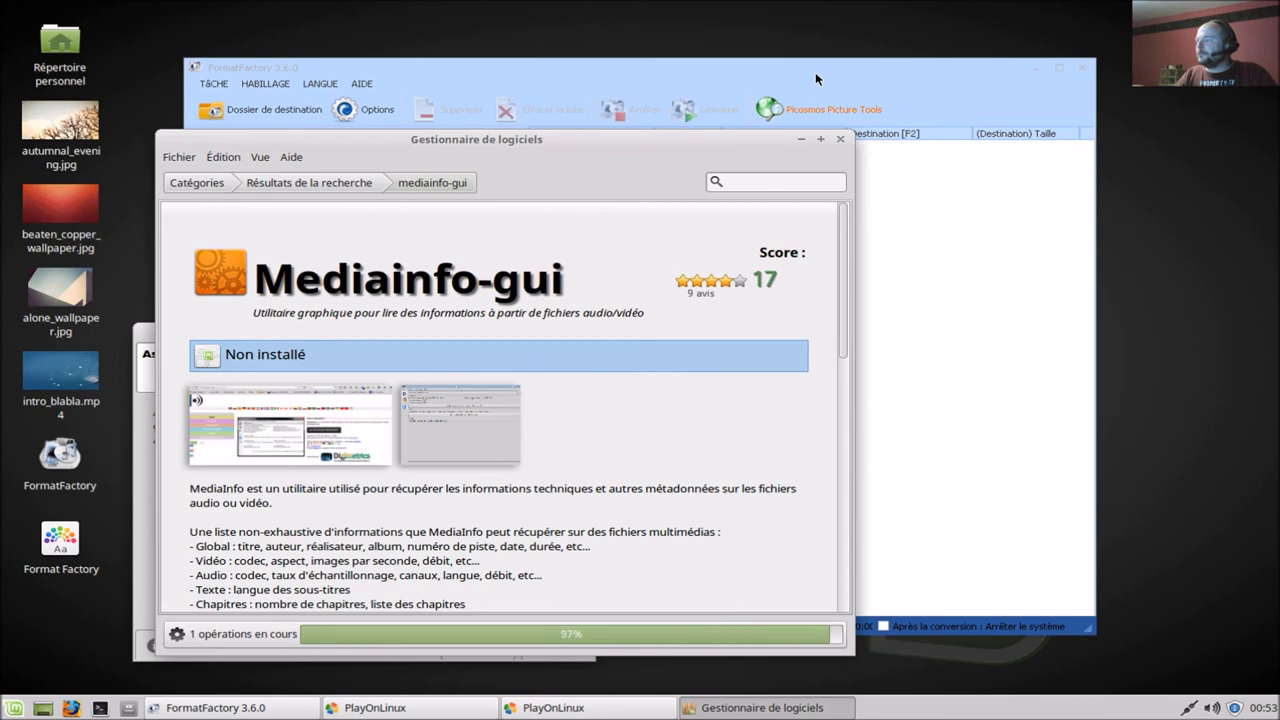
Close Gestionnaire de logiciels and launch MediaInfo, placing its window over FormatFactory
{"action": "left_click", "coordinate": [840, 140]}
{"action": "left_click", "coordinate": [12, 708]}
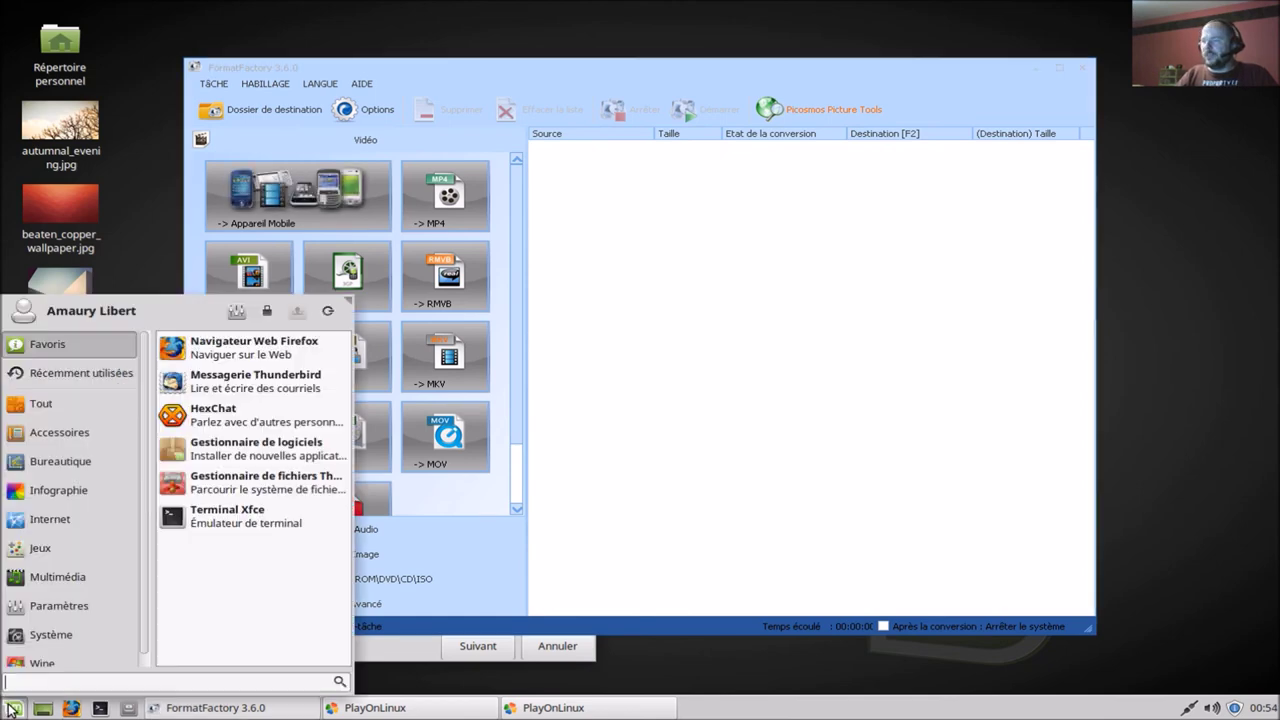
{"action": "type", "text": "medi"}
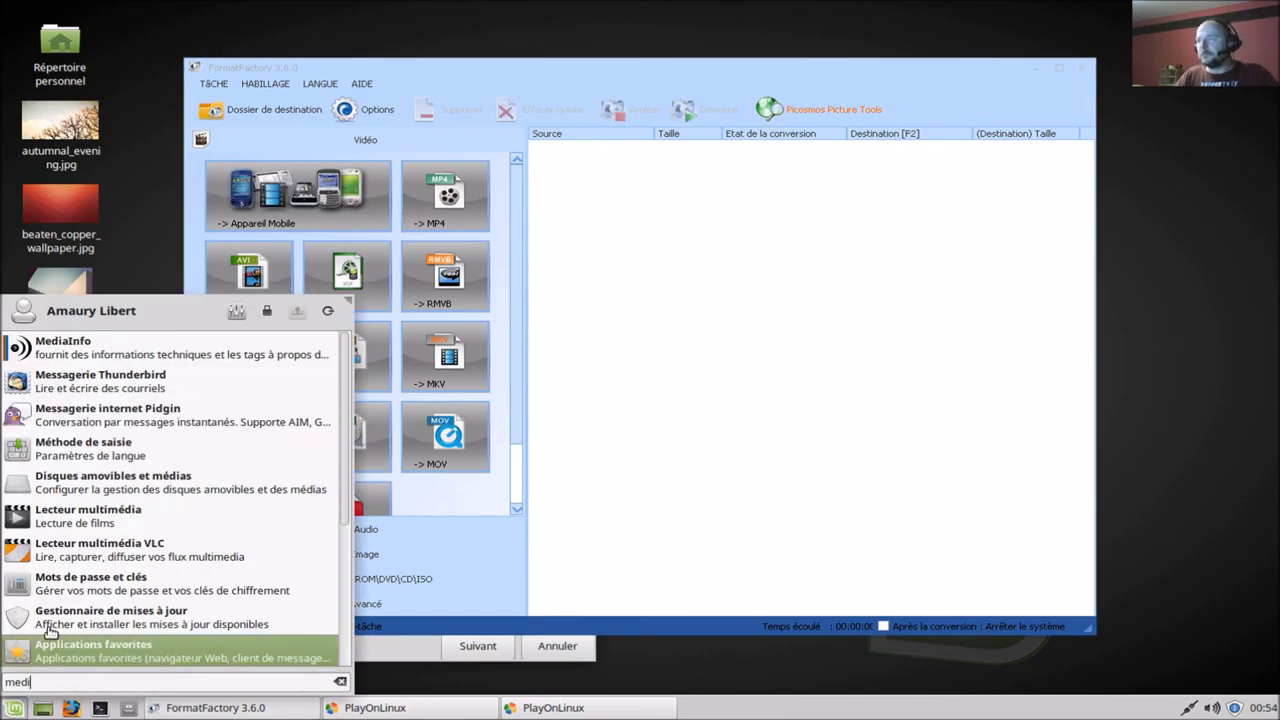
{"action": "left_click", "coordinate": [106, 350]}
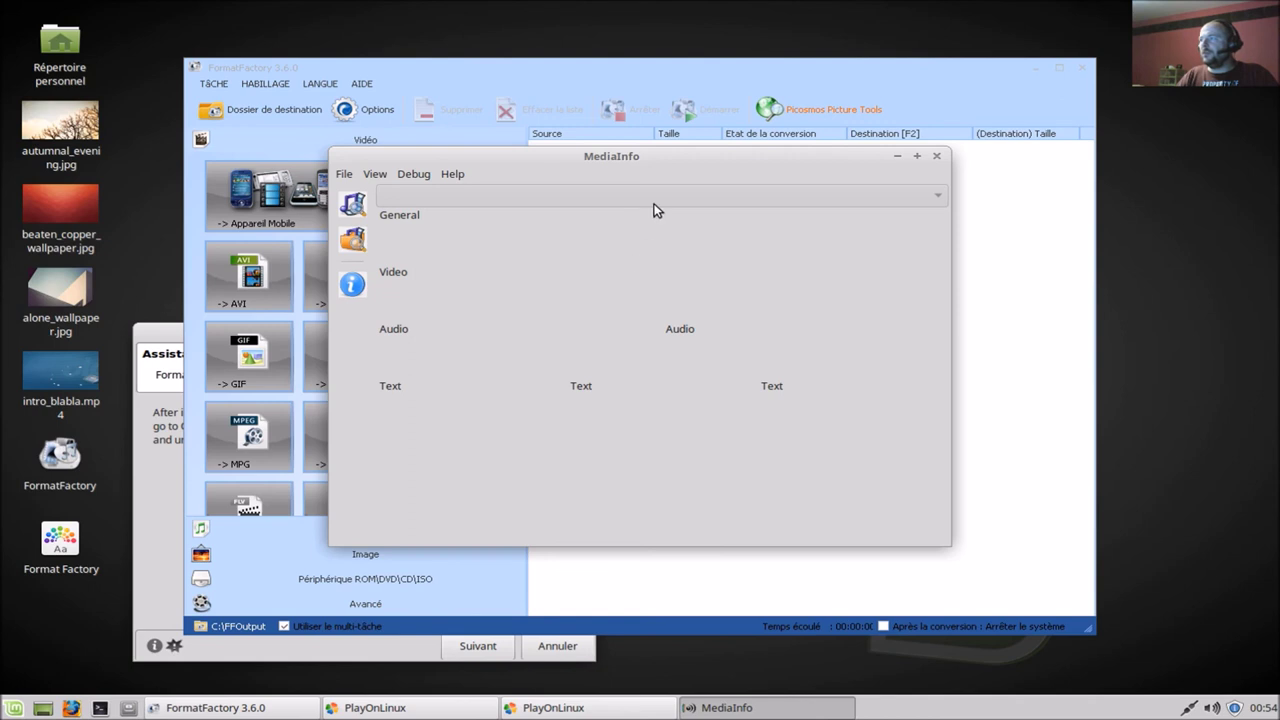
{"action": "left_click_drag", "start_coordinate": [648, 156], "coordinate": [605, 183]}
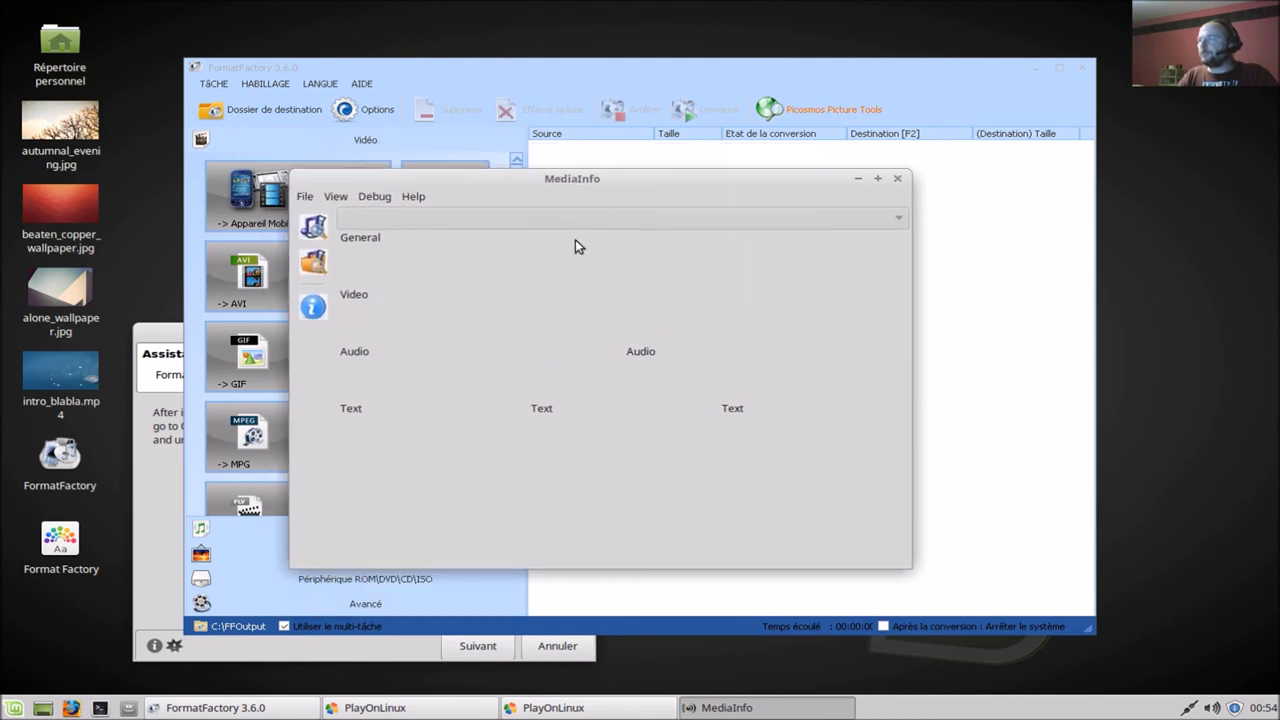
Examine the properties of intro_blabla.mp4 on the desktop, including its audio and permissions details, and close them
{"action": "left_click", "coordinate": [47, 381]}
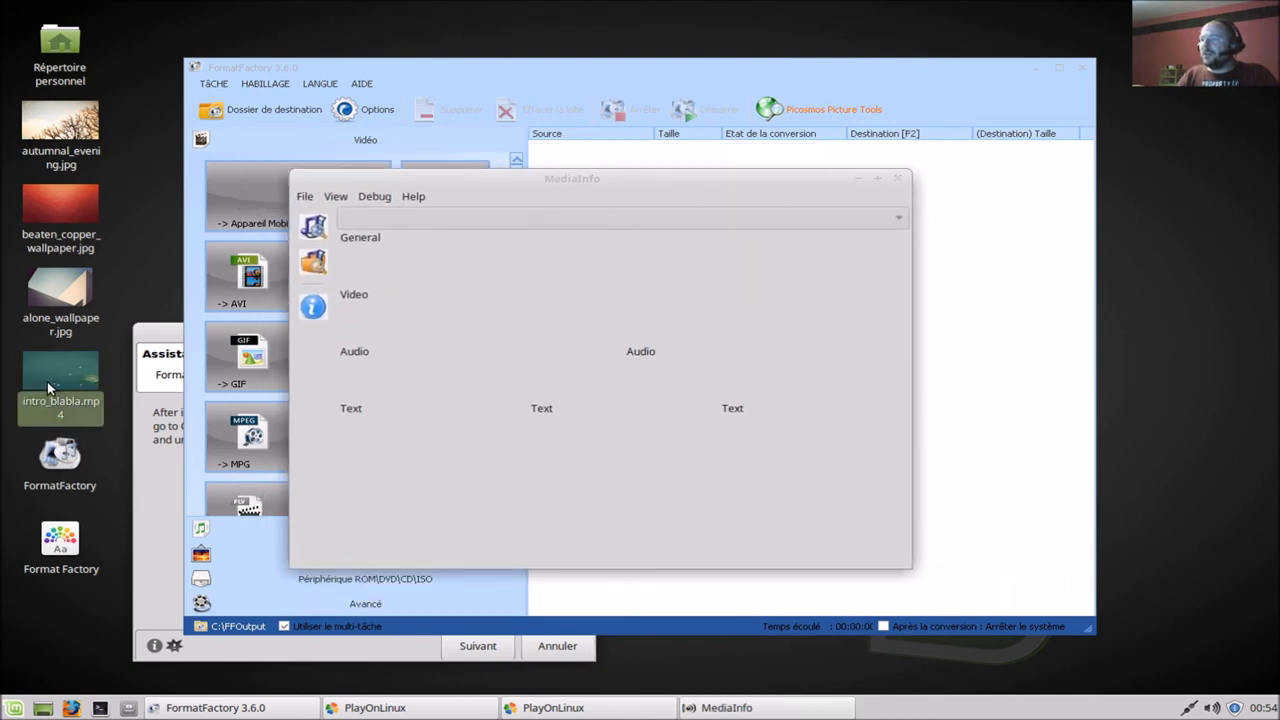
{"action": "right_click", "coordinate": [56, 373]}
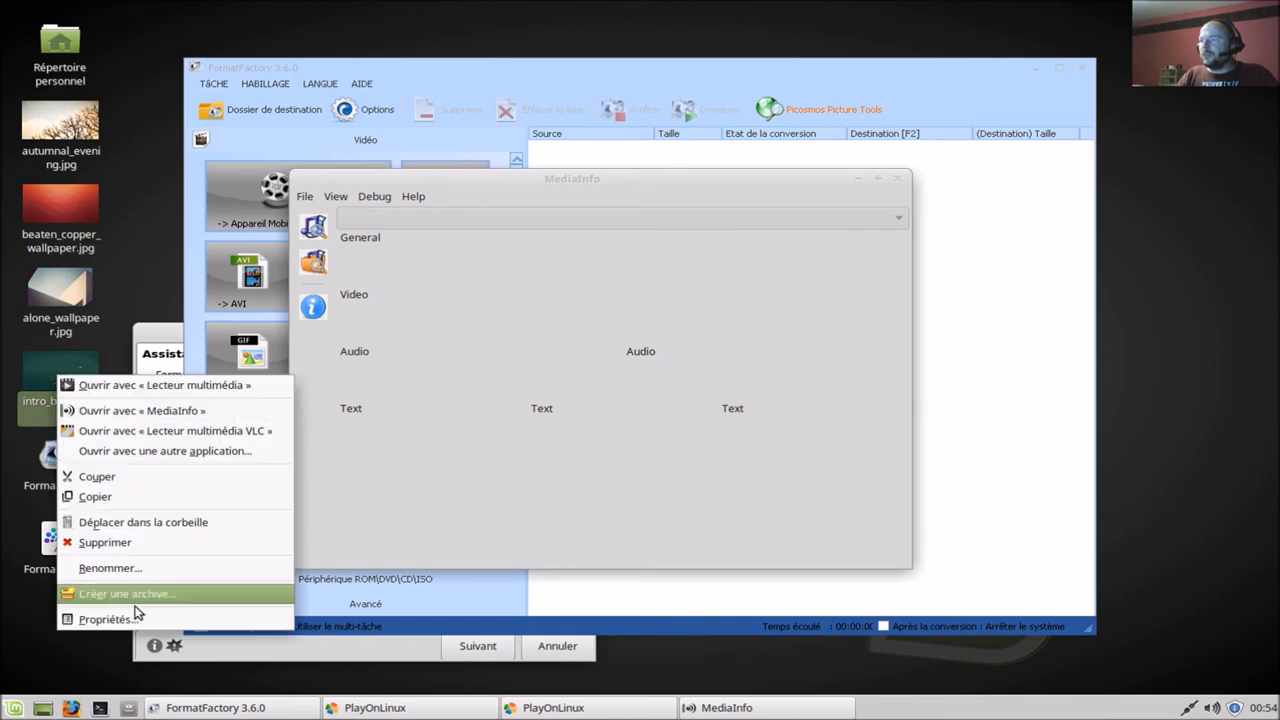
{"action": "left_click", "coordinate": [134, 617]}
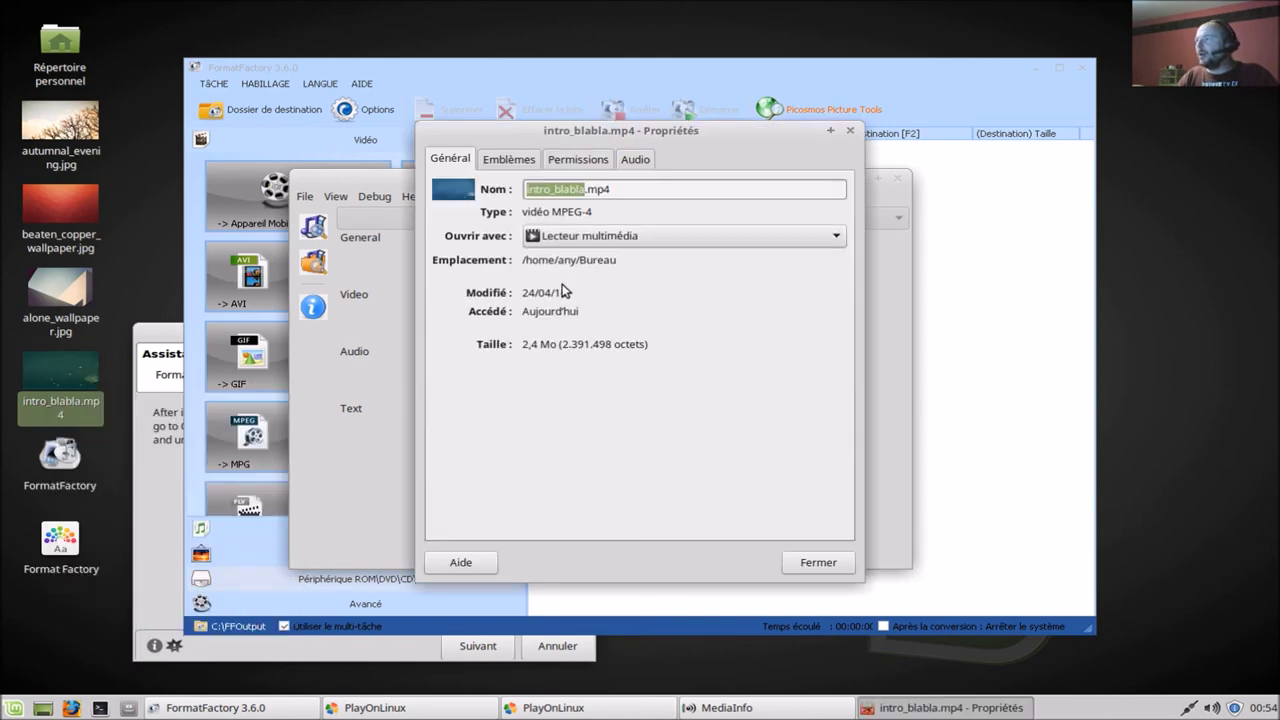
{"action": "left_click", "coordinate": [636, 159]}
{"action": "left_click", "coordinate": [585, 161]}
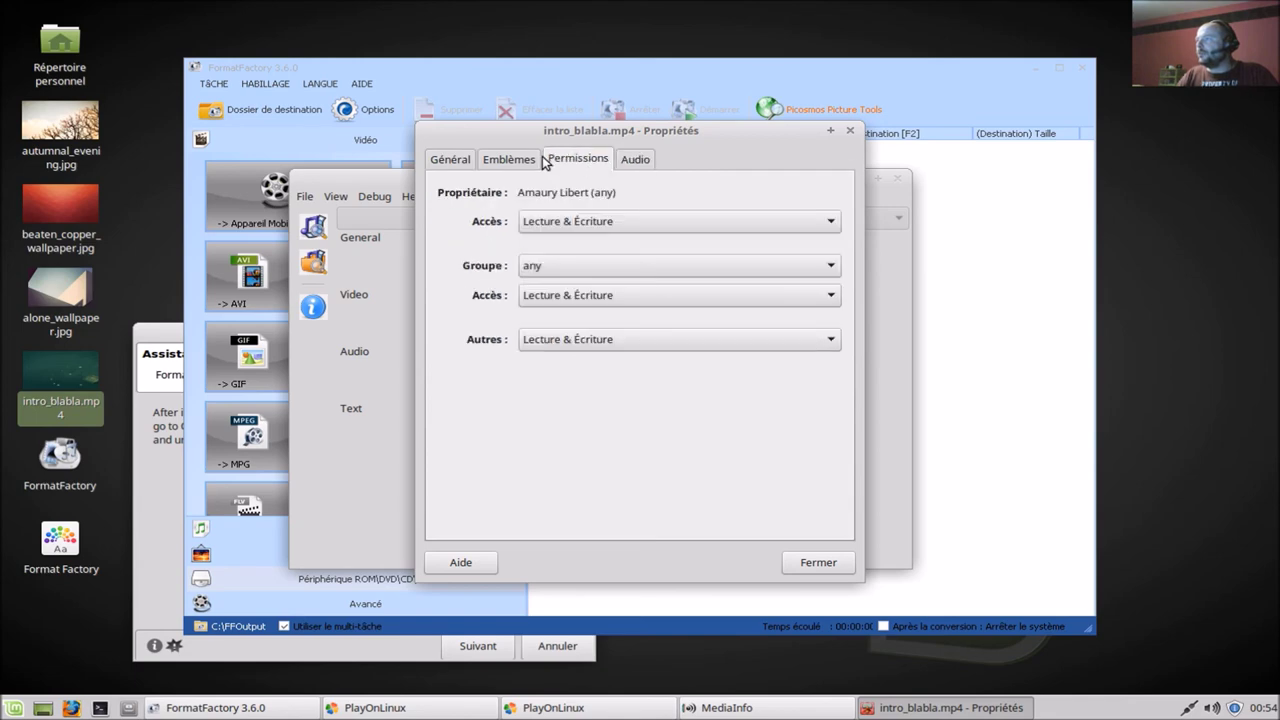
{"action": "left_click", "coordinate": [516, 161]}
{"action": "left_click", "coordinate": [452, 160]}
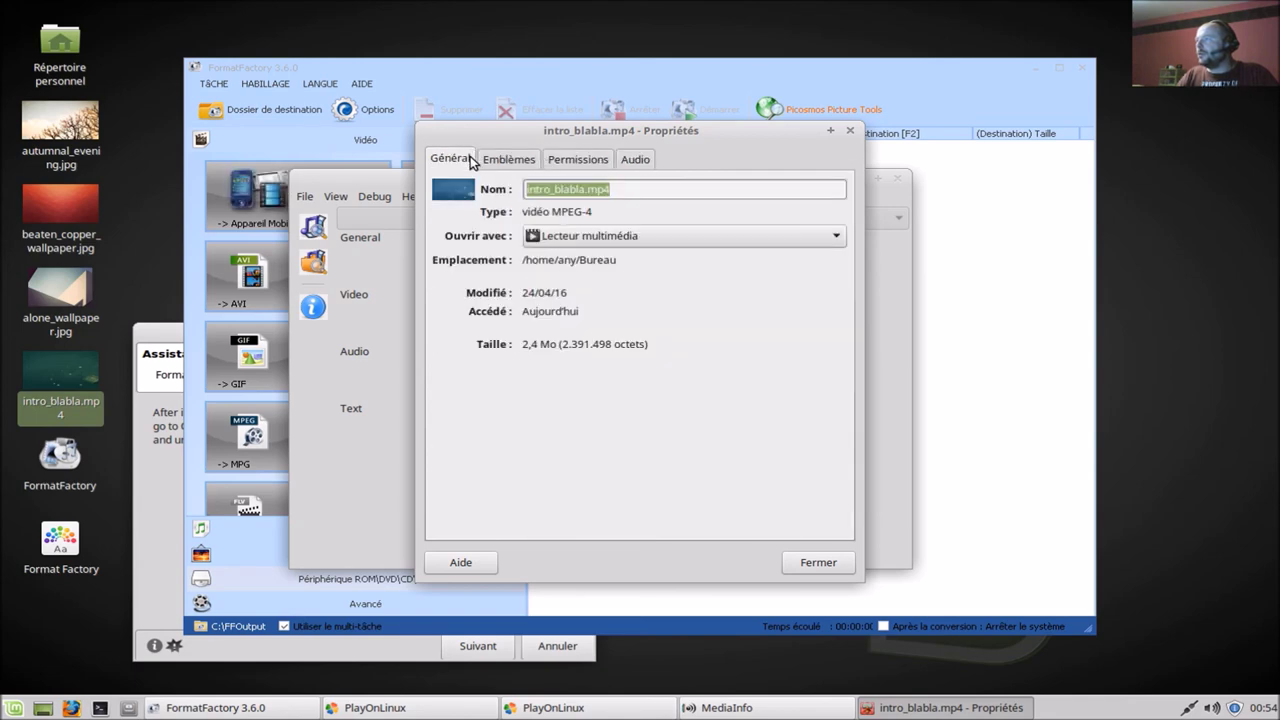
{"action": "left_click", "coordinate": [818, 562]}
Inspect intro_blabla.mp4, alone_wallpaper.jpg, beaten_copper_wallpaper.jpg and autumnal_evening.jpg in MediaInfo, and close it
{"action": "left_click_drag", "start_coordinate": [60, 385], "coordinate": [518, 319]}
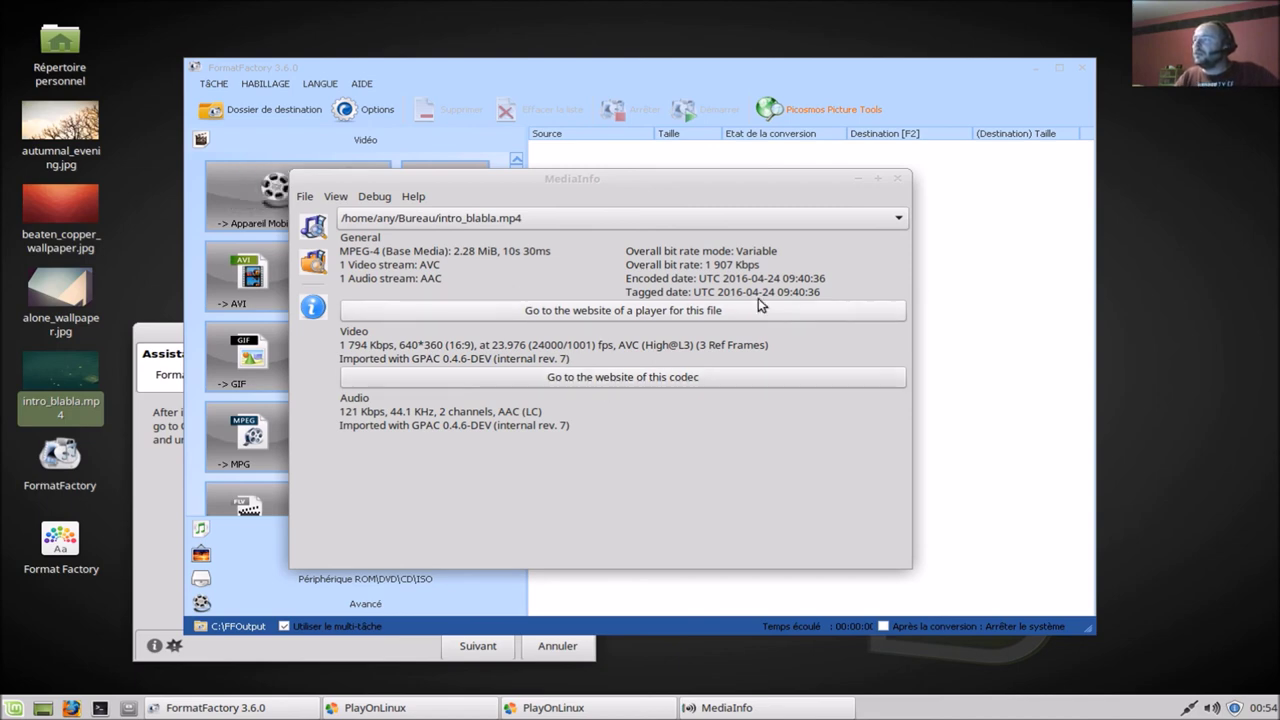
{"action": "left_click_drag", "start_coordinate": [662, 184], "coordinate": [719, 251]}
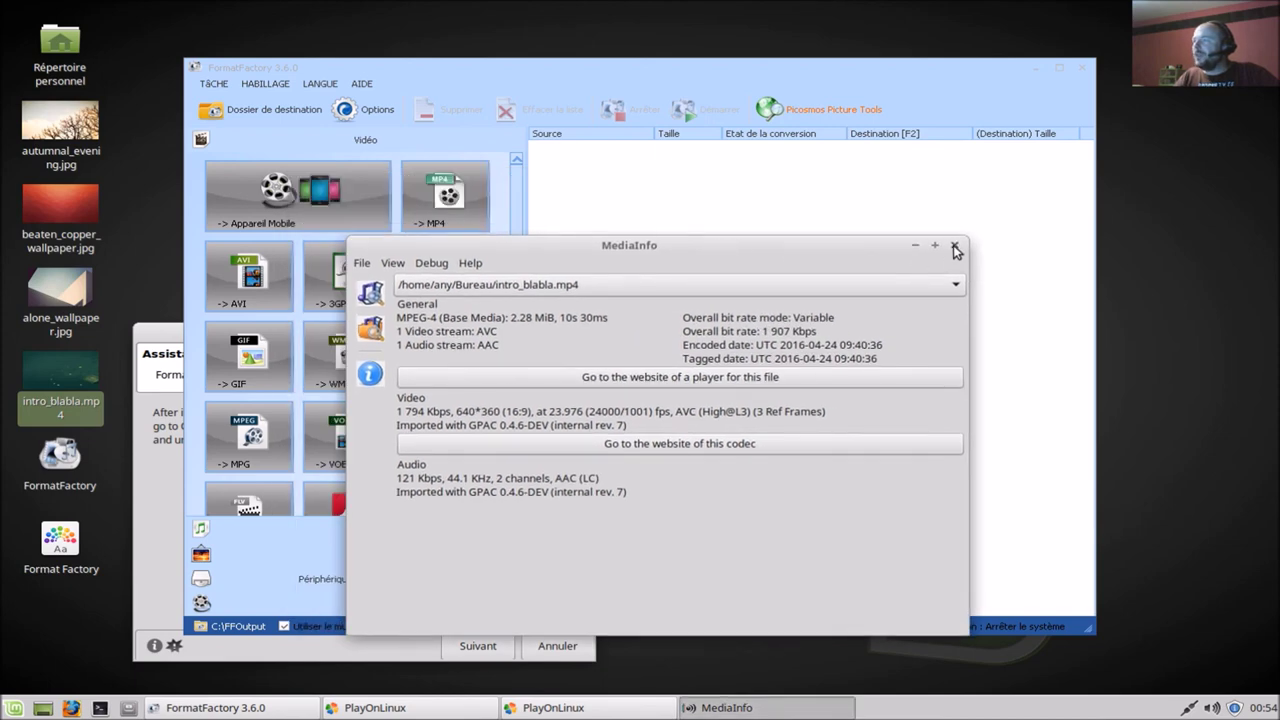
{"action": "left_click_drag", "start_coordinate": [60, 290], "coordinate": [632, 398]}
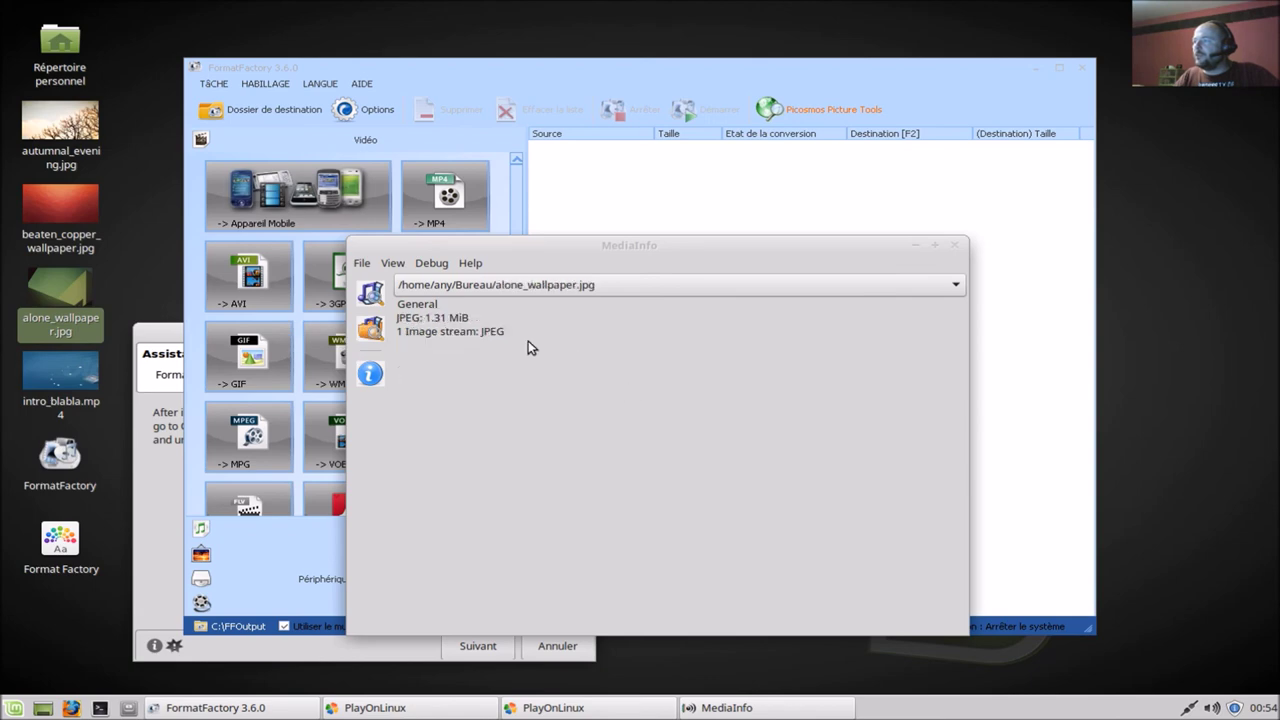
{"action": "left_click_drag", "start_coordinate": [50, 215], "coordinate": [427, 317]}
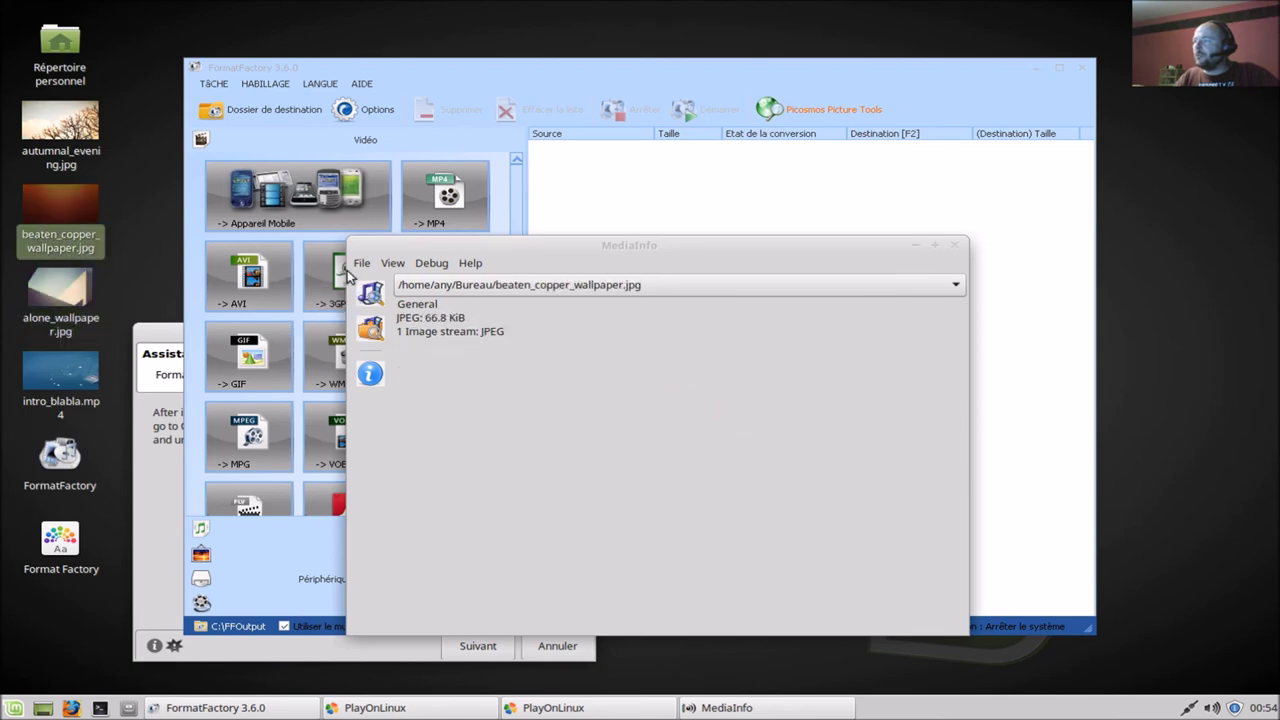
{"action": "left_click_drag", "start_coordinate": [60, 125], "coordinate": [700, 430]}
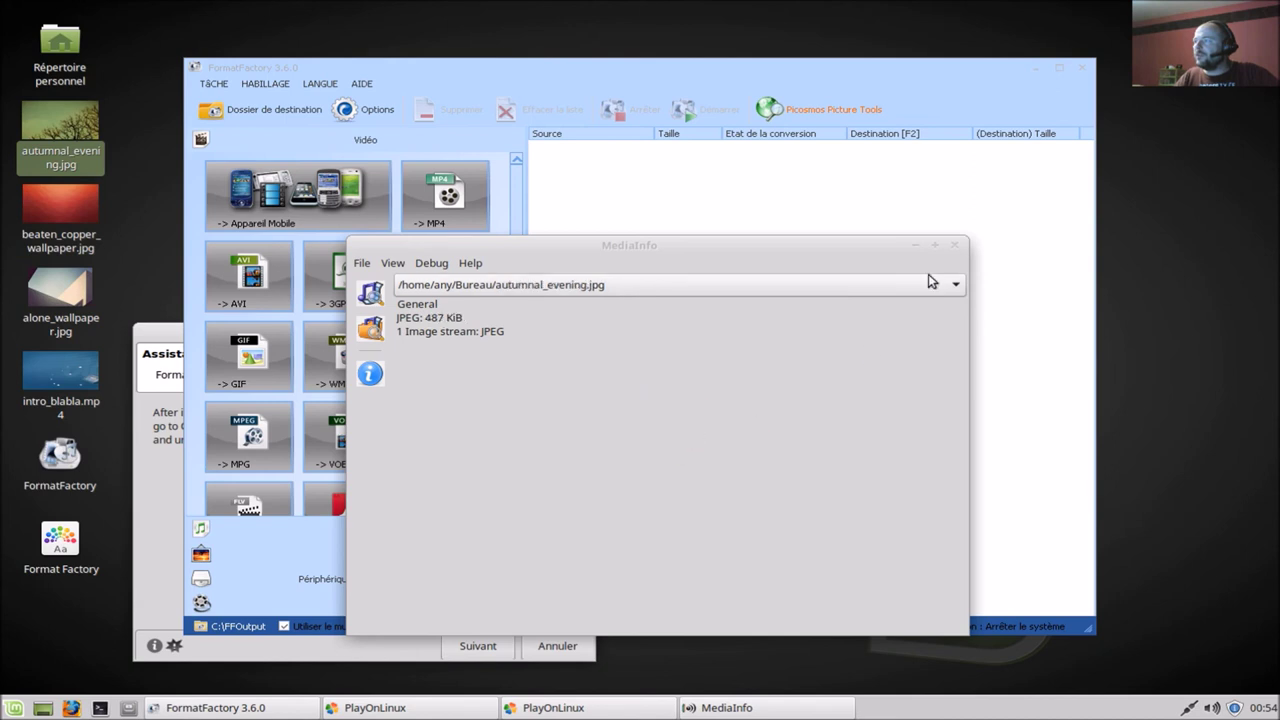
{"action": "left_click", "coordinate": [955, 245]}
In FormatFactory's options, disable the conversion-finished and error notification sounds and the search for new versions
{"action": "left_click", "coordinate": [168, 490]}
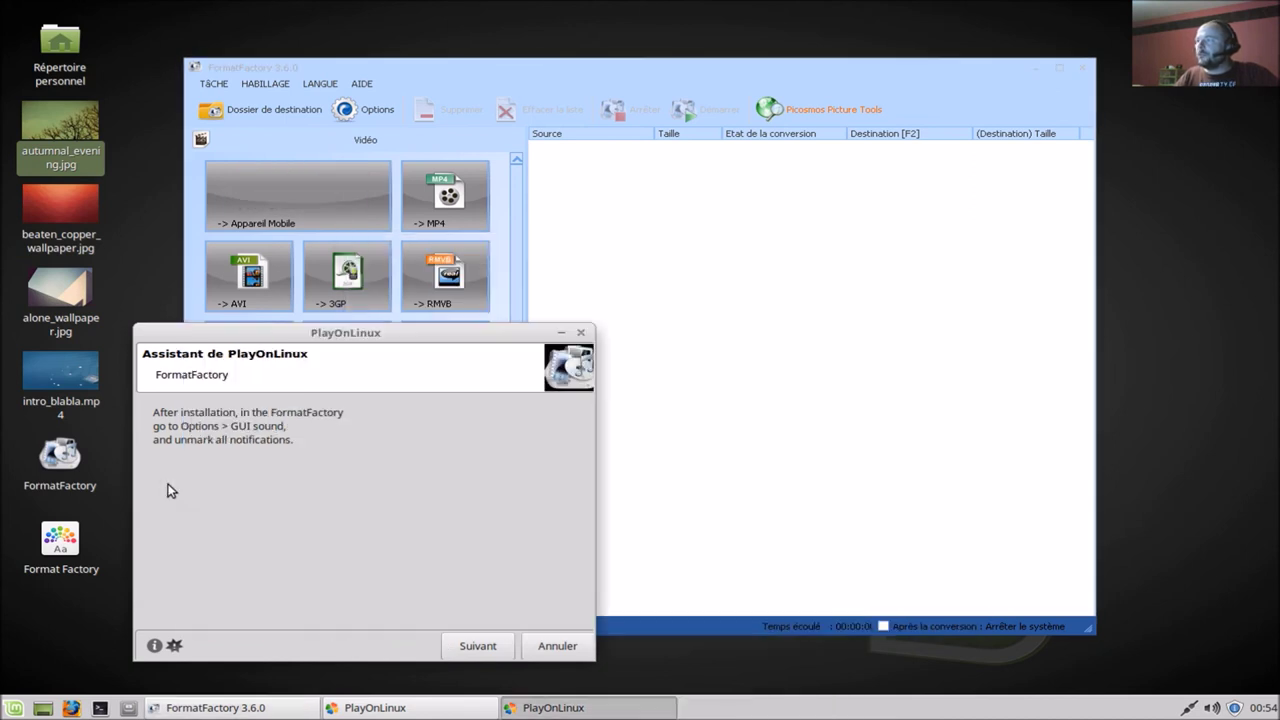
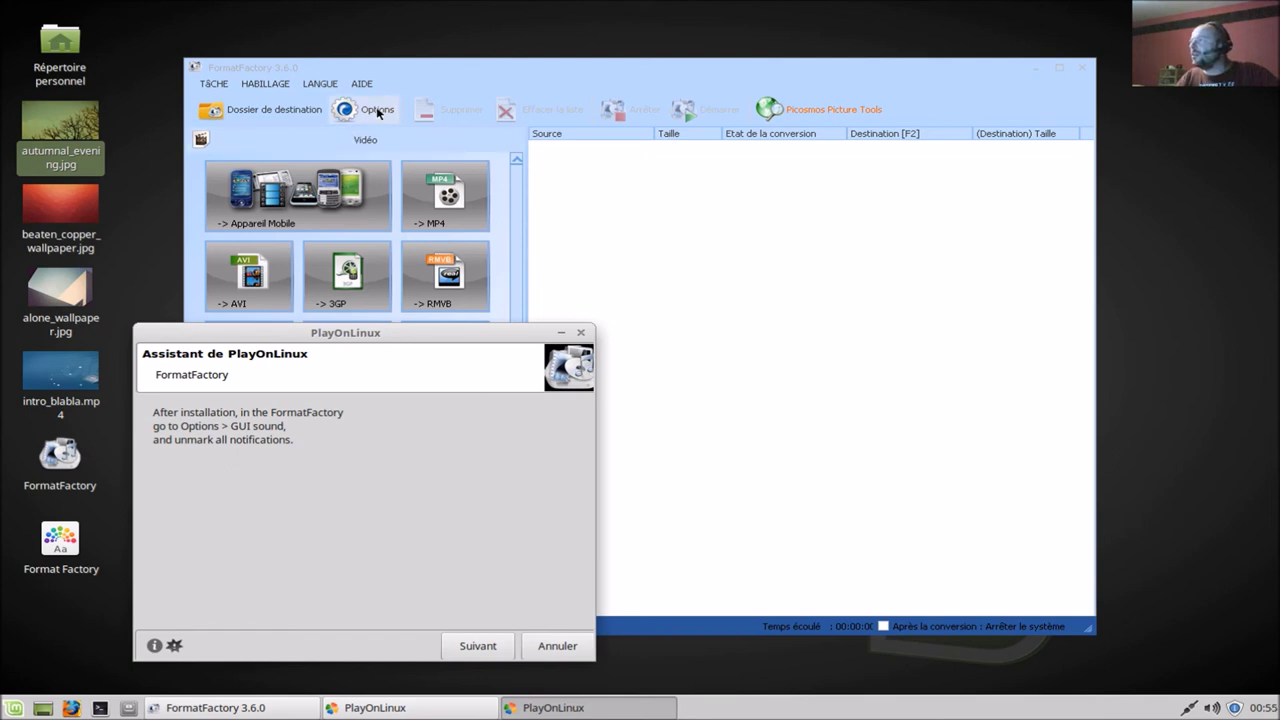
{"action": "left_click", "coordinate": [617, 78]}
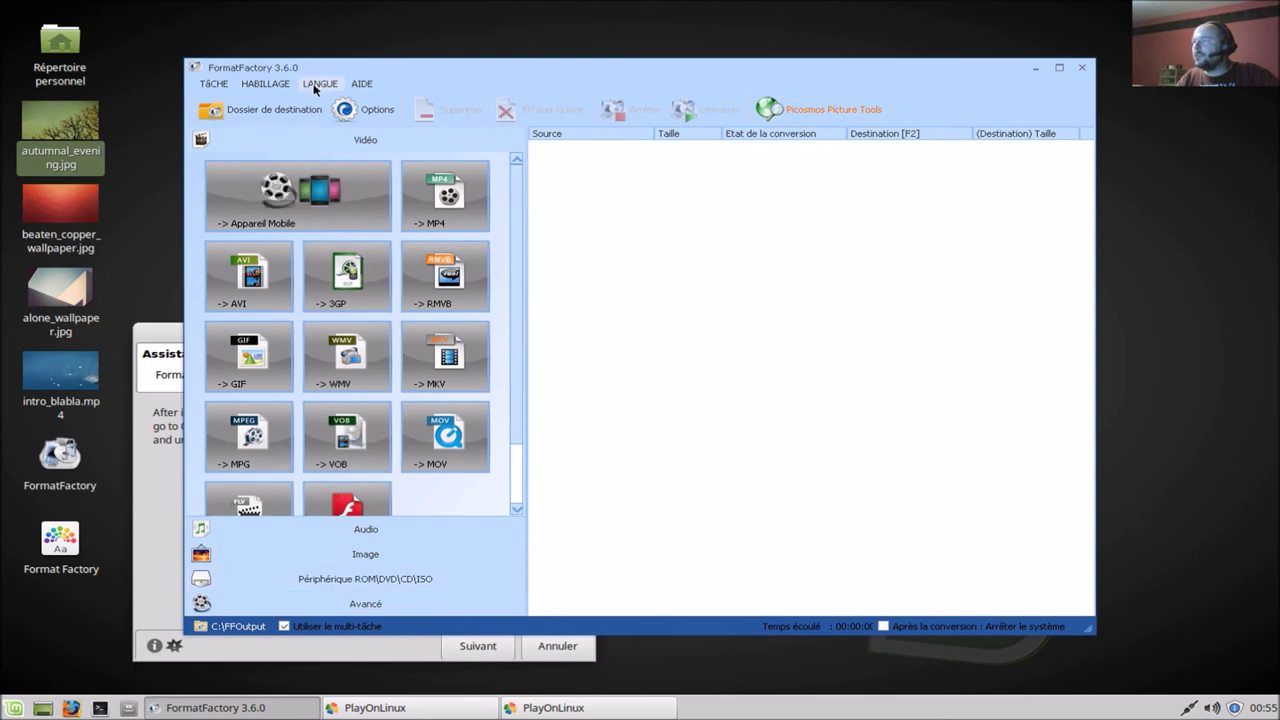
{"action": "left_click", "coordinate": [370, 109]}
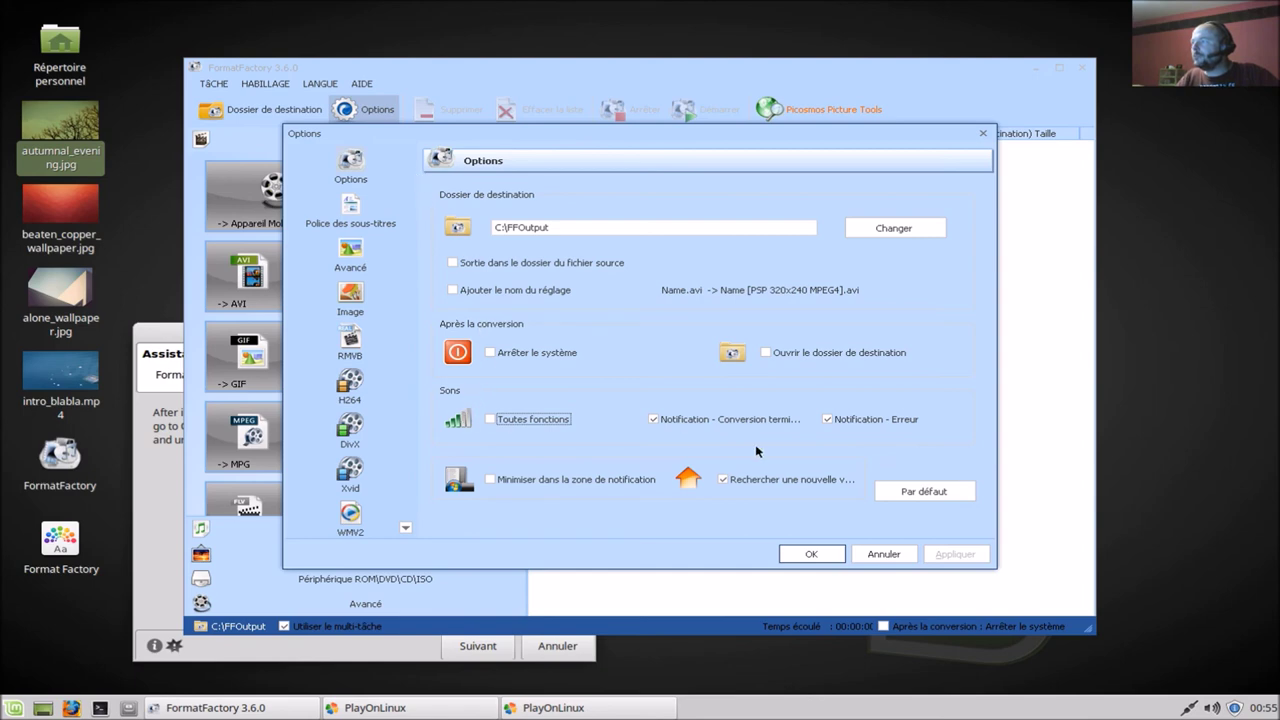
{"action": "left_click", "coordinate": [656, 420]}
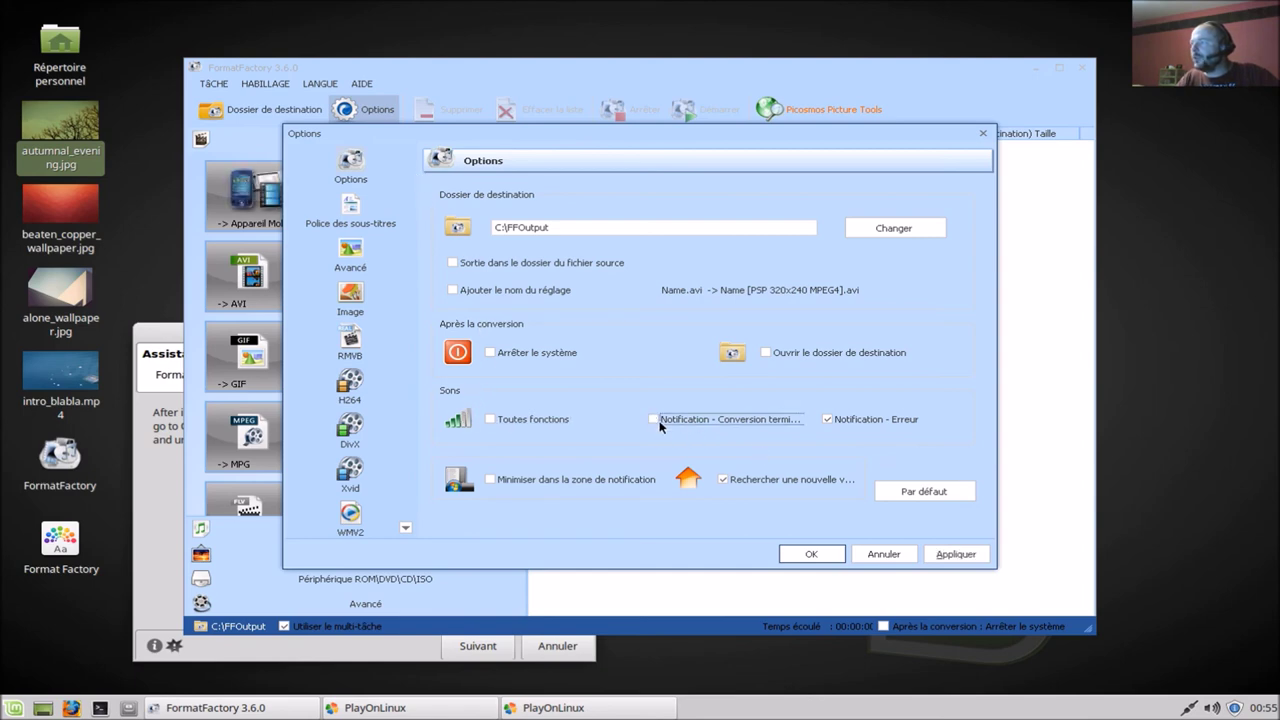
{"action": "left_click", "coordinate": [827, 419]}
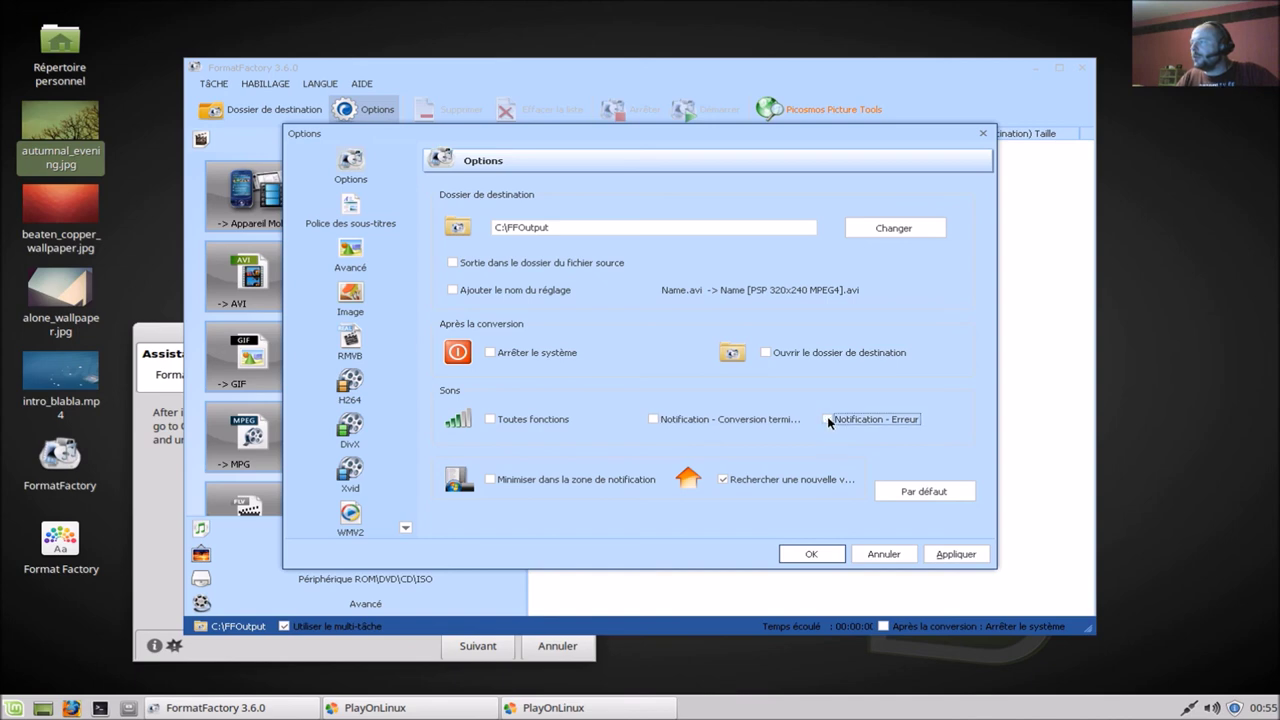
{"action": "left_click", "coordinate": [725, 481]}
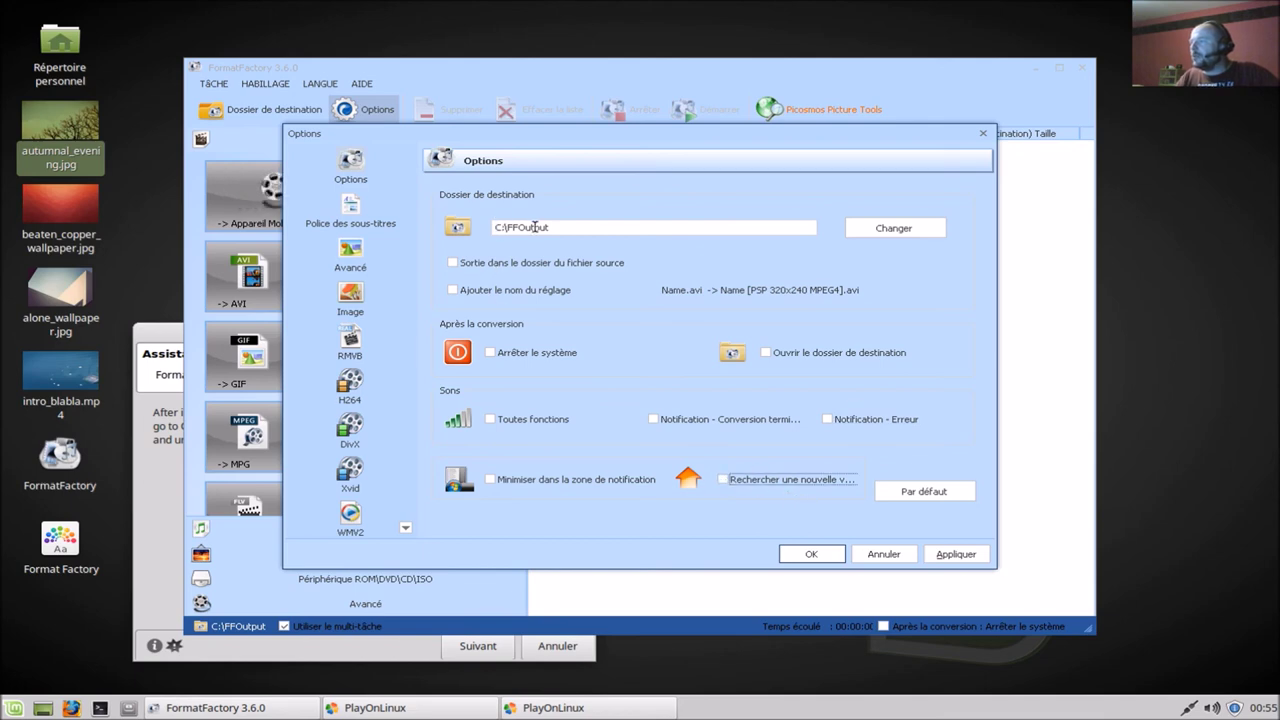
Set the destination folder to Bureau and enable output to the source file's folder
{"action": "left_click", "coordinate": [869, 232]}
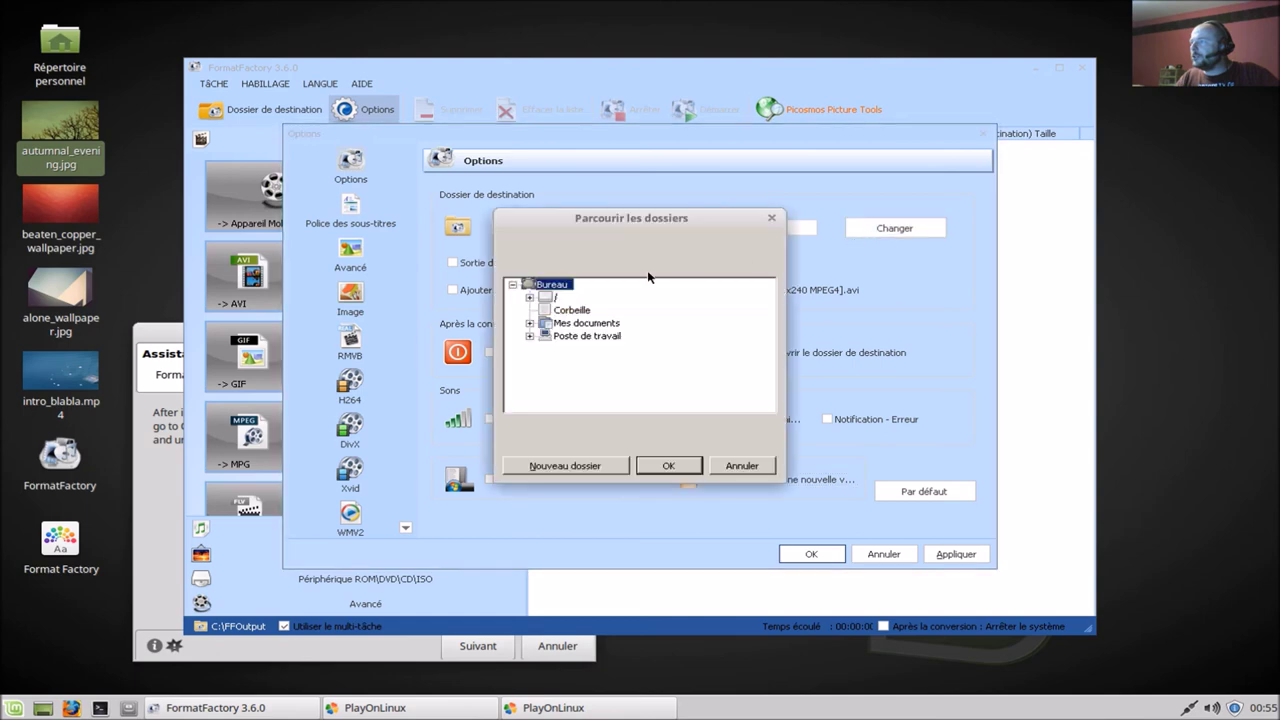
{"action": "left_click", "coordinate": [688, 470]}
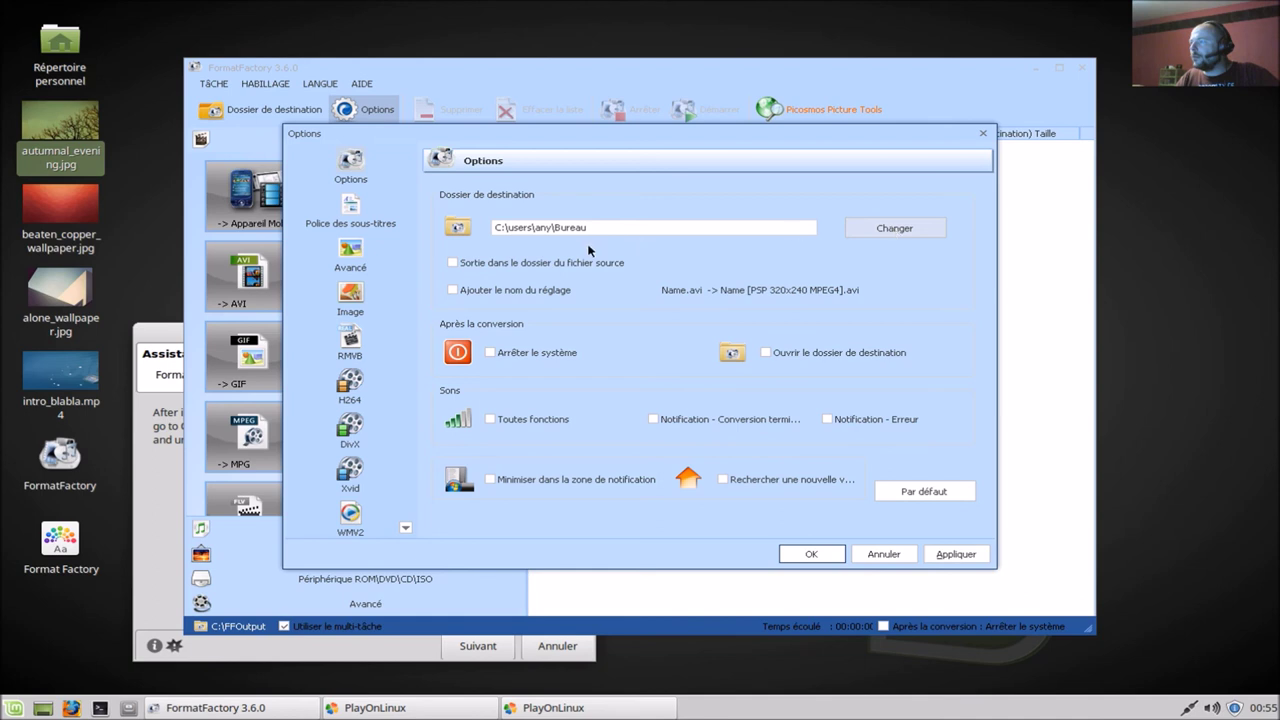
{"action": "left_click", "coordinate": [497, 268]}
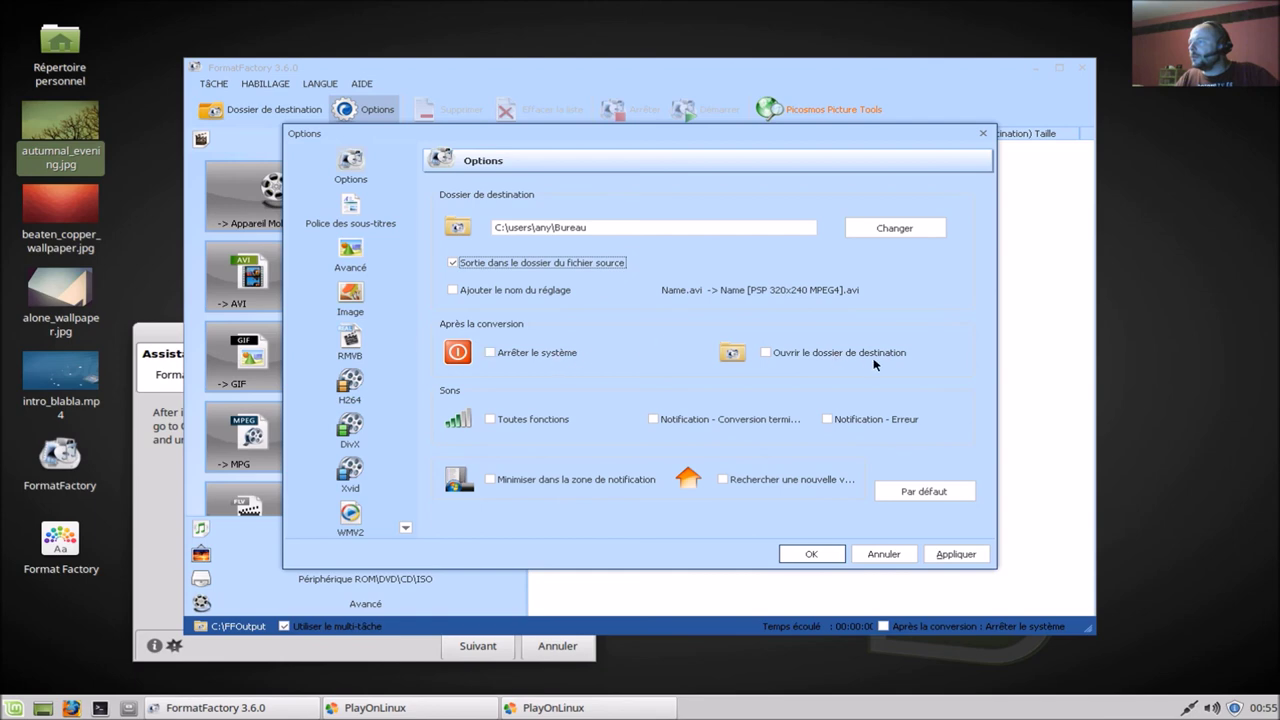
Review the settings from Police des sous-titres through WMV2, and apply and save the FormatFactory options
{"action": "left_click", "coordinate": [351, 214]}
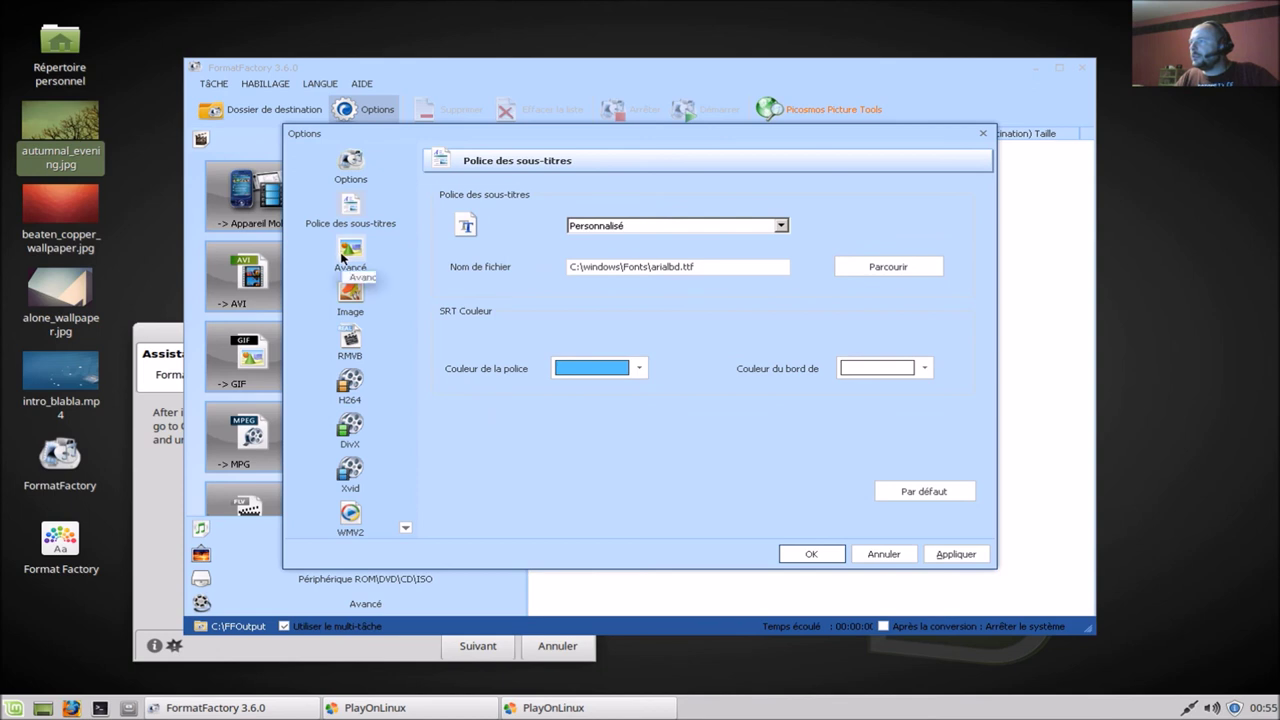
{"action": "left_click", "coordinate": [342, 258]}
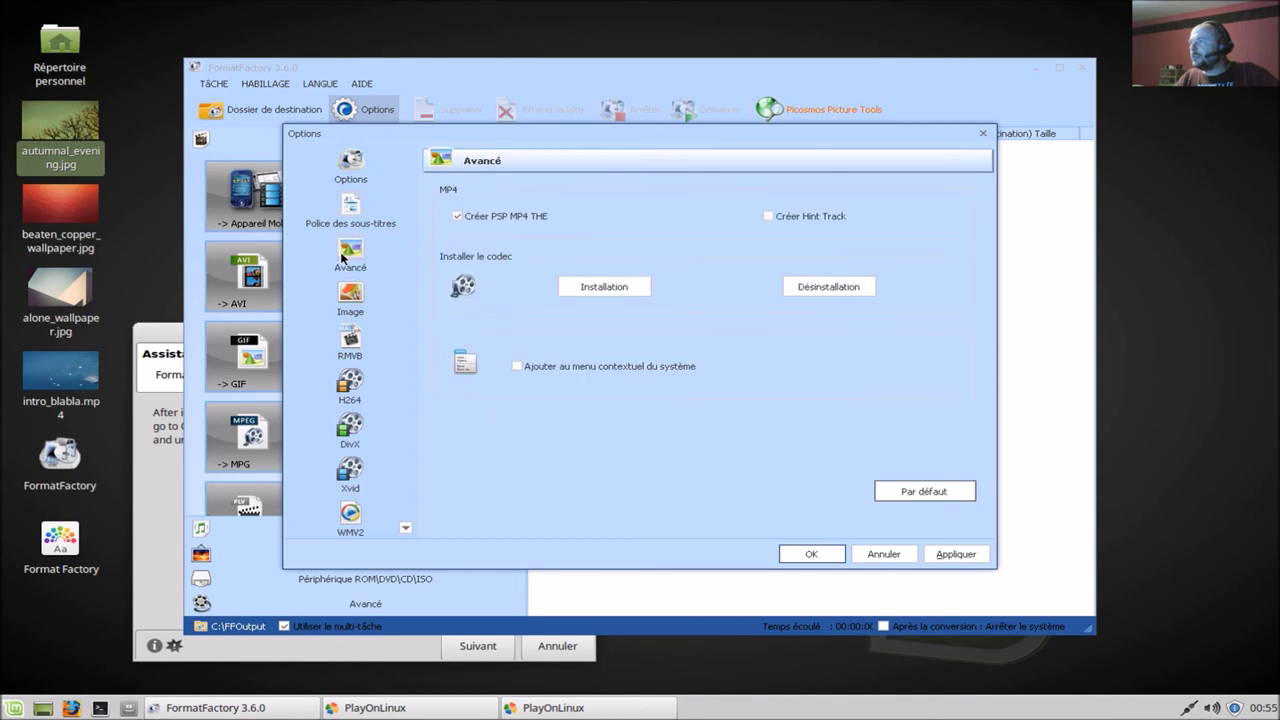
{"action": "left_click", "coordinate": [355, 290]}
{"action": "left_click", "coordinate": [352, 336]}
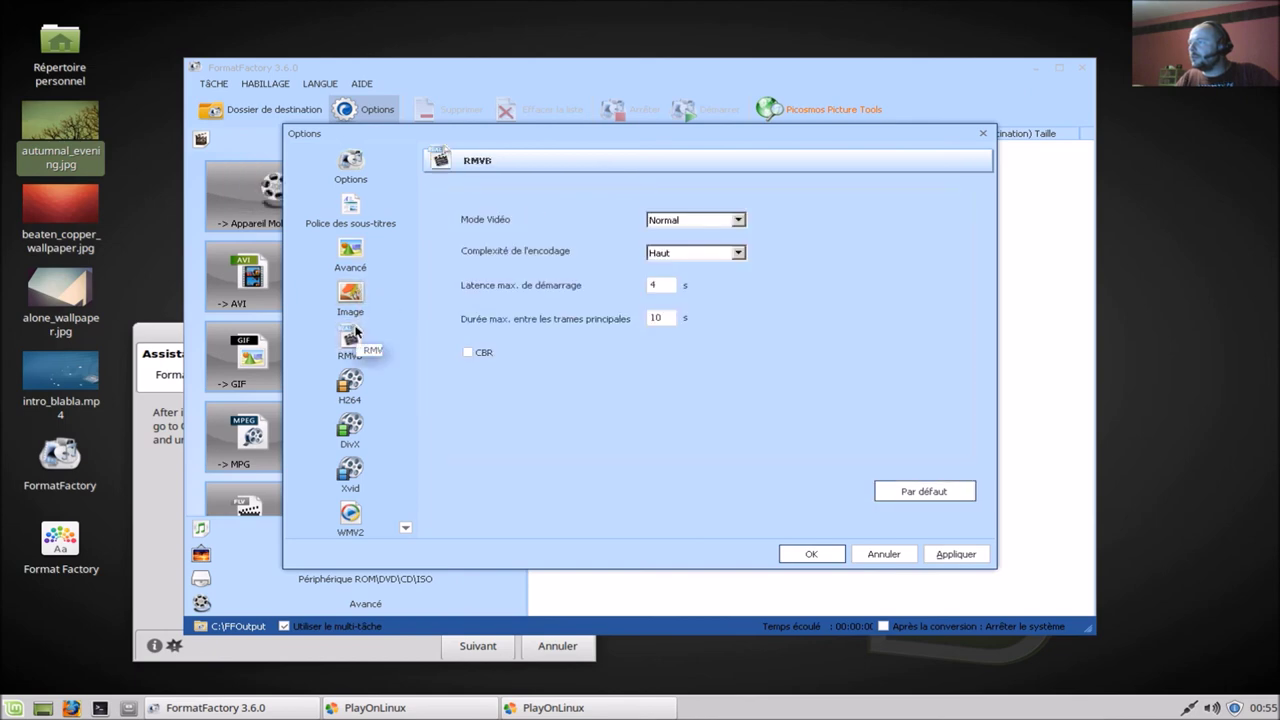
{"action": "left_click", "coordinate": [351, 382]}
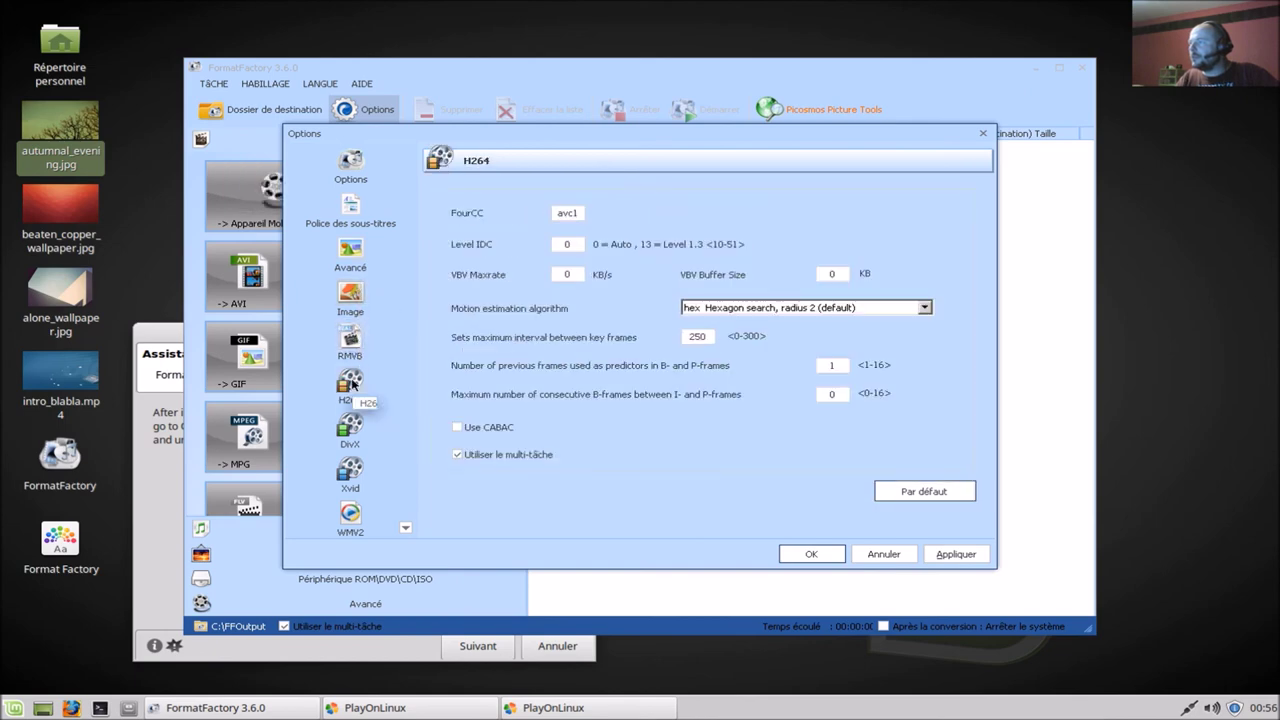
{"action": "left_click", "coordinate": [342, 430]}
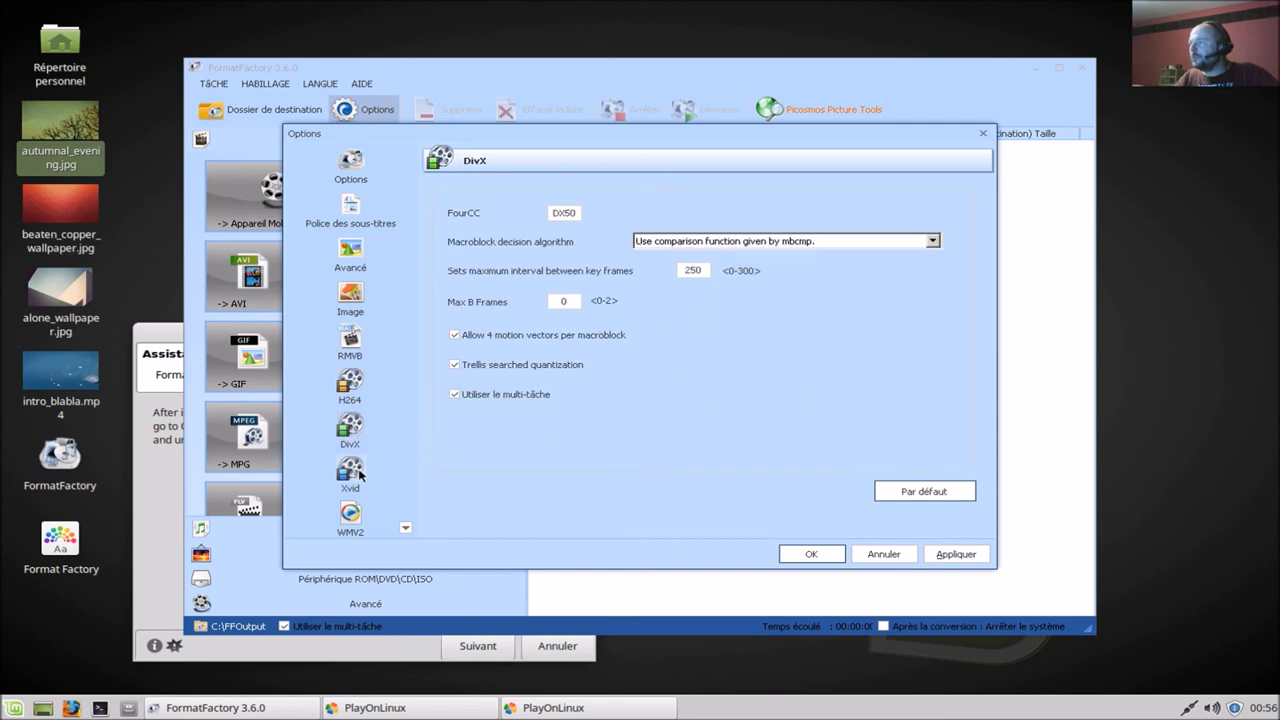
{"action": "left_click", "coordinate": [355, 472]}
{"action": "left_click", "coordinate": [350, 514]}
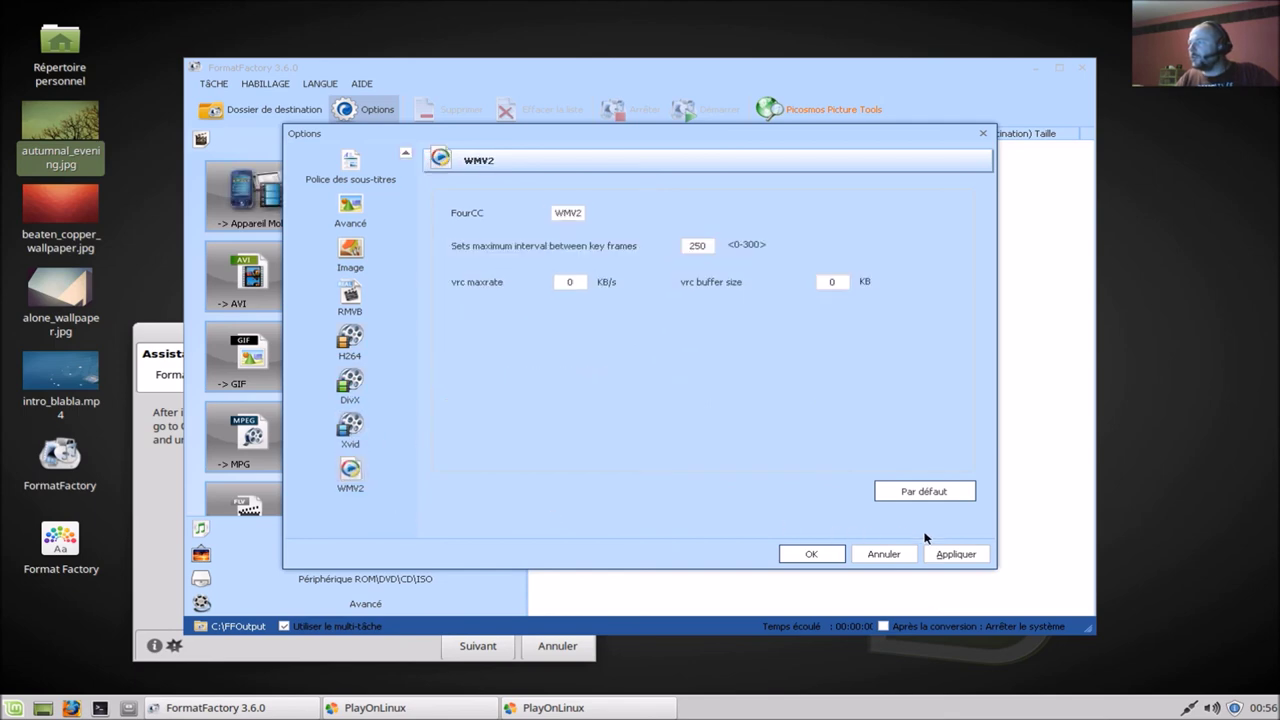
{"action": "left_click", "coordinate": [938, 563]}
{"action": "left_click", "coordinate": [828, 557]}
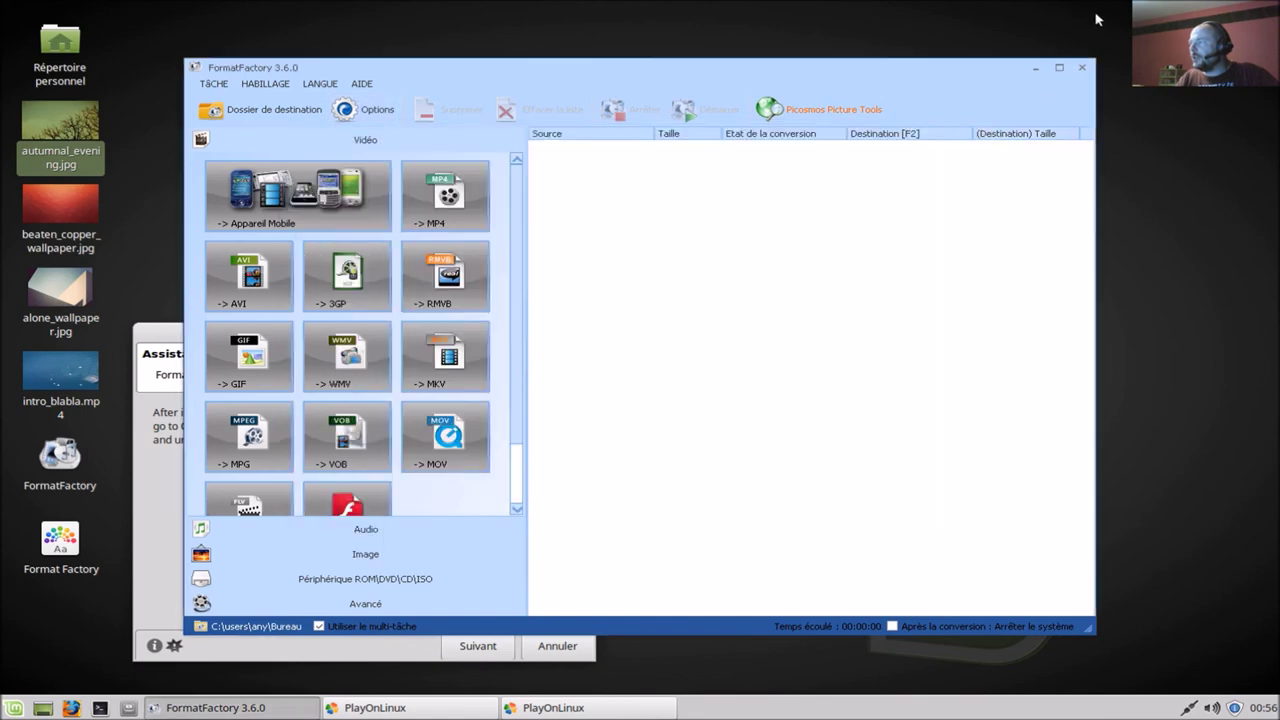
Close FormatFactory and finish its PlayOnLinux installation assistant
{"action": "left_click", "coordinate": [1080, 69]}
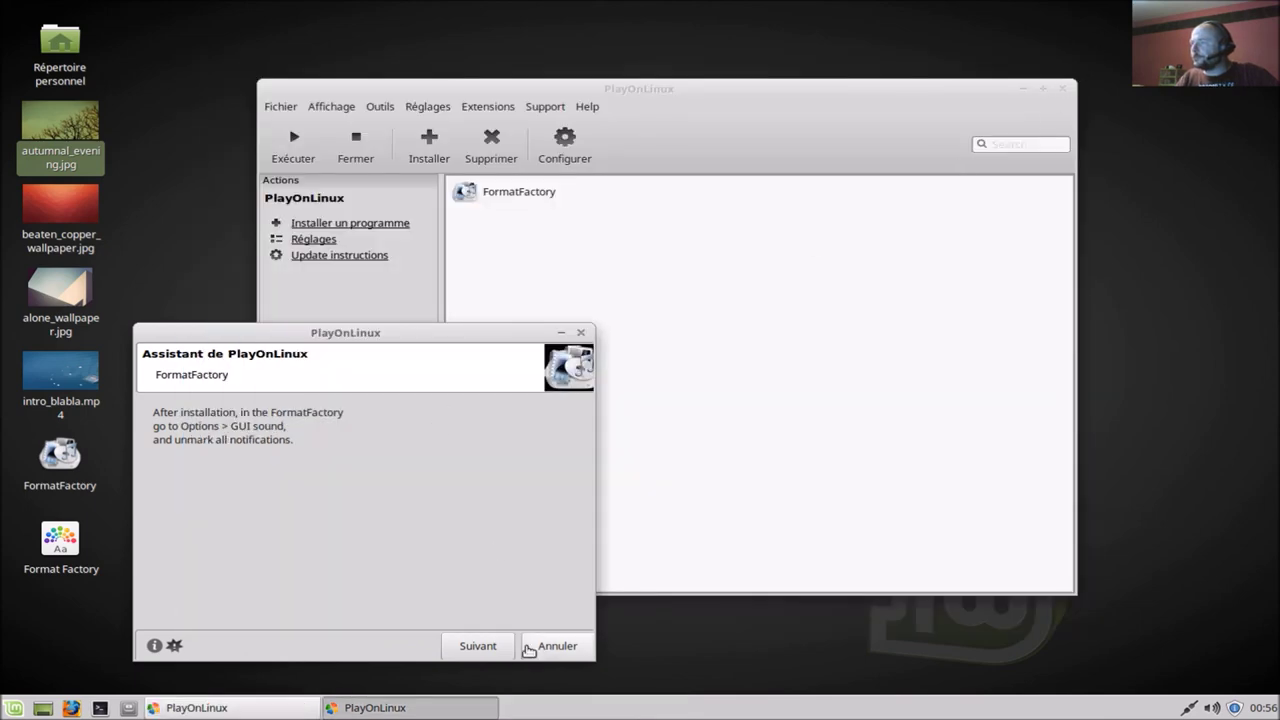
{"action": "left_click", "coordinate": [478, 646]}
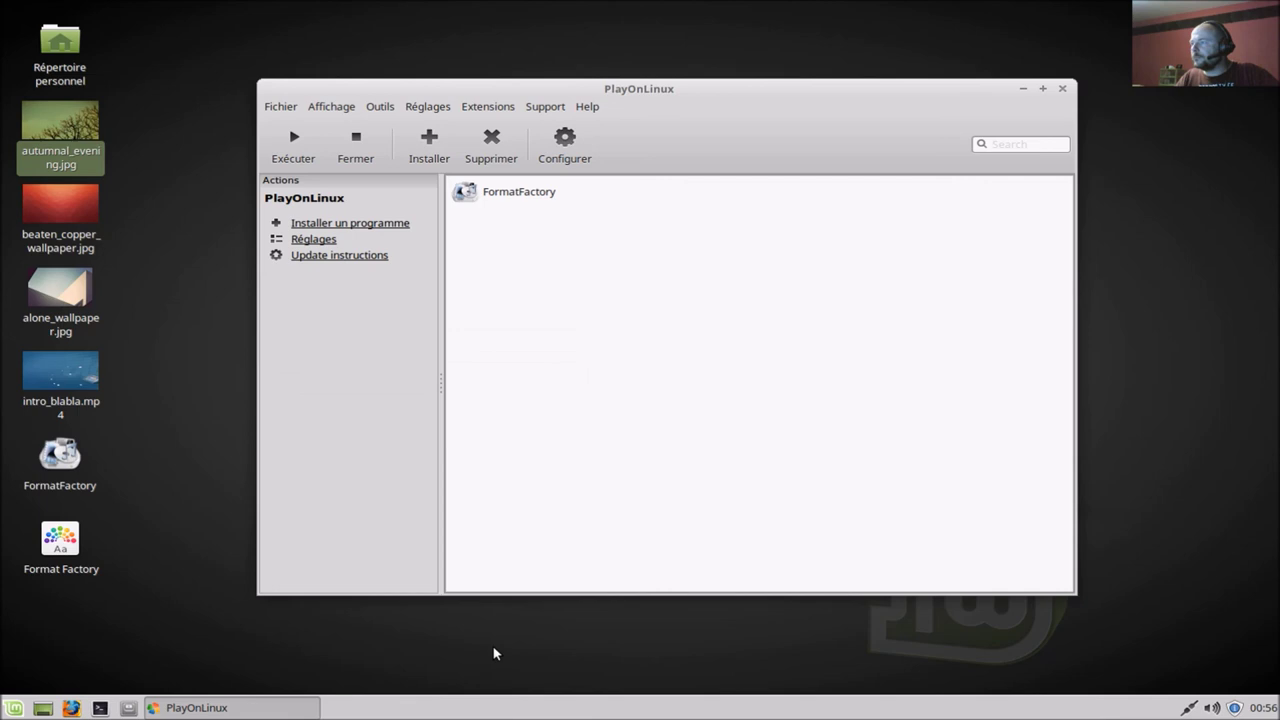
Look at the FormatFactory program folder opened from PlayOnLinux, and close the file manager
{"action": "left_click", "coordinate": [518, 196]}
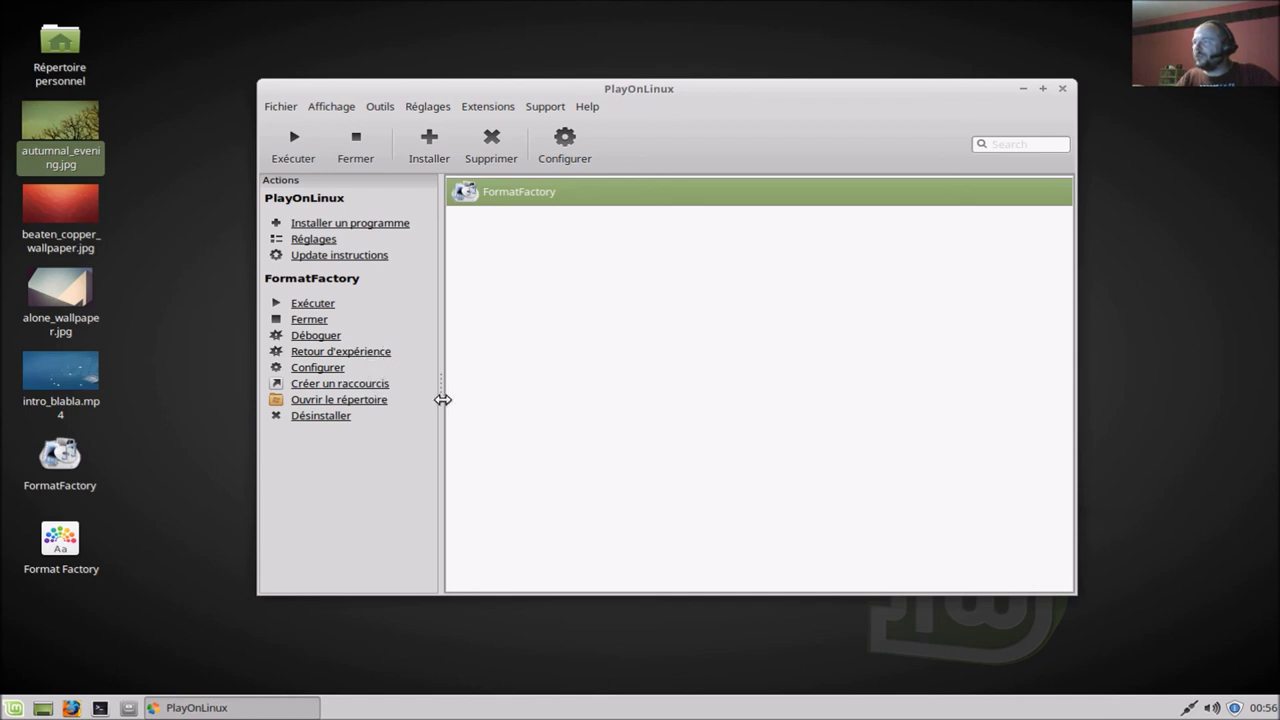
{"action": "left_click", "coordinate": [388, 400]}
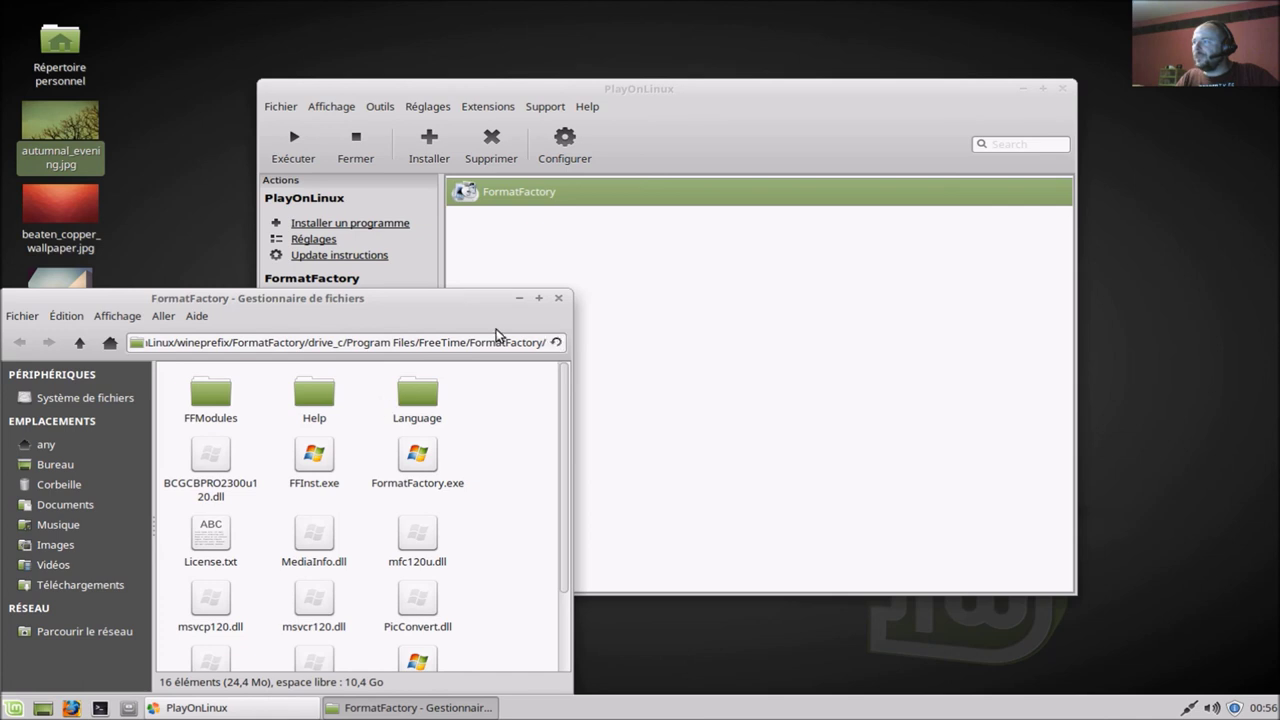
{"action": "left_click", "coordinate": [559, 298]}
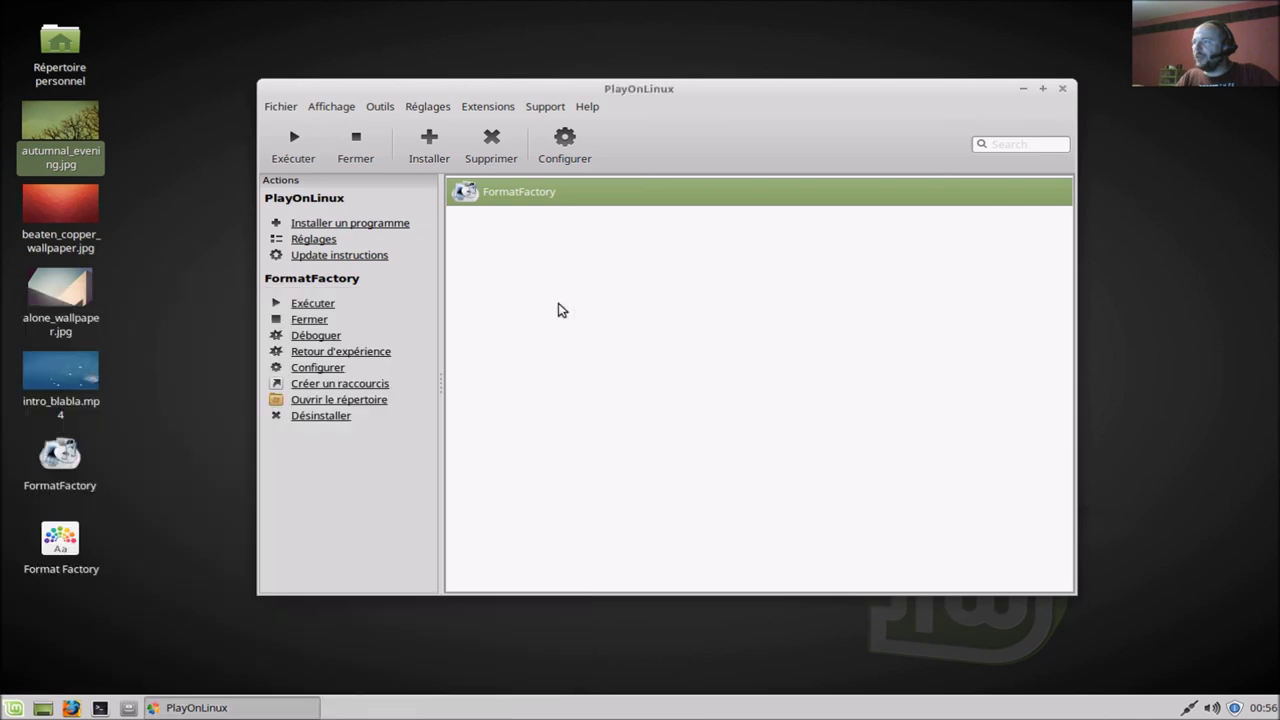
Close PlayOnLinux and relaunch FormatFactory from its desktop shortcut, moving its window slightly away from the desktop icons
{"action": "left_click", "coordinate": [1064, 90]}
{"action": "double_click", "coordinate": [60, 457]}
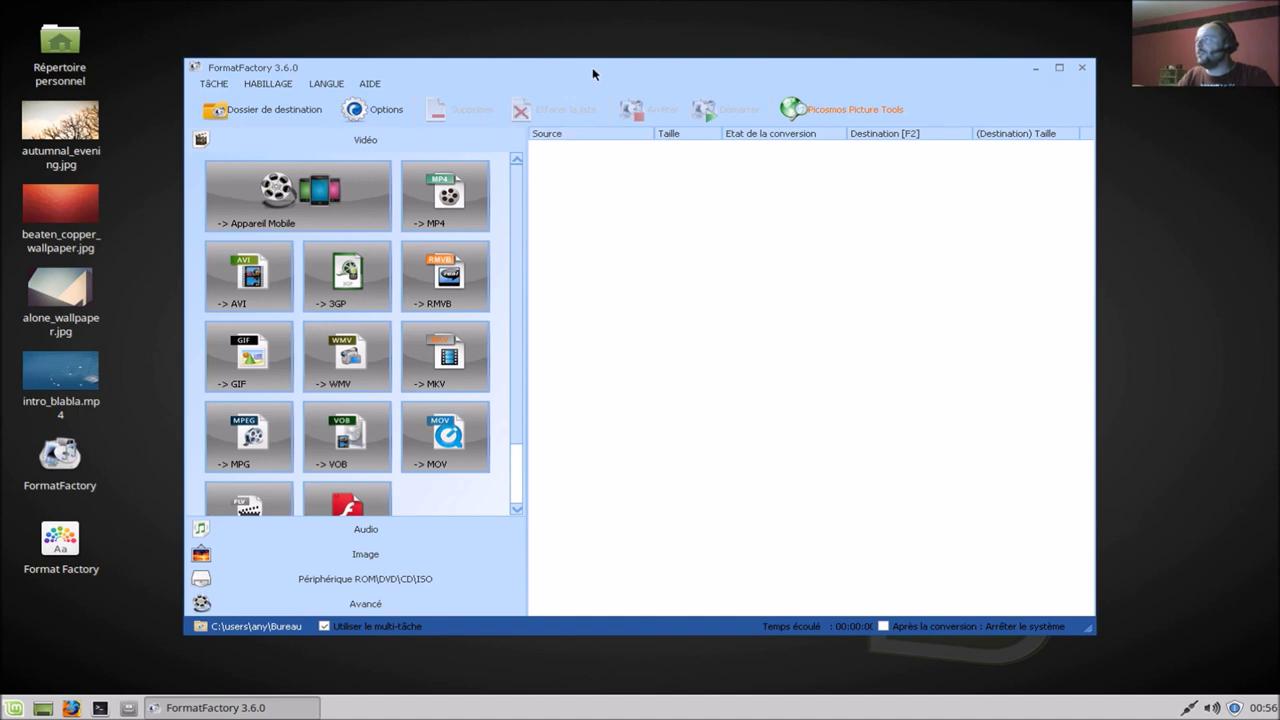
{"action": "left_click_drag", "start_coordinate": [592, 74], "coordinate": [645, 71]}
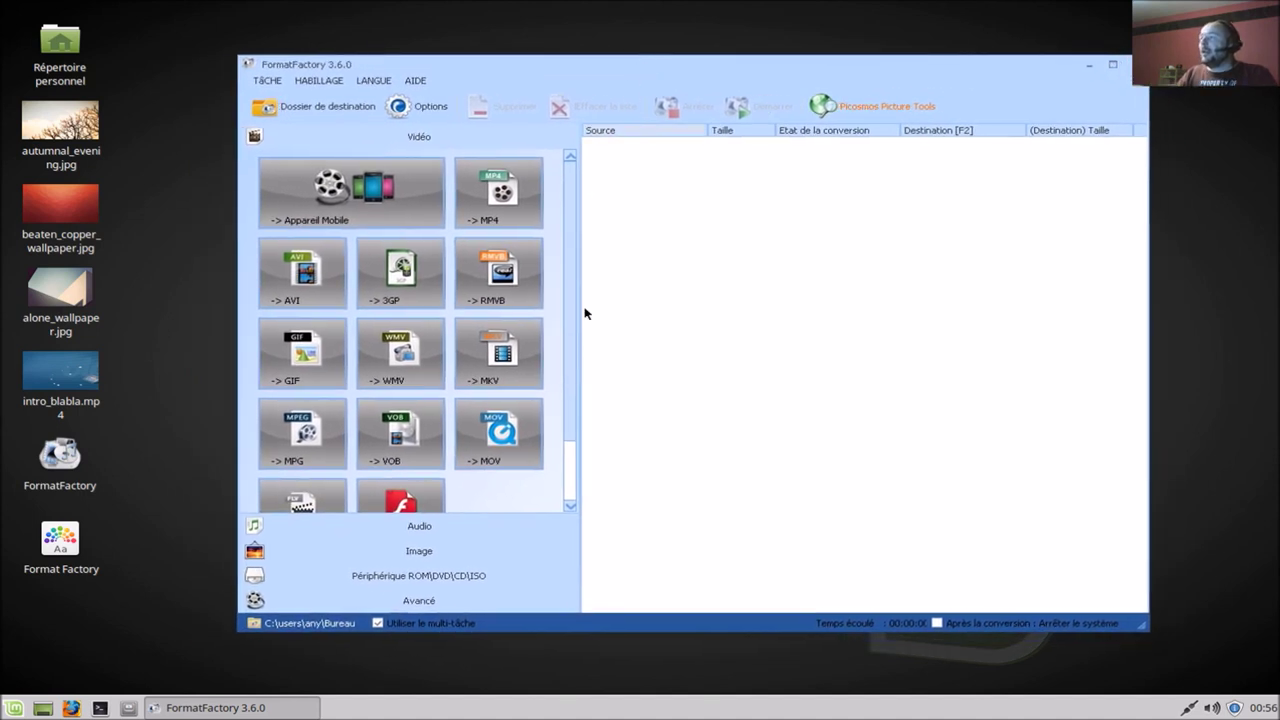
{"action": "left_click_drag", "start_coordinate": [571, 349], "coordinate": [575, 283]}
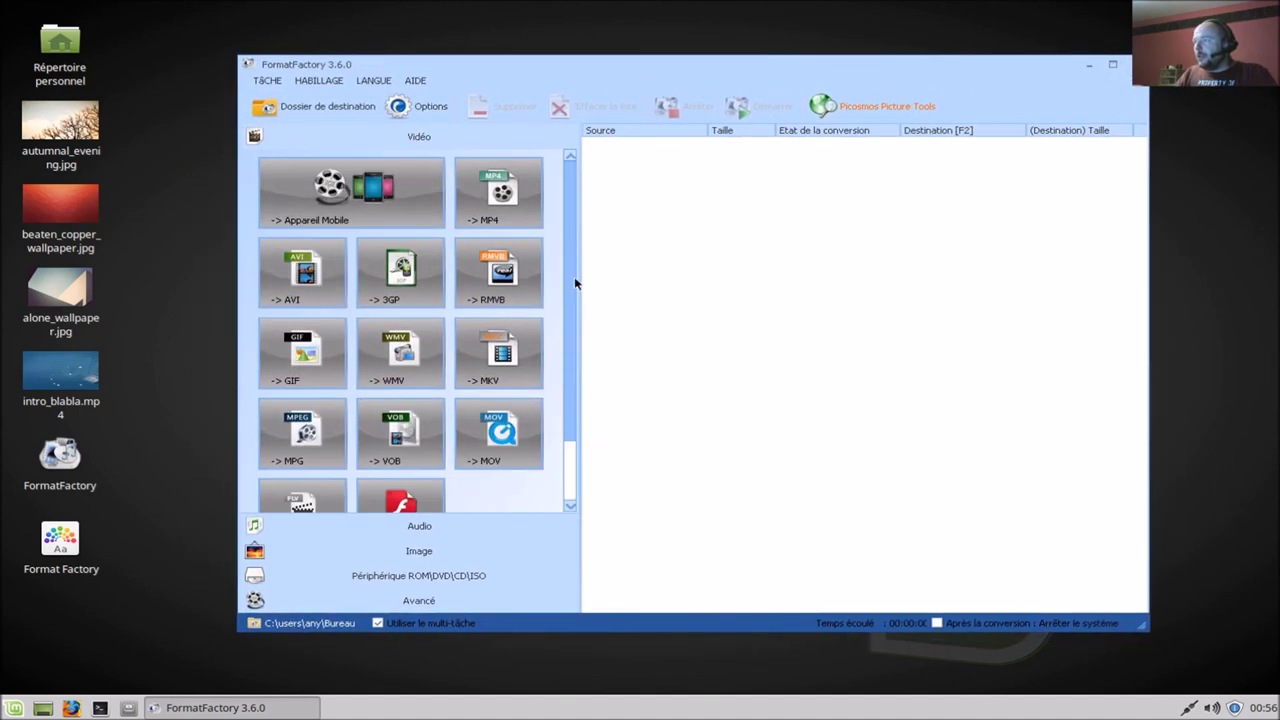
Look through the Audio, Image, Périphérique ROM\DVD\CD\ISO and Avancé conversion categories, and return to the Vidéo formats
{"action": "left_click", "coordinate": [418, 530]}
{"action": "left_click", "coordinate": [420, 557]}
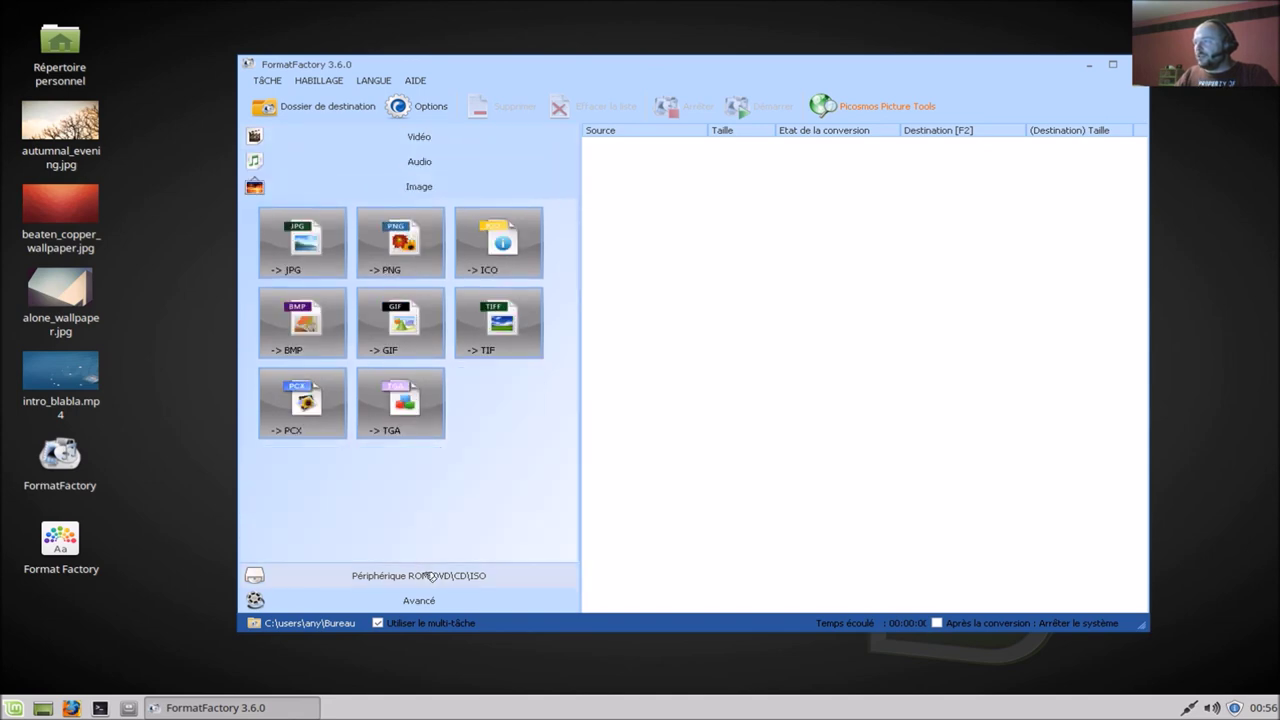
{"action": "left_click", "coordinate": [429, 578]}
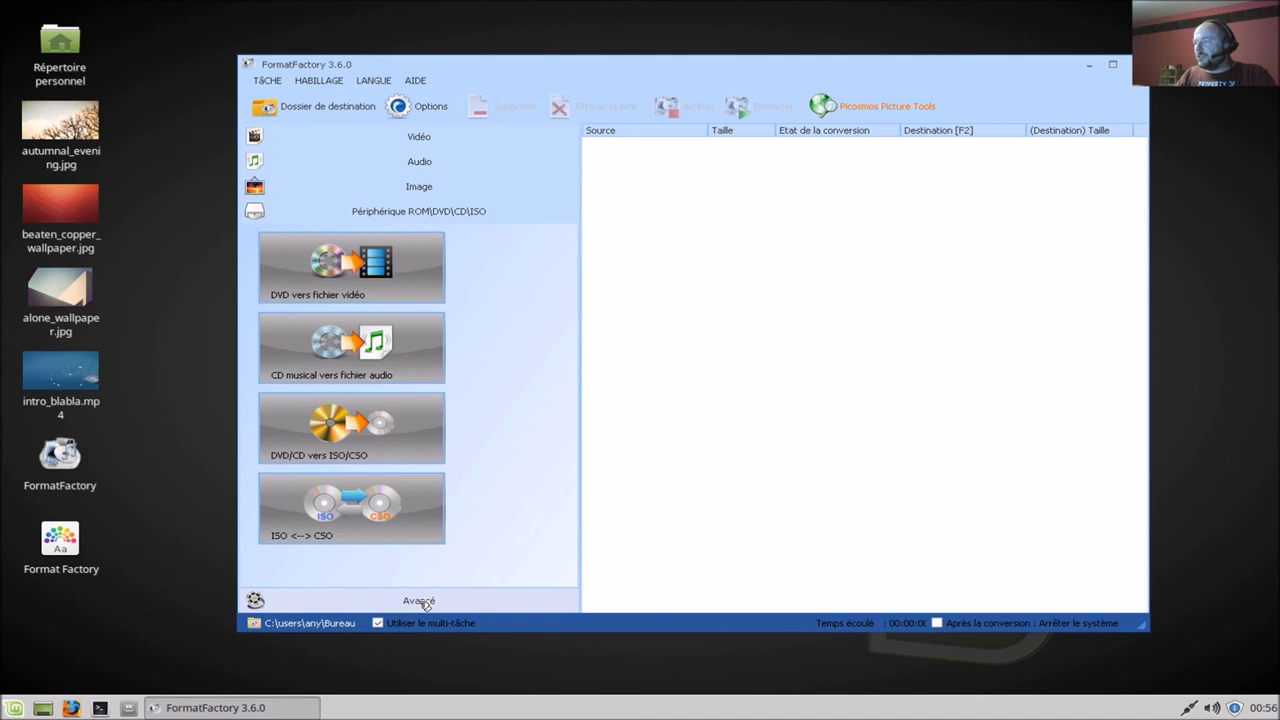
{"action": "left_click", "coordinate": [419, 601]}
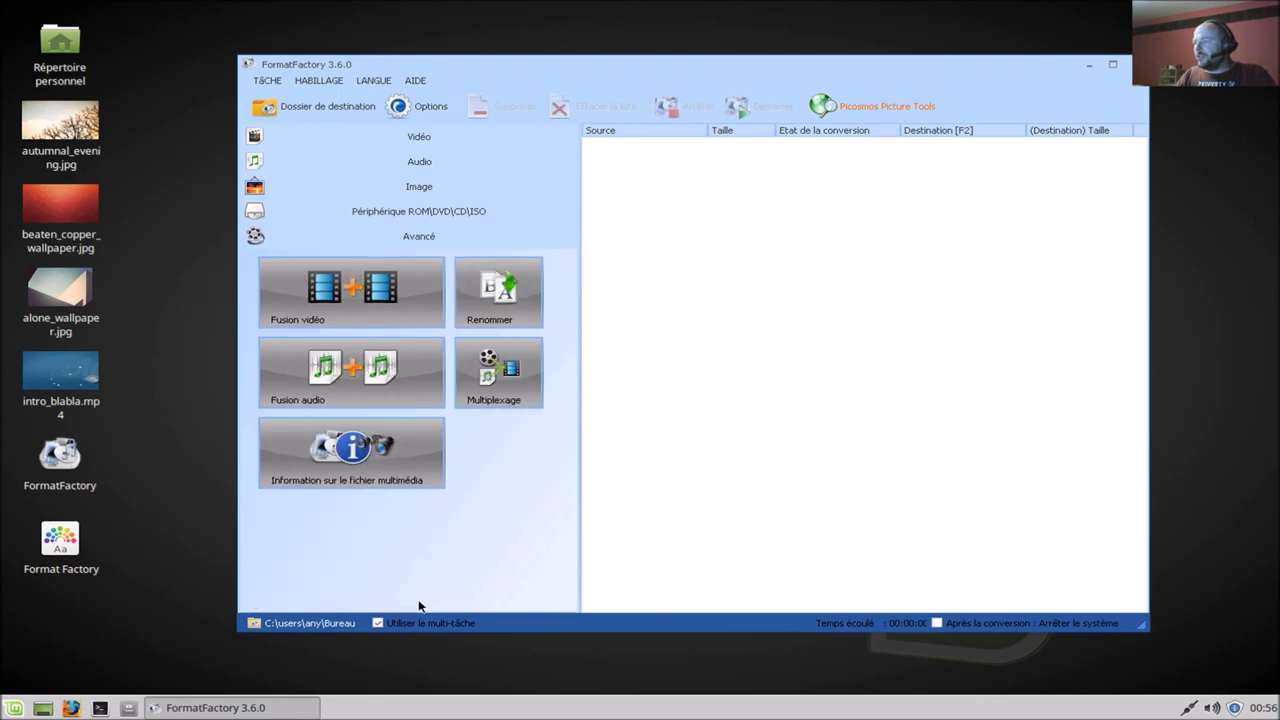
{"action": "left_click", "coordinate": [452, 145]}
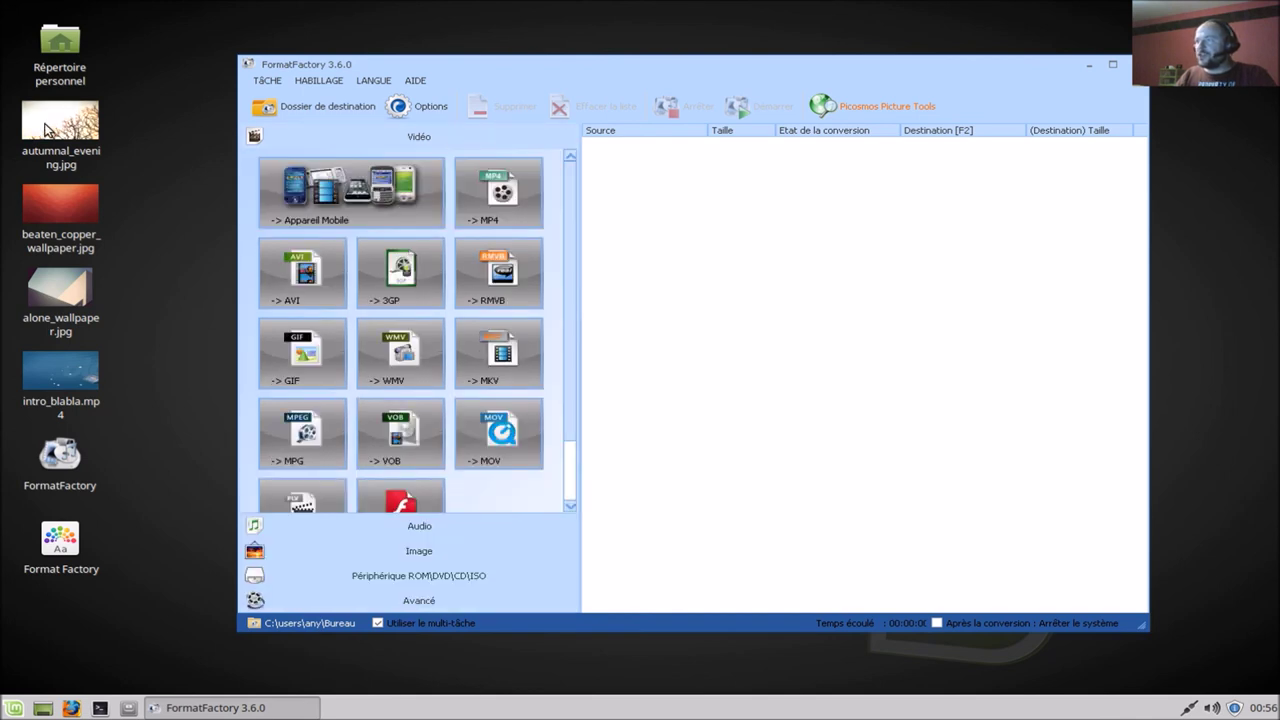
Select the three JPG wallpapers on the desktop and open the image conversion to PNG in FormatFactory
{"action": "left_click", "coordinate": [98, 145]}
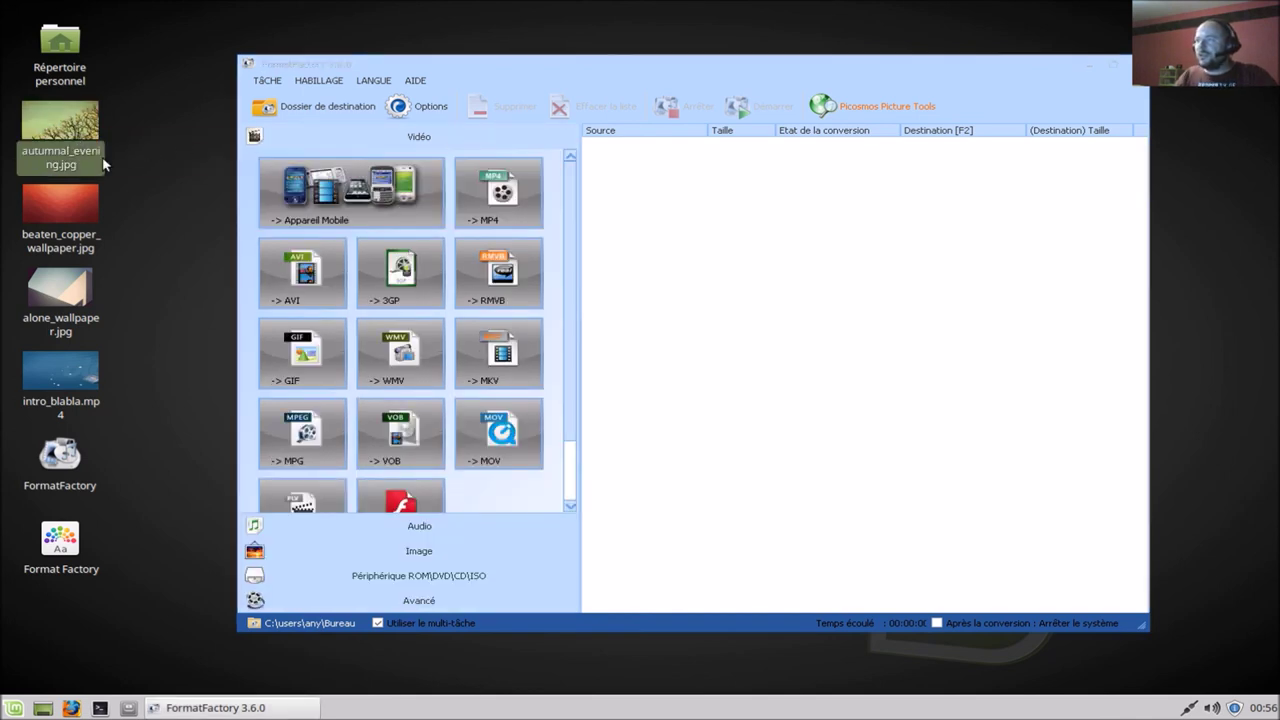
{"action": "left_click", "coordinate": [83, 208], "text": "ctrl"}
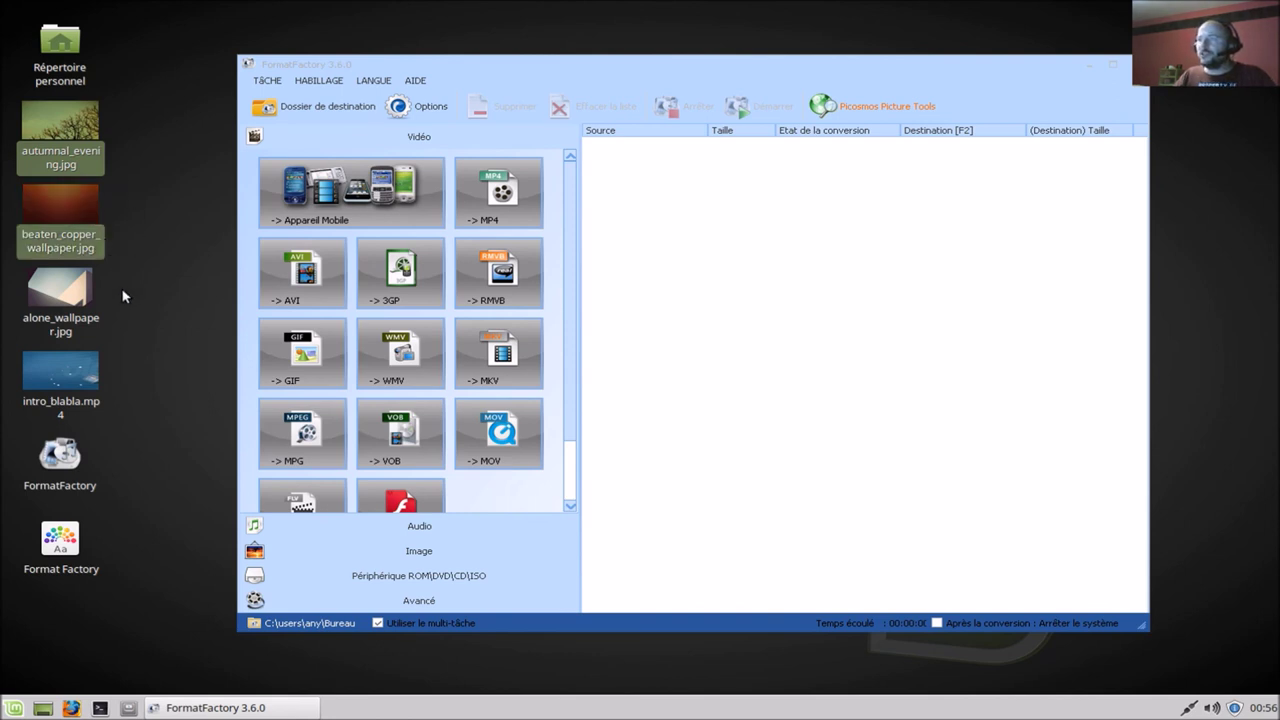
{"action": "left_click", "coordinate": [70, 298], "text": "ctrl"}
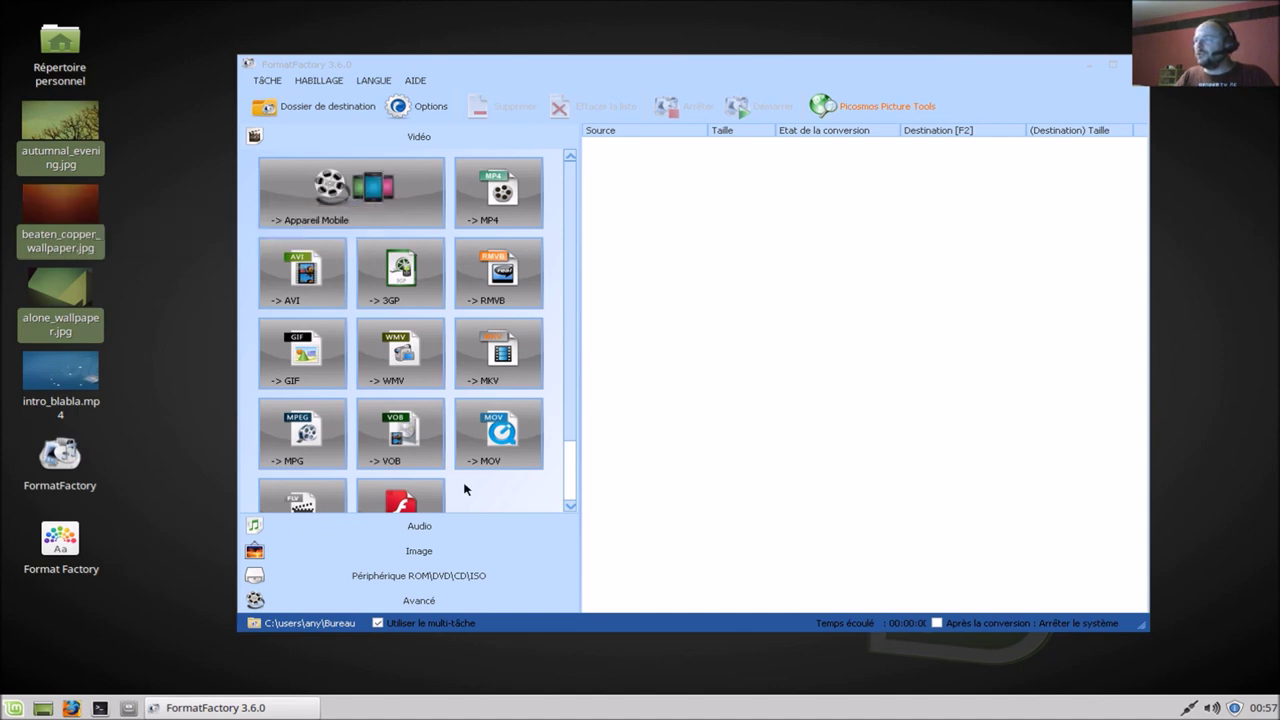
{"action": "left_click", "coordinate": [445, 548]}
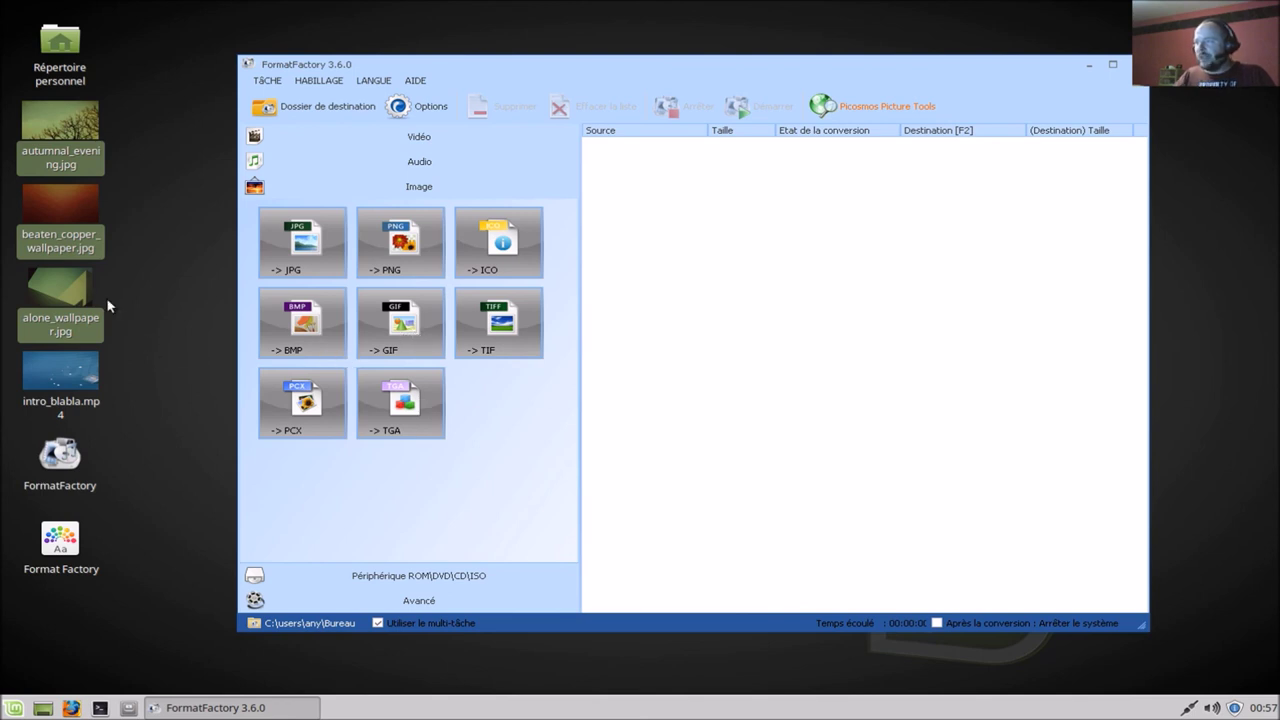
{"action": "left_click", "coordinate": [422, 257]}
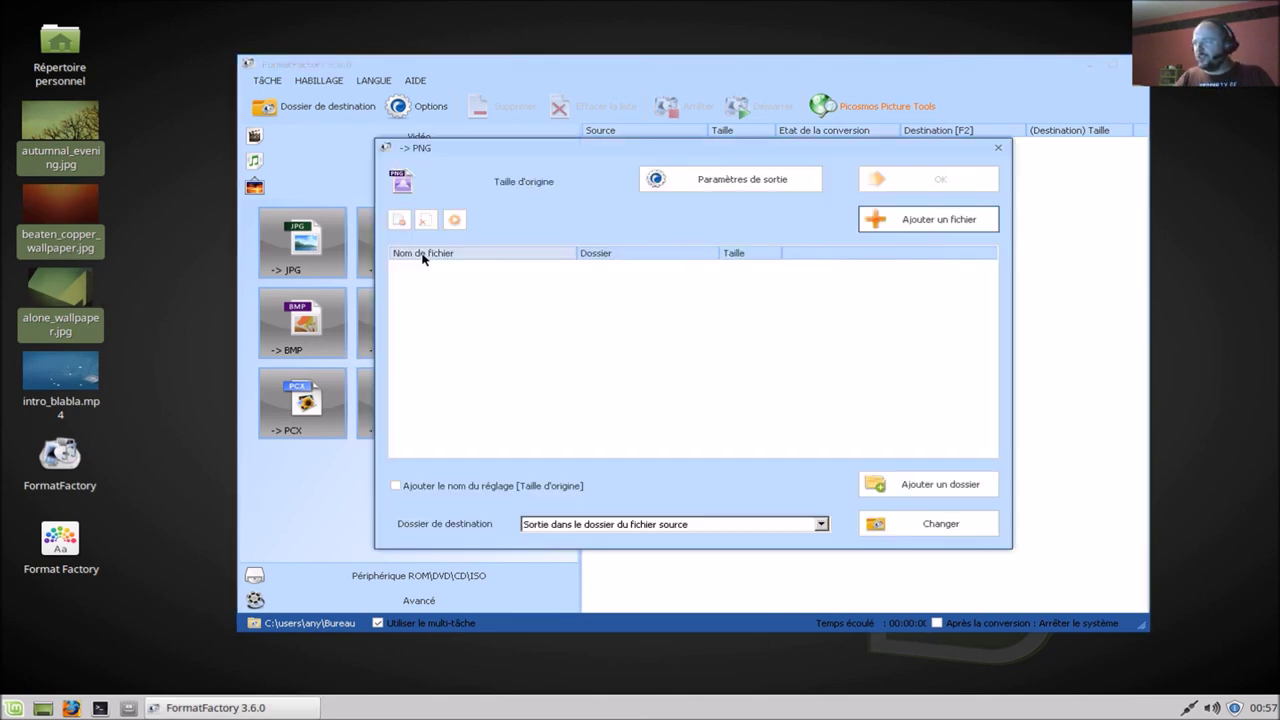
Add alone_wallpaper.jpg, autumnal_evening.jpg and beaten_copper_wallpaper.jpg to the PNG conversion at their original size, and run it
{"action": "left_click", "coordinate": [948, 222]}
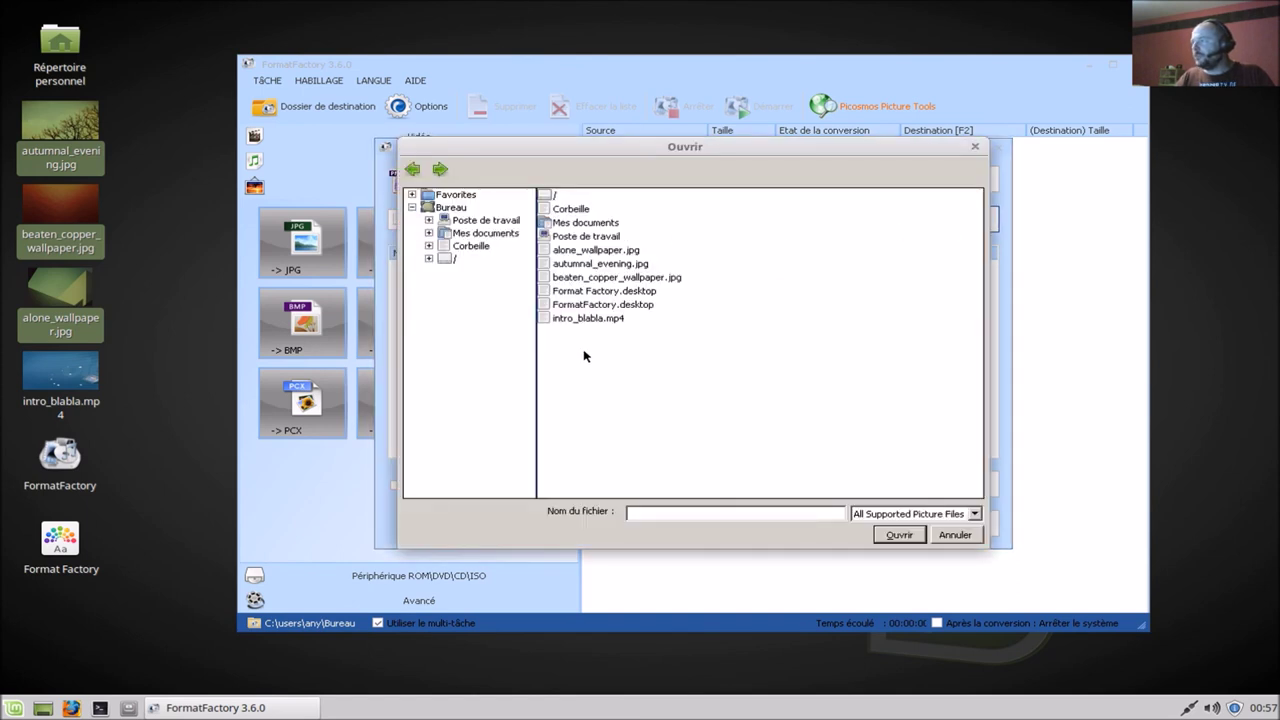
{"action": "left_click", "coordinate": [630, 254]}
{"action": "left_click", "coordinate": [642, 264], "text": "ctrl"}
{"action": "left_click", "coordinate": [662, 279], "text": "ctrl"}
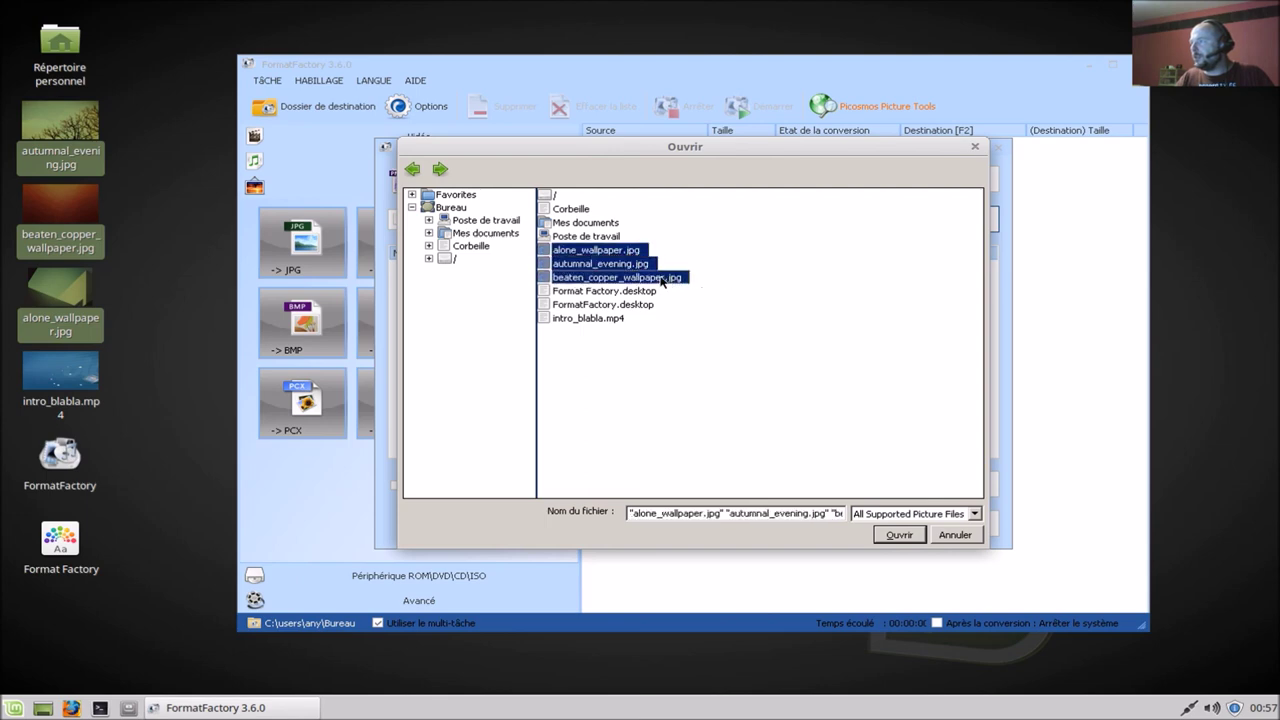
{"action": "left_click", "coordinate": [900, 535]}
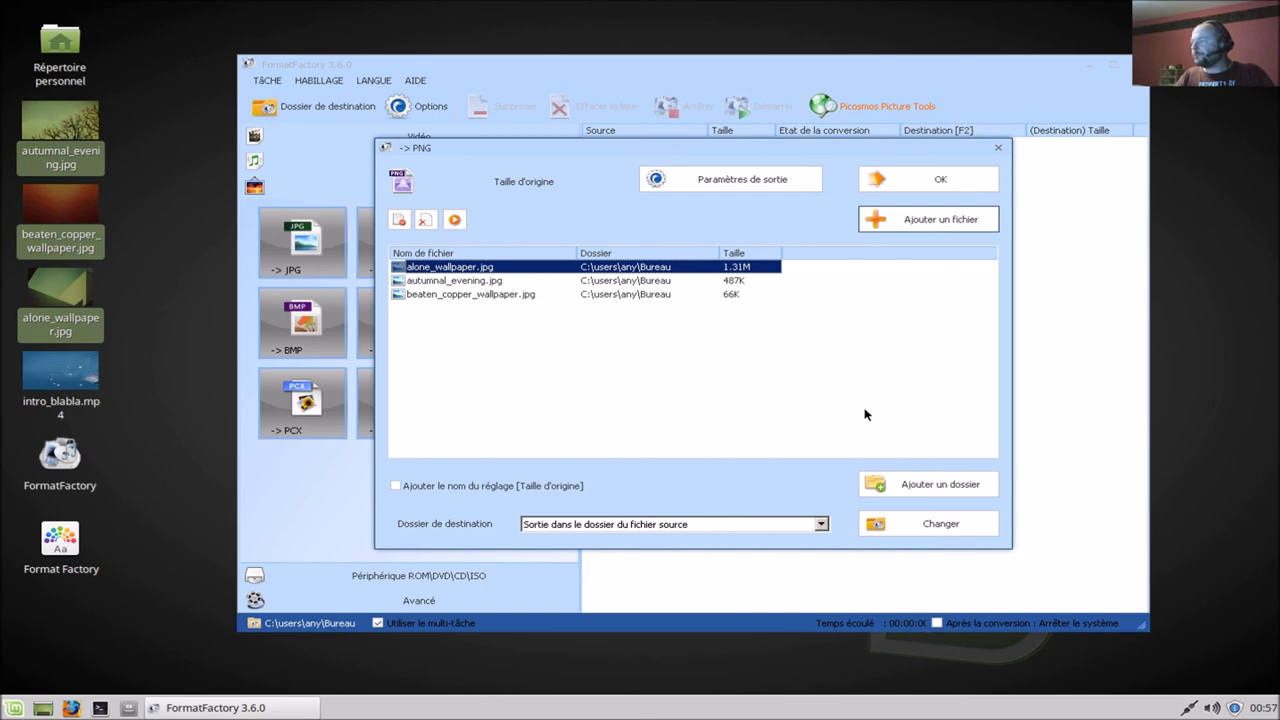
{"action": "left_click", "coordinate": [903, 189]}
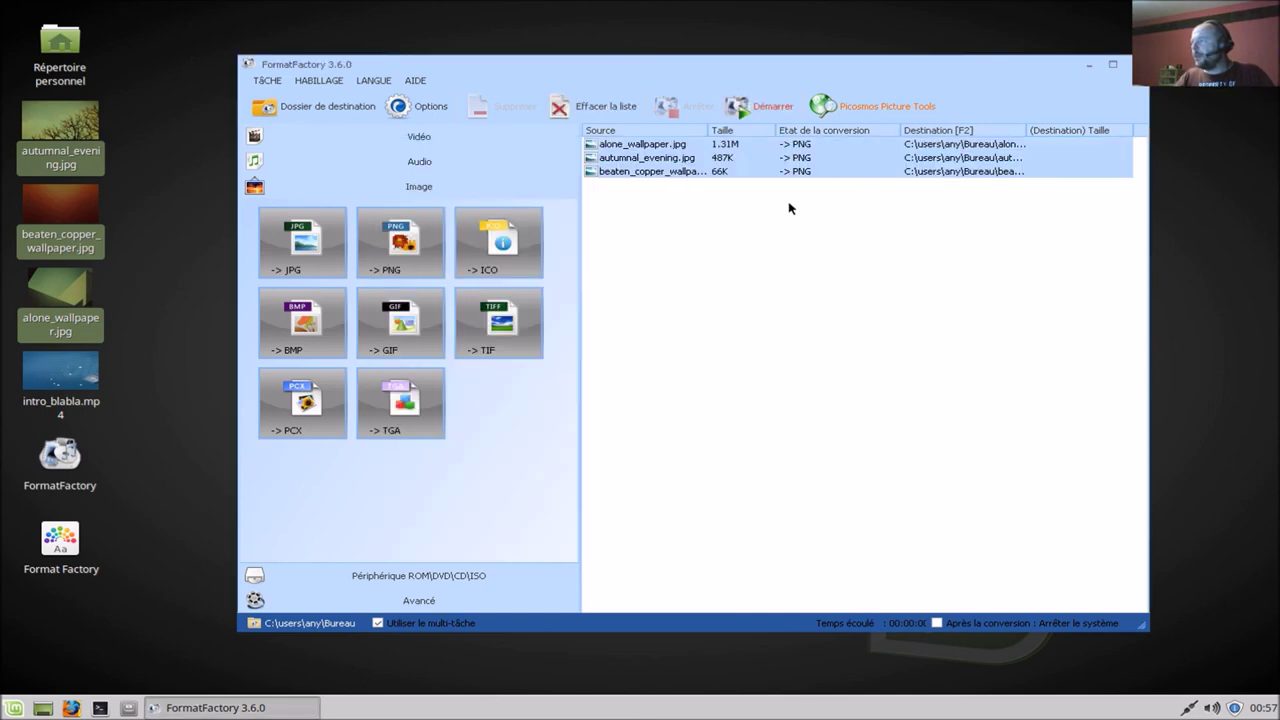
{"action": "left_click", "coordinate": [752, 107]}
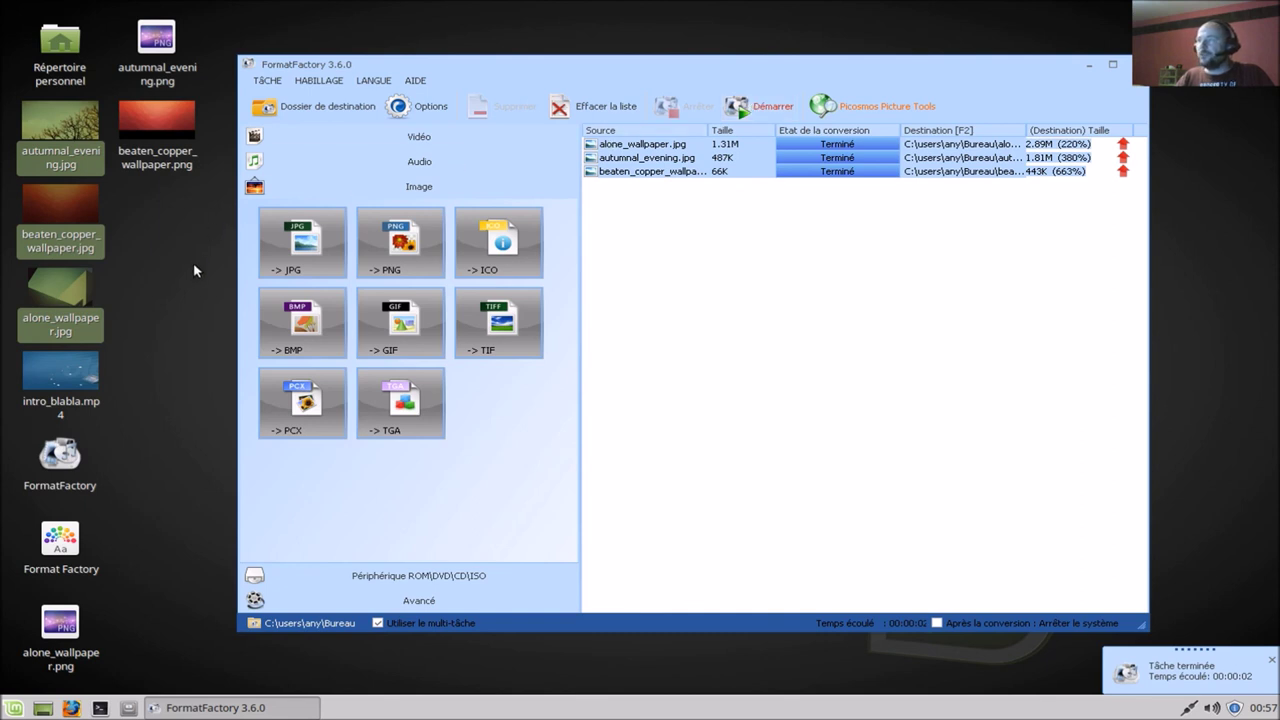
Compare the original JPG images with their converted PNG versions on the desktop
{"action": "mouse_move", "coordinate": [41, 126]}
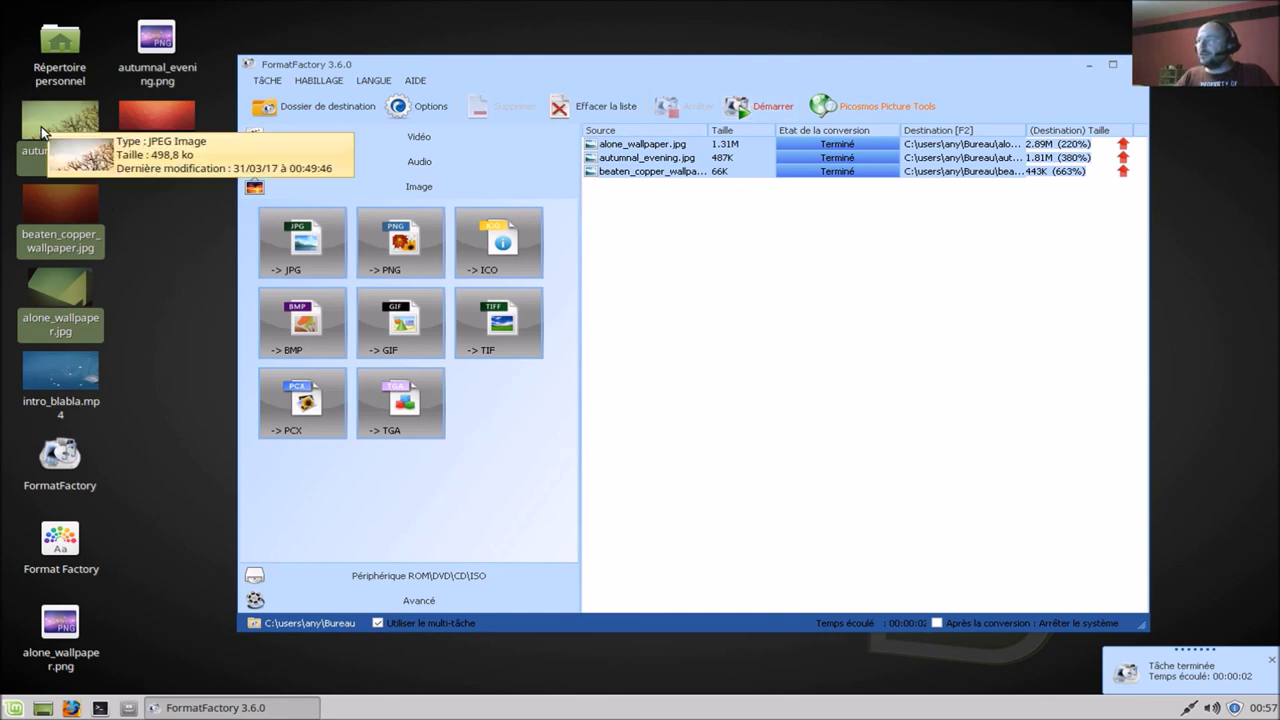
{"action": "left_click", "coordinate": [60, 628]}
{"action": "mouse_move", "coordinate": [60, 628]}
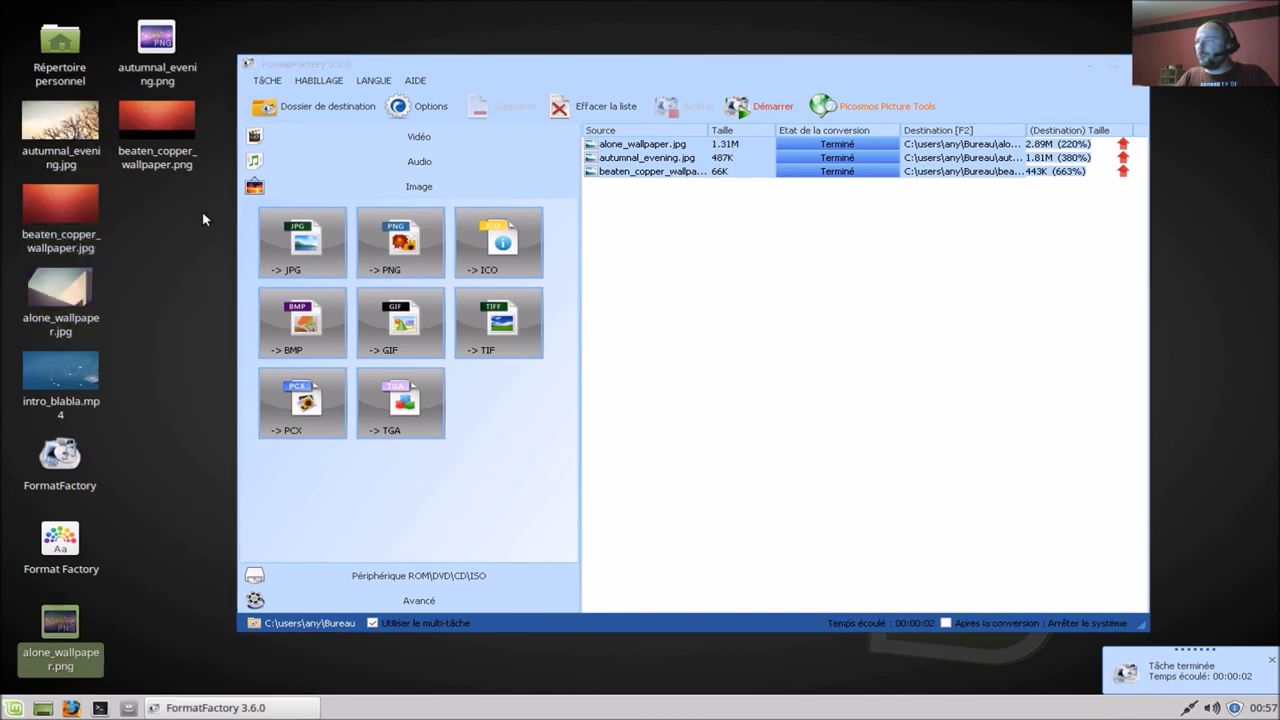
{"action": "left_click", "coordinate": [155, 42]}
{"action": "left_click", "coordinate": [156, 124]}
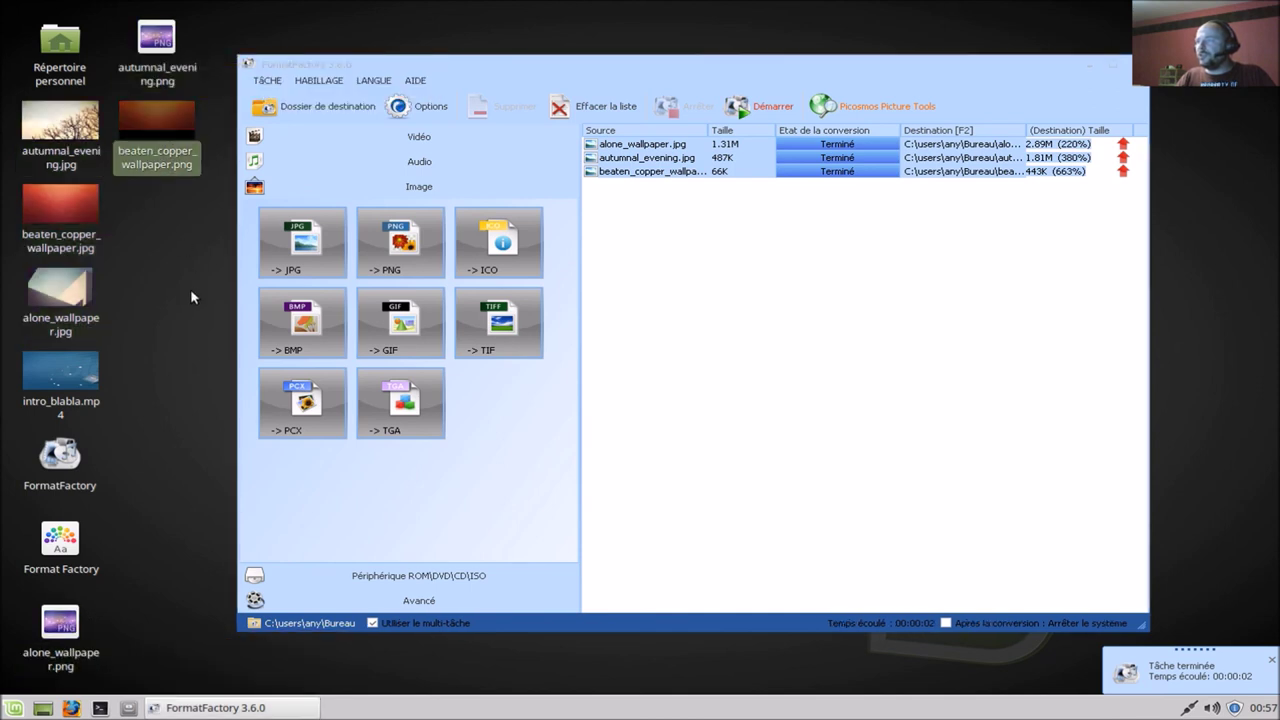
Move the three original JPG wallpapers from the desktop to the trash
{"action": "left_click", "coordinate": [60, 125]}
{"action": "left_click", "coordinate": [78, 204], "text": "ctrl"}
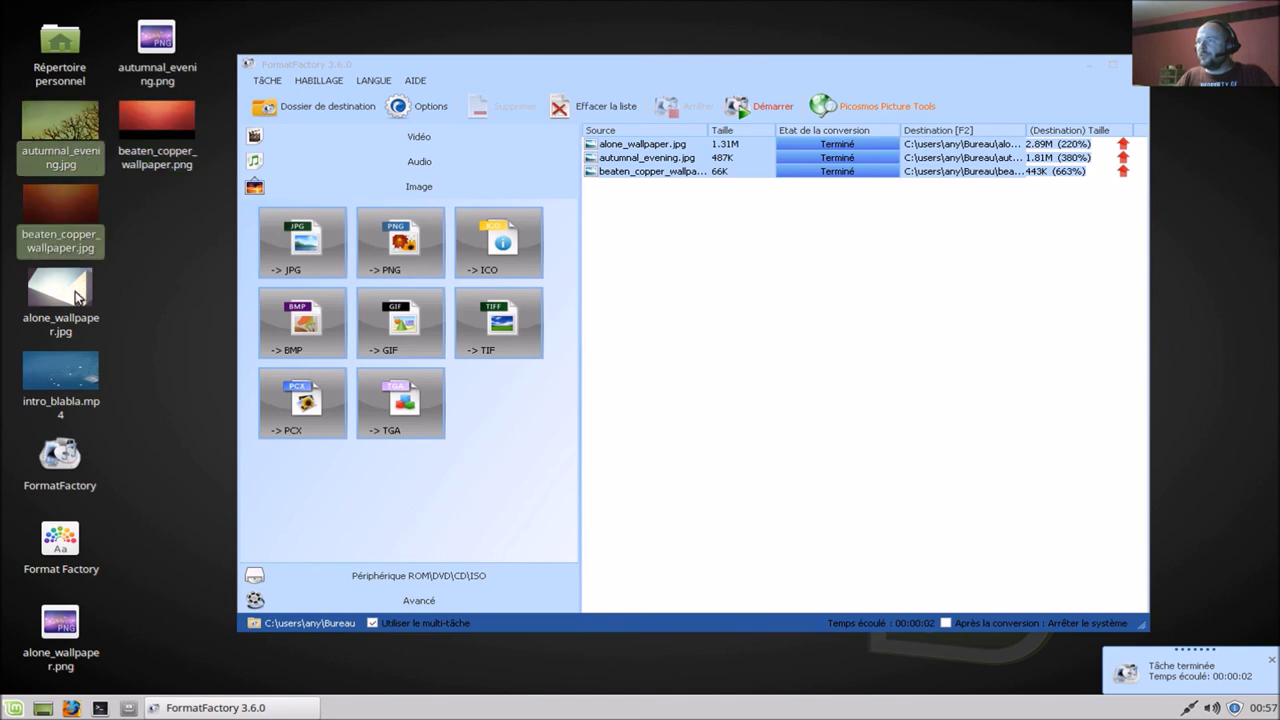
{"action": "left_click", "coordinate": [75, 291], "text": "ctrl"}
{"action": "right_click", "coordinate": [77, 292]}
{"action": "left_click", "coordinate": [146, 375]}
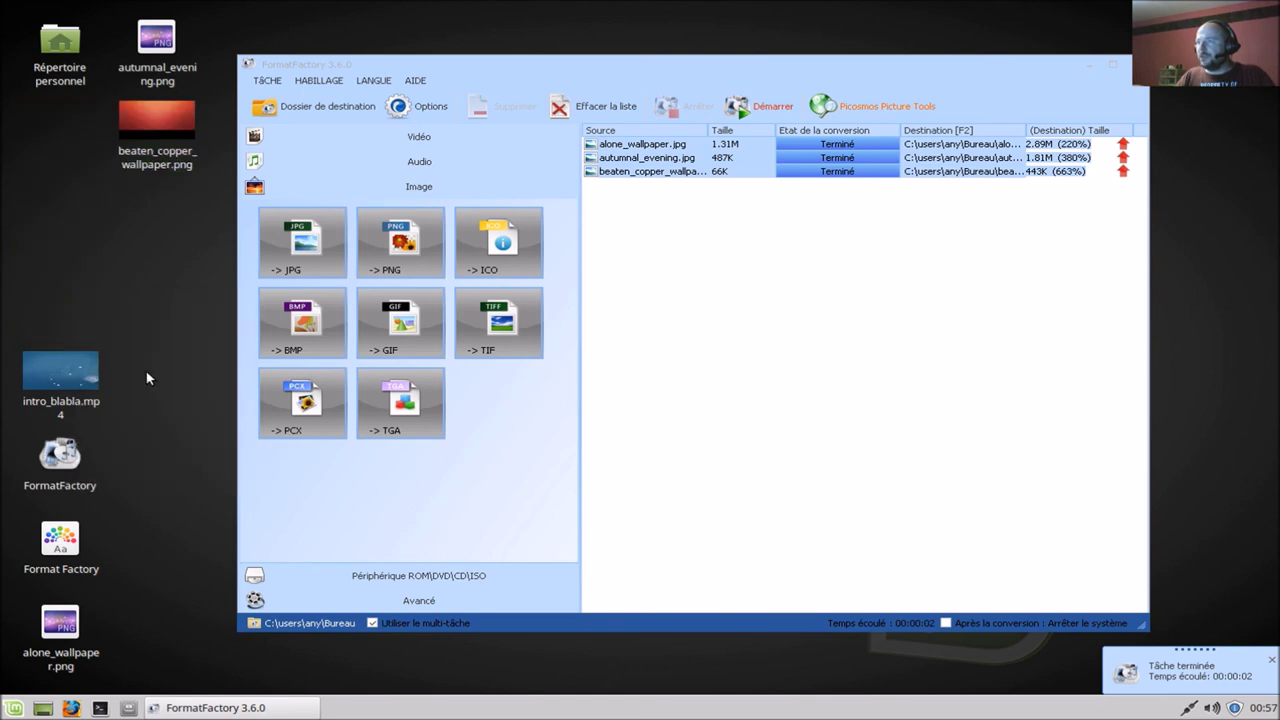
View alone_wallpaper.png in the image viewer, inspect beaten_copper_wallpaper.png in MediaInfo, and close both windows
{"action": "double_click", "coordinate": [61, 624]}
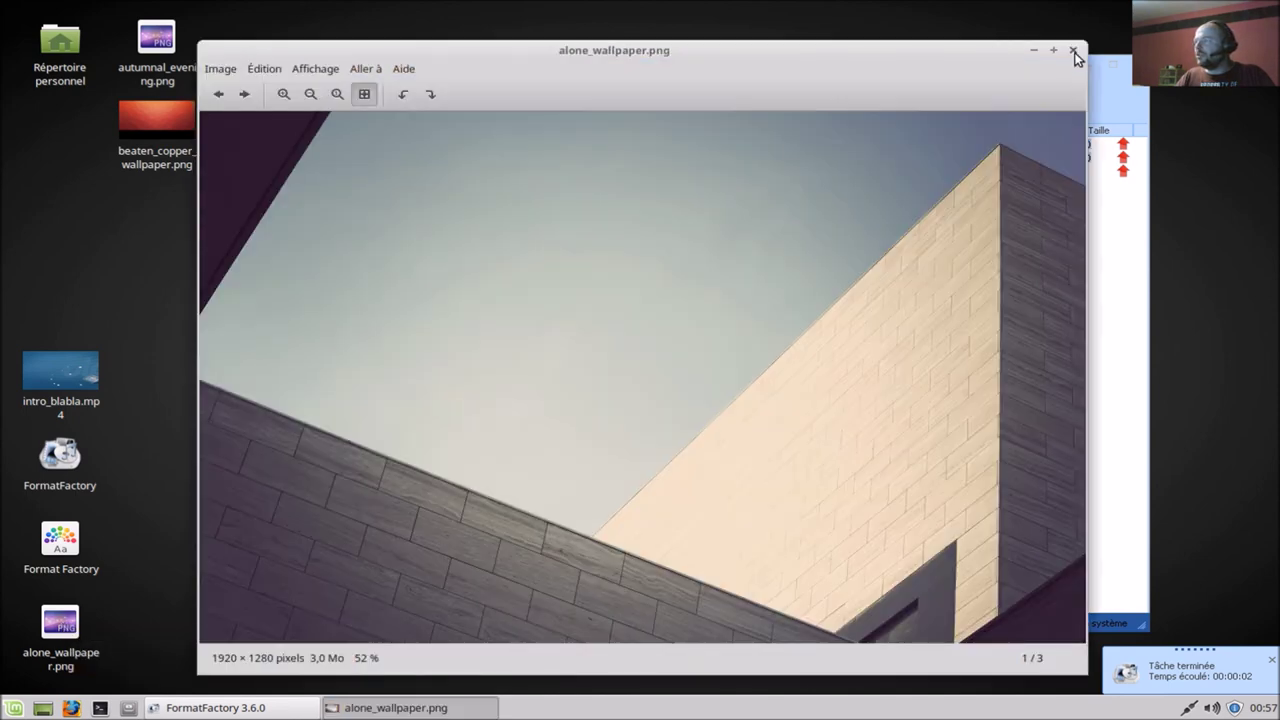
{"action": "left_click", "coordinate": [1073, 50]}
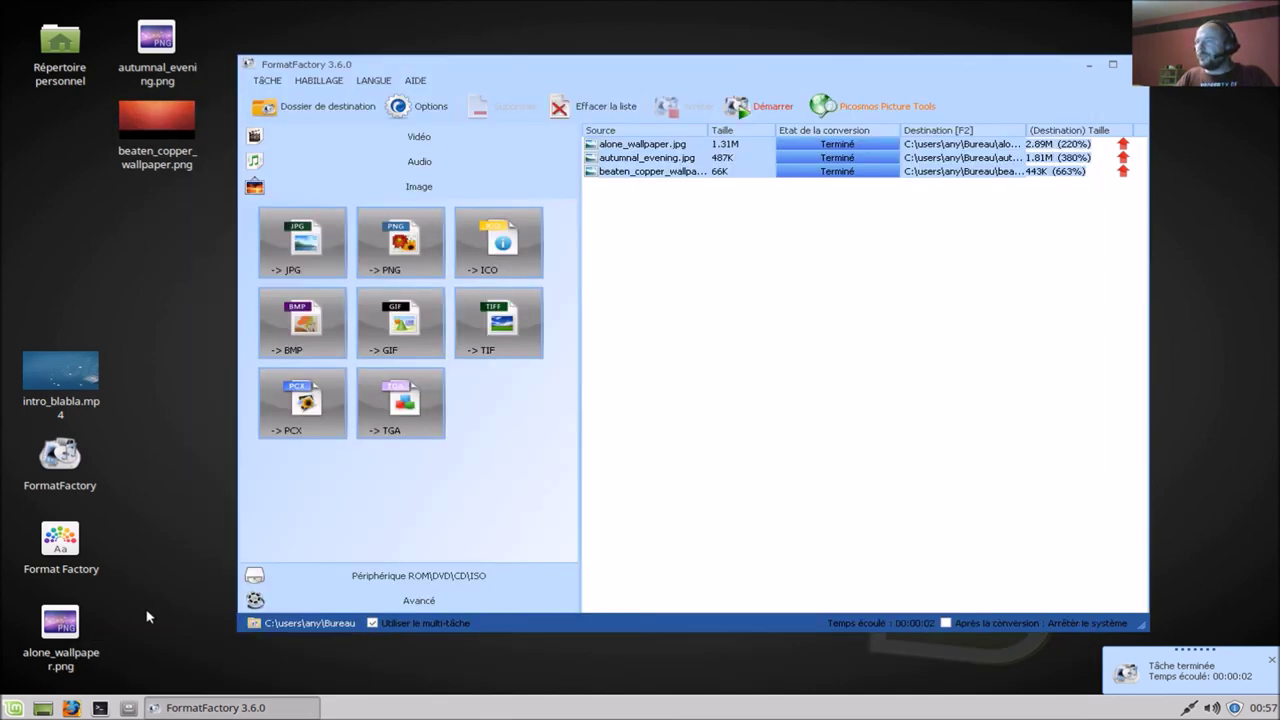
{"action": "left_click", "coordinate": [14, 708]}
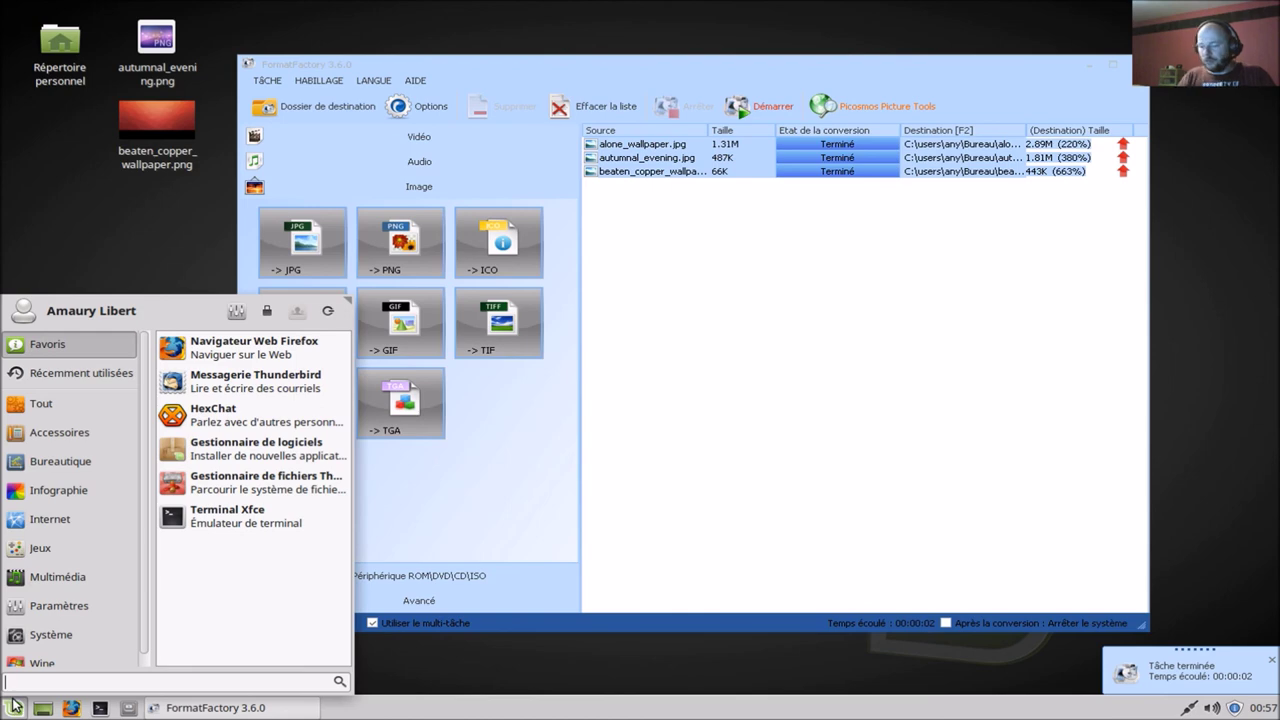
{"action": "type", "text": "medi"}
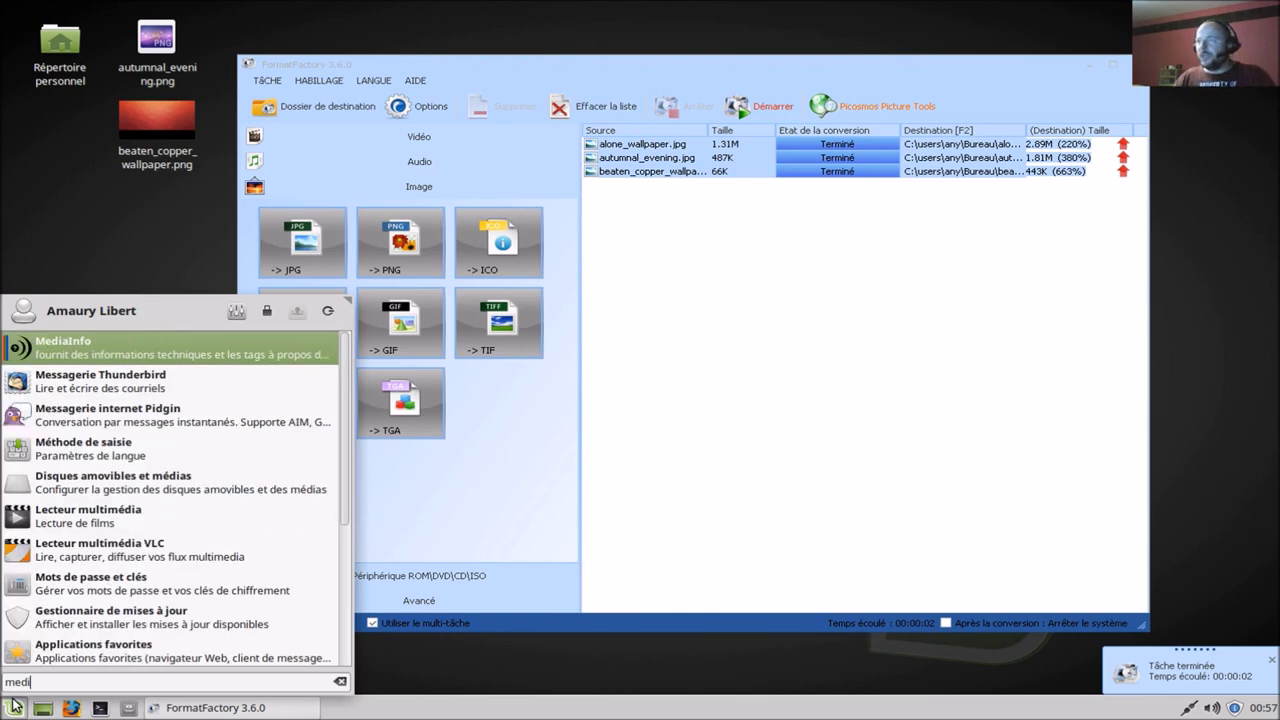
{"action": "left_click", "coordinate": [118, 352]}
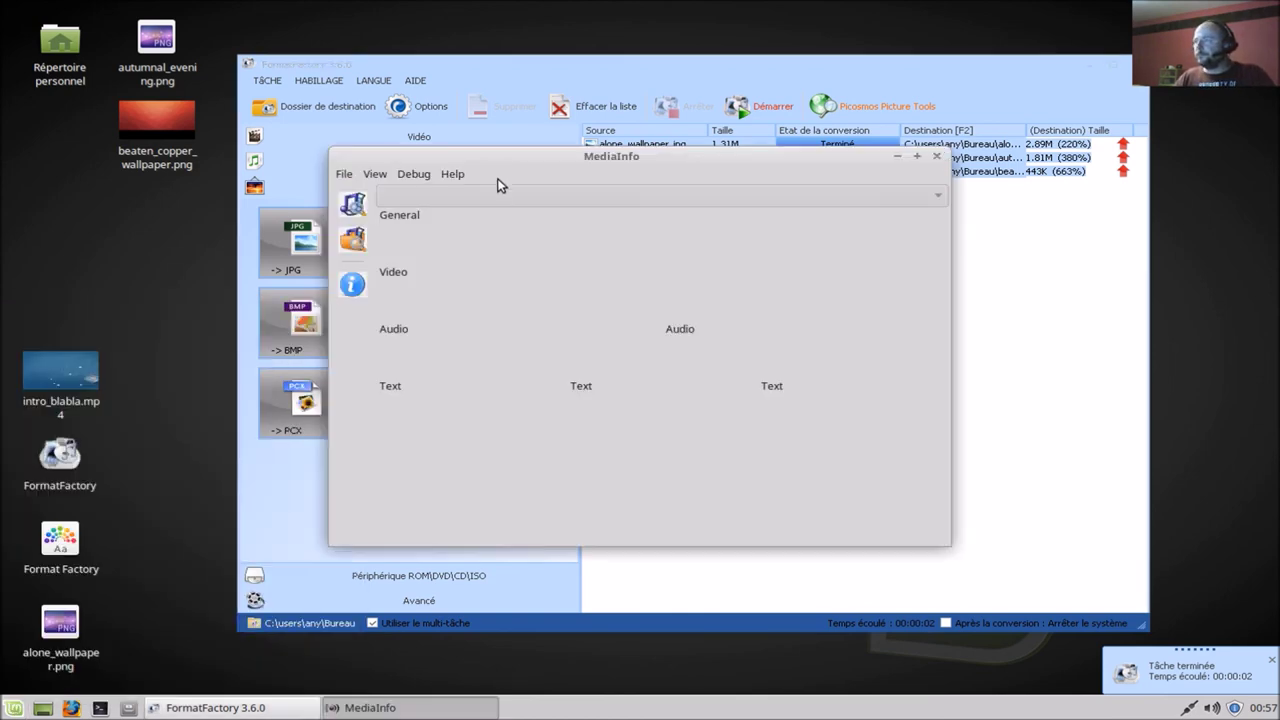
{"action": "left_click_drag", "start_coordinate": [451, 260], "coordinate": [600, 288]}
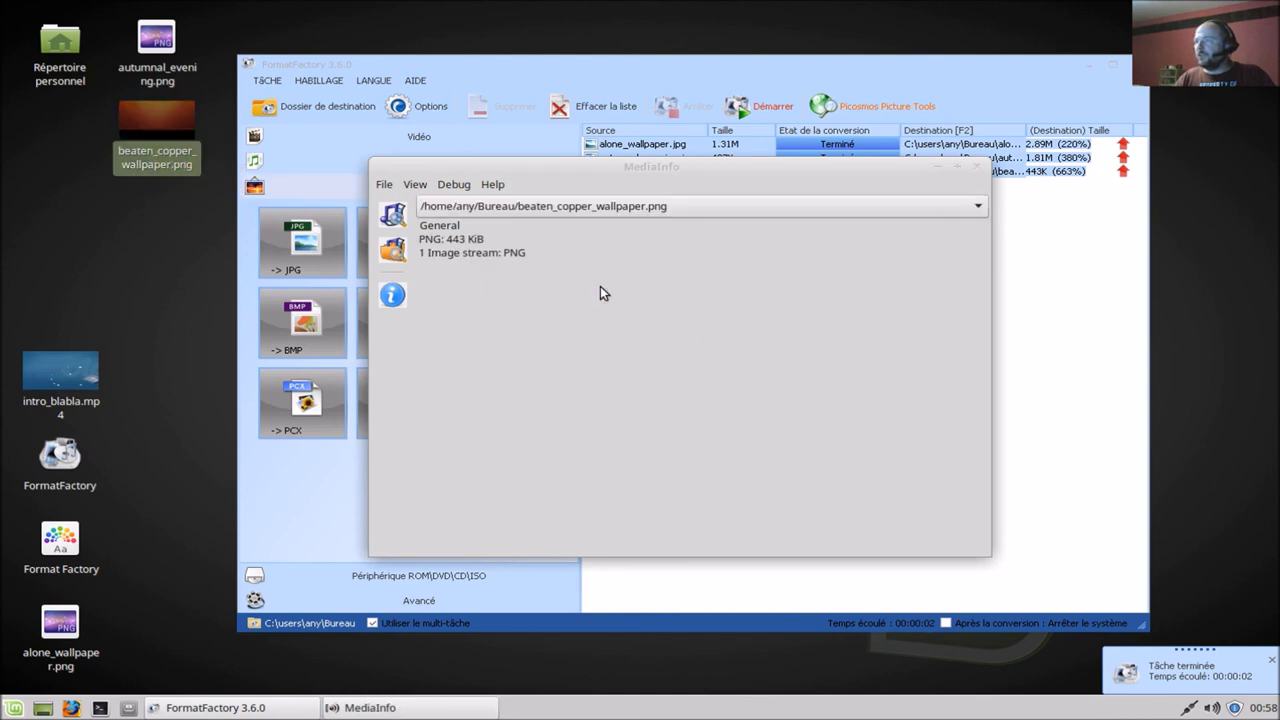
{"action": "left_click", "coordinate": [976, 167]}
Move the three converted PNG wallpapers from the desktop to the trash
{"action": "left_click", "coordinate": [165, 64], "text": "ctrl"}
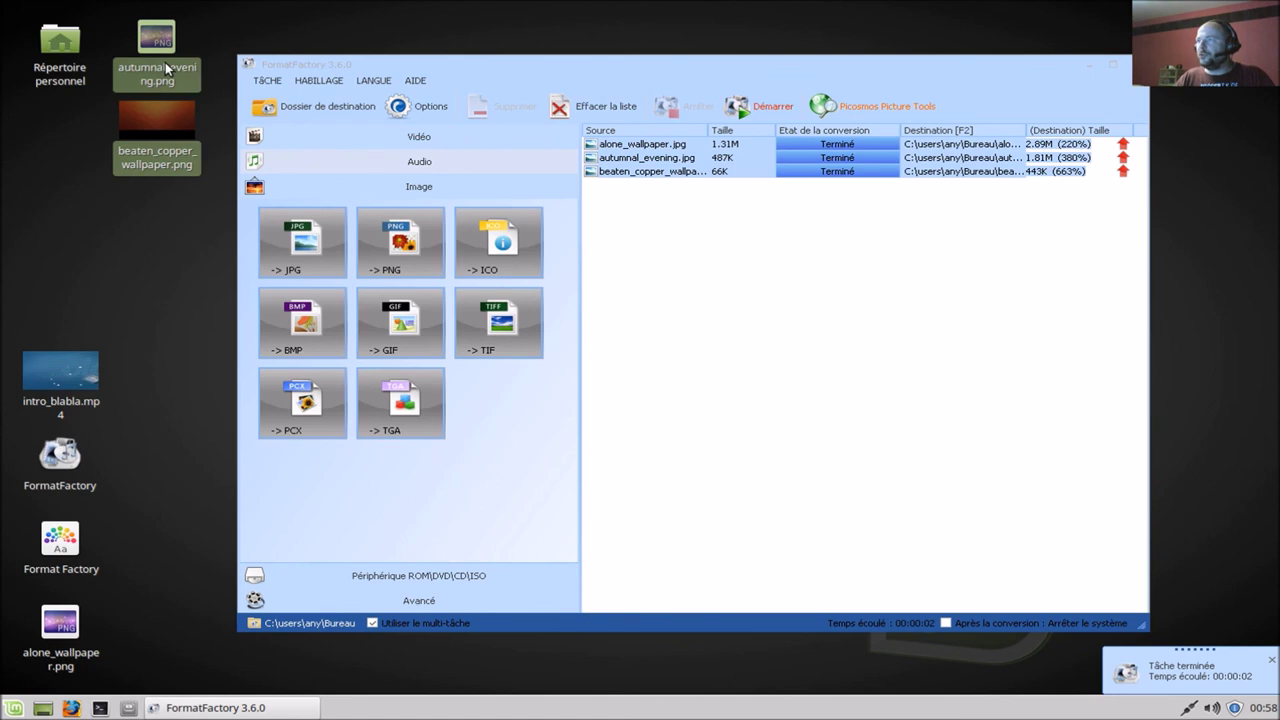
{"action": "left_click", "coordinate": [60, 625], "text": "ctrl"}
{"action": "right_click", "coordinate": [139, 167]}
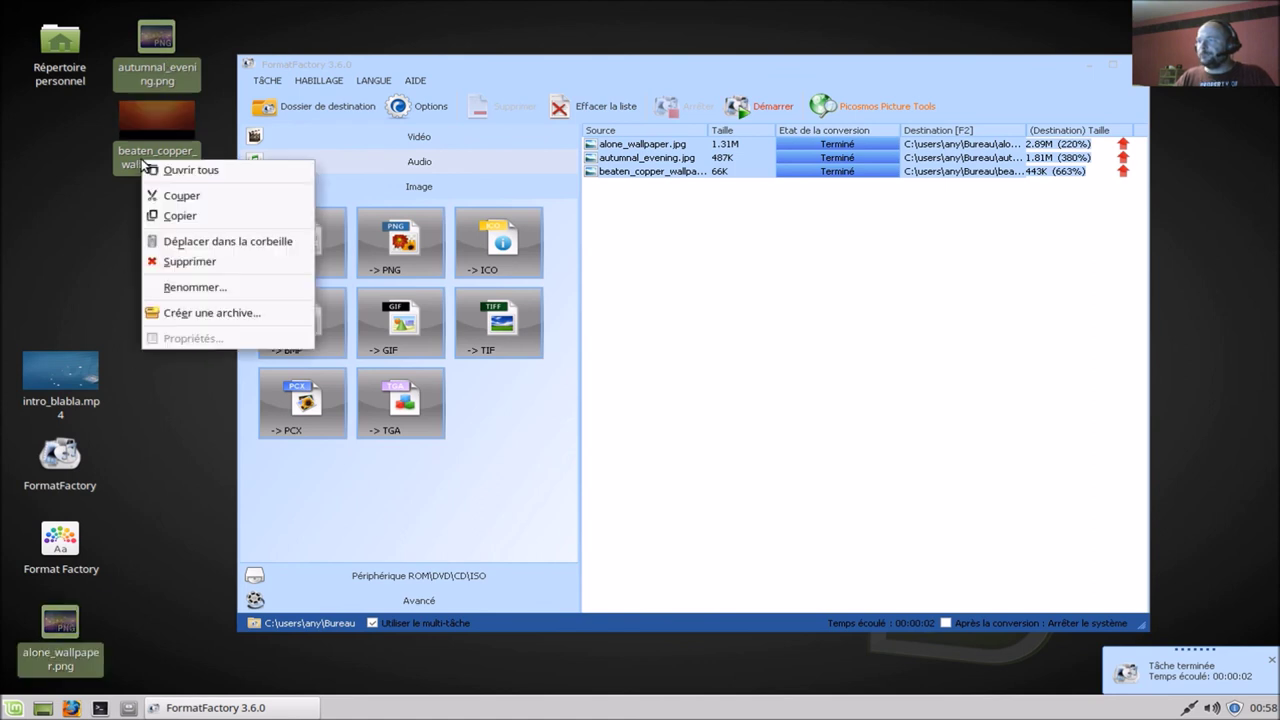
{"action": "left_click", "coordinate": [186, 244]}
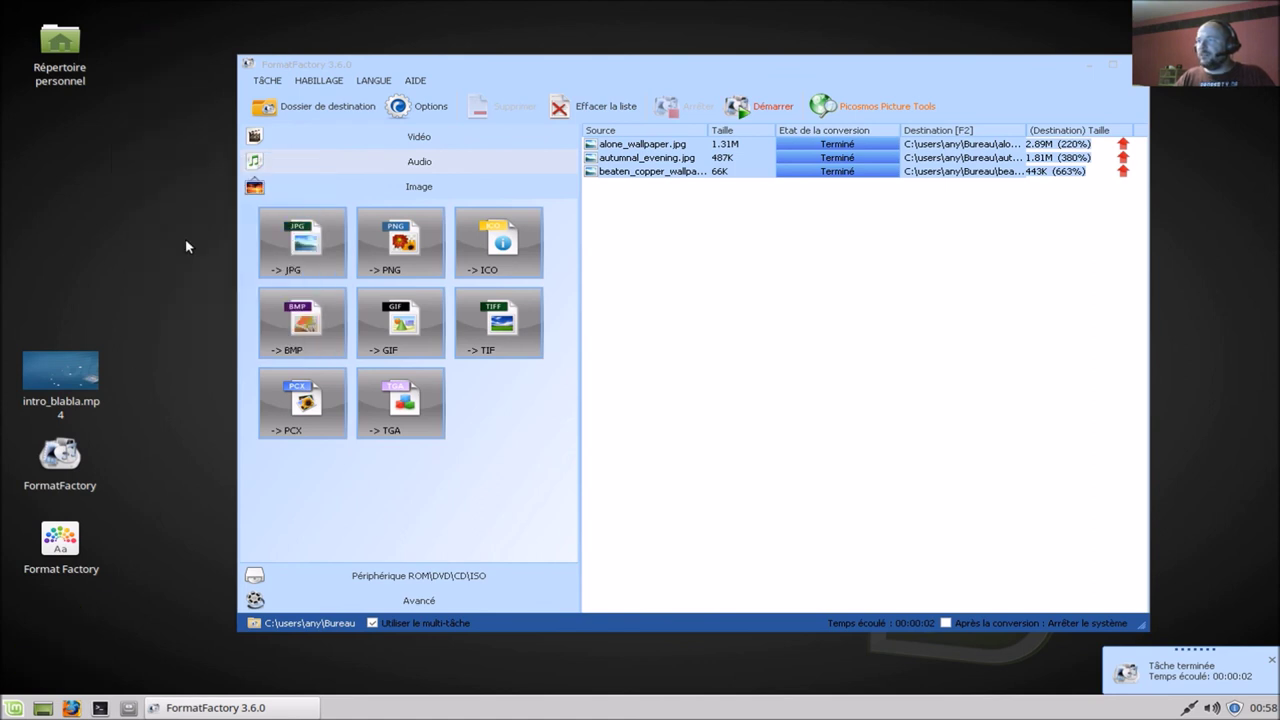
Play the desktop video intro_blabla.mp4 in the media player, and close the player
{"action": "mouse_move", "coordinate": [69, 369]}
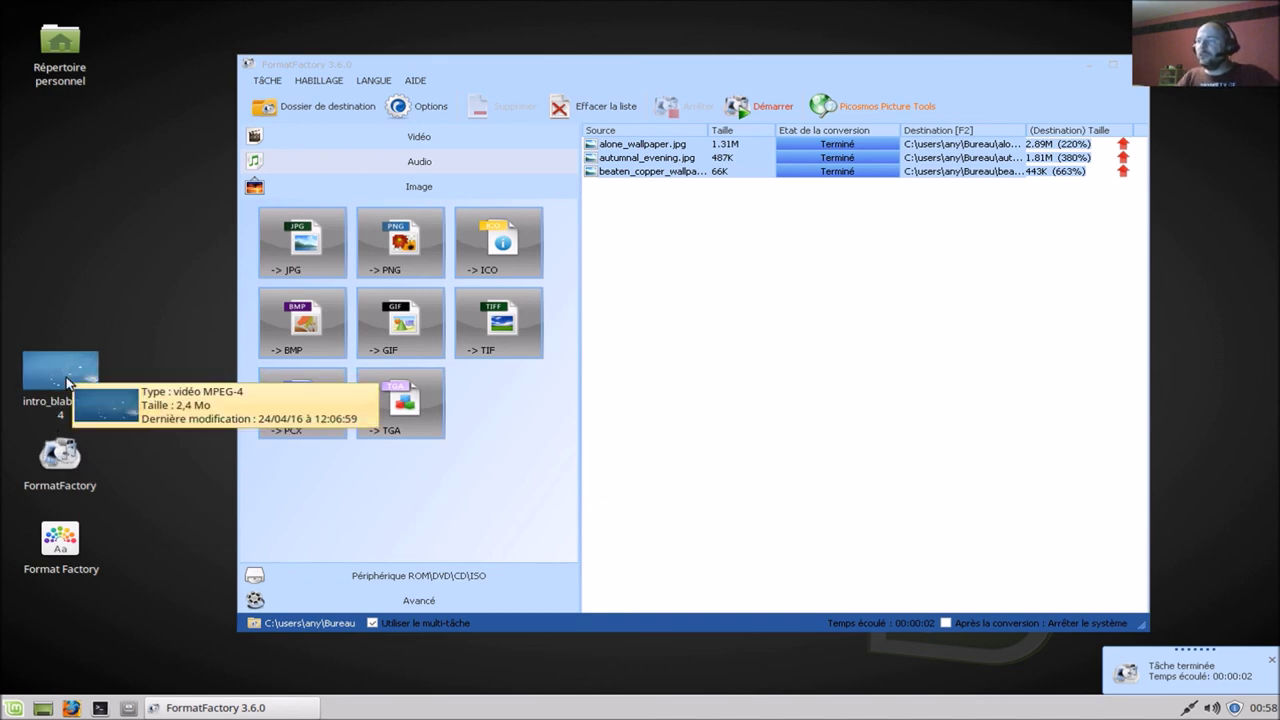
{"action": "double_click", "coordinate": [66, 380]}
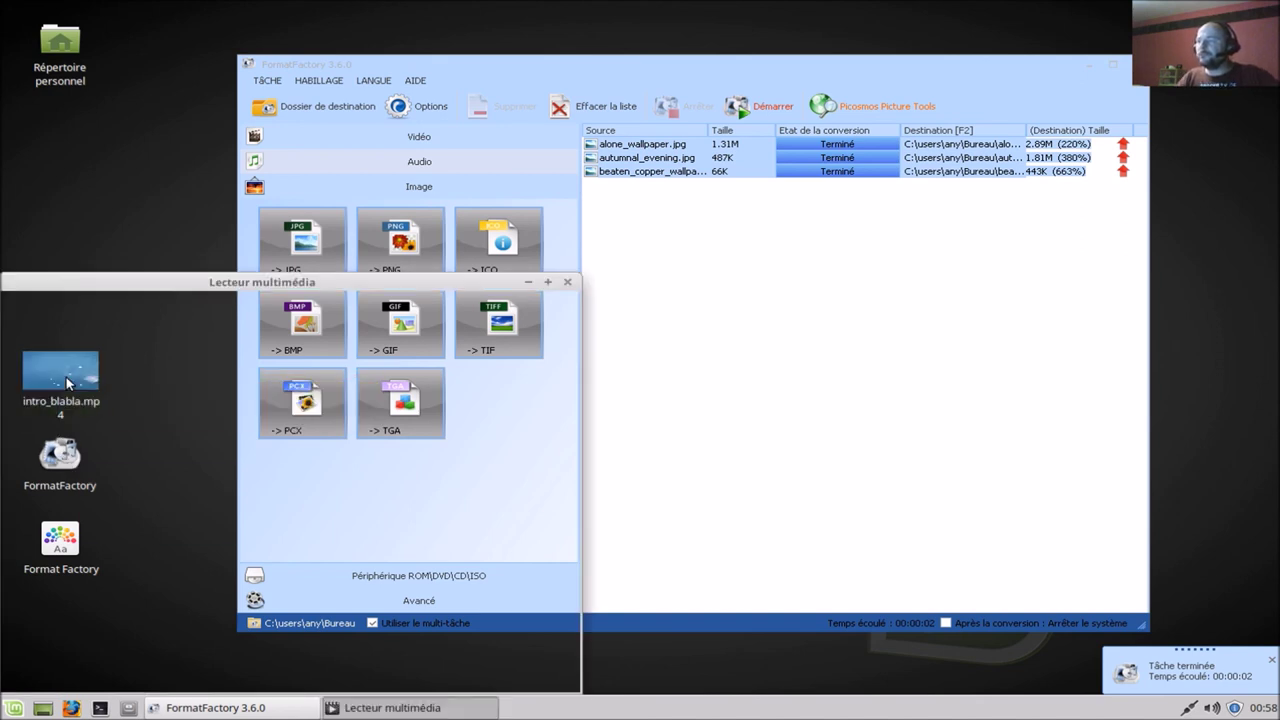
{"action": "left_click", "coordinate": [567, 283]}
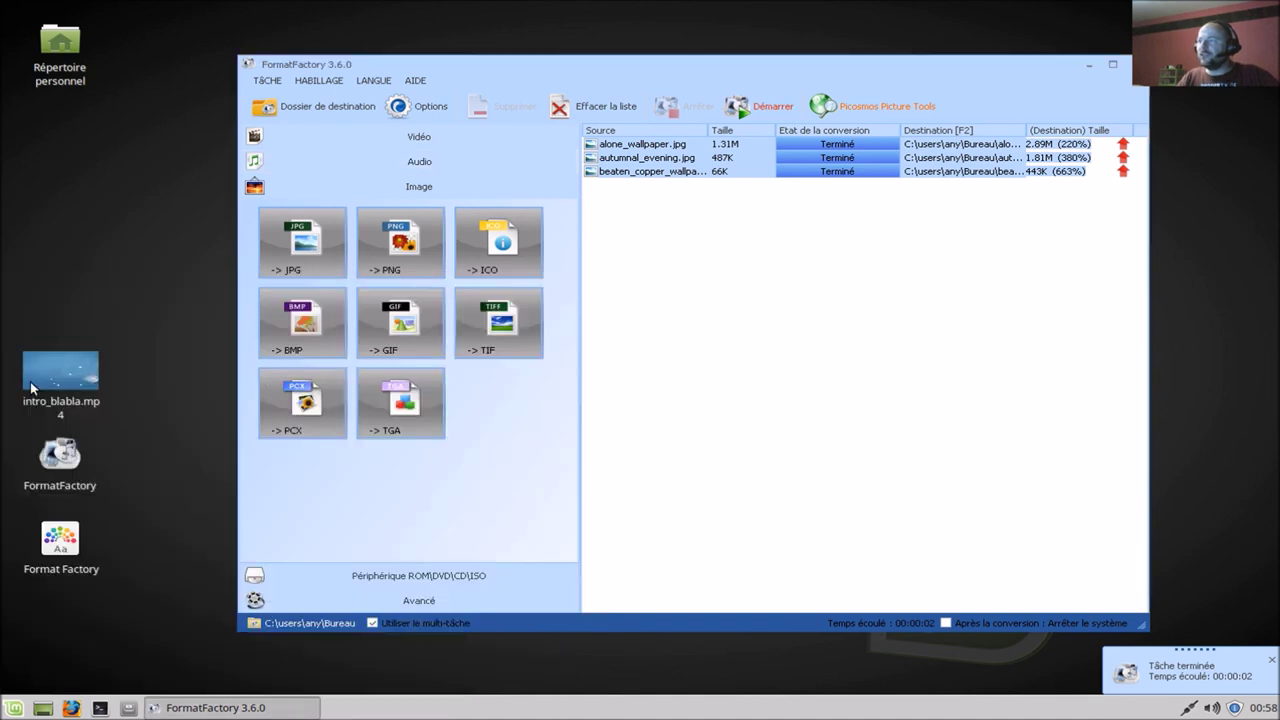
Look through the video output formats available in FormatFactory for converting intro_blabla.mp4
{"action": "left_click", "coordinate": [407, 145]}
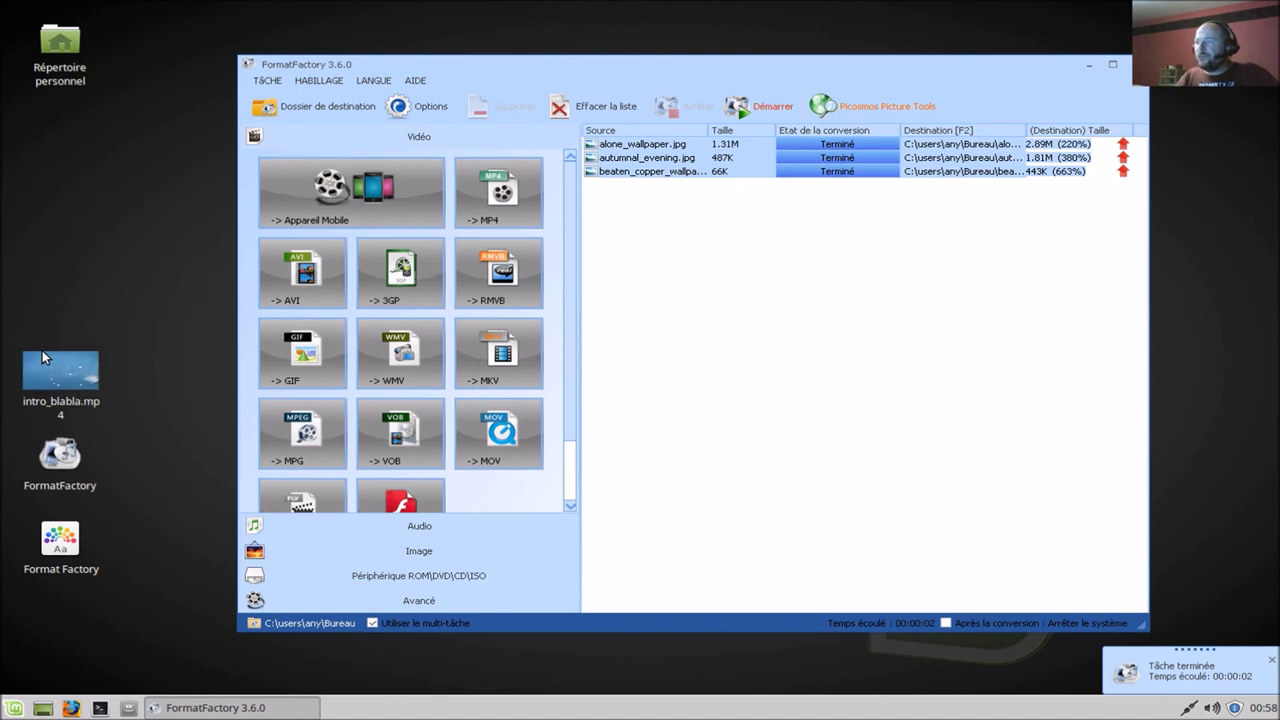
{"action": "mouse_move", "coordinate": [67, 367]}
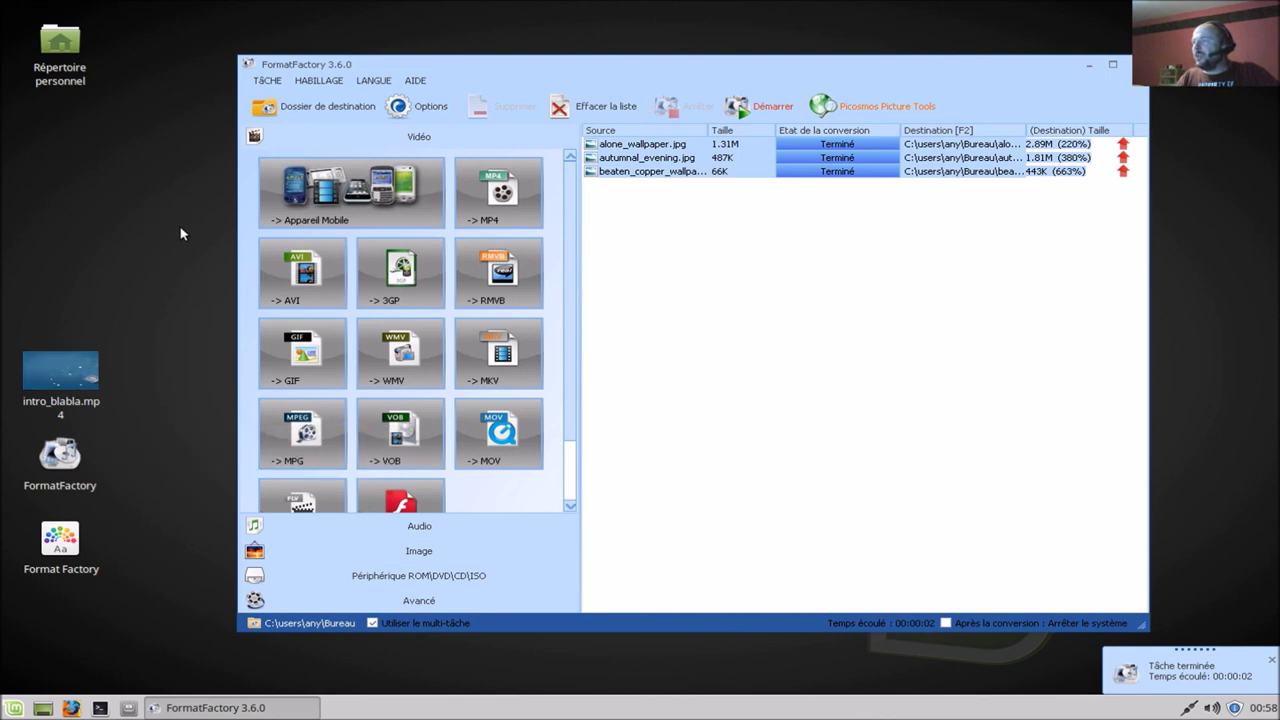
{"action": "scroll", "coordinate": [485, 328], "scroll_direction": "down", "scroll_amount": 1}
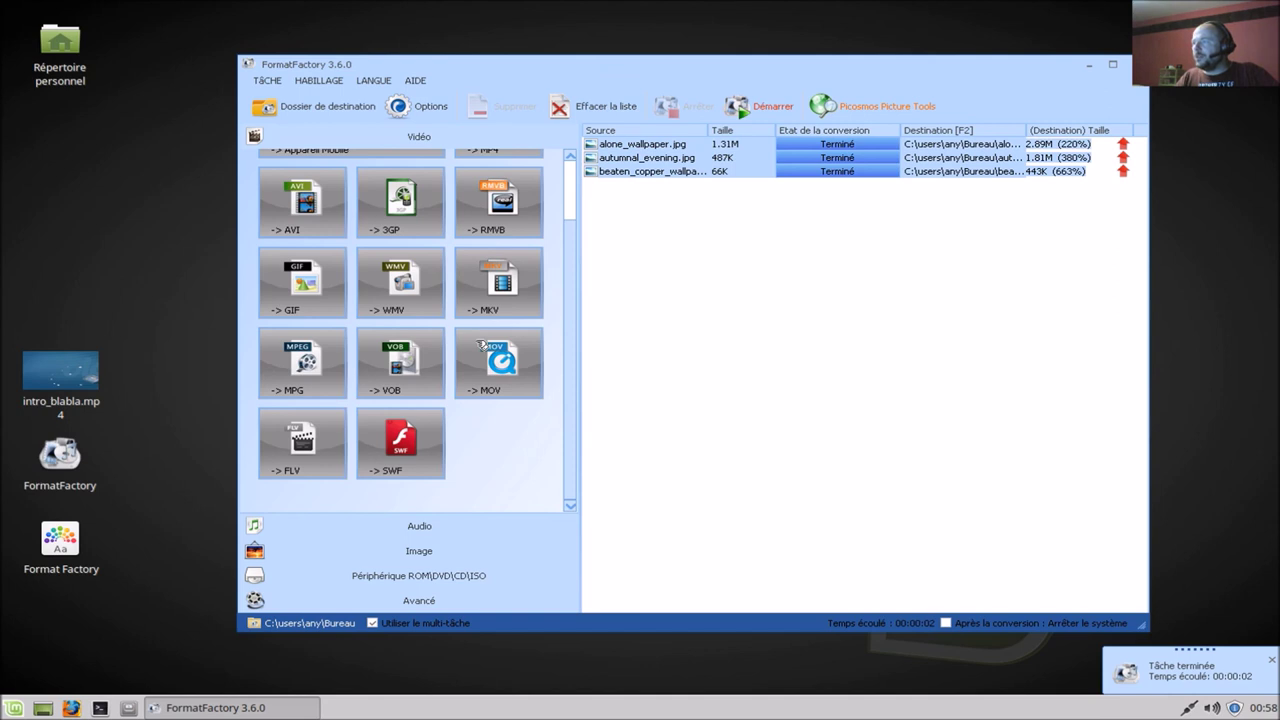
{"action": "scroll", "coordinate": [481, 345], "scroll_direction": "up", "scroll_amount": 1}
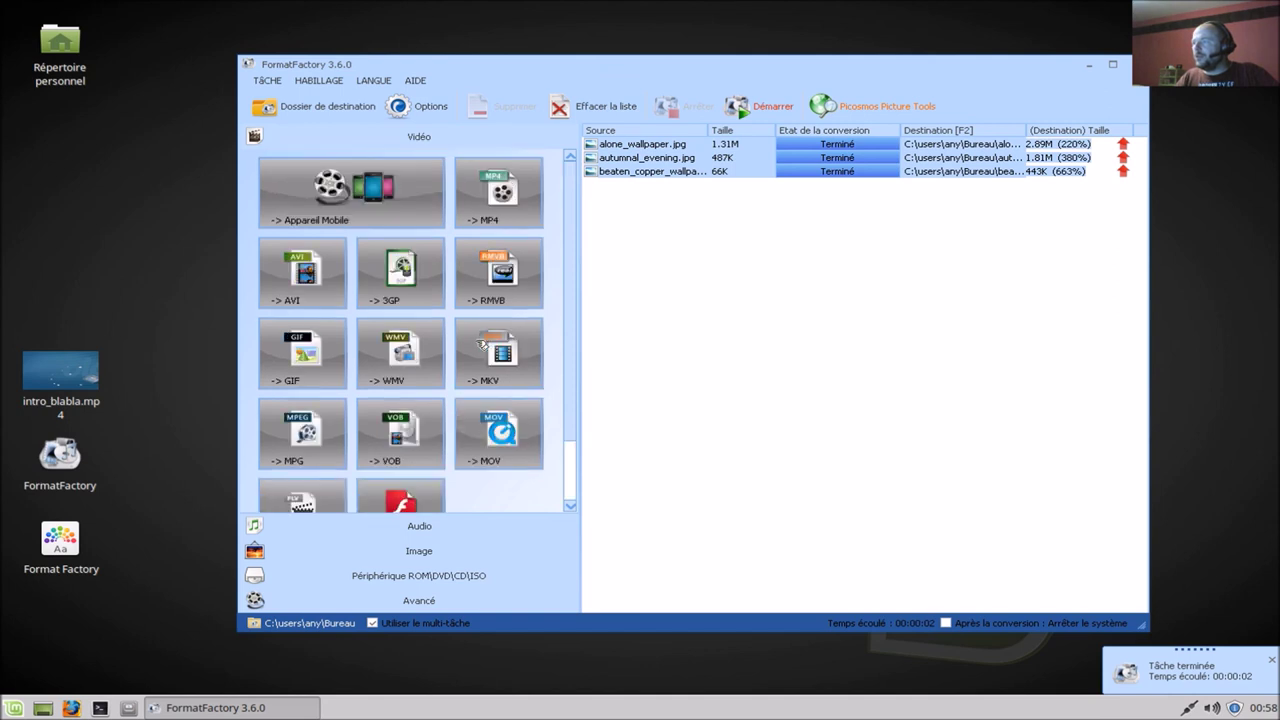
Convert the desktop video intro_blabla.mp4 to AVI, keeping the output in the source file's folder
{"action": "left_click", "coordinate": [306, 272]}
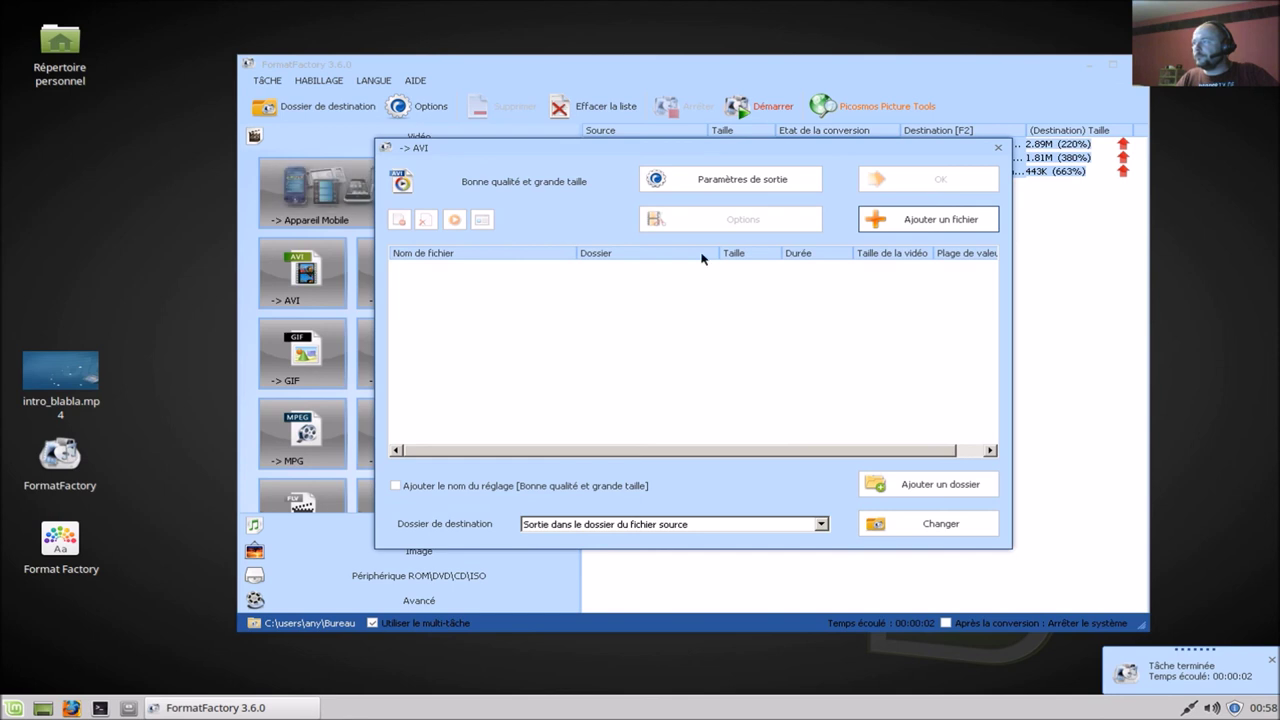
{"action": "left_click", "coordinate": [914, 221]}
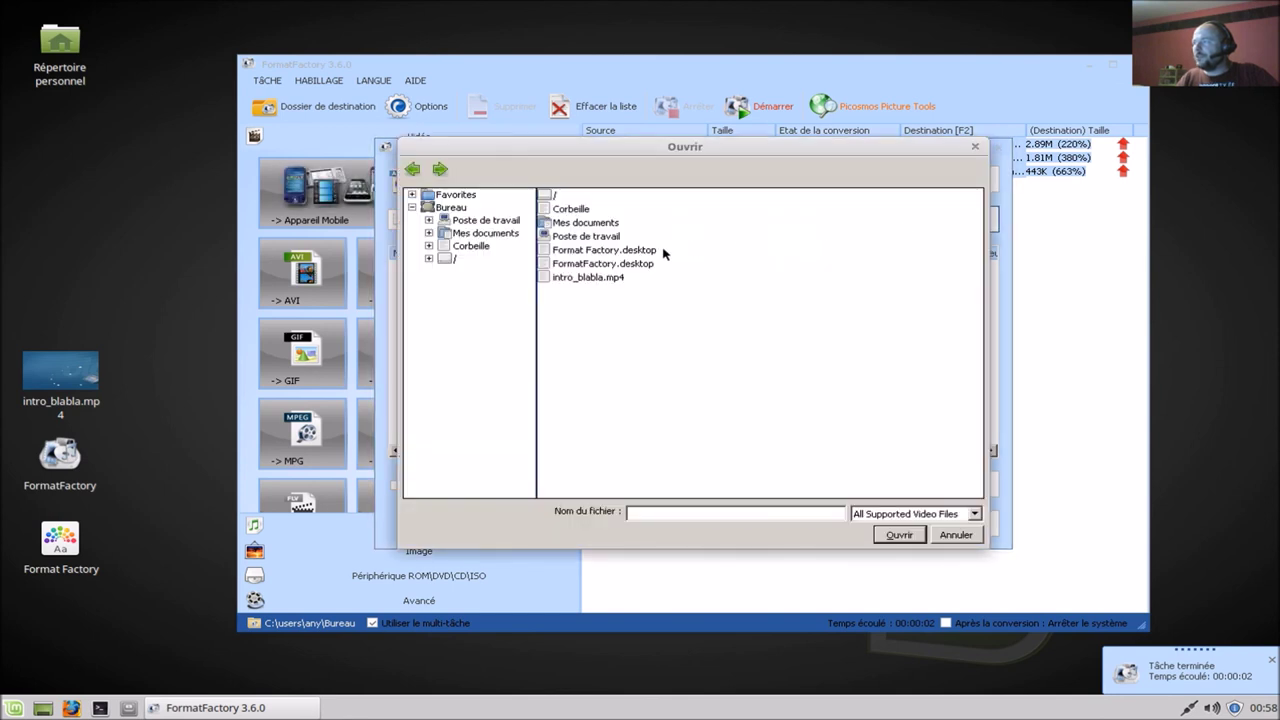
{"action": "left_click", "coordinate": [618, 278]}
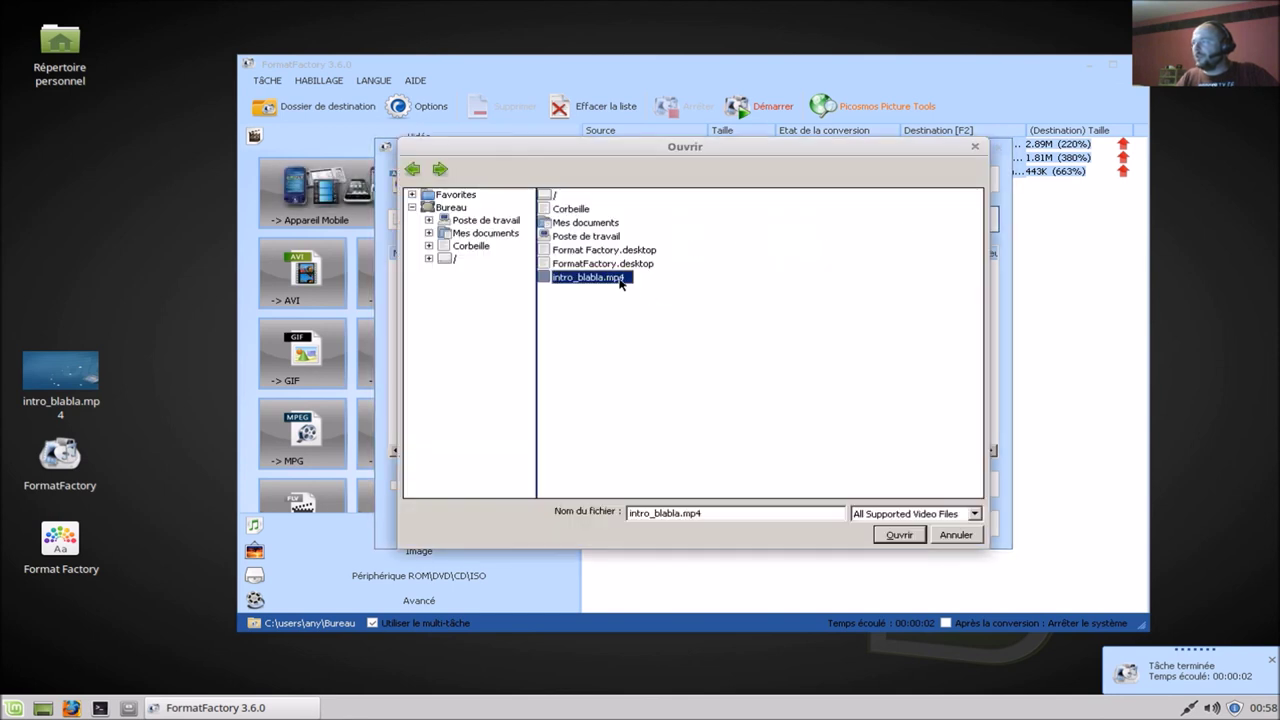
{"action": "left_click", "coordinate": [895, 536]}
{"action": "left_click", "coordinate": [913, 179]}
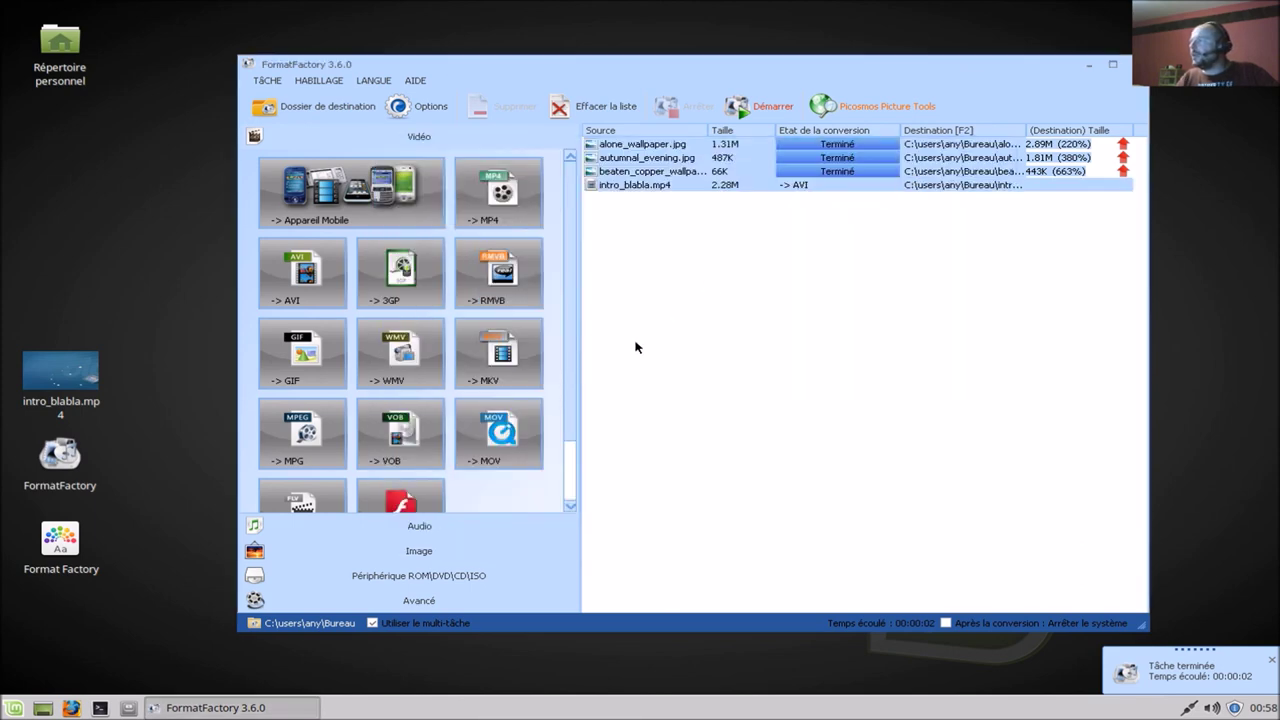
{"action": "left_click", "coordinate": [757, 110]}
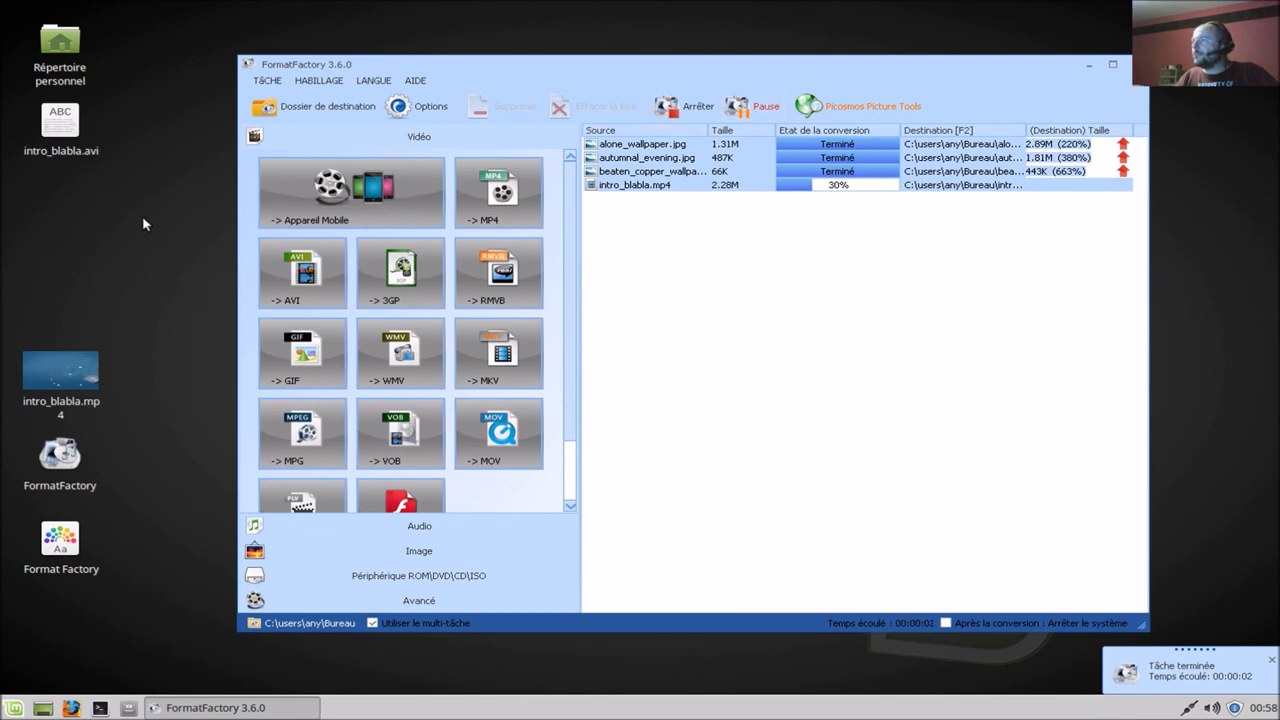
{"action": "mouse_move", "coordinate": [88, 157]}
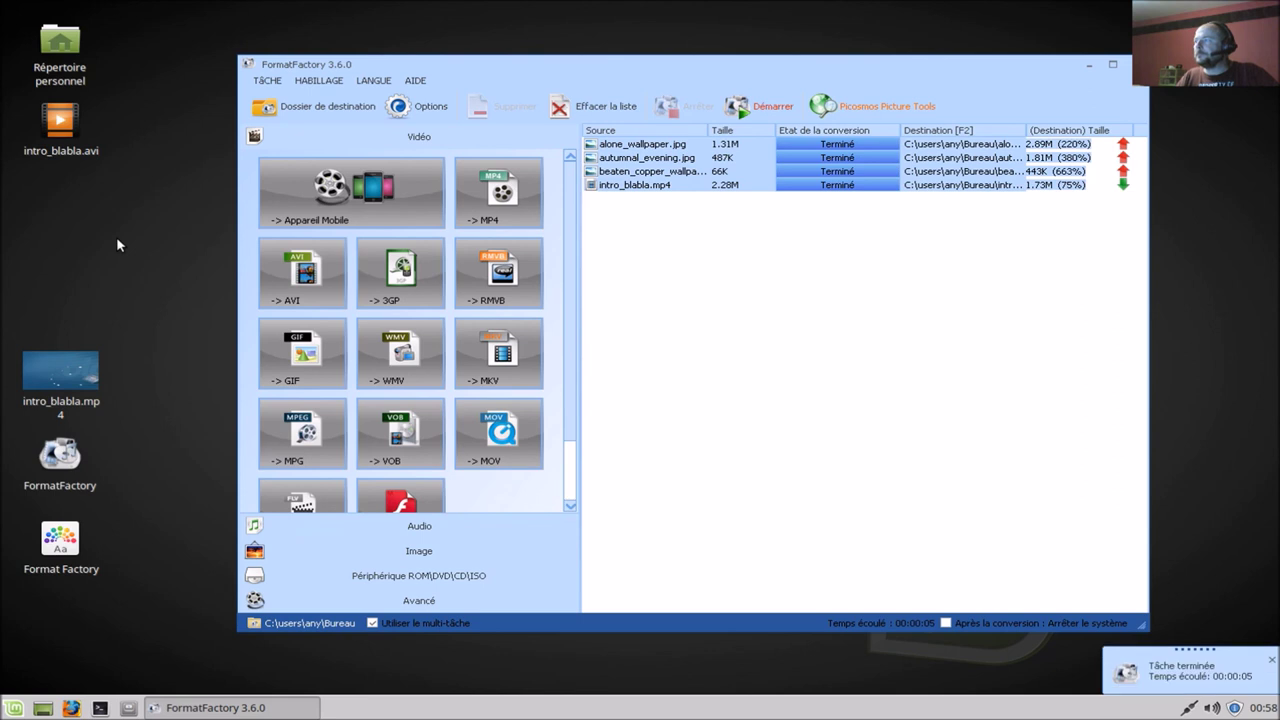
Play the original intro_blabla.mp4 and the converted intro_blabla.avi from the desktop to compare them, closing the player after each
{"action": "left_click", "coordinate": [80, 375]}
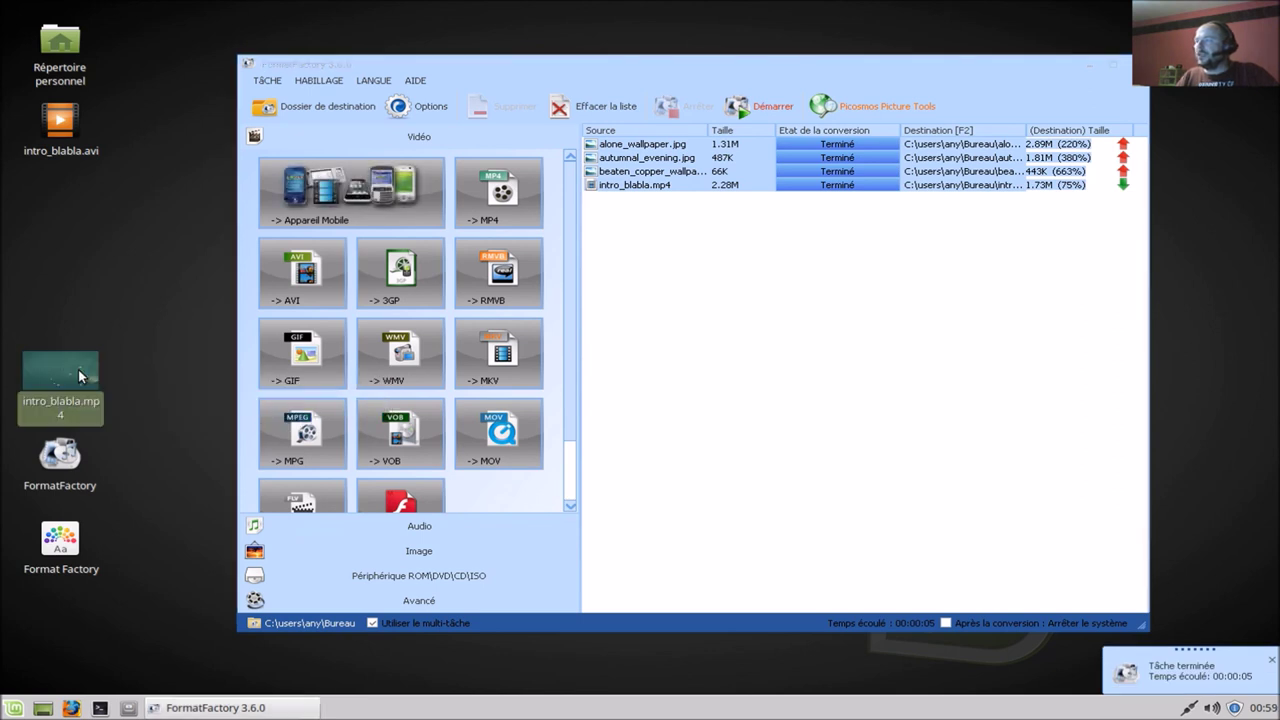
{"action": "double_click", "coordinate": [79, 373]}
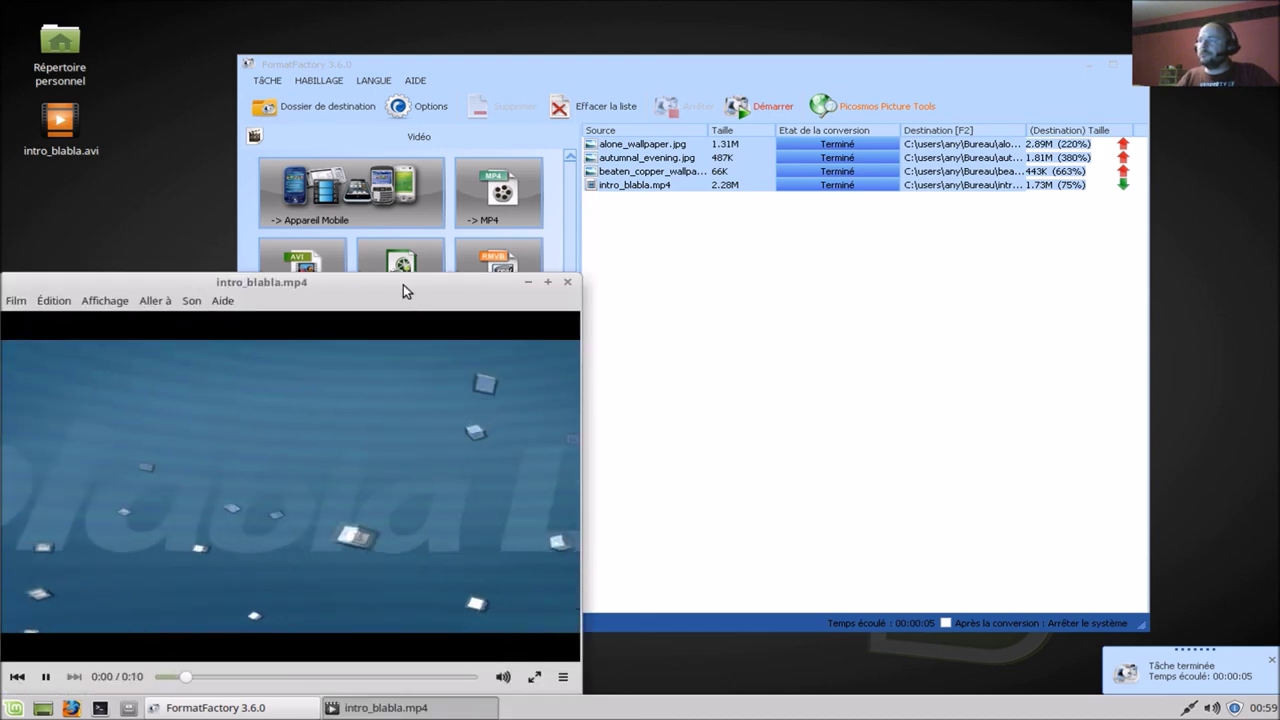
{"action": "left_click_drag", "start_coordinate": [403, 289], "coordinate": [697, 216]}
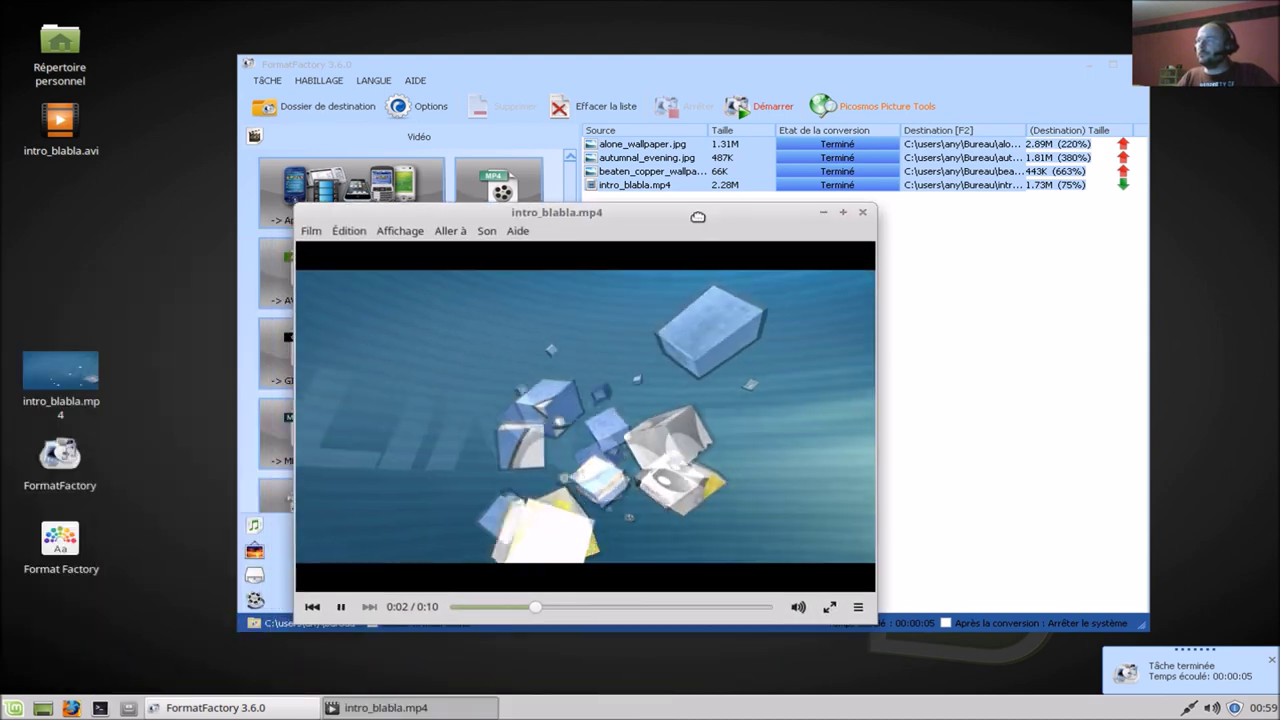
{"action": "left_click", "coordinate": [843, 212]}
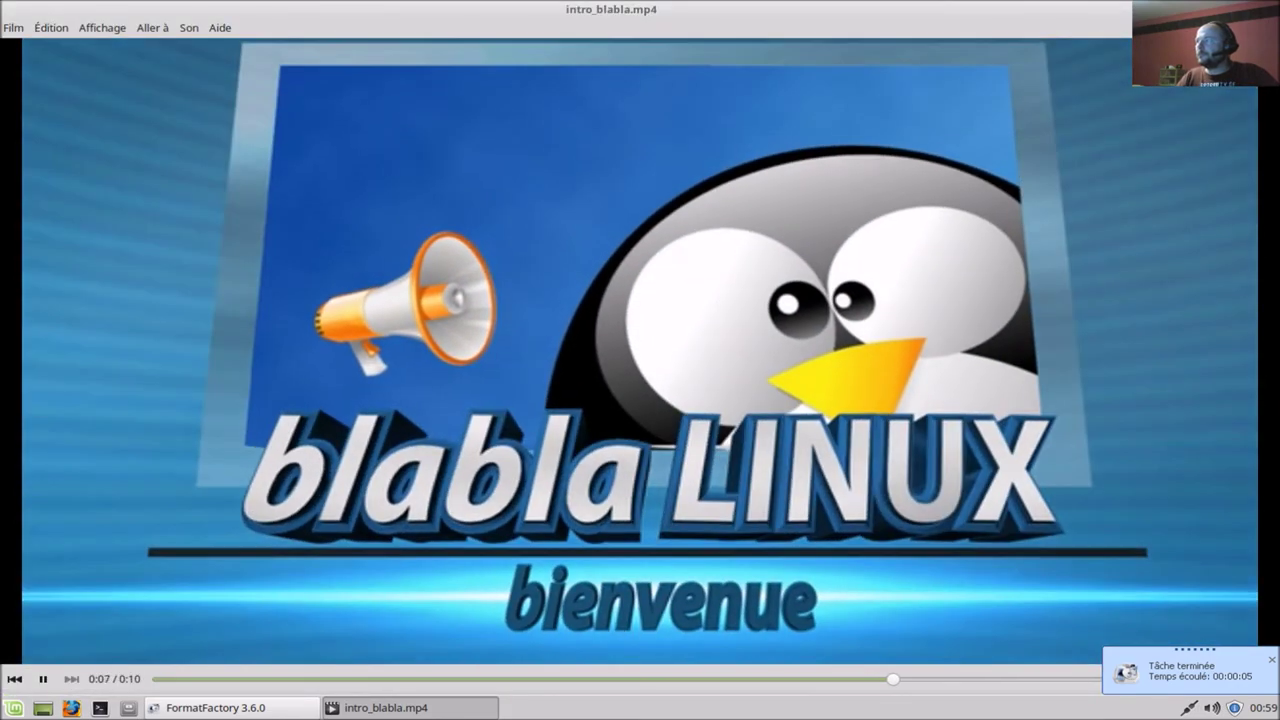
{"action": "key", "text": "ctrl+q"}
{"action": "double_click", "coordinate": [70, 130]}
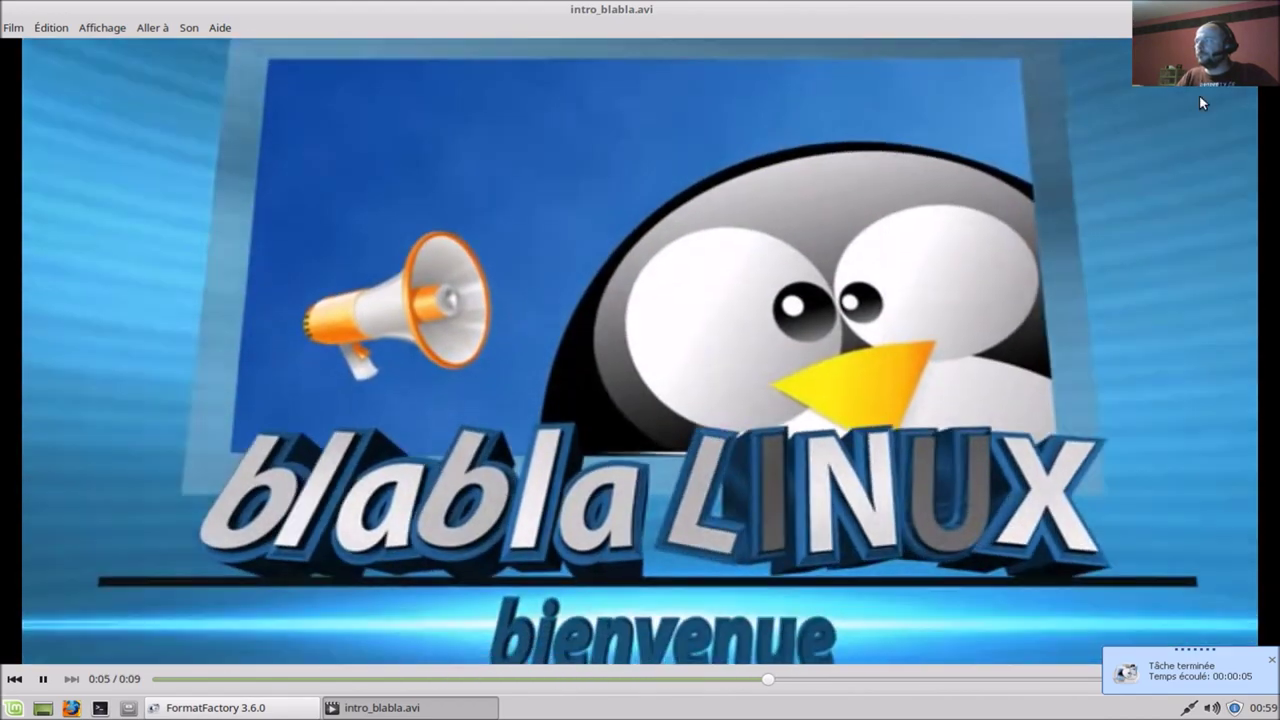
{"action": "key", "text": "ctrl+q"}
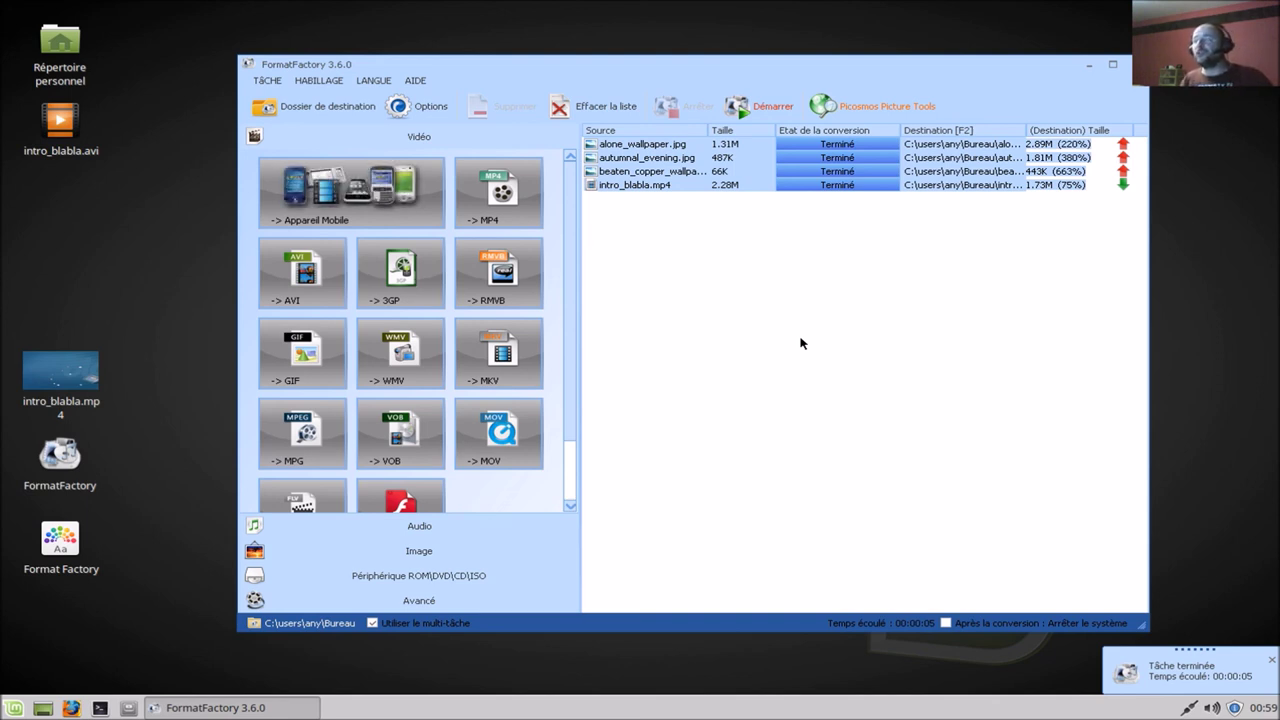
View FormatFactory's about information and close it
{"action": "left_click", "coordinate": [414, 82]}
{"action": "left_click", "coordinate": [482, 183]}
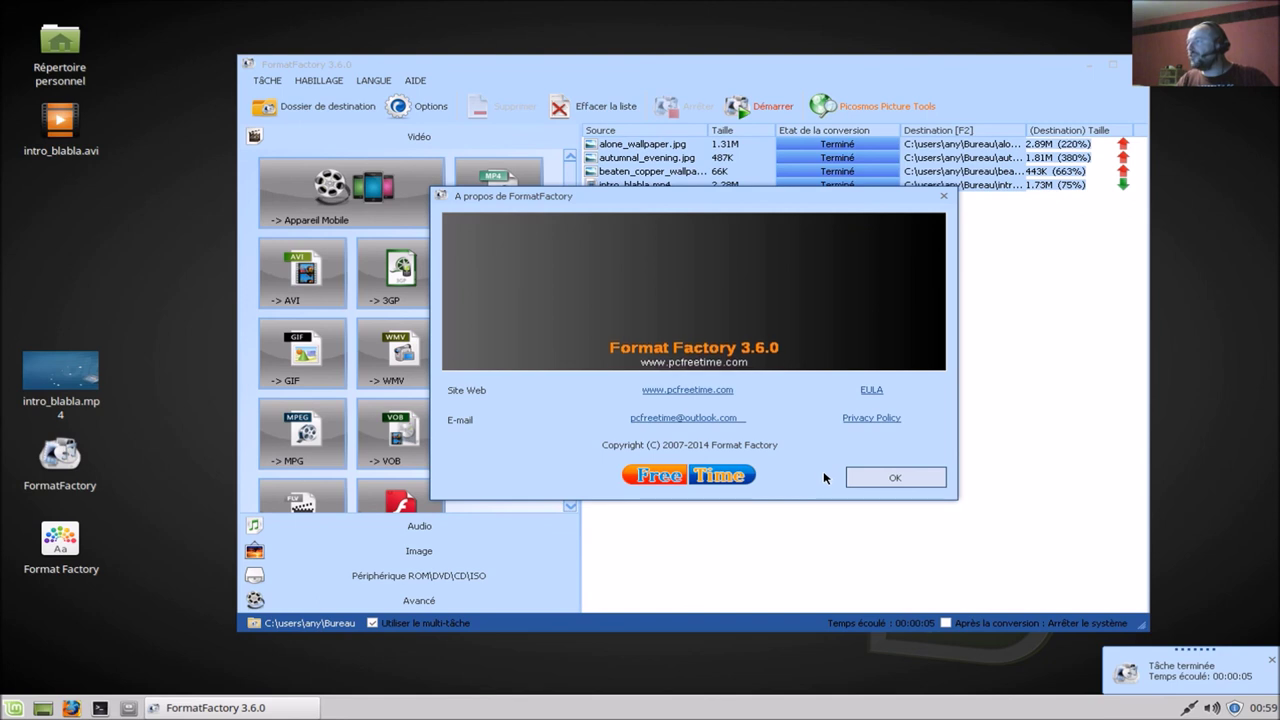
{"action": "left_click", "coordinate": [866, 478]}
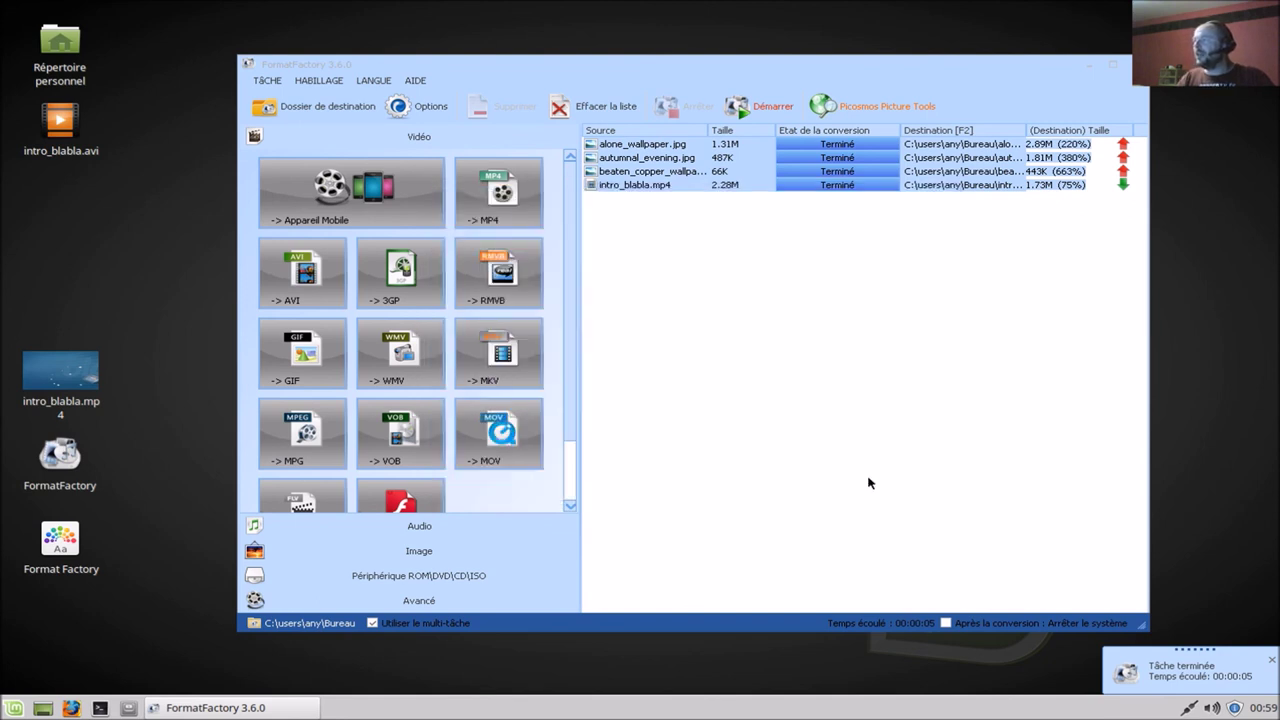